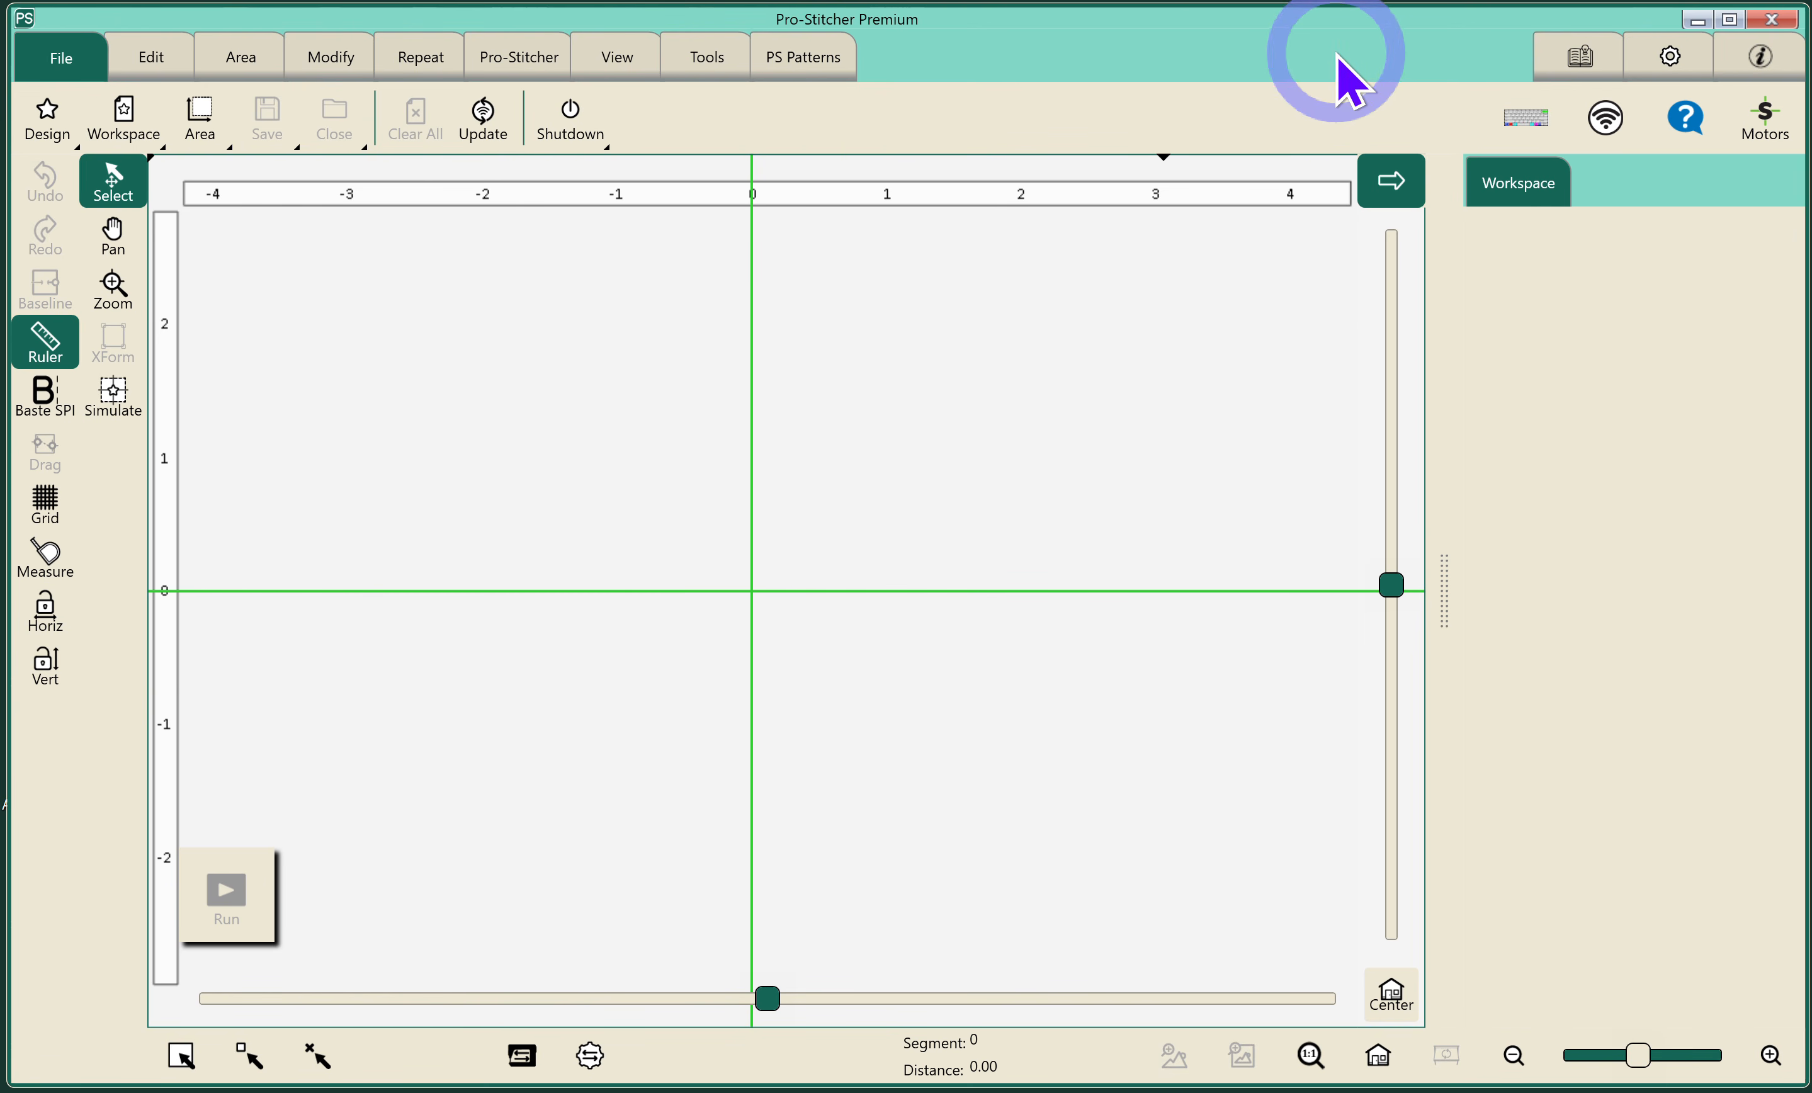
- Switch the design loading option to Load_Start_Point_at_Crosshairs and back to Load Point to Point in the advanced general settings
left_click(1670, 59)
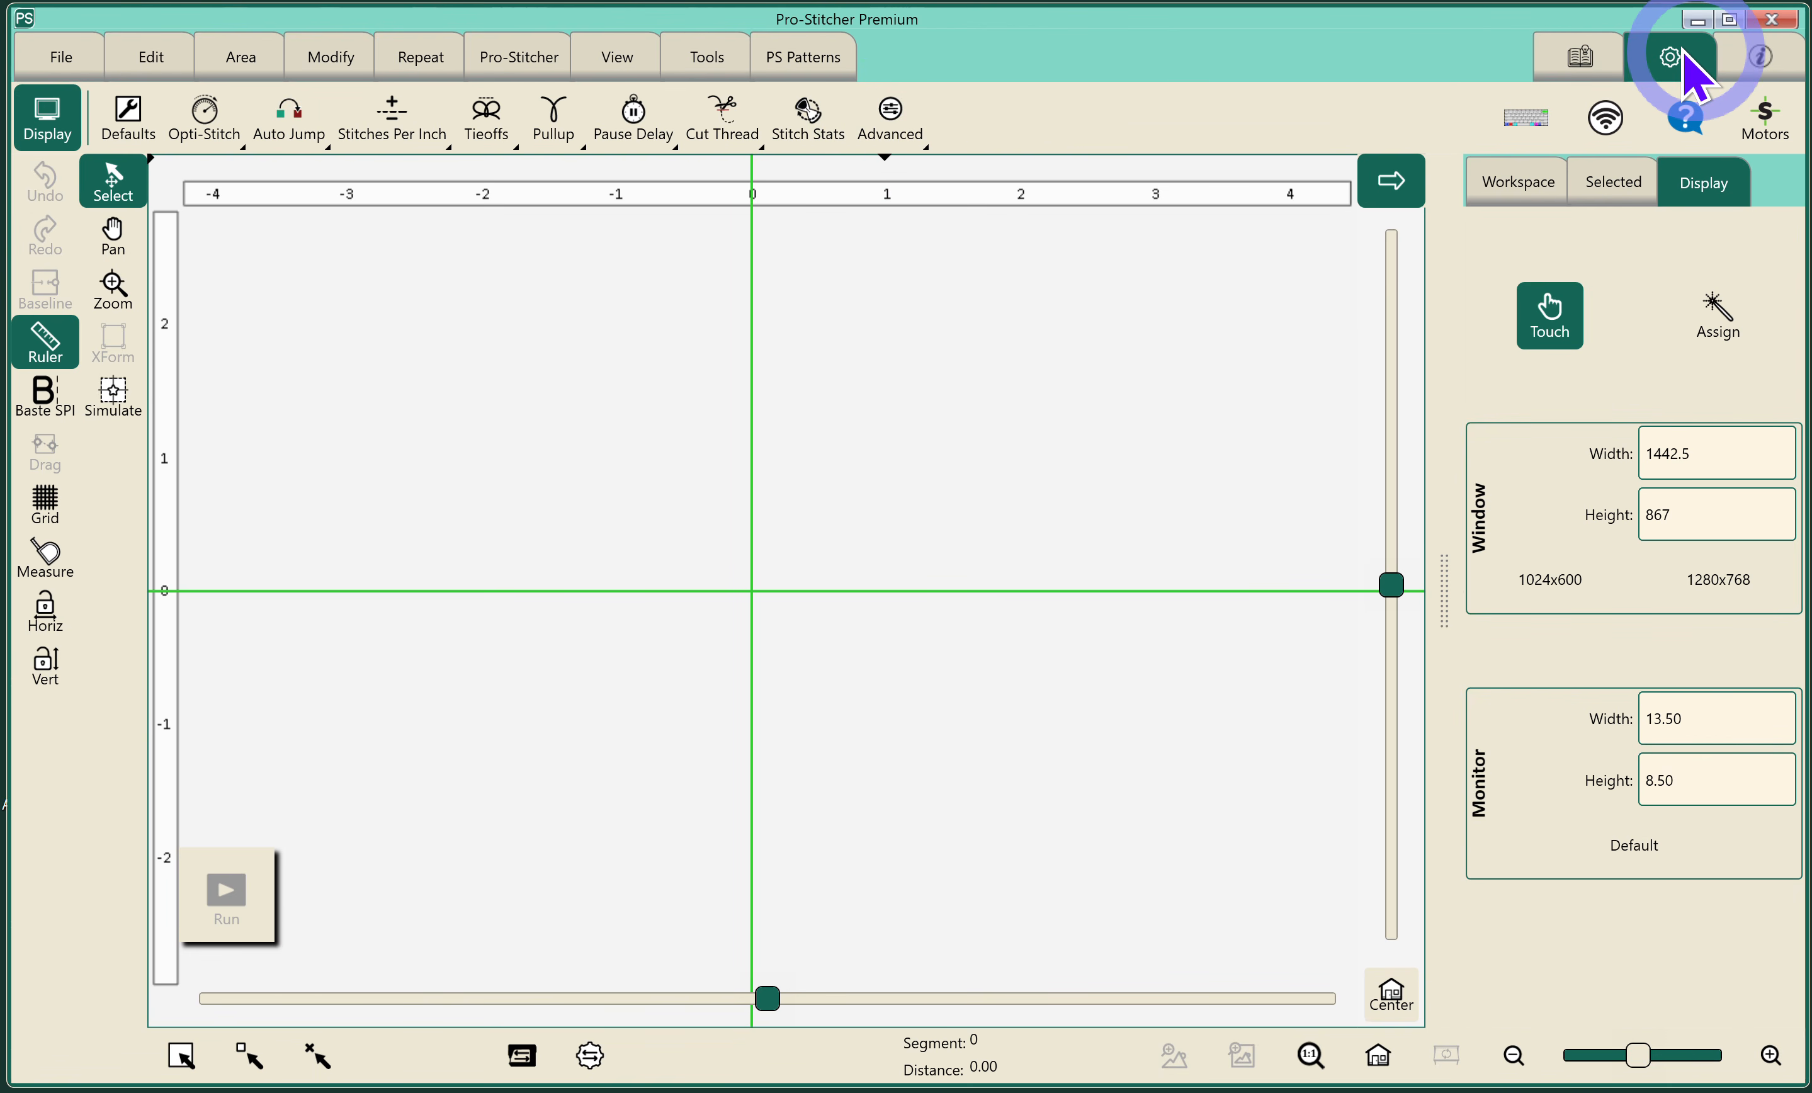
left_click(889, 114)
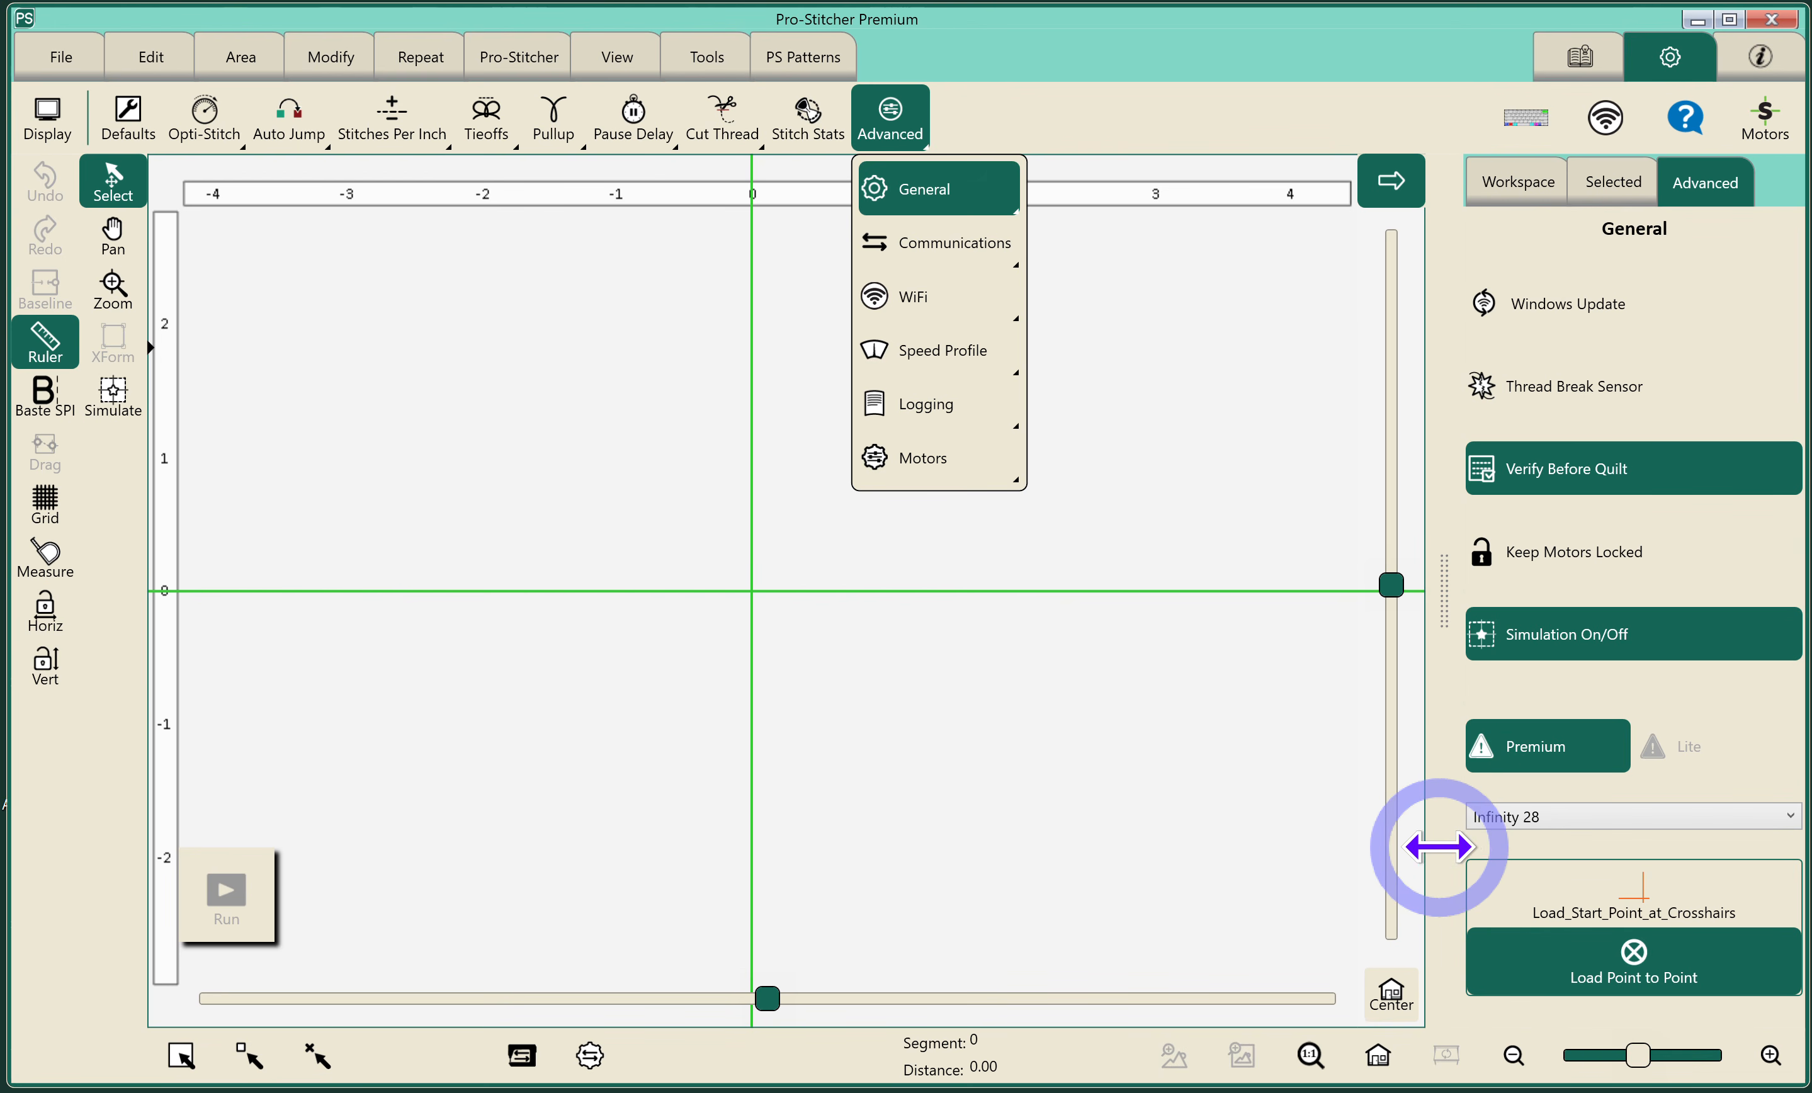
left_click(1509, 897)
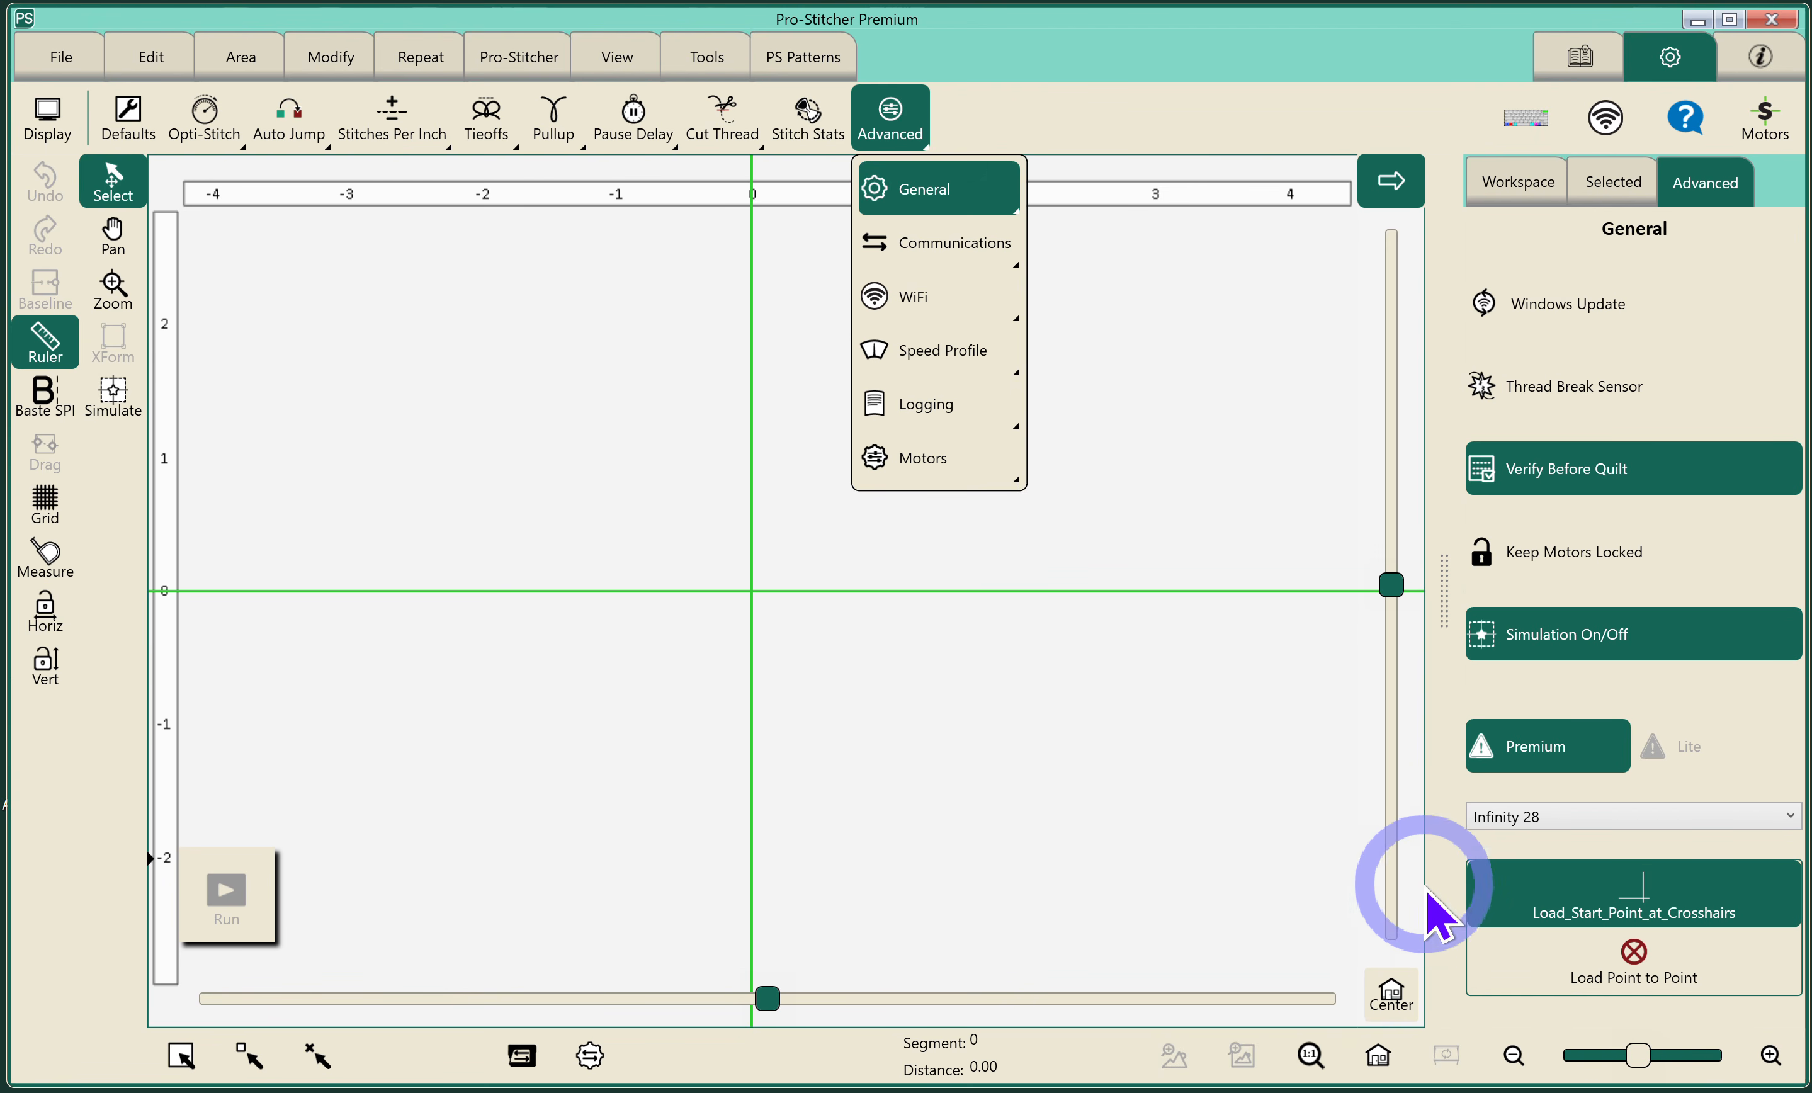
left_click(1592, 977)
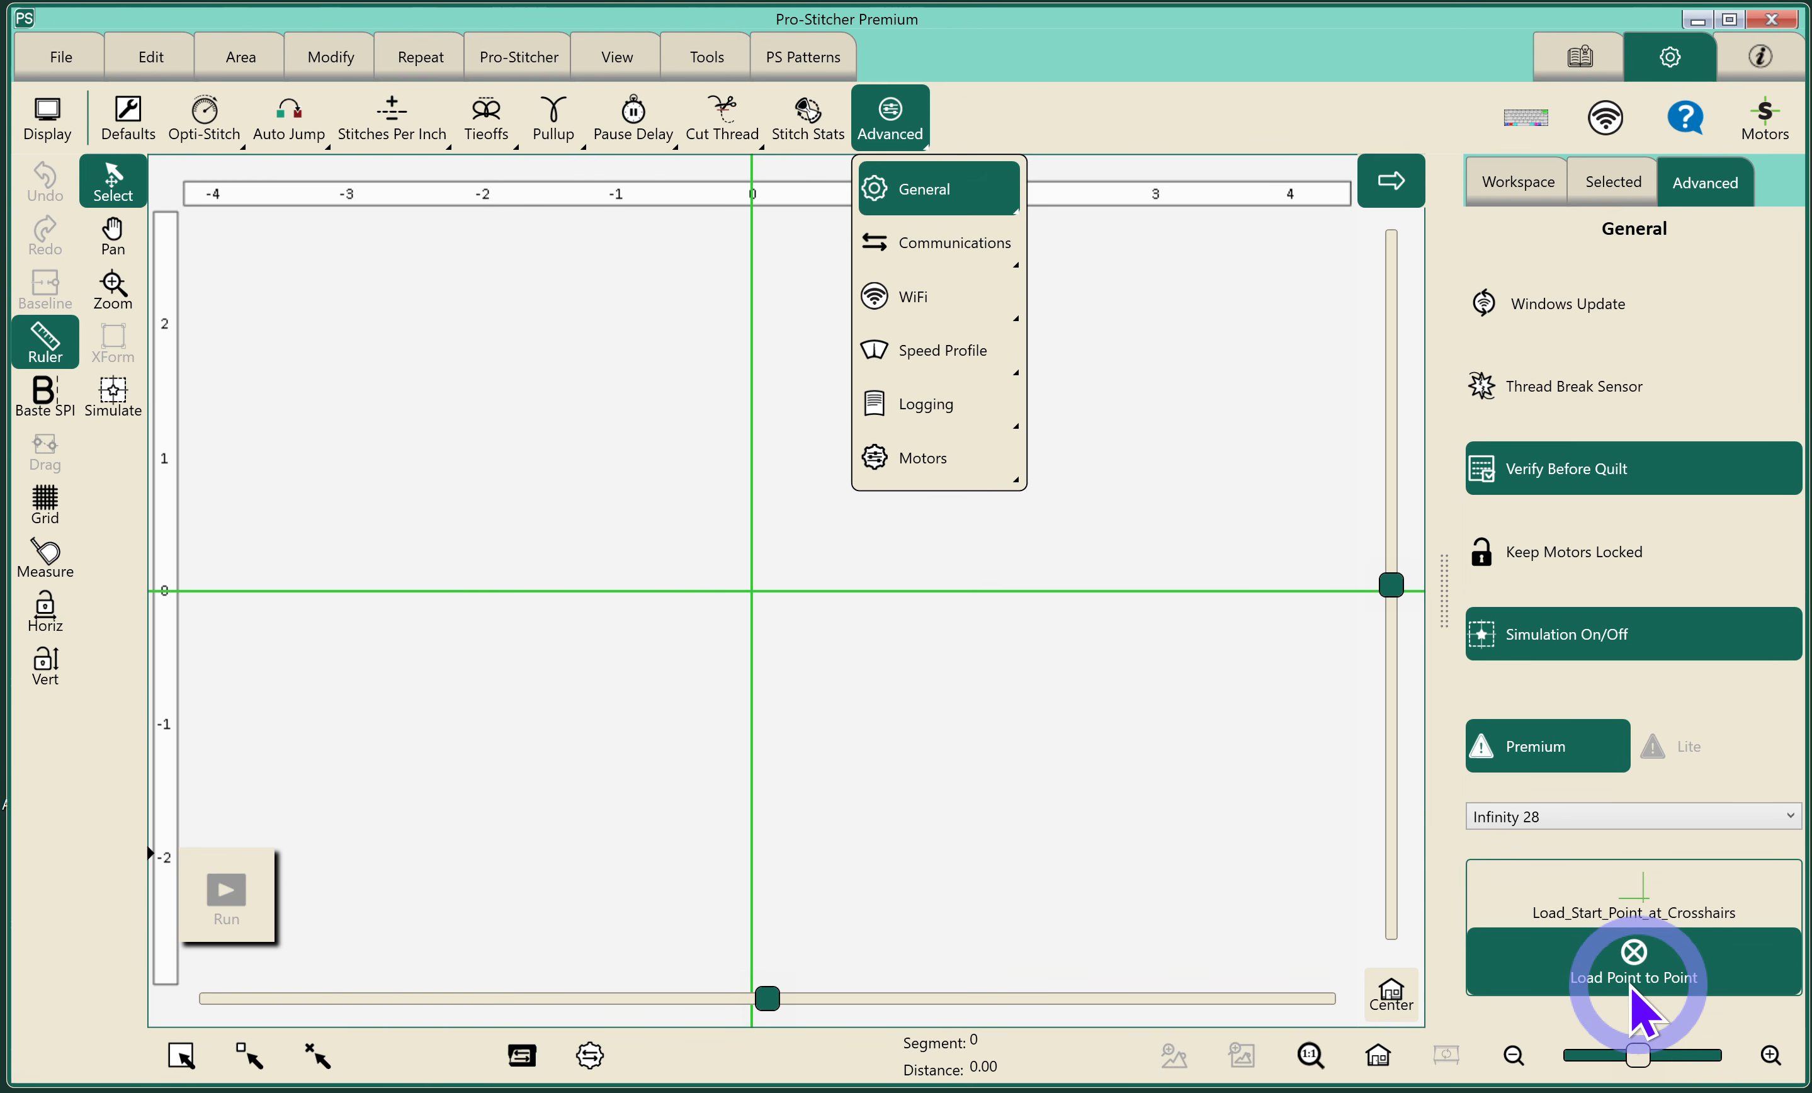
- Open the Cement Truck design from the Continuous Line folder into the workspace
left_click(62, 73)
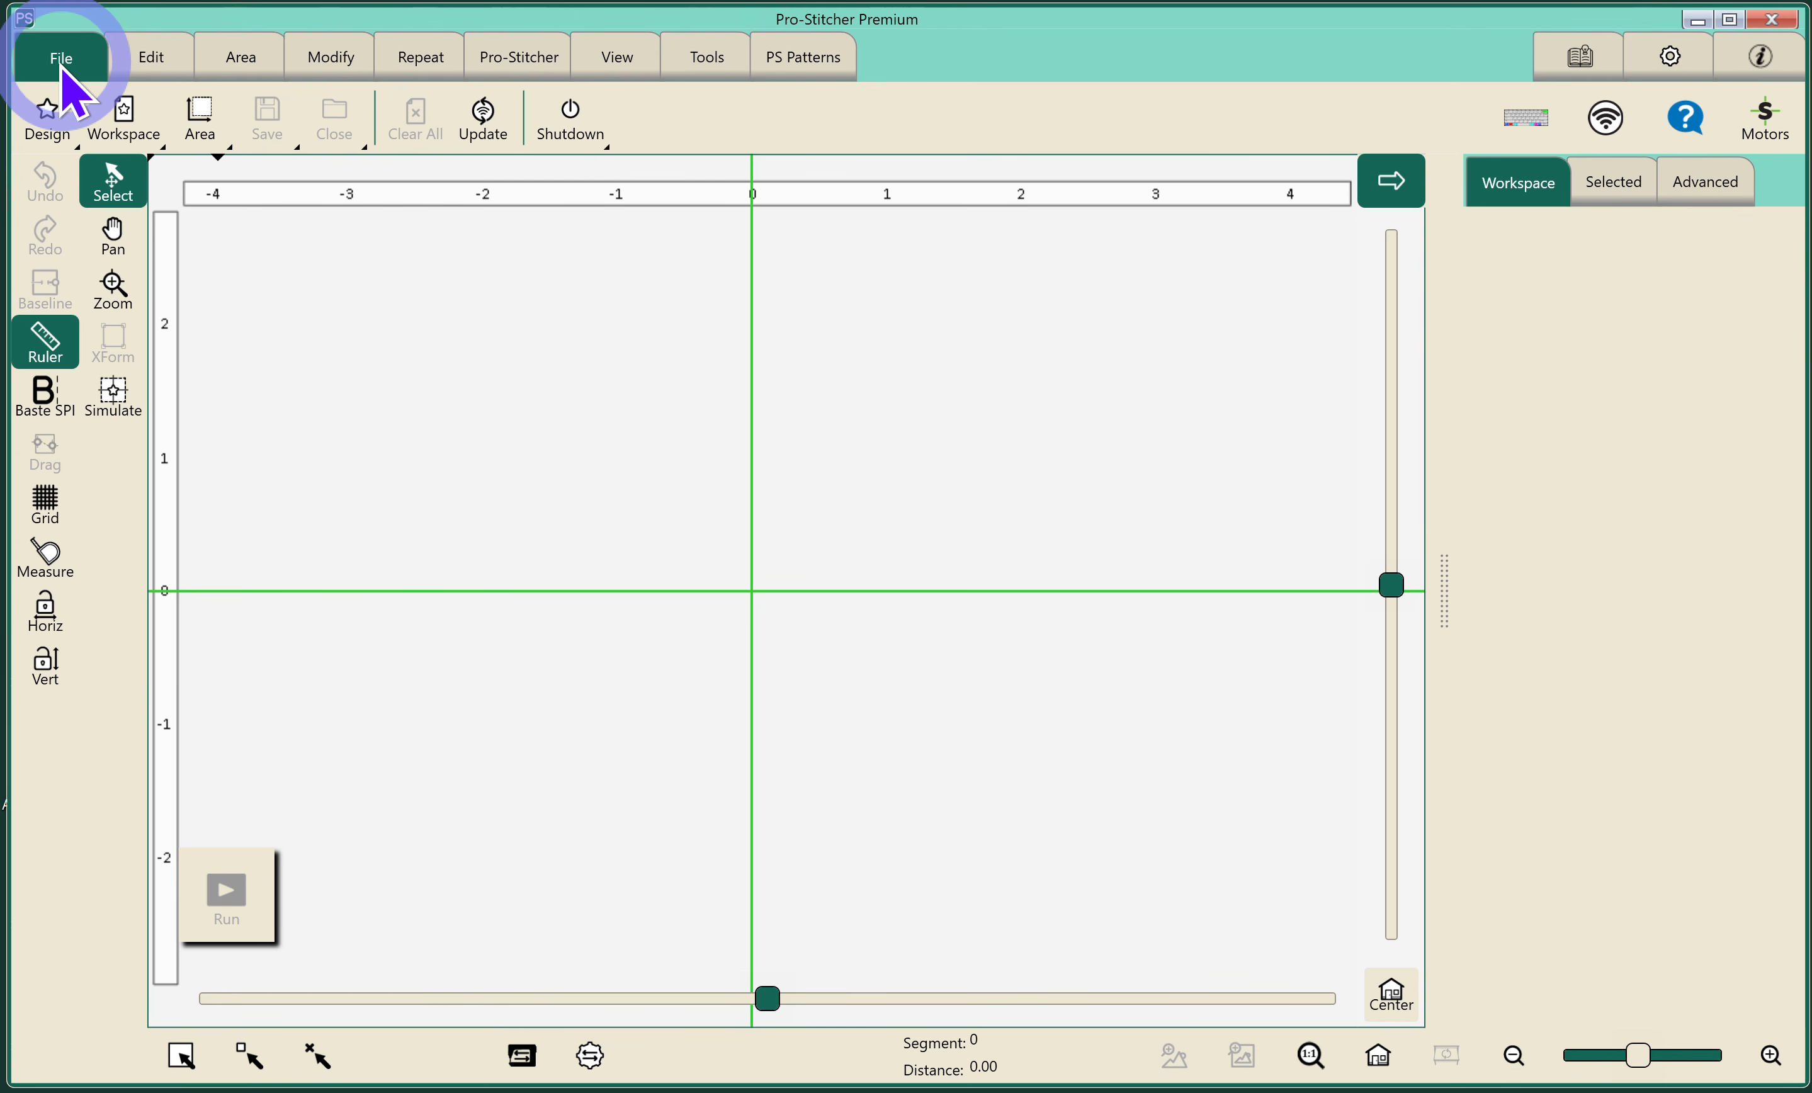
left_click(53, 127)
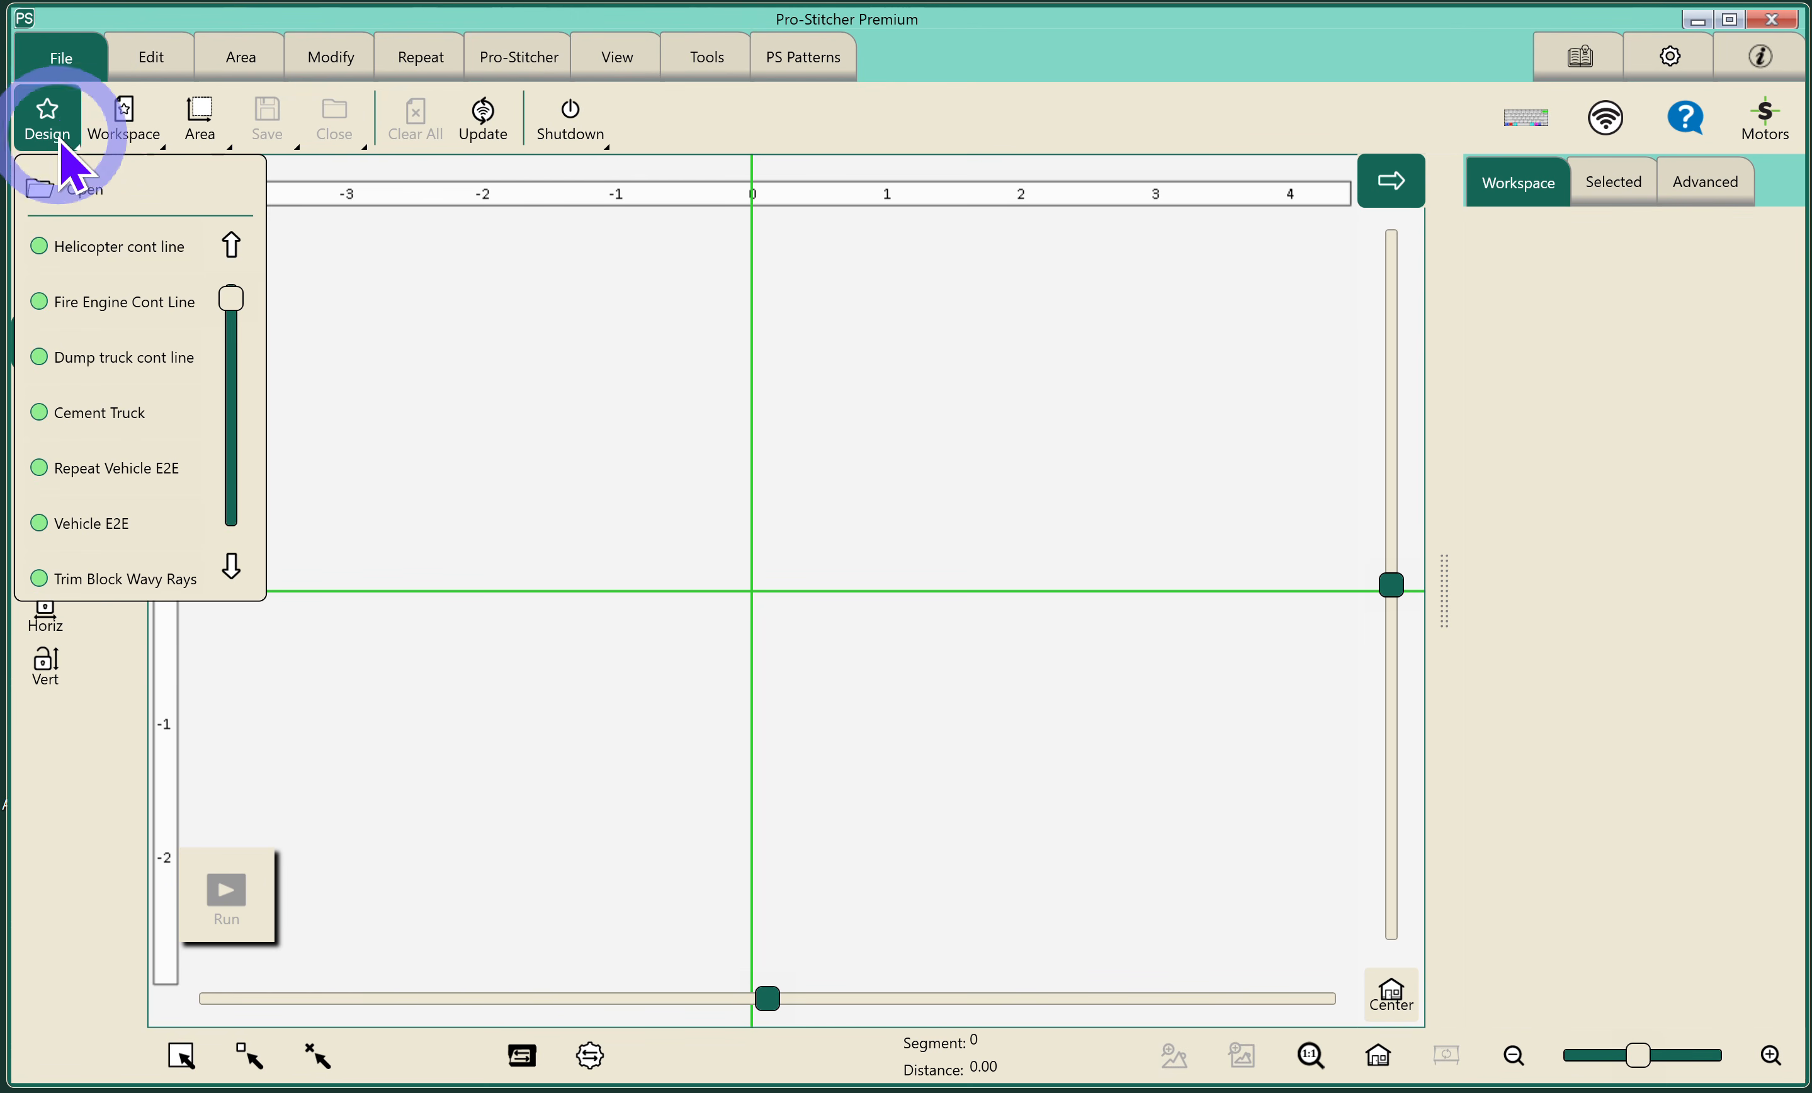
left_click(103, 189)
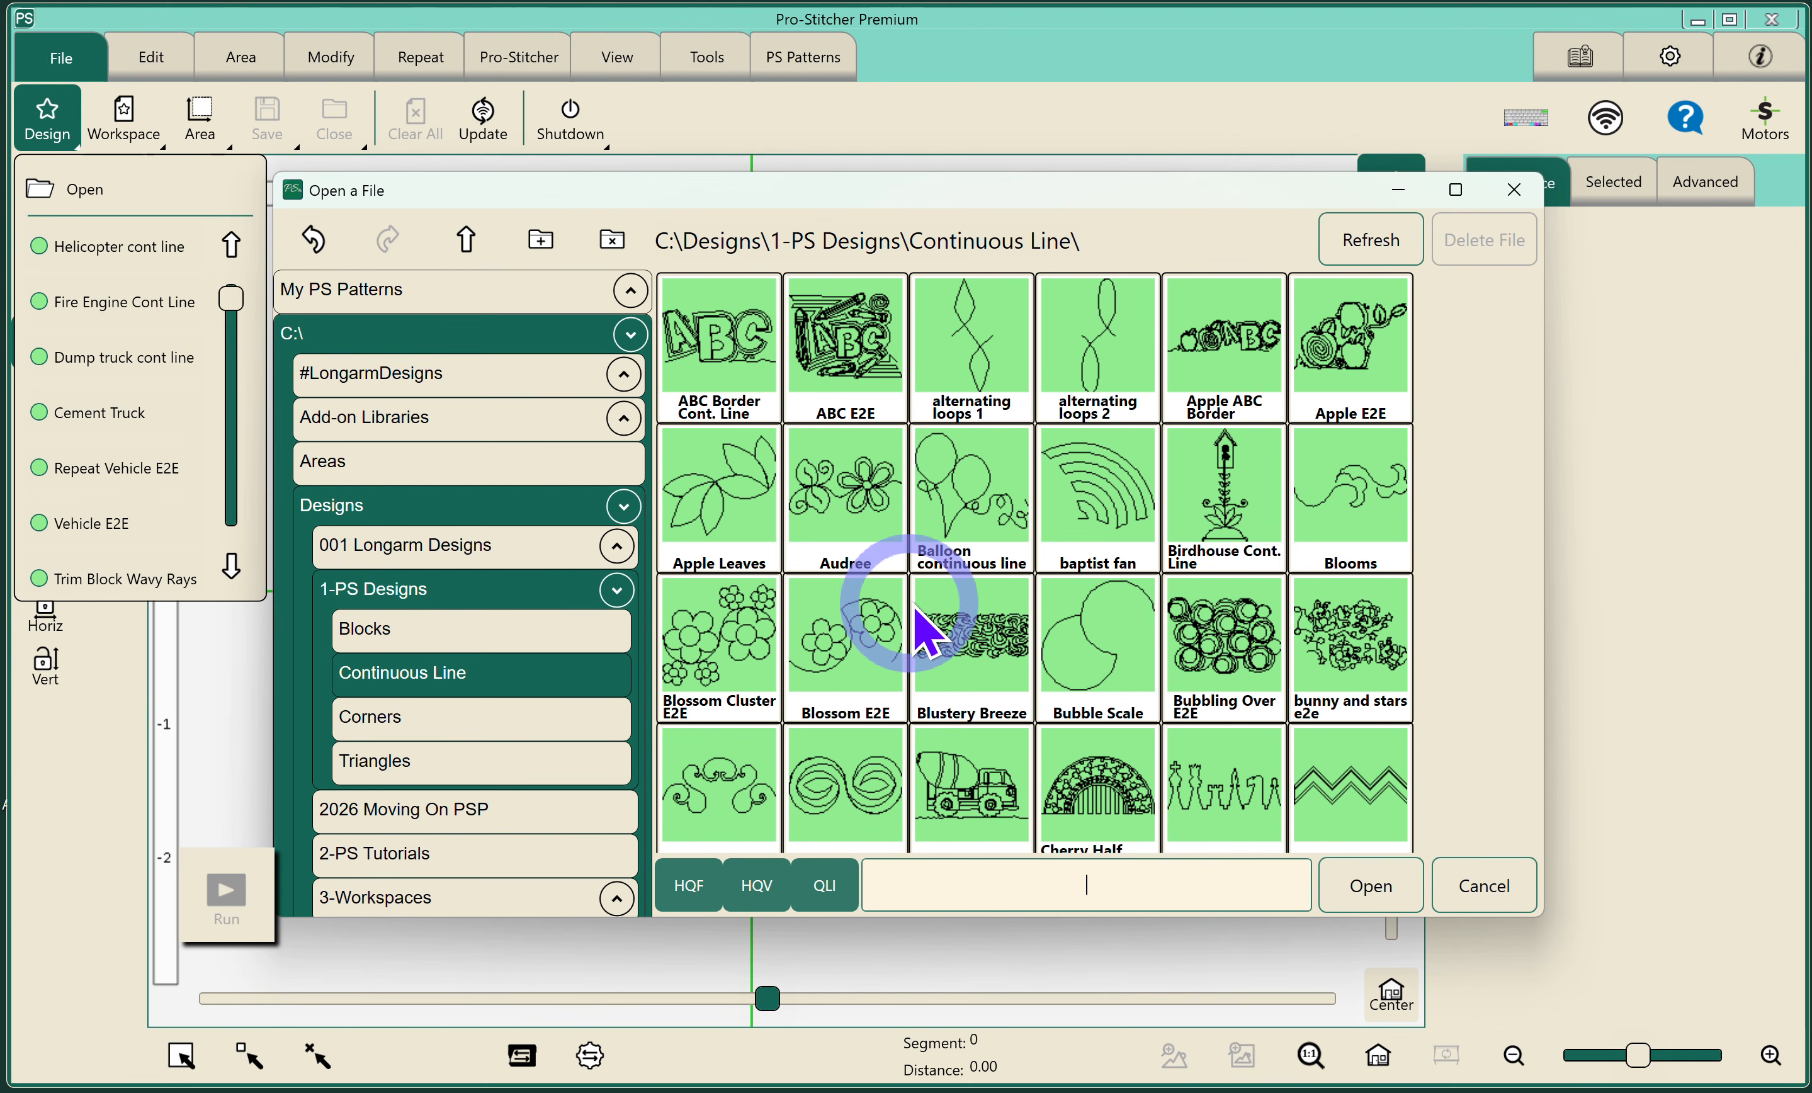
scroll(1035, 622, "down", 3)
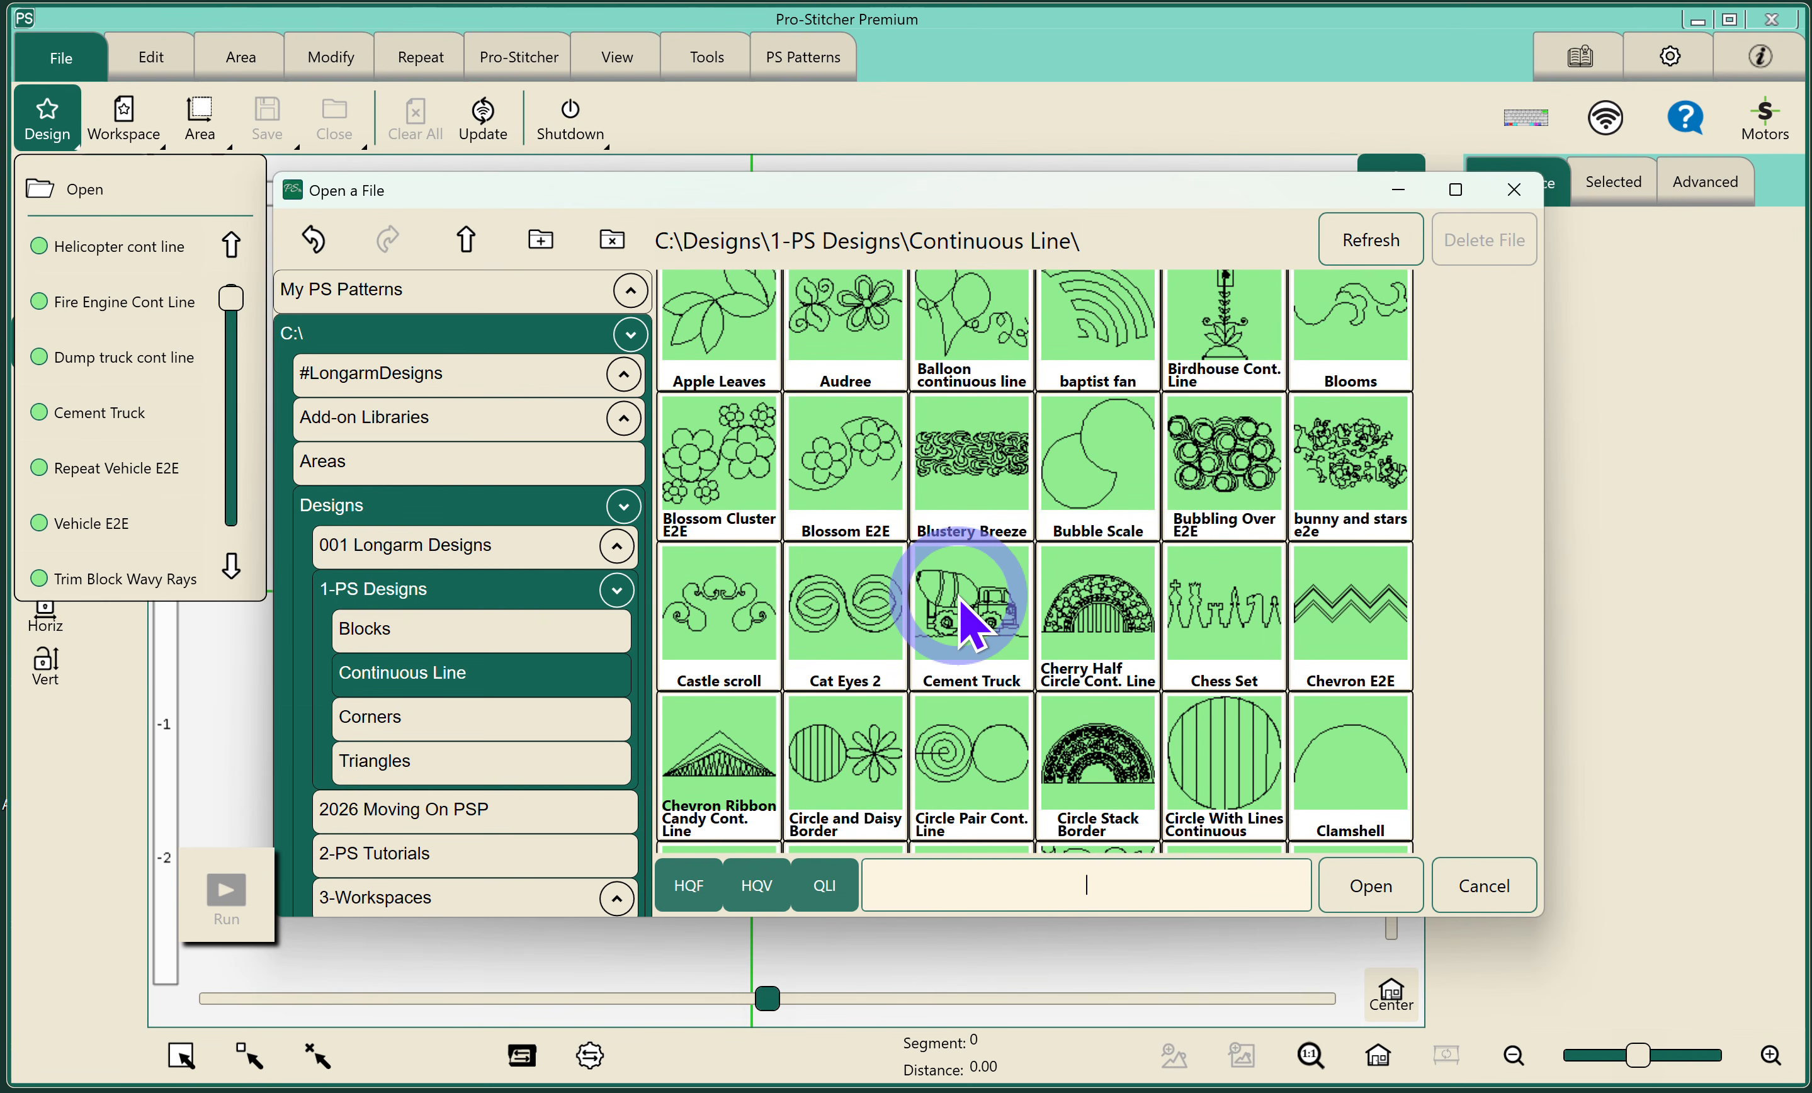
left_click(972, 622)
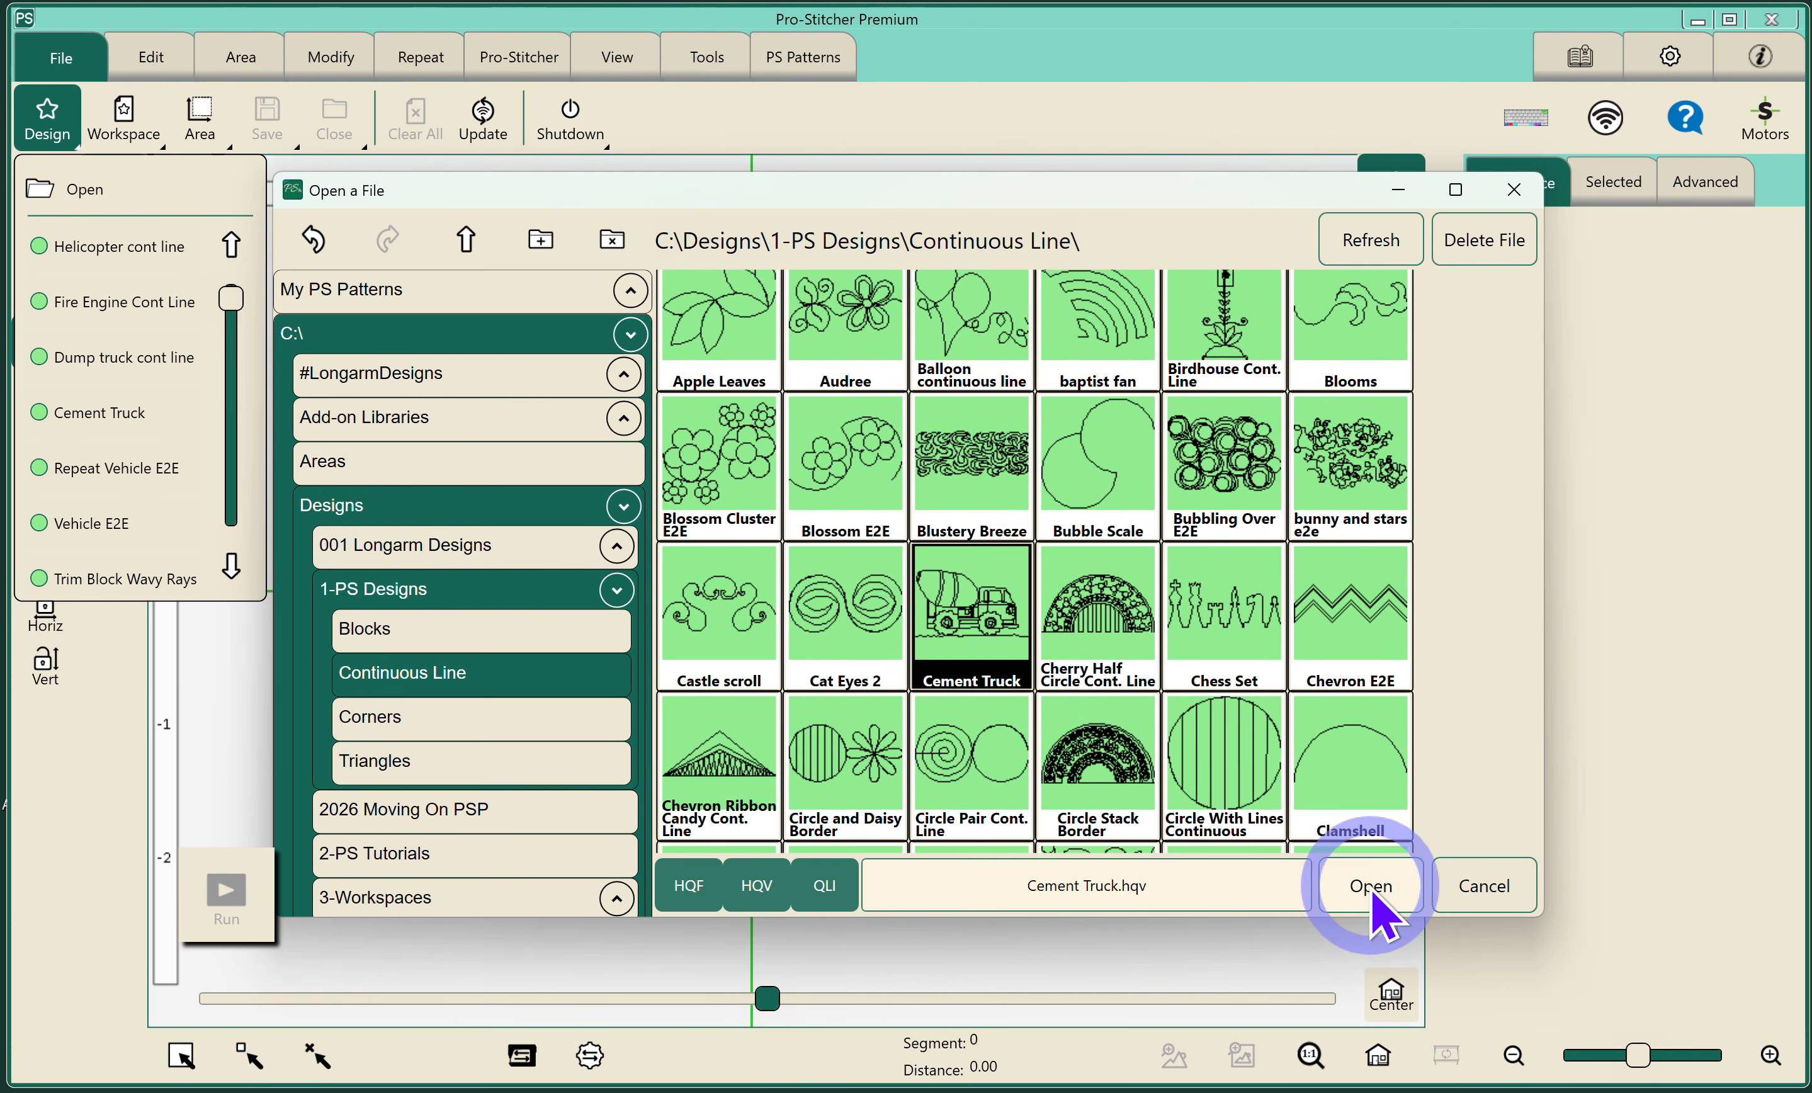
double_click(974, 617)
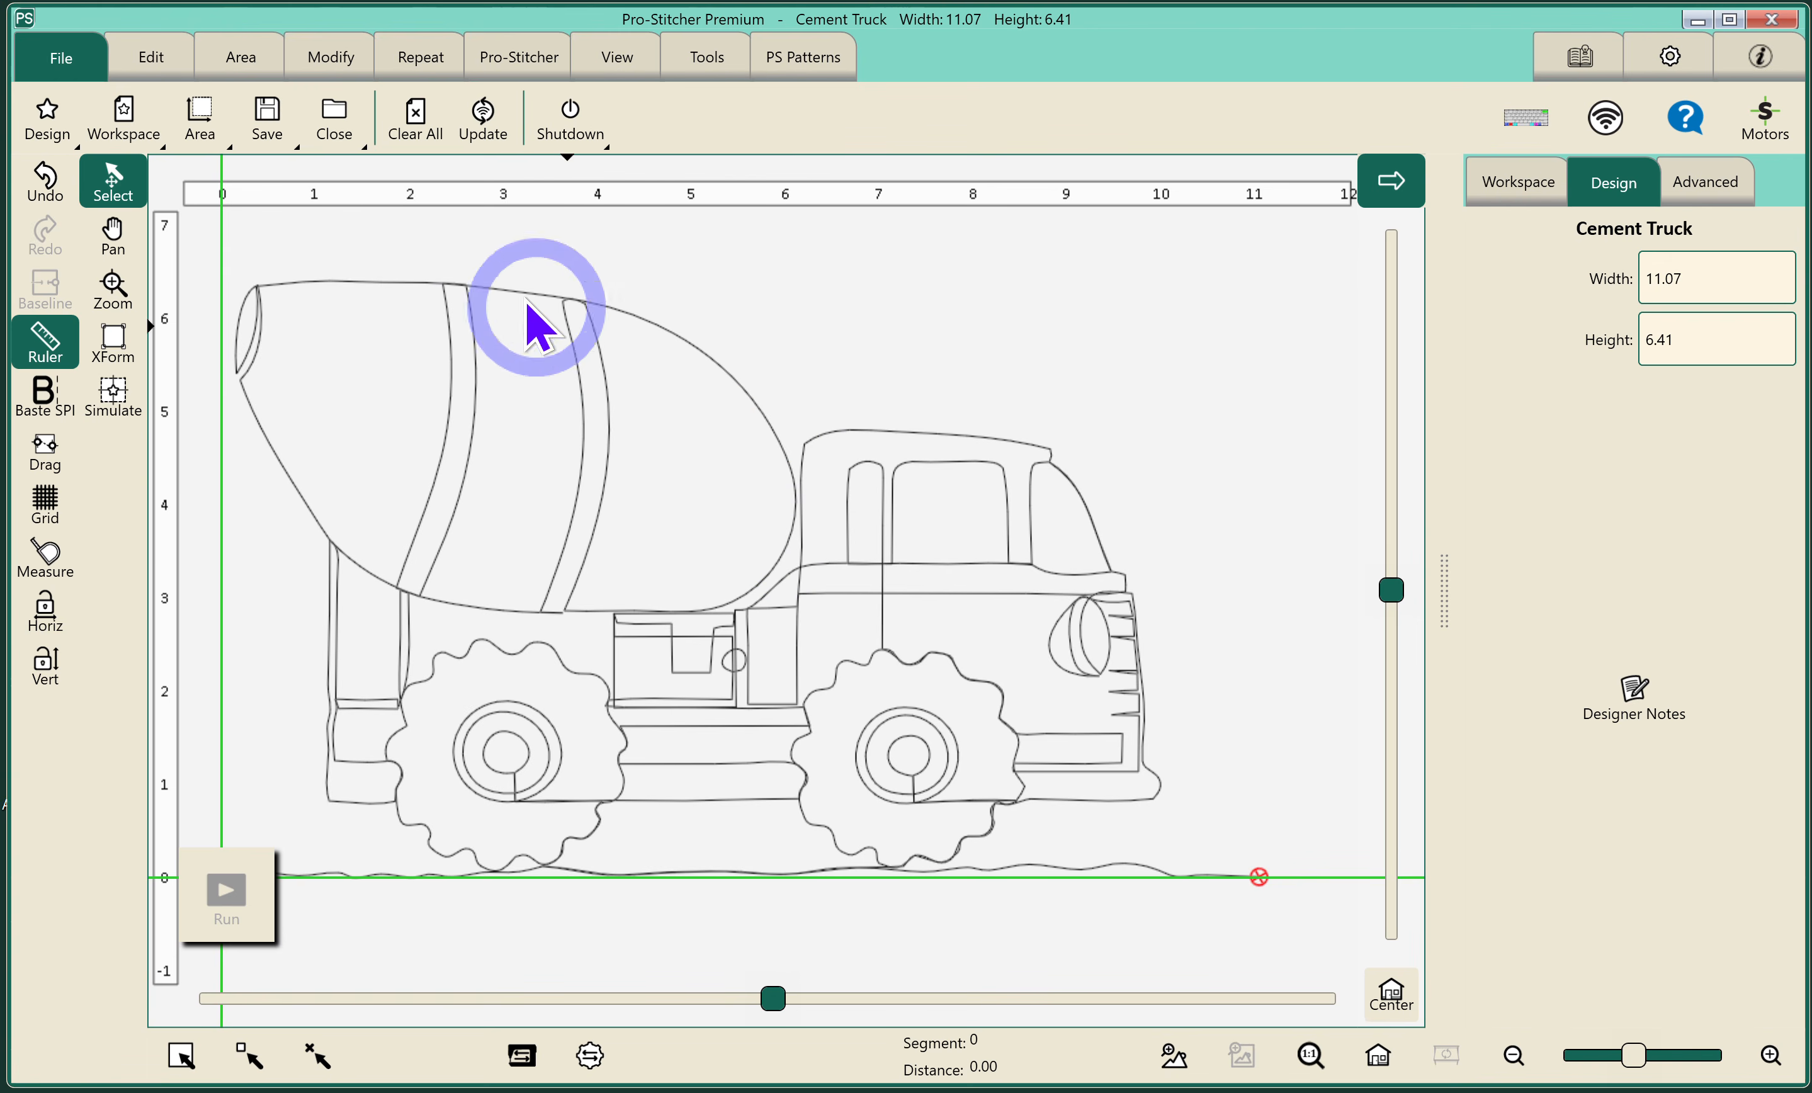
- Add the Dump truck cont line design from the Continuous Line folder after the cement truck
left_click(51, 117)
left_click(107, 197)
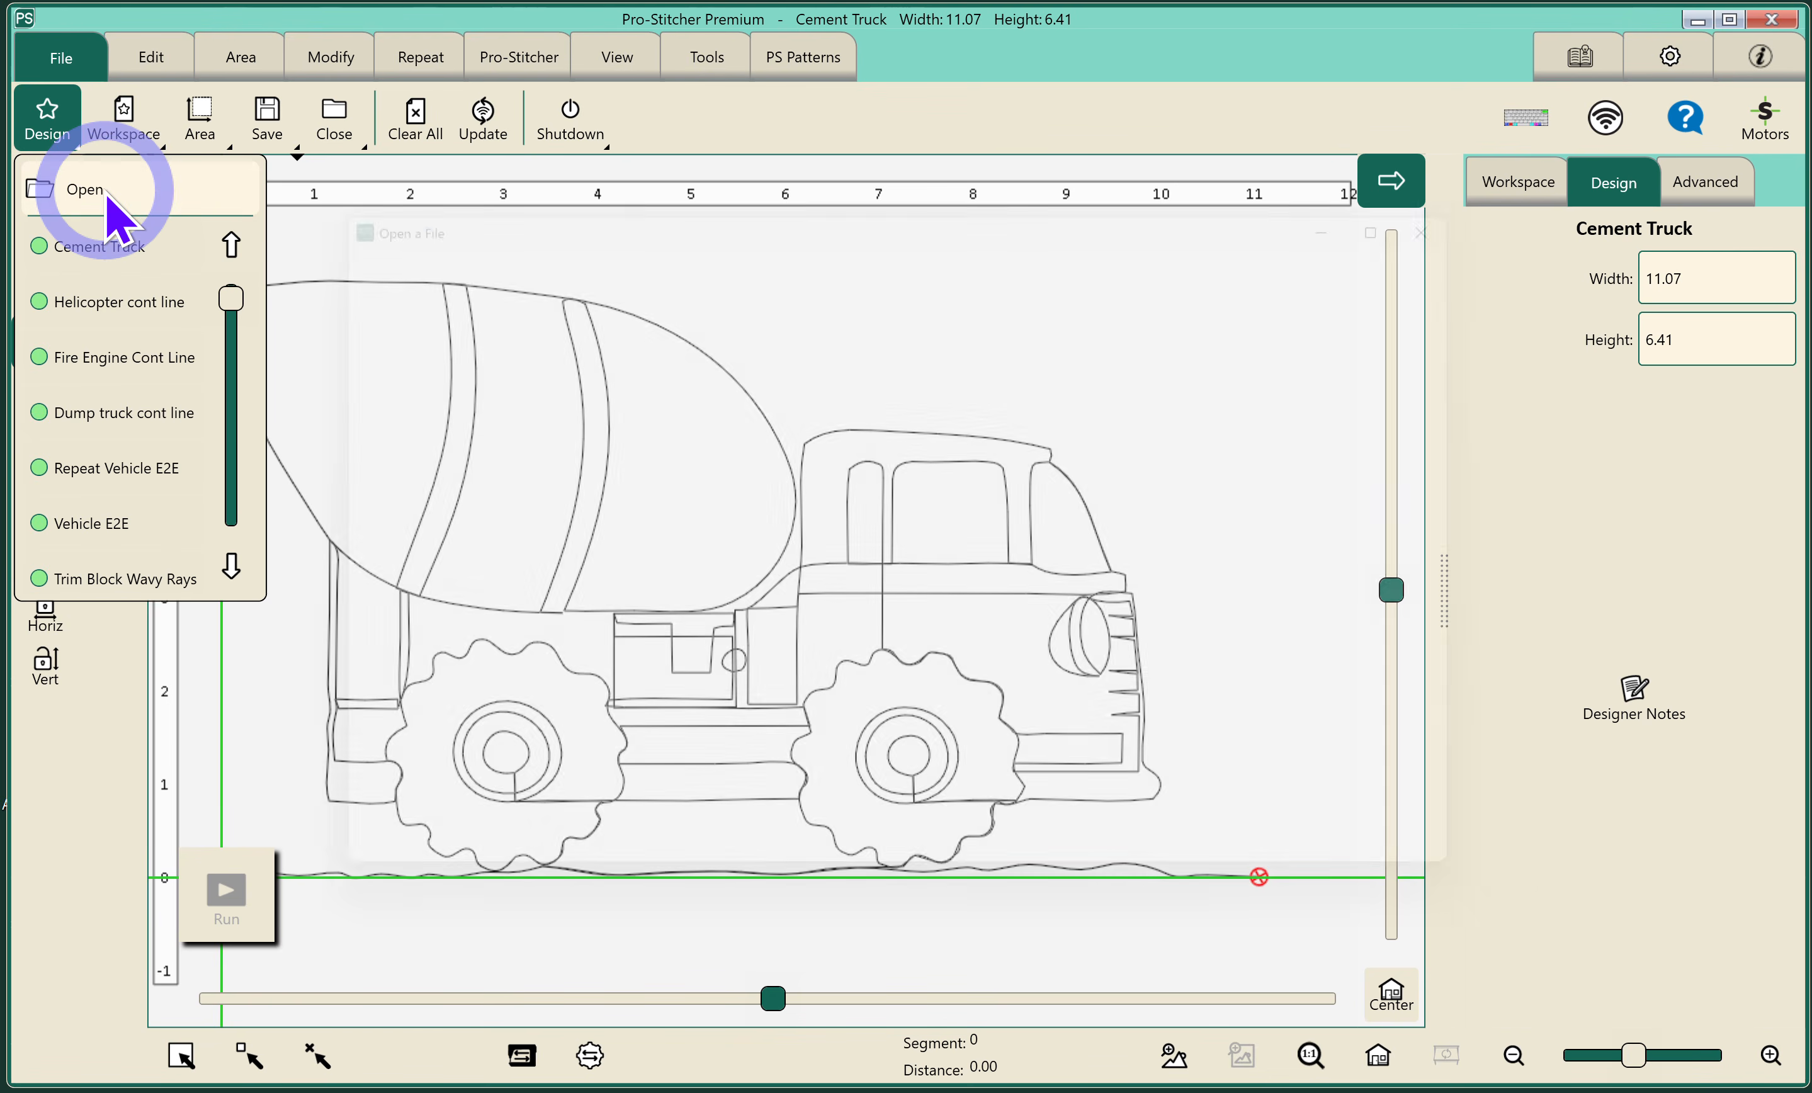
scroll(902, 534, "down", 3)
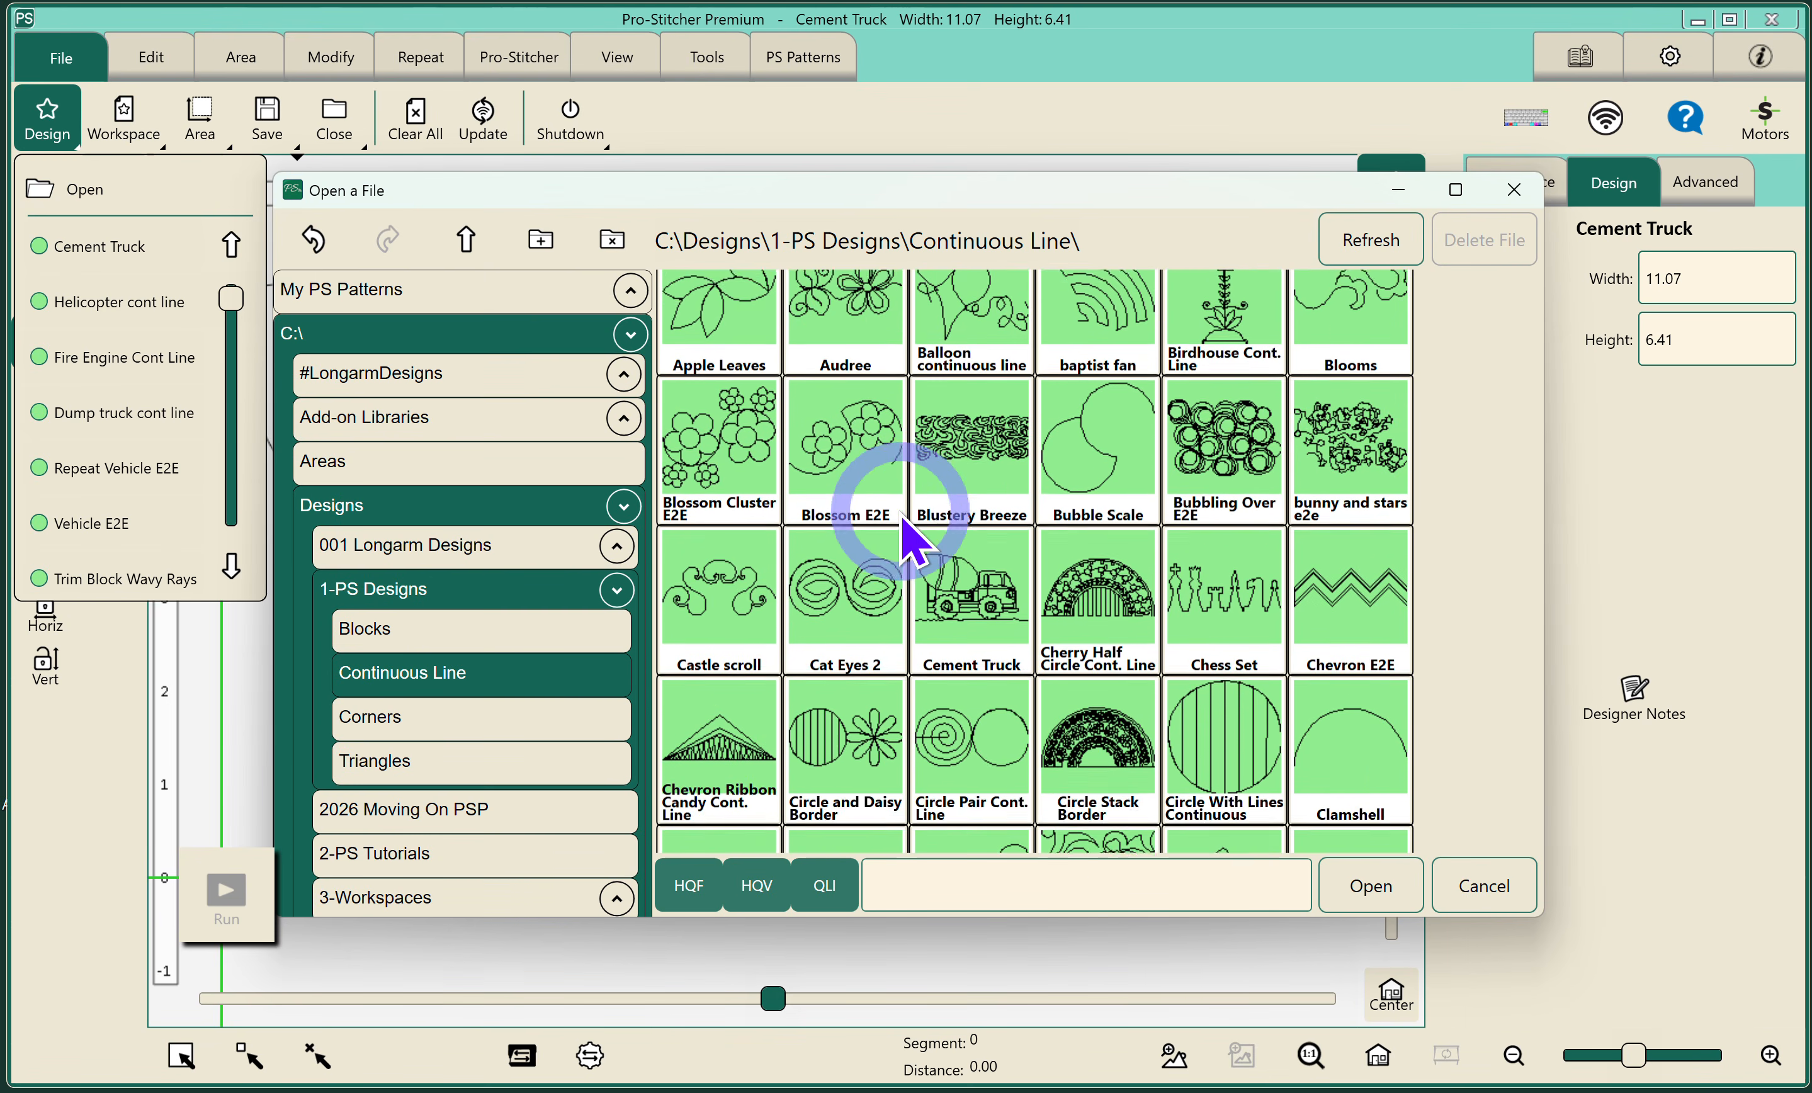
scroll(914, 545, "down", 6)
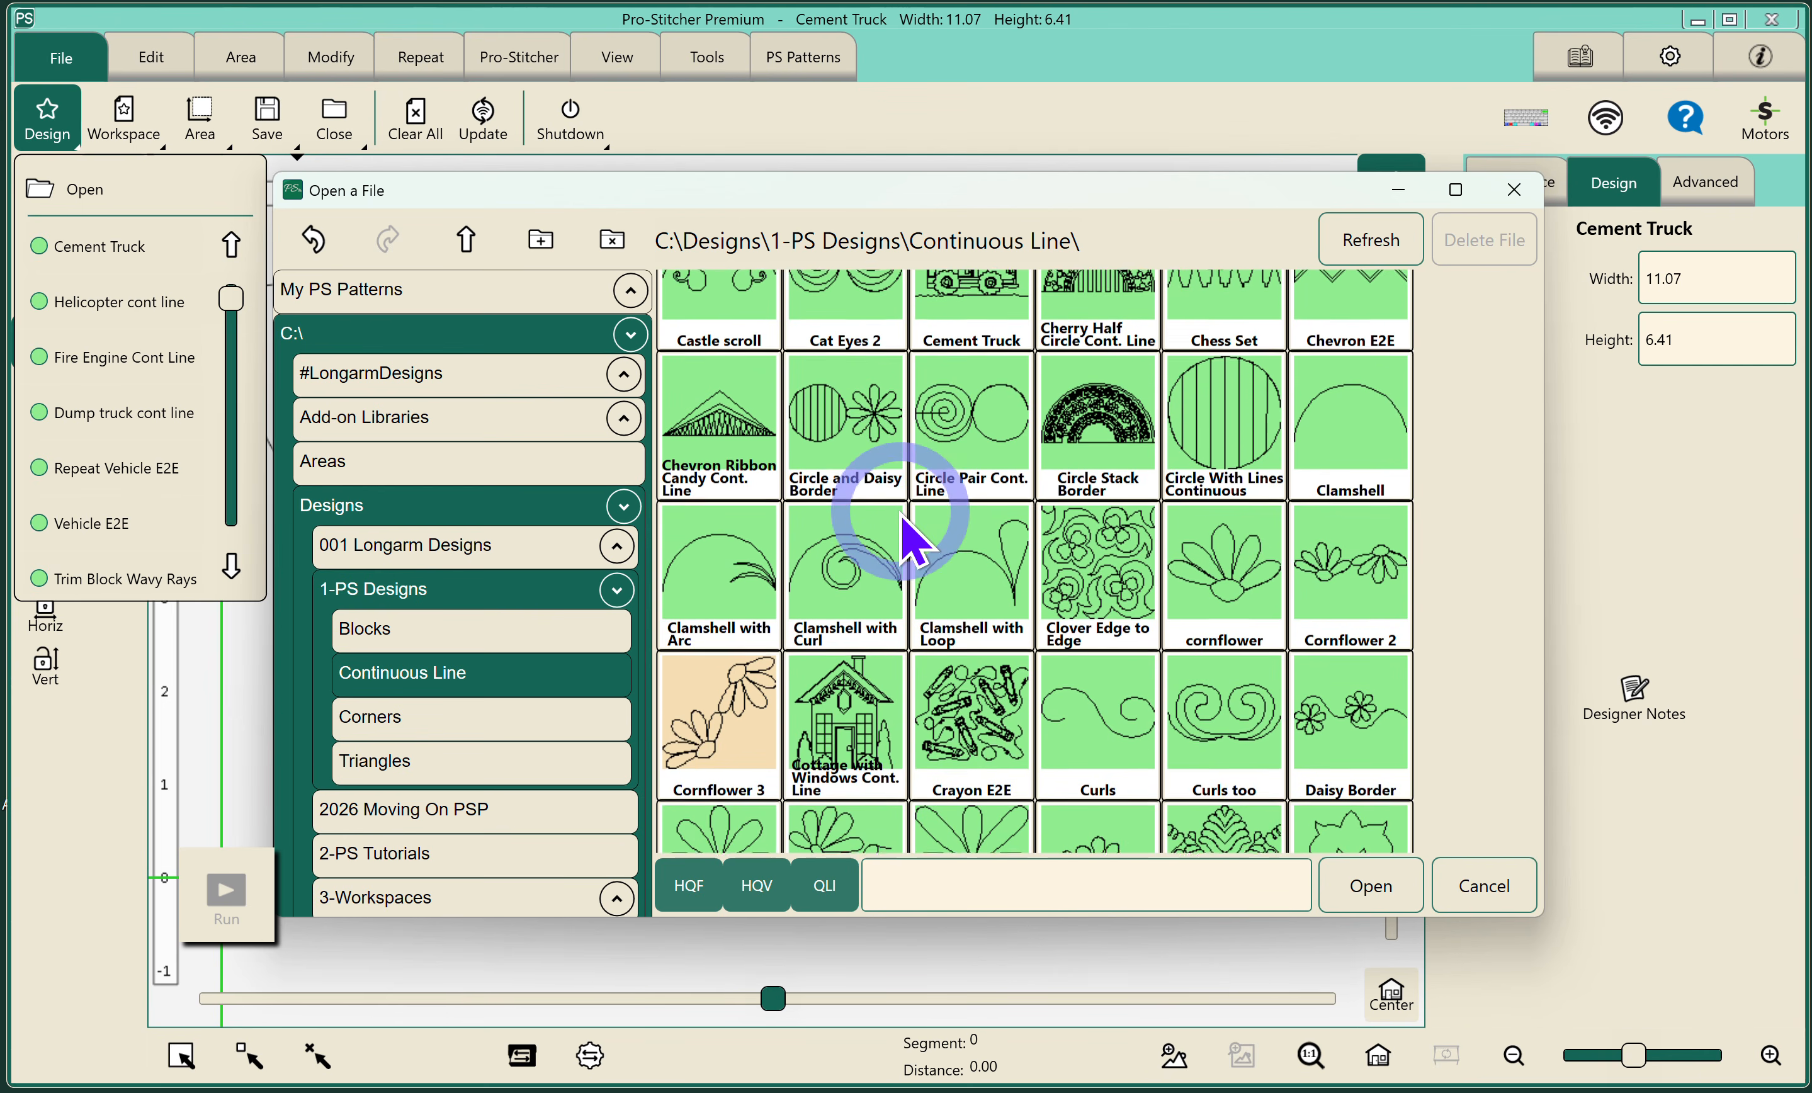
scroll(914, 545, "down", 9)
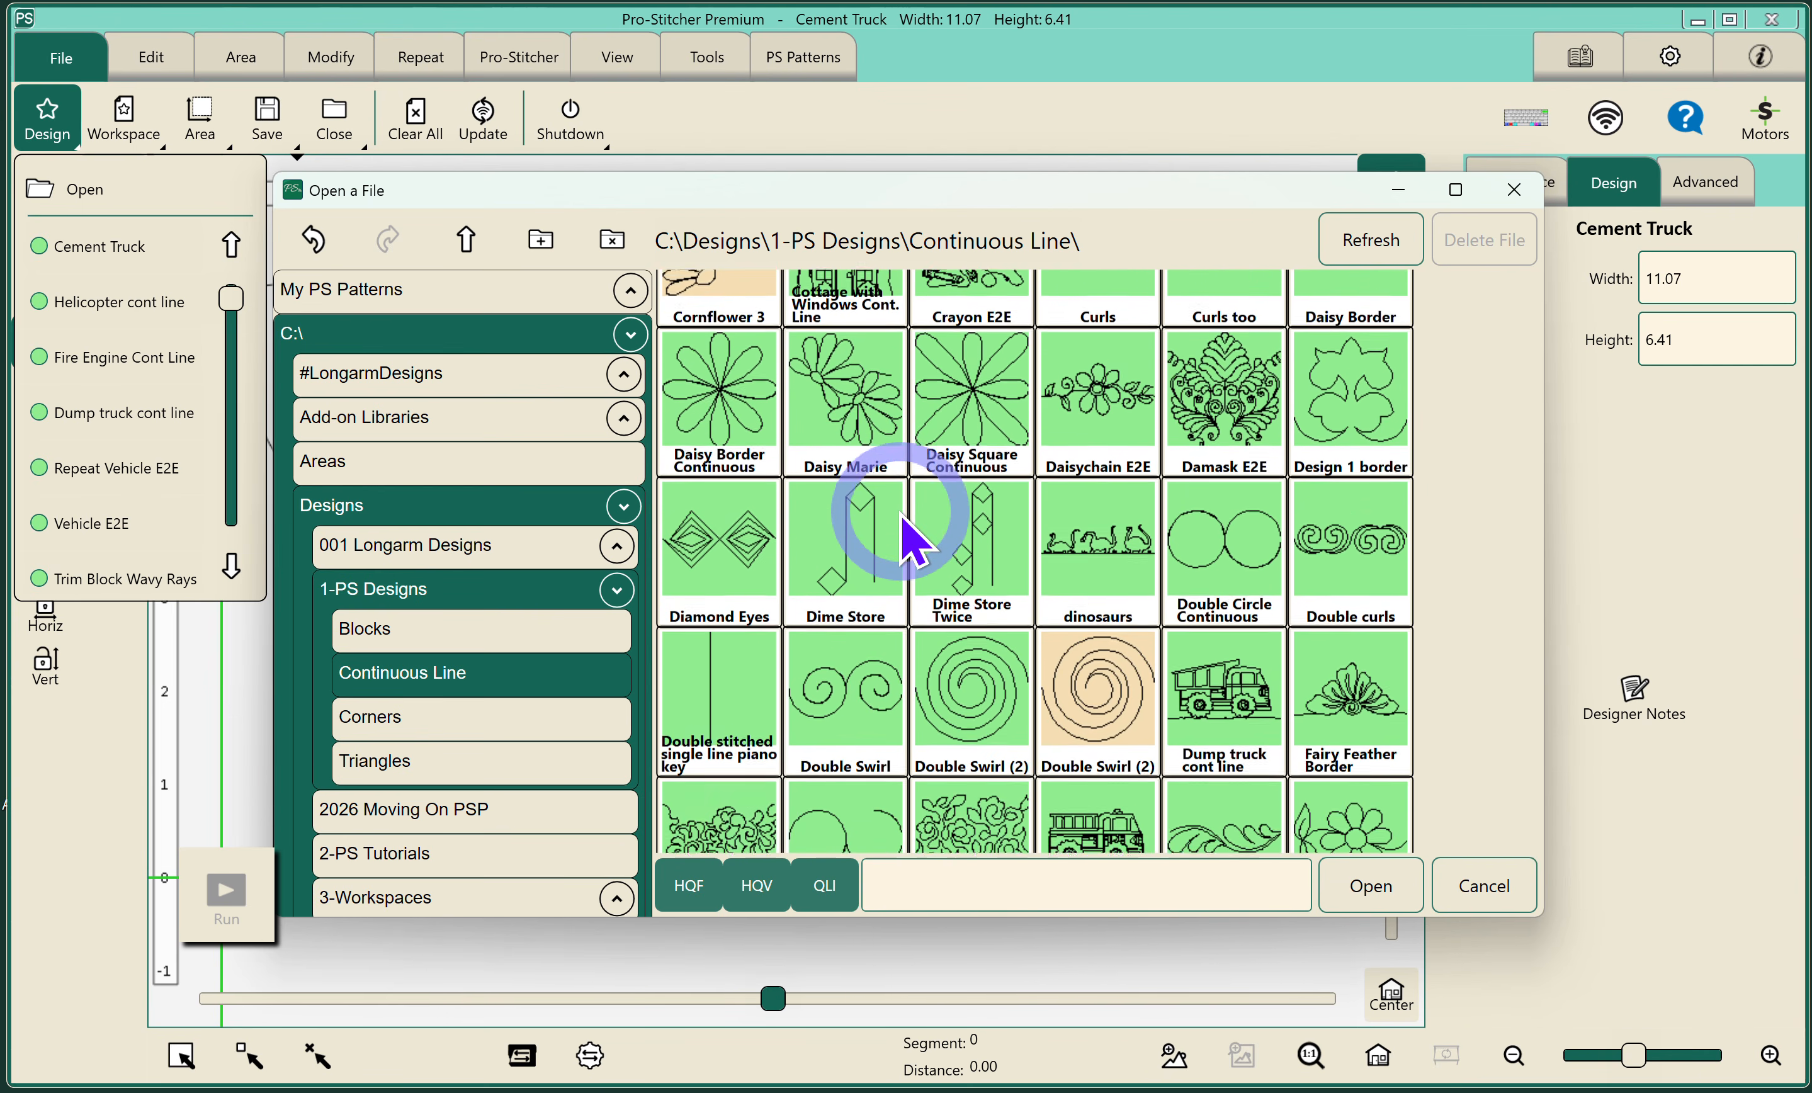
scroll(917, 542, "down", 2)
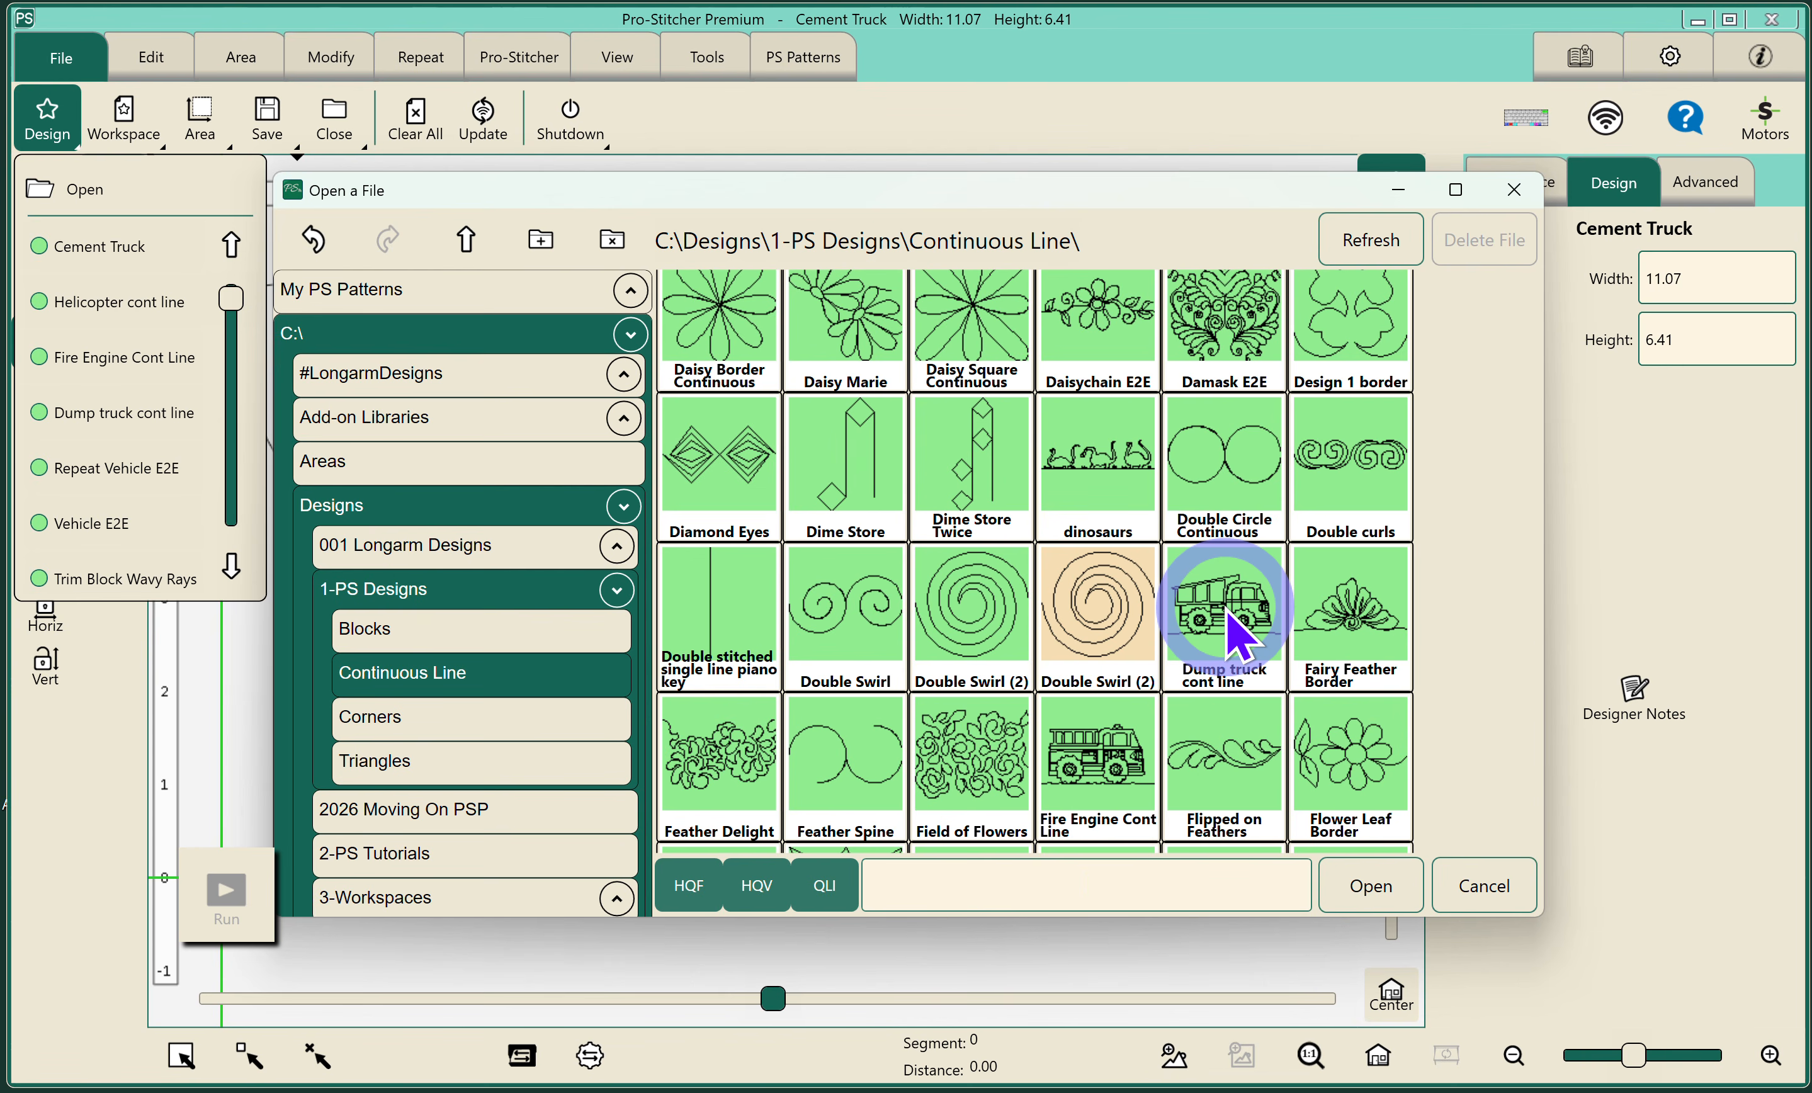
double_click(1224, 619)
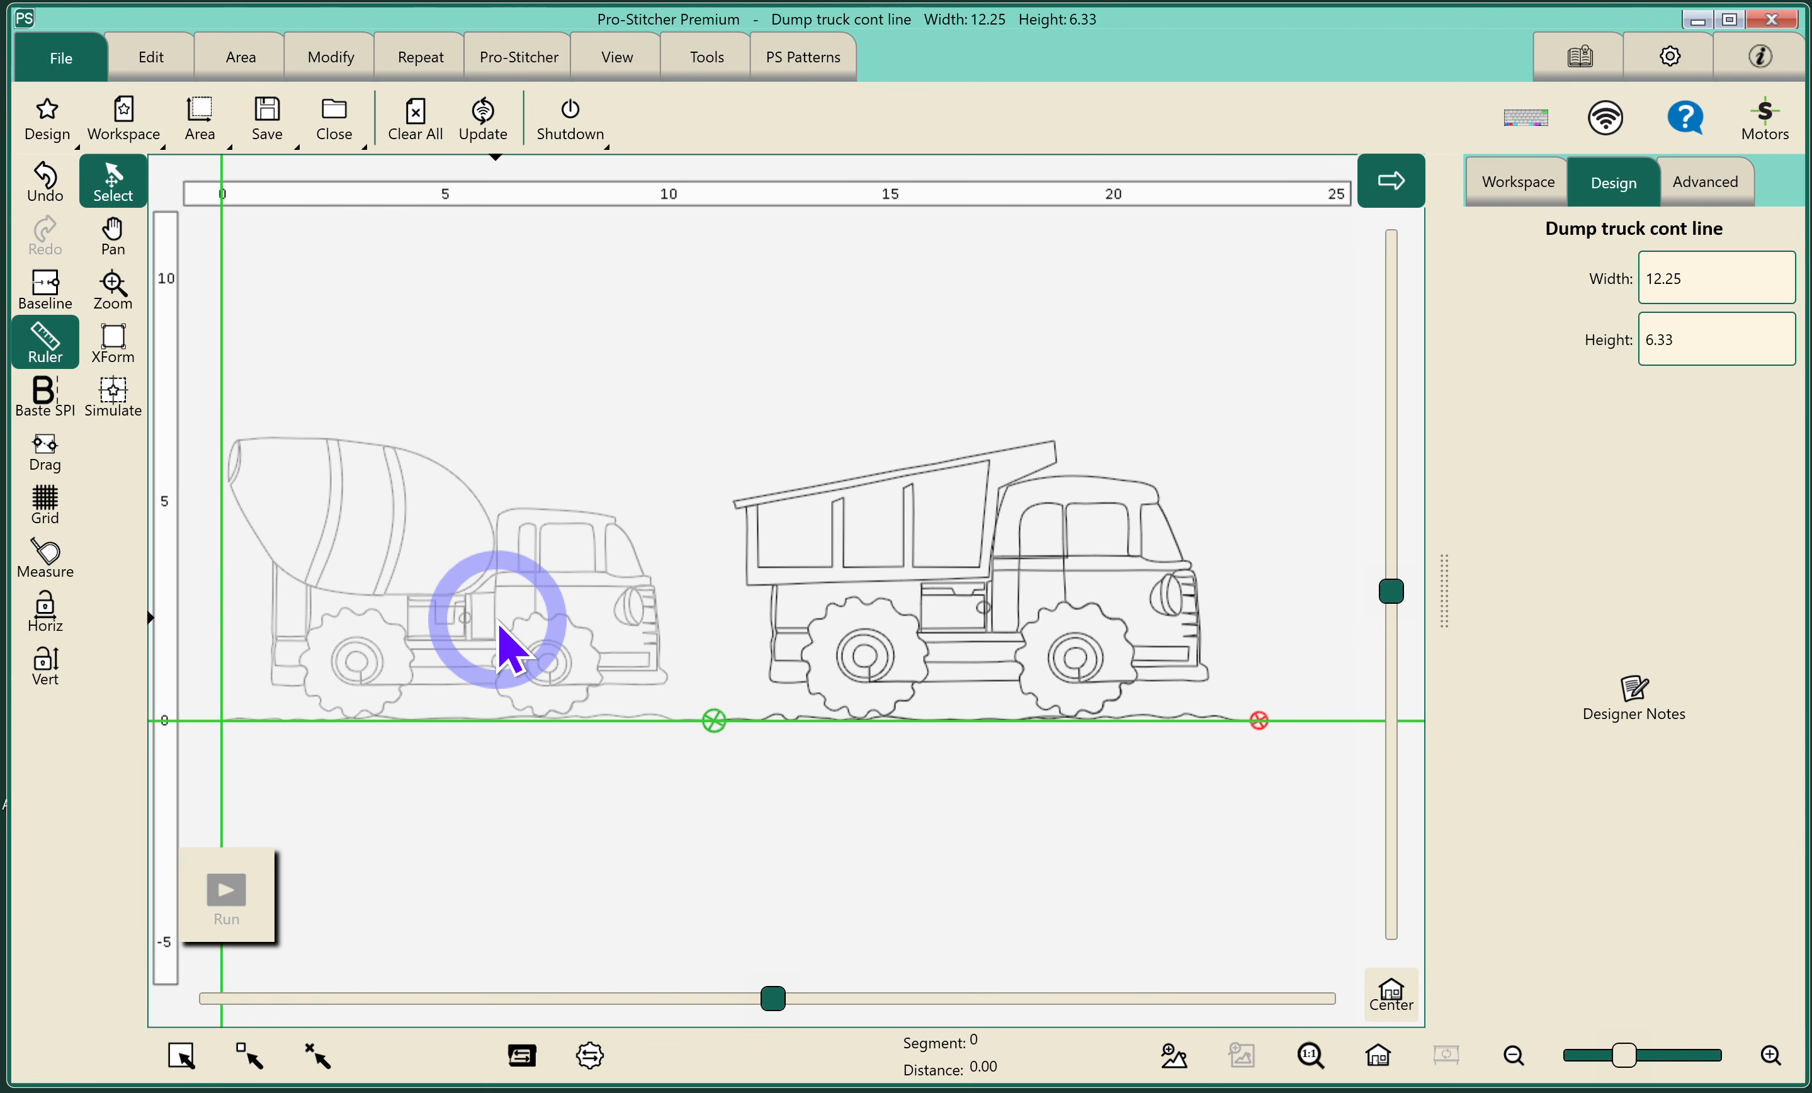
- Add the Fire Engine Cont Line design from the Continuous Line folder after the dump truck
left_click(43, 134)
left_click(70, 195)
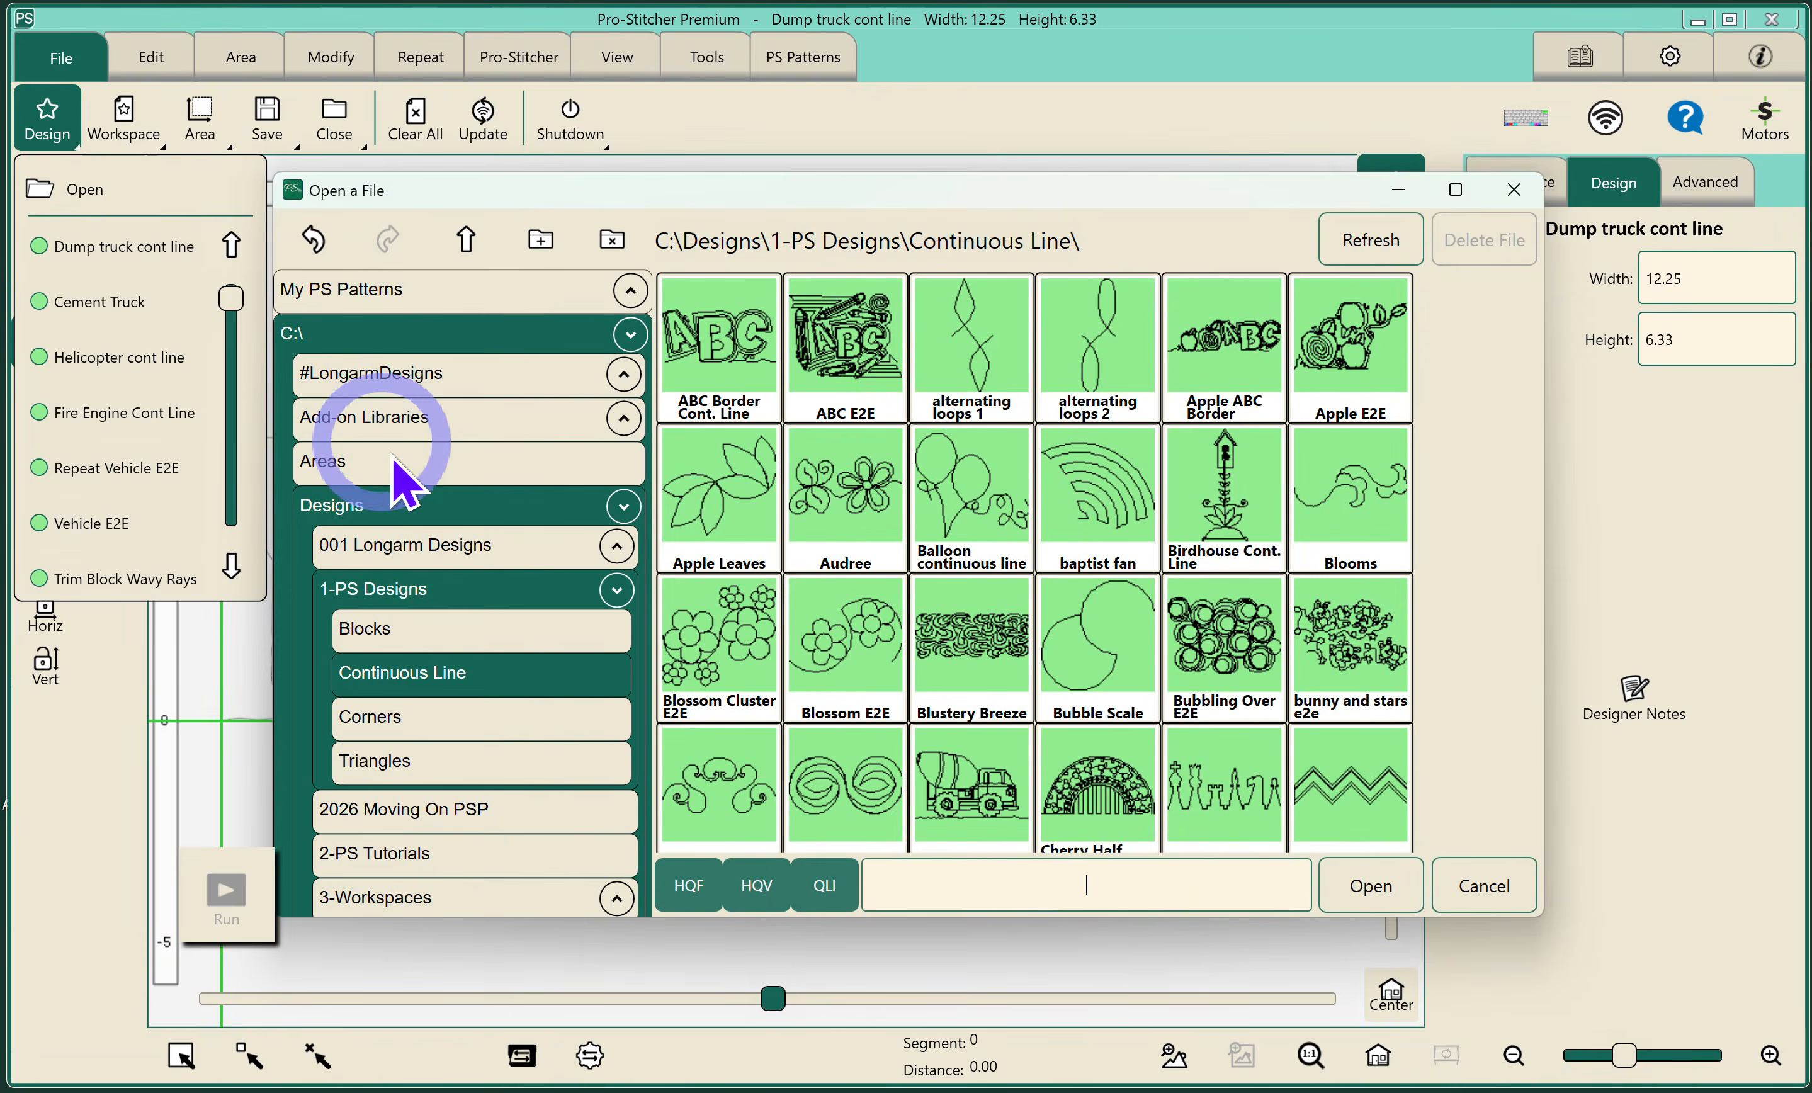
scroll(729, 571, "down", 3)
scroll(744, 582, "down", 5)
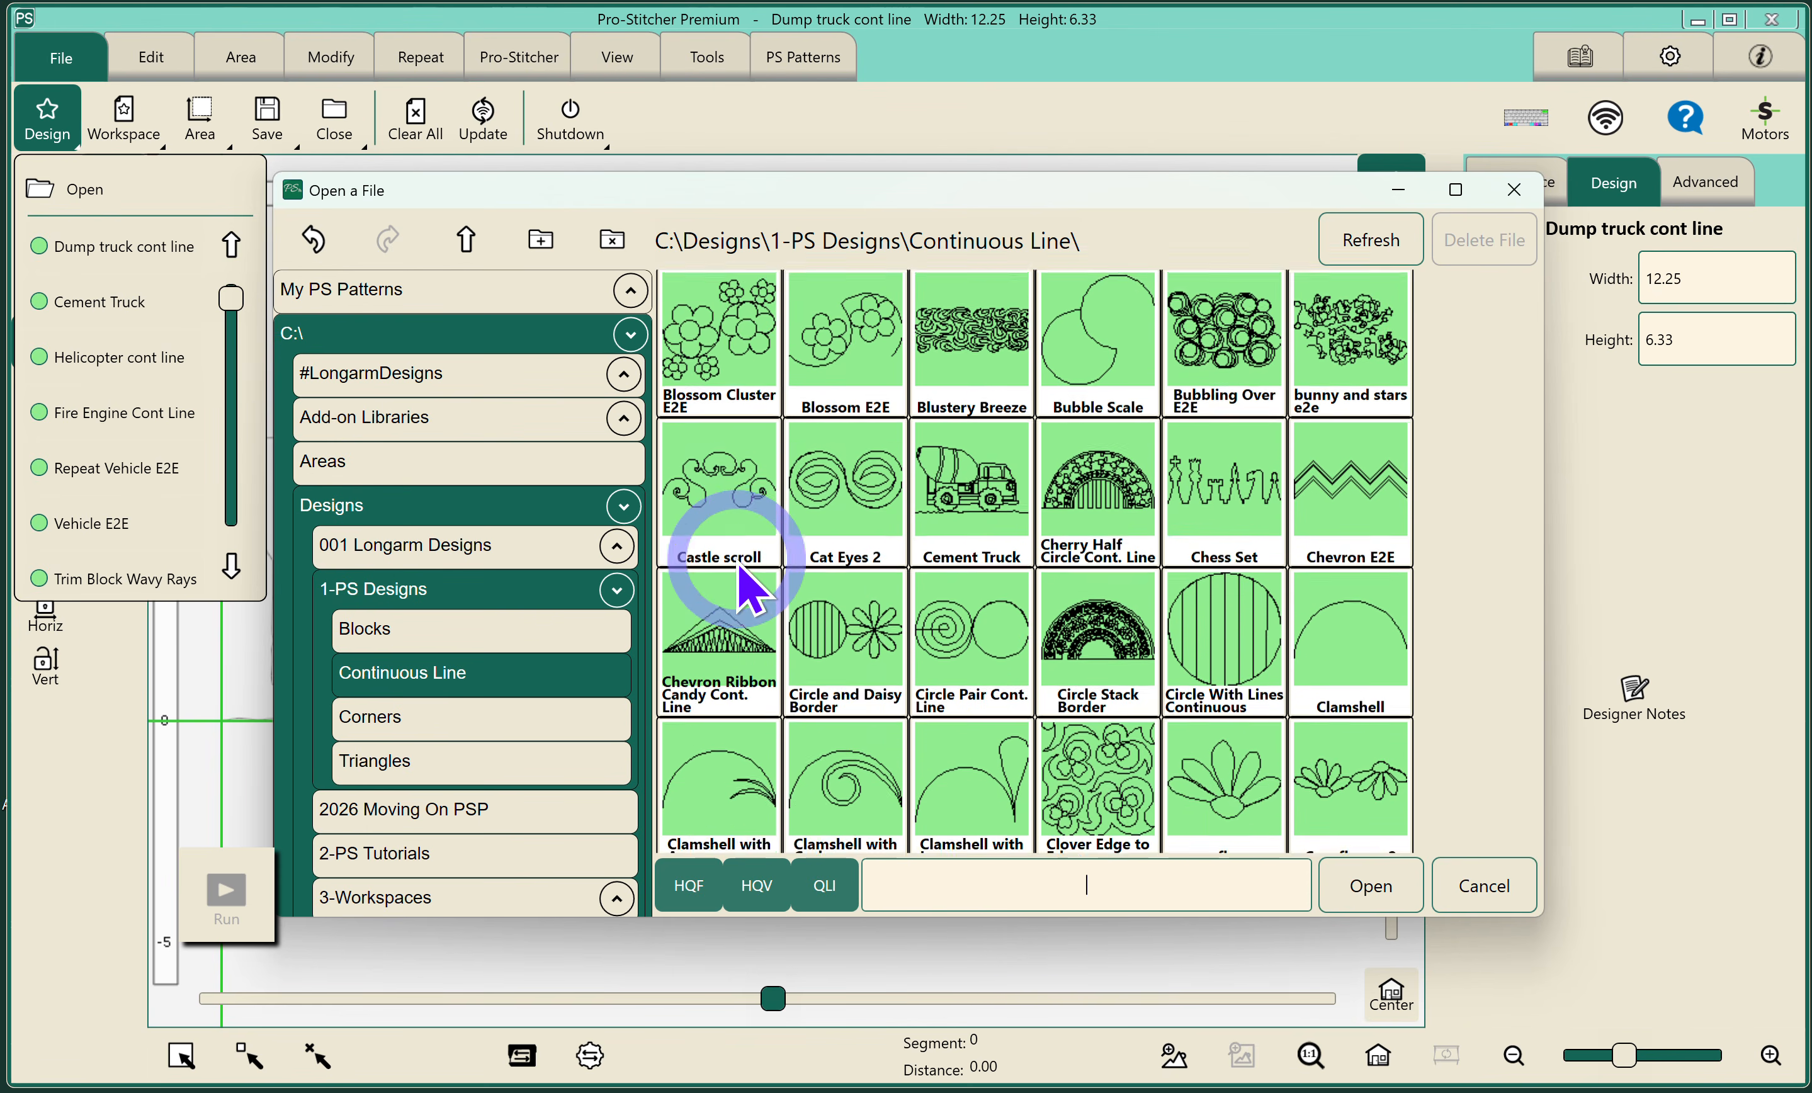
scroll(744, 582, "down", 5)
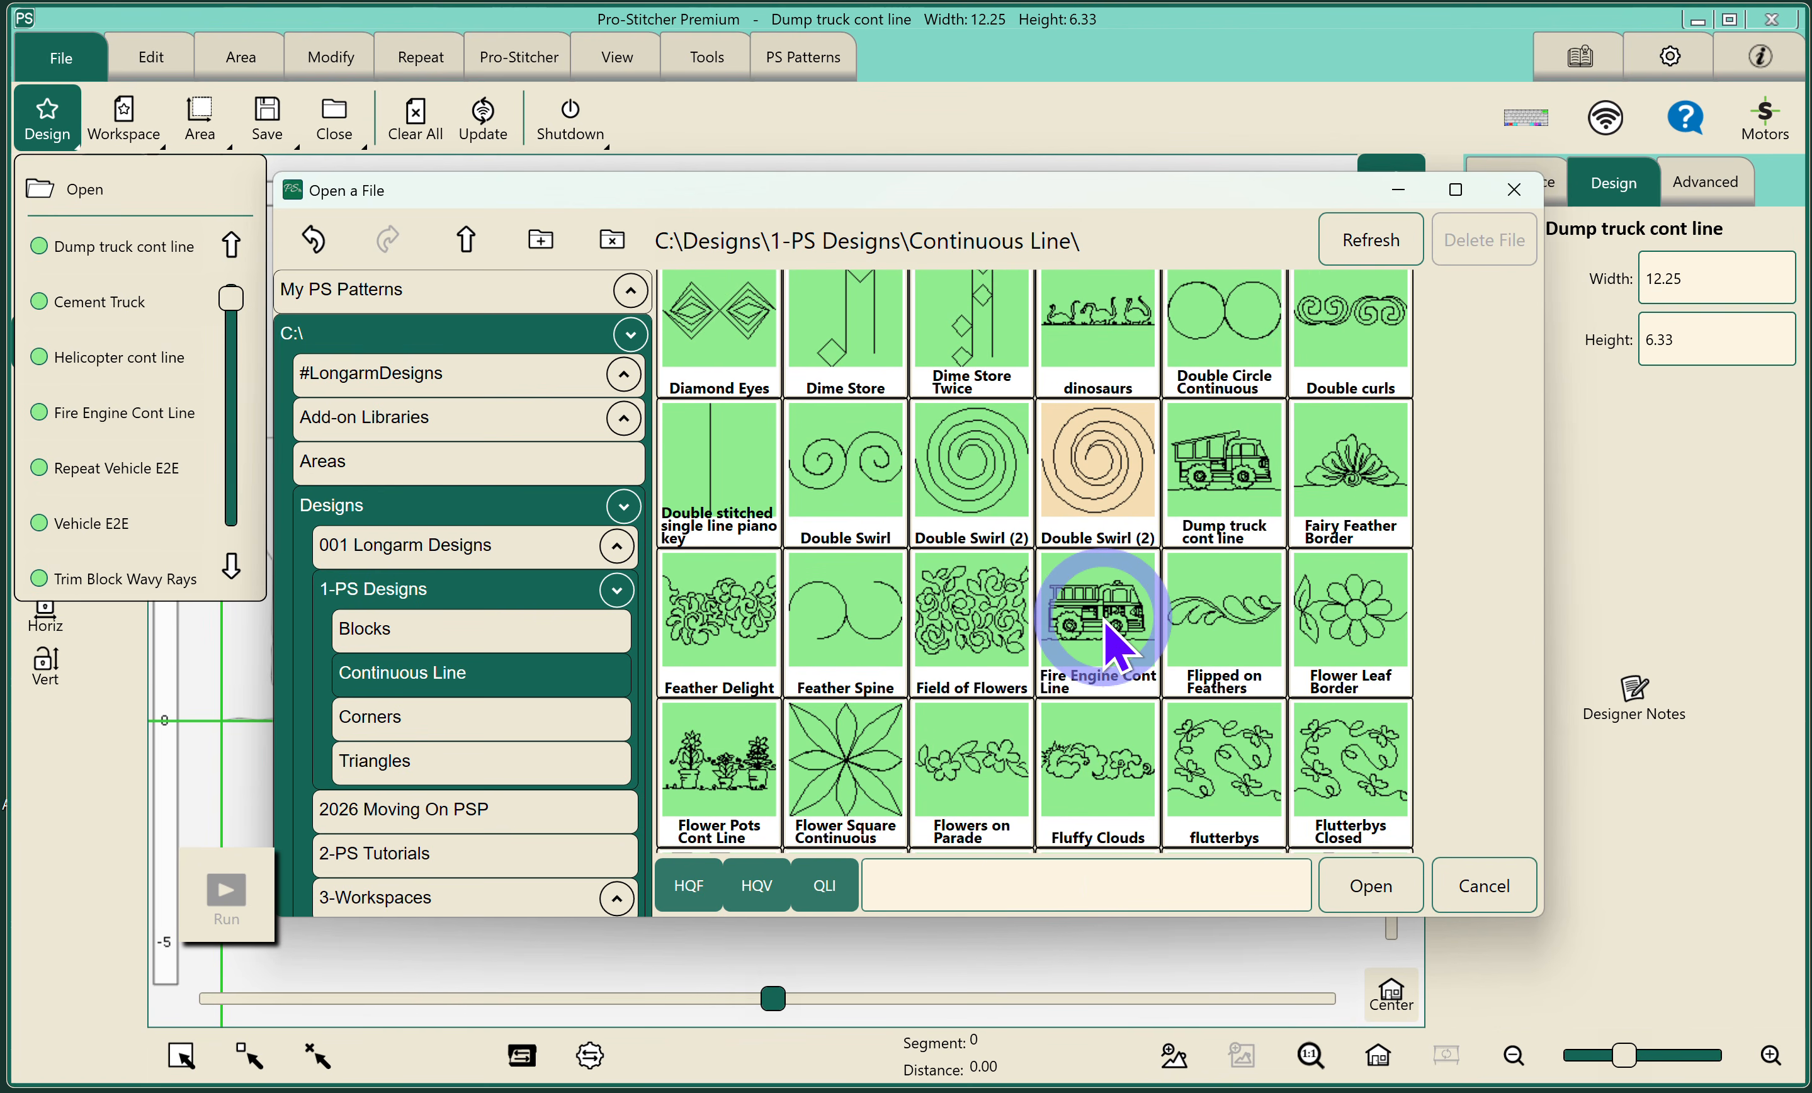
double_click(1108, 646)
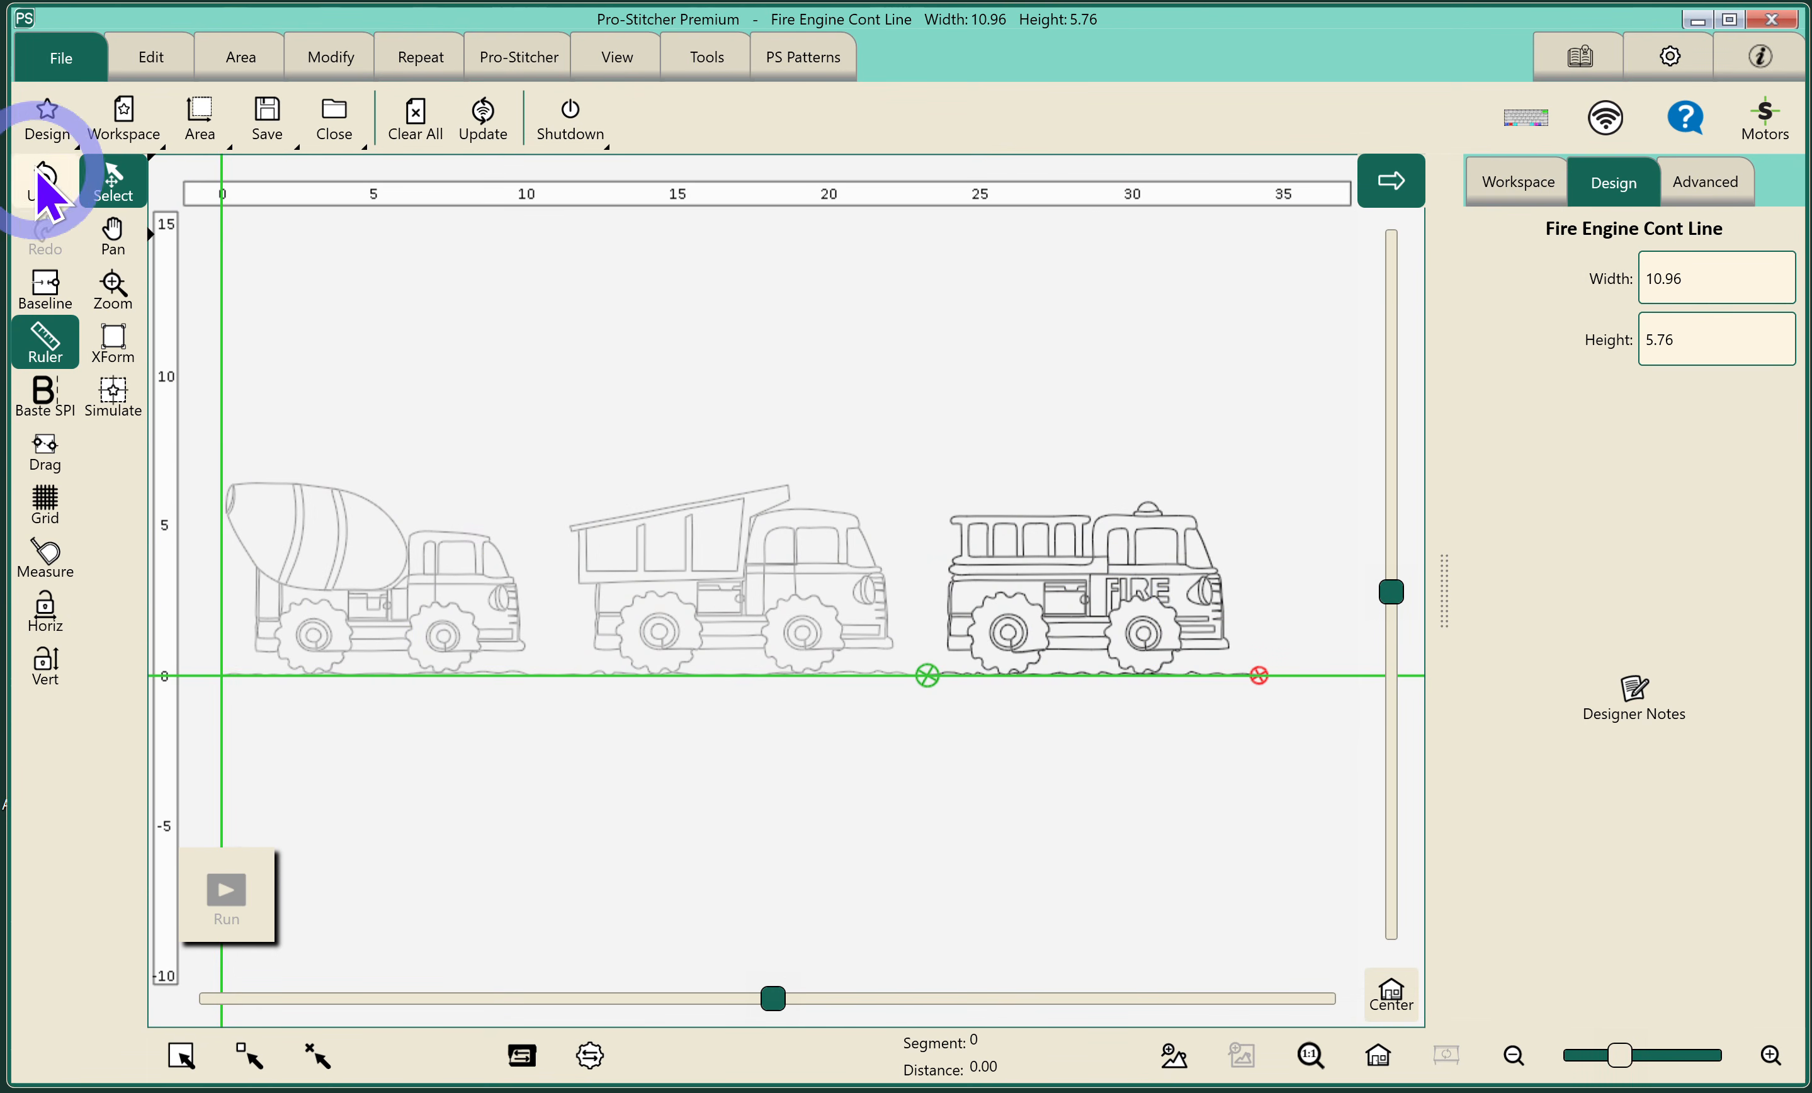
- Add the Helicopter cont line design from the Continuous Line folder after the fire engine
left_click(48, 118)
left_click(112, 188)
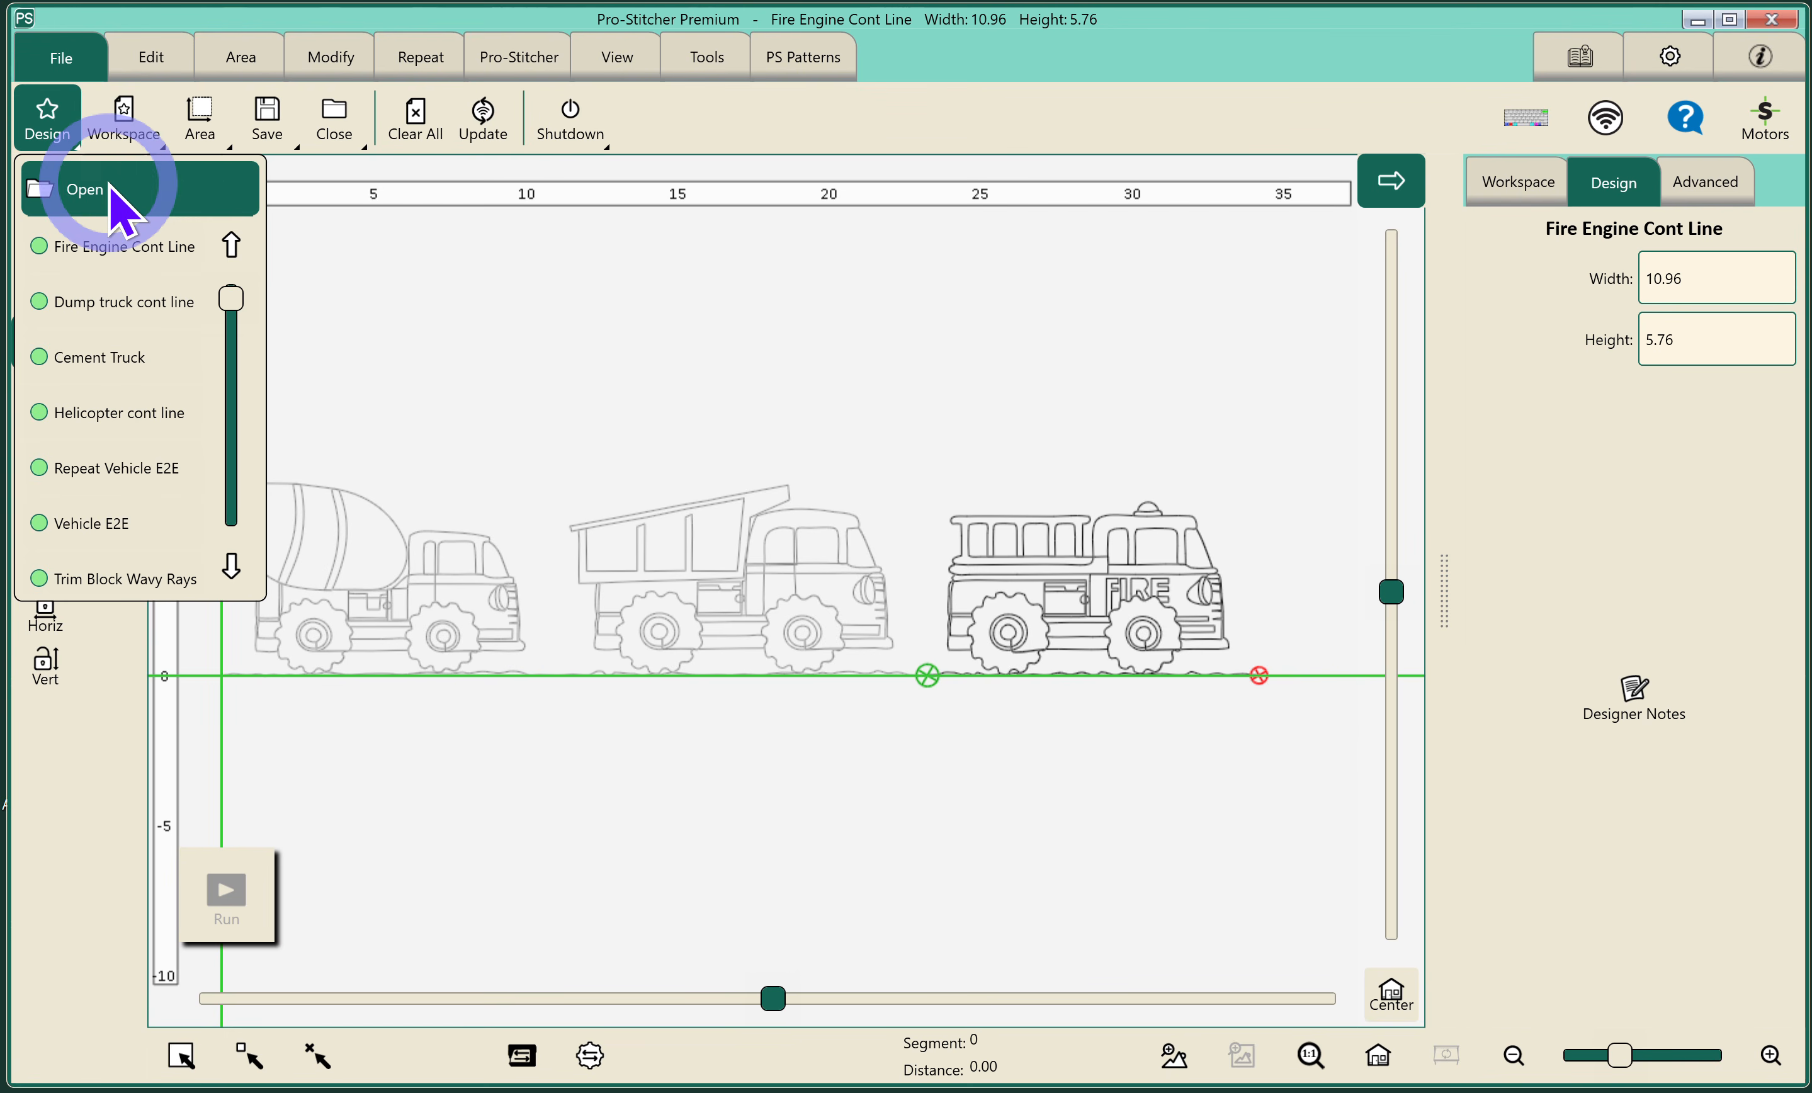
scroll(850, 526, "down", 7)
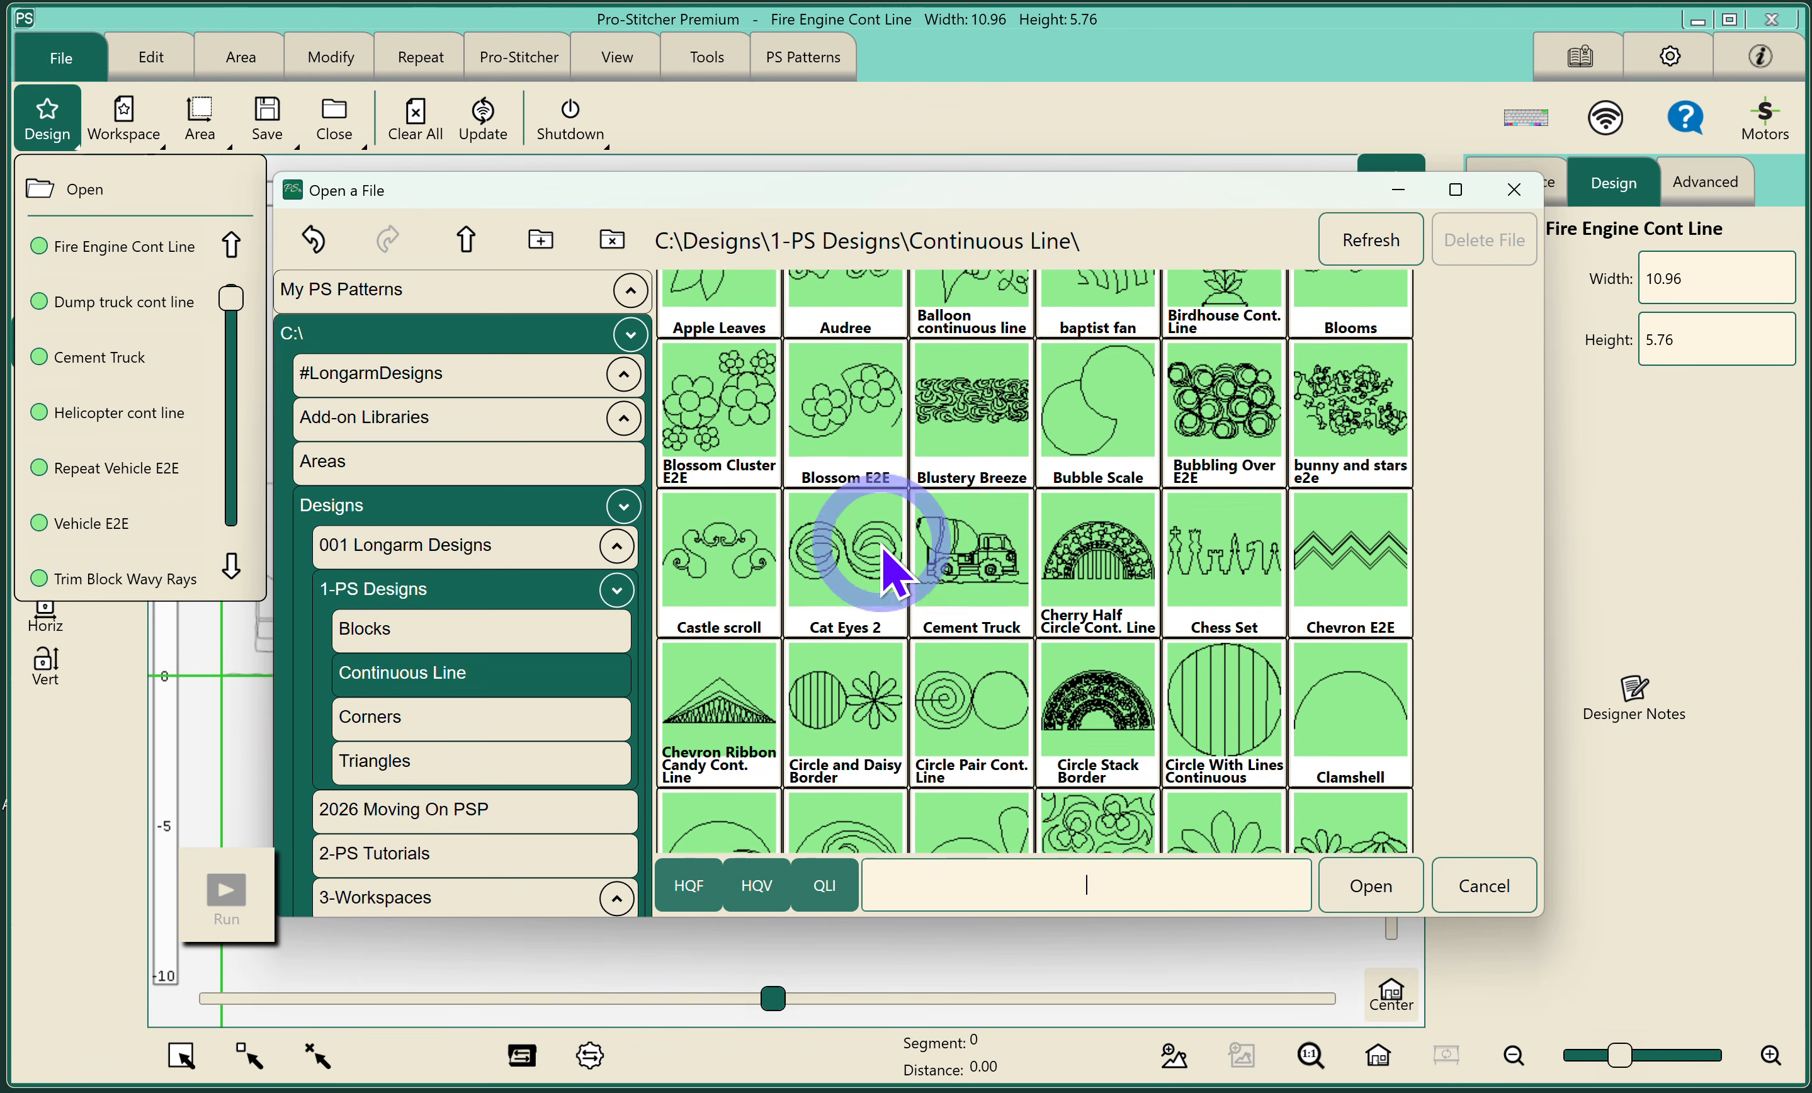
scroll(892, 571, "down", 9)
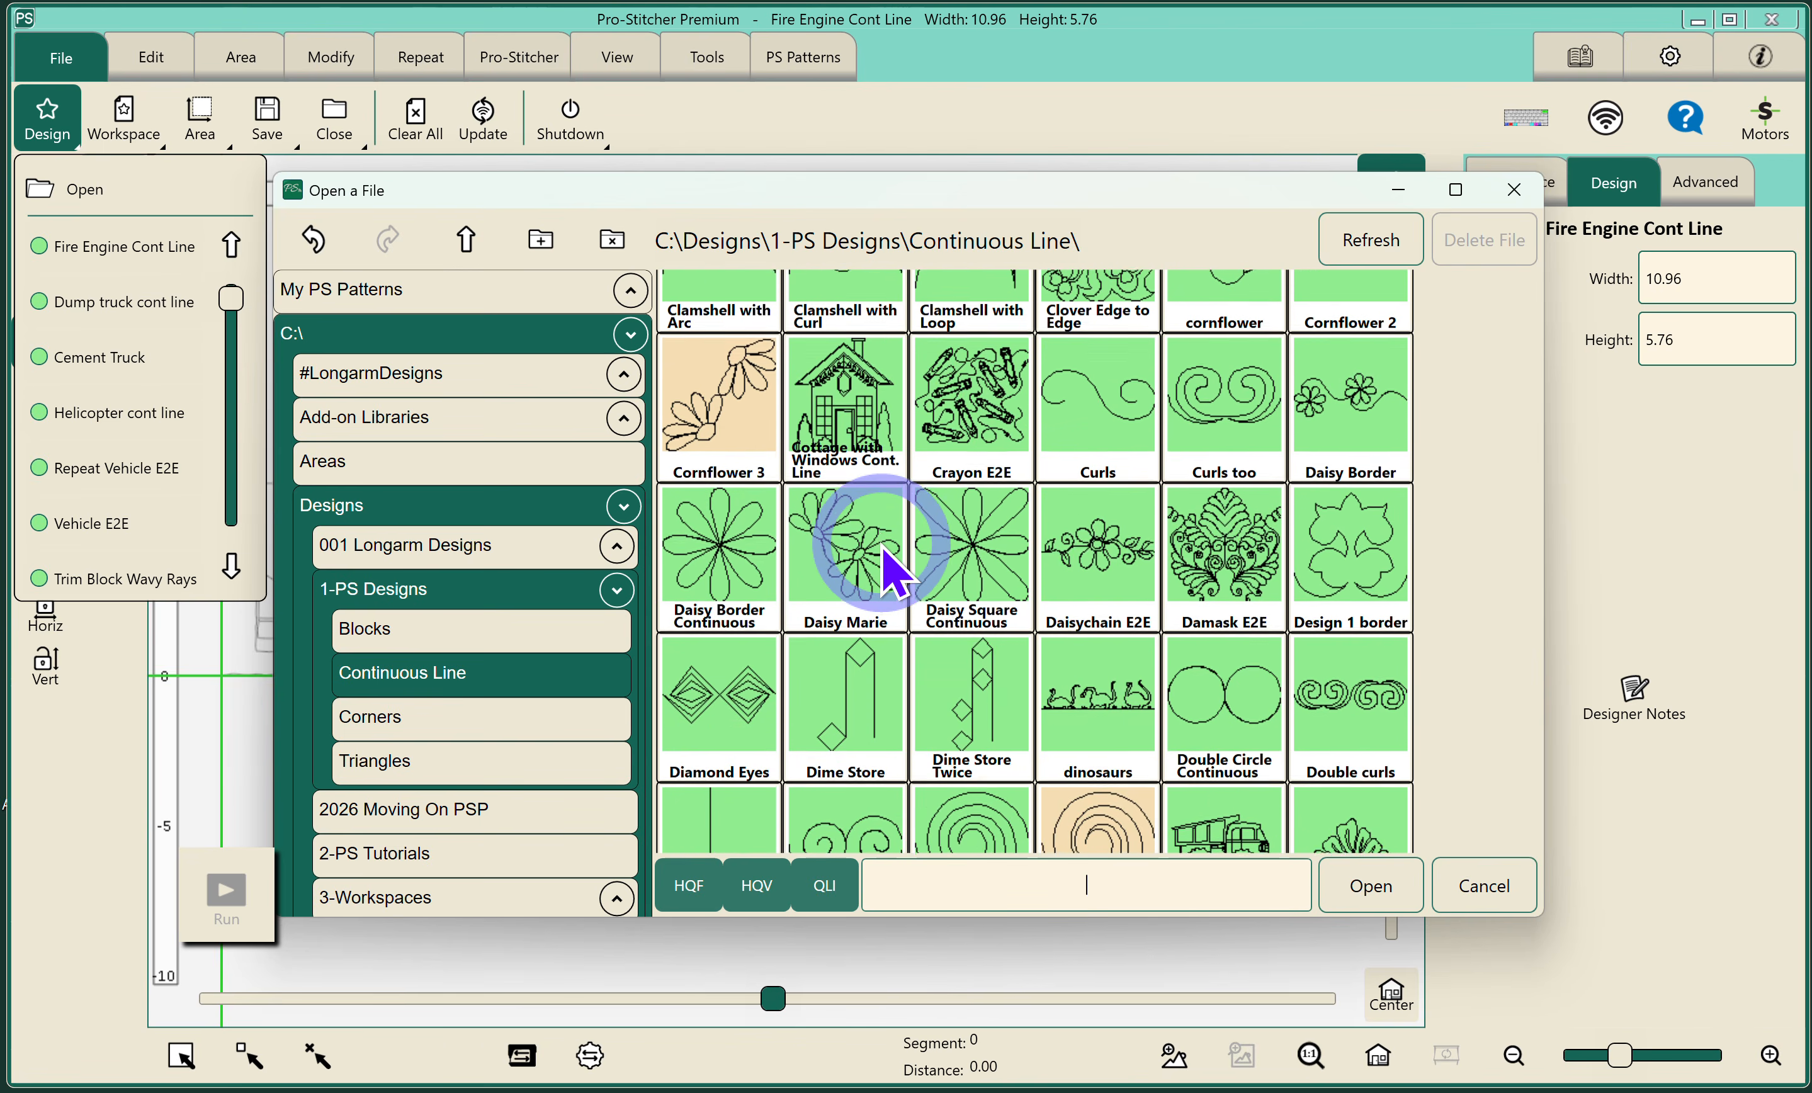
scroll(886, 556, "down", 5)
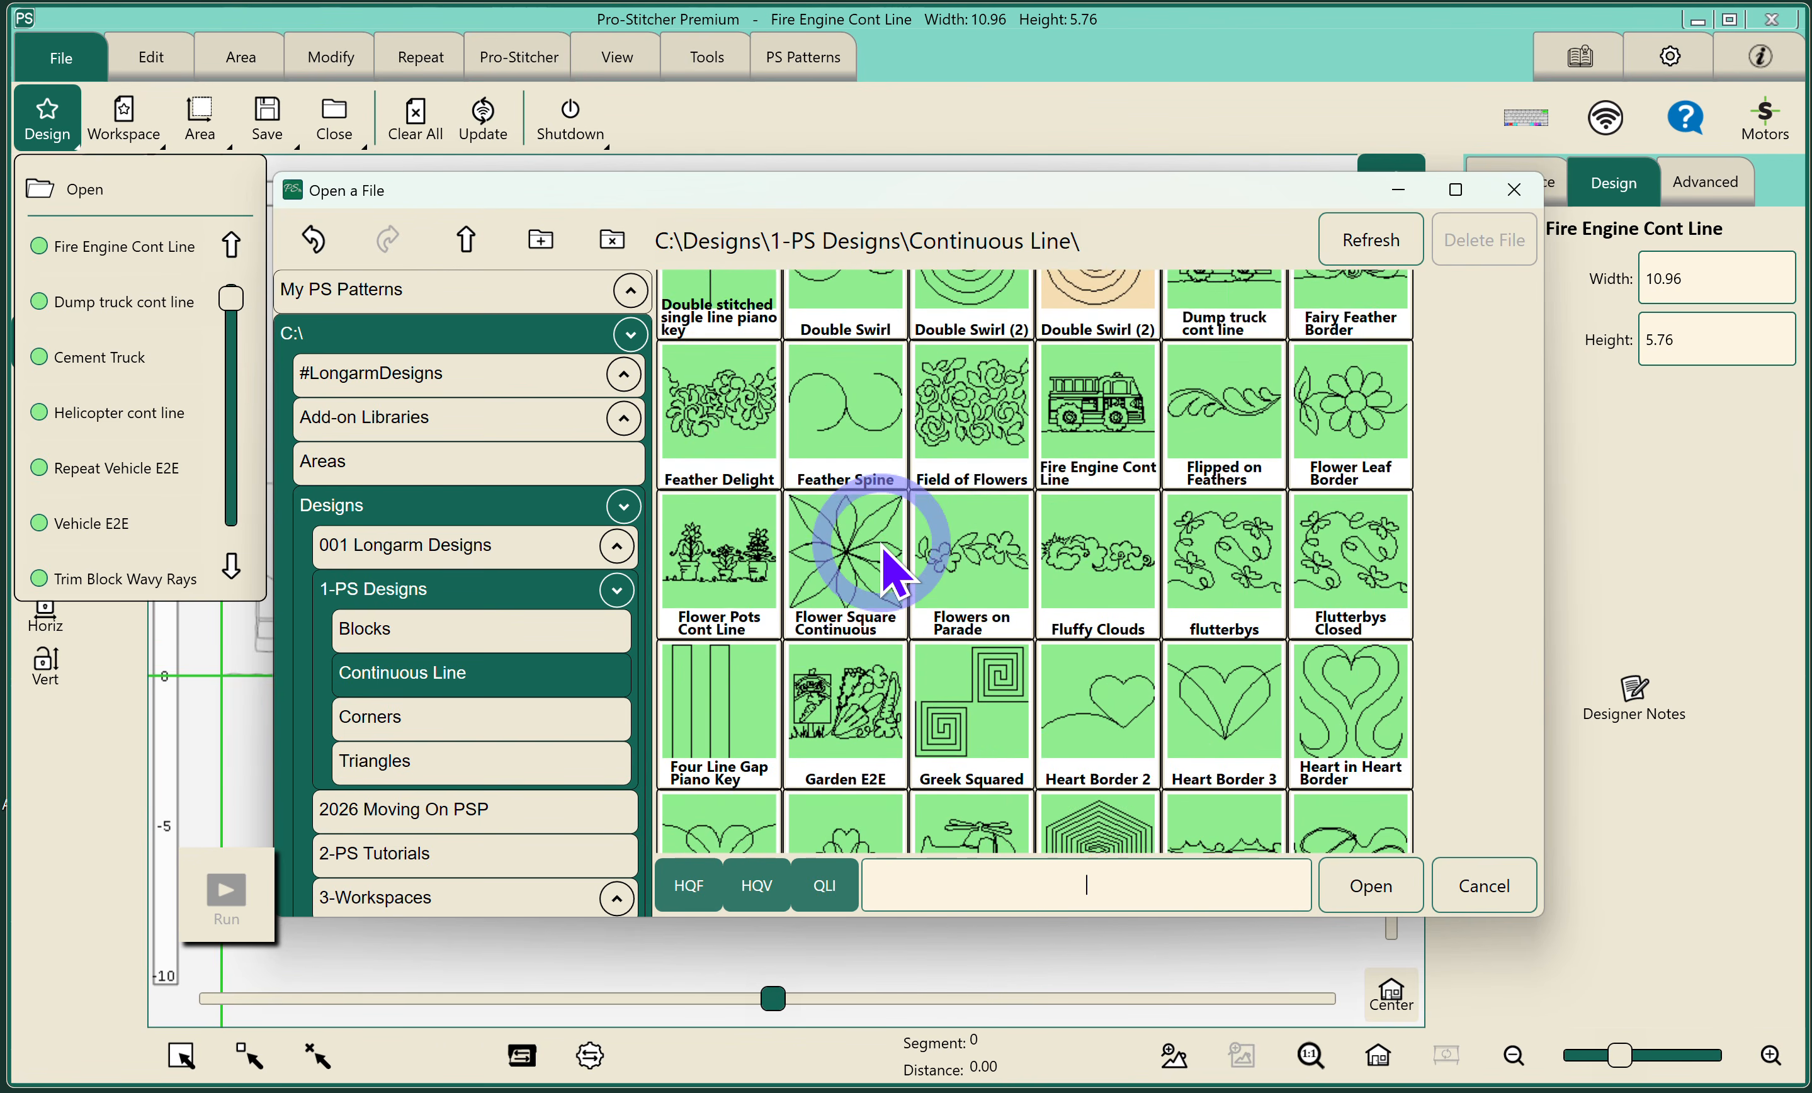
scroll(893, 574, "down", 2)
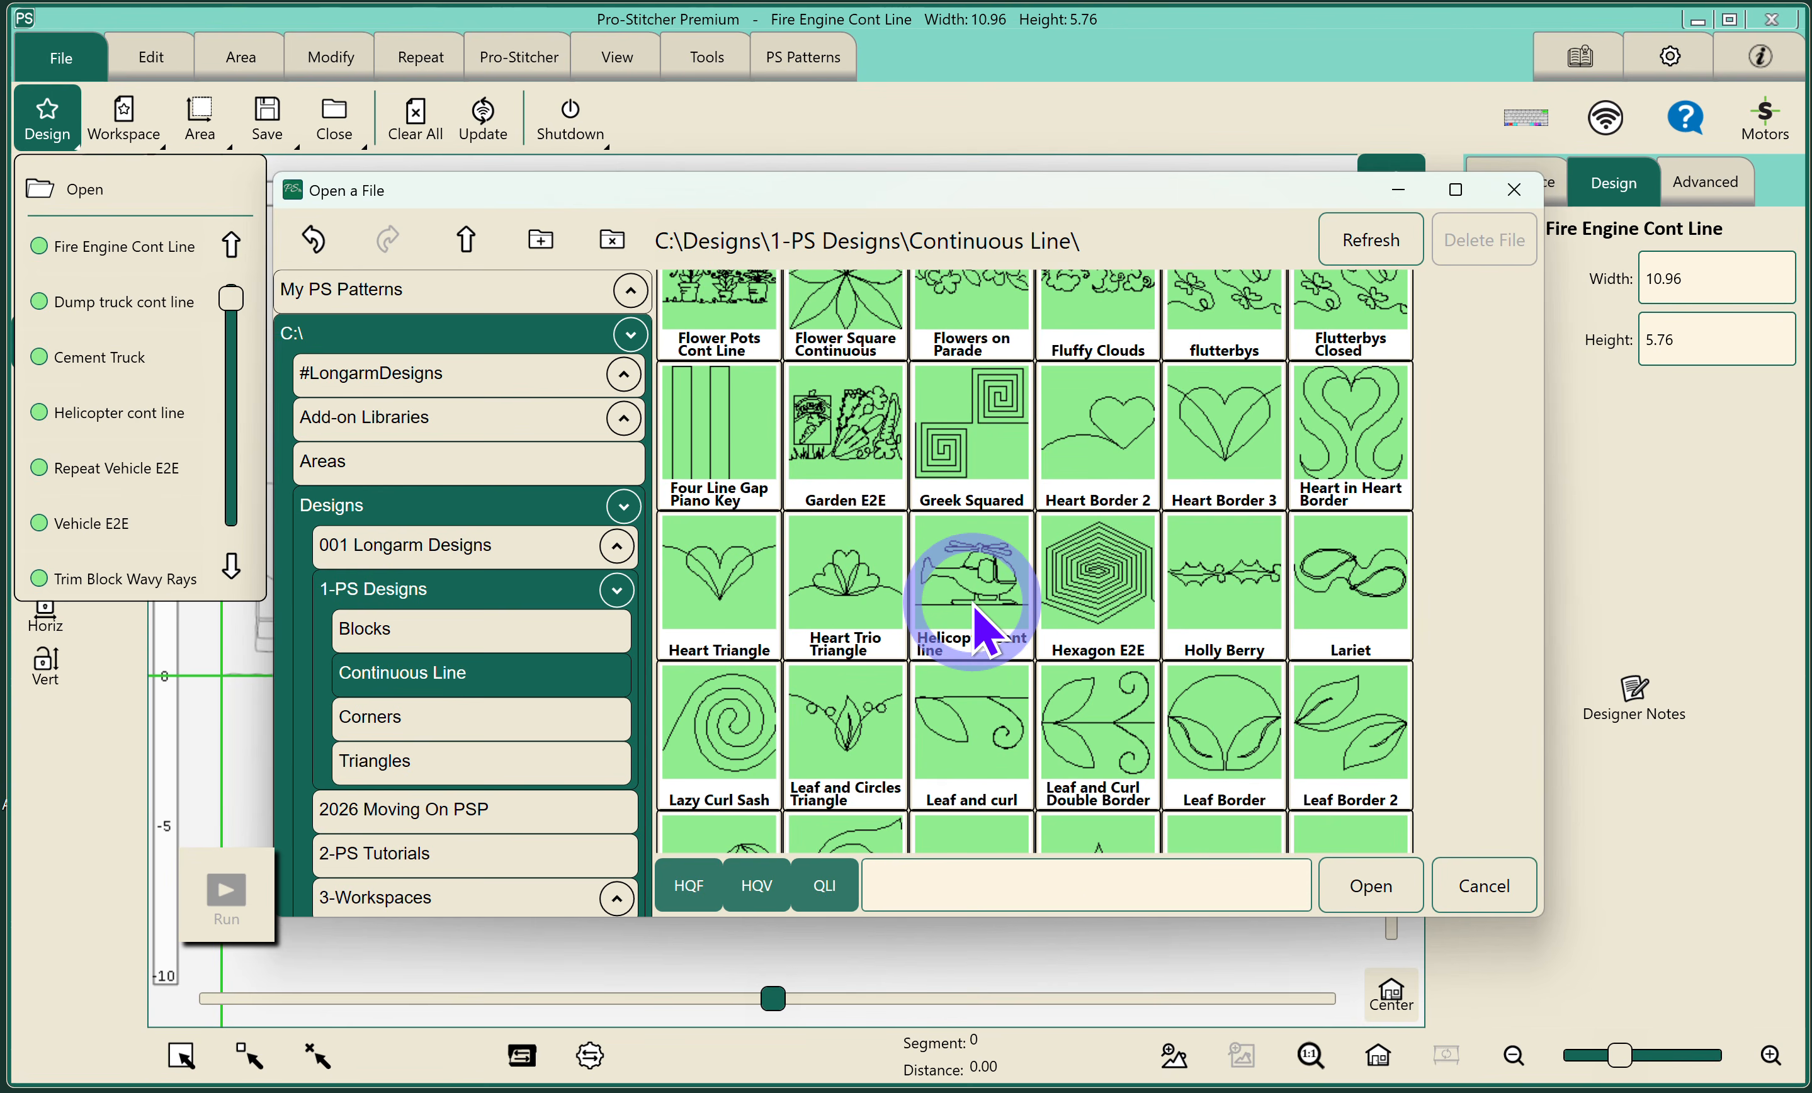
double_click(980, 625)
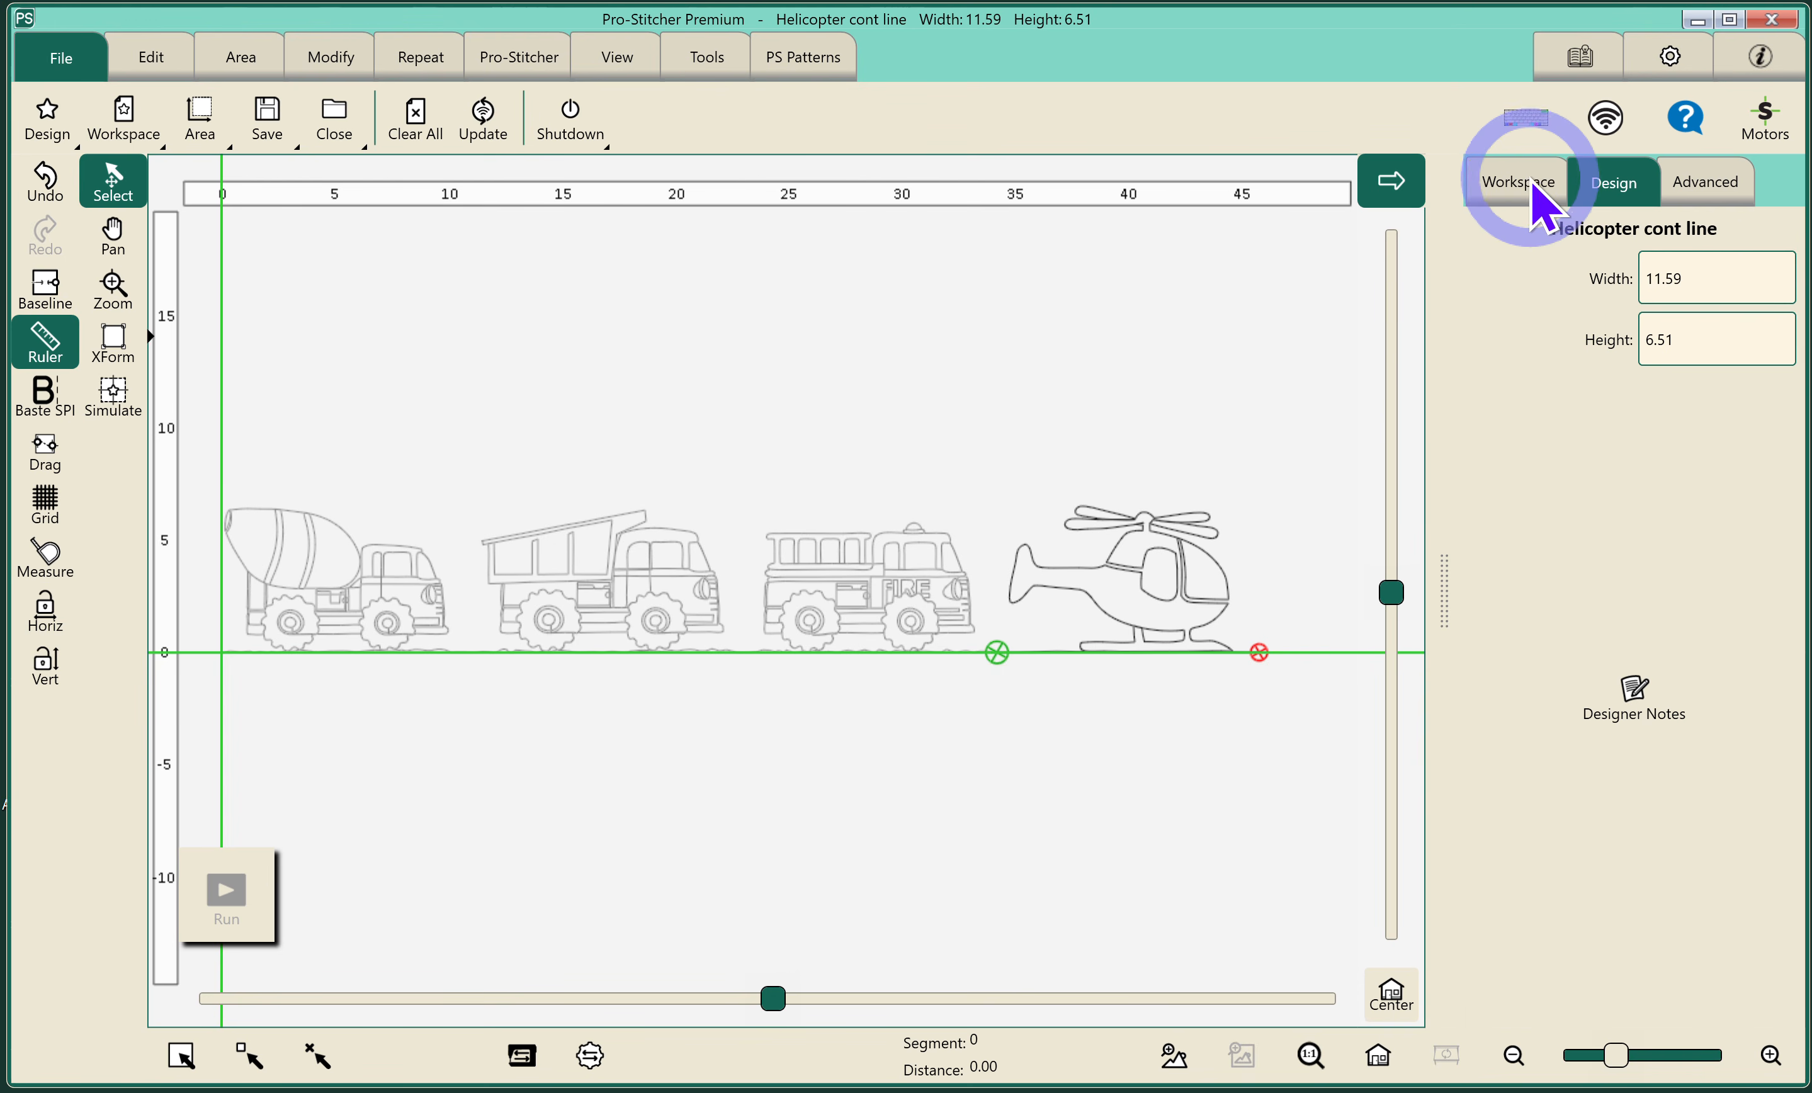
- Select all four vehicle designs in the workspace as a group and merge them along the baseline into one continuous design
left_click(1536, 213)
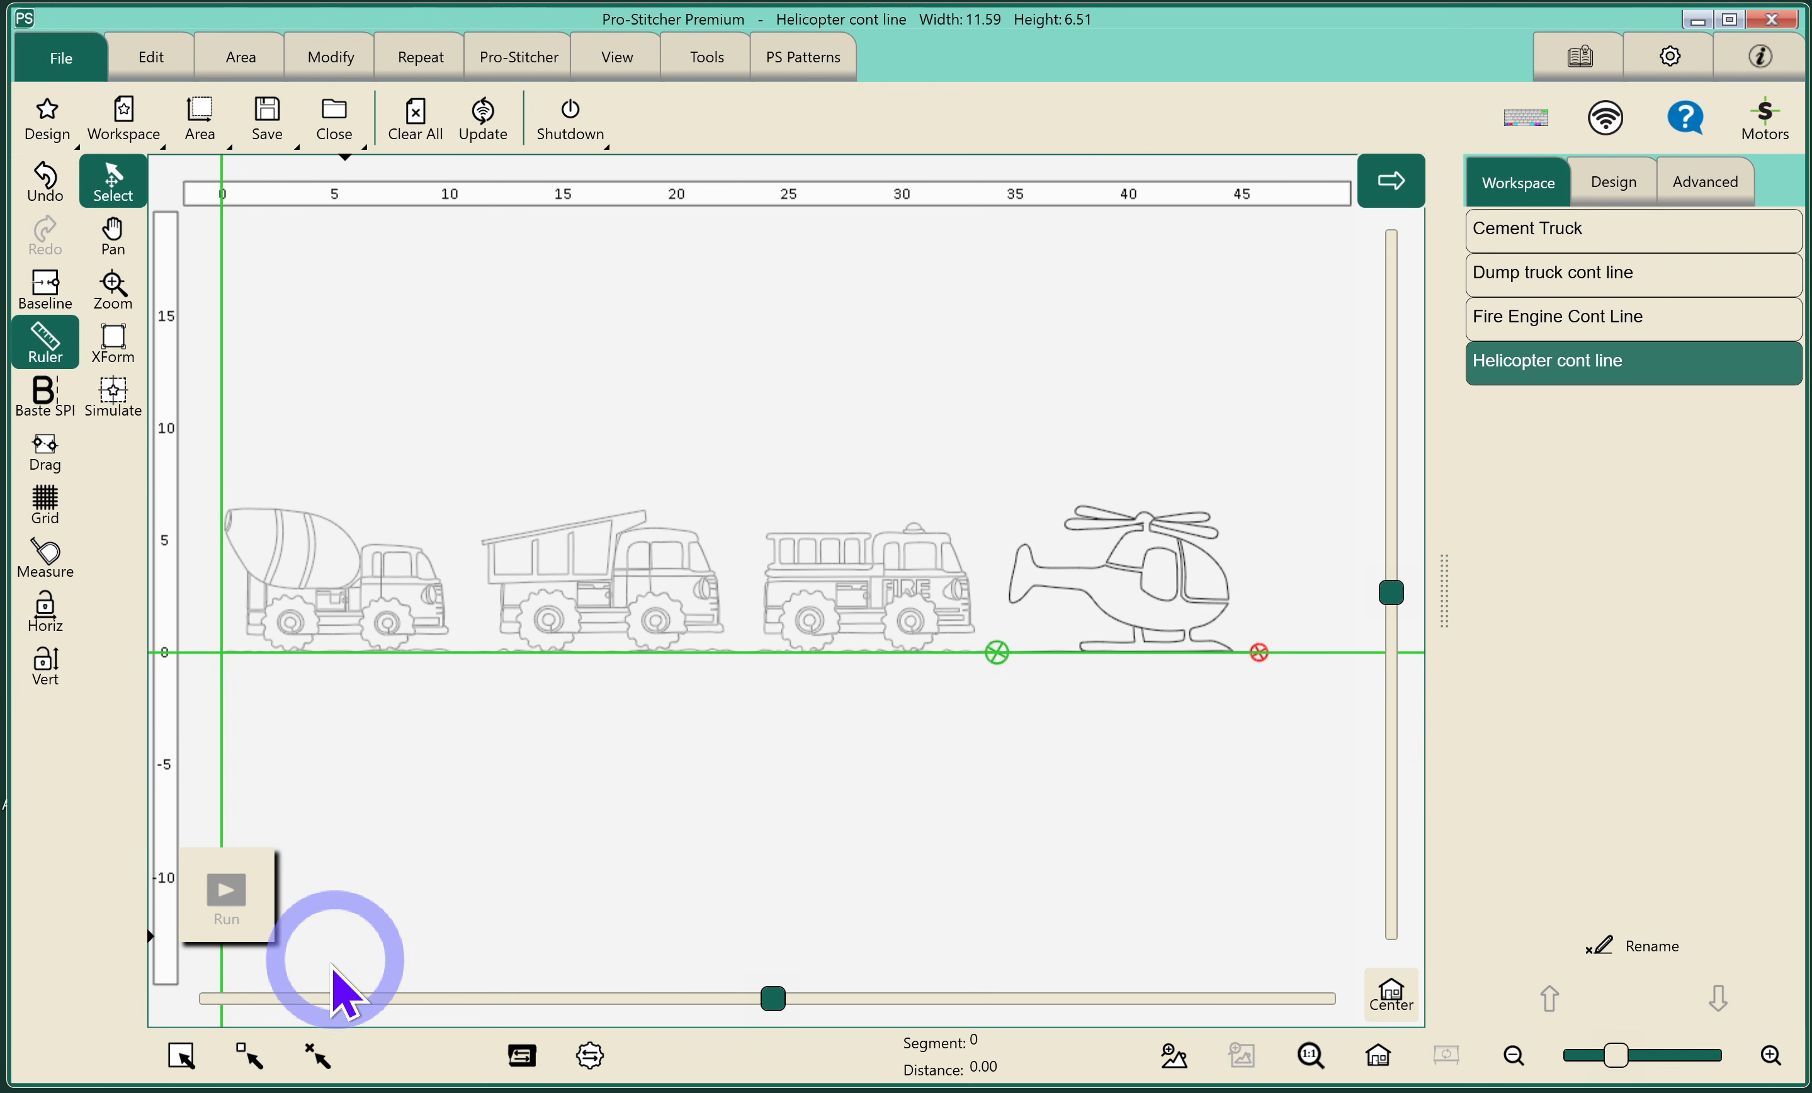
left_click(316, 1057)
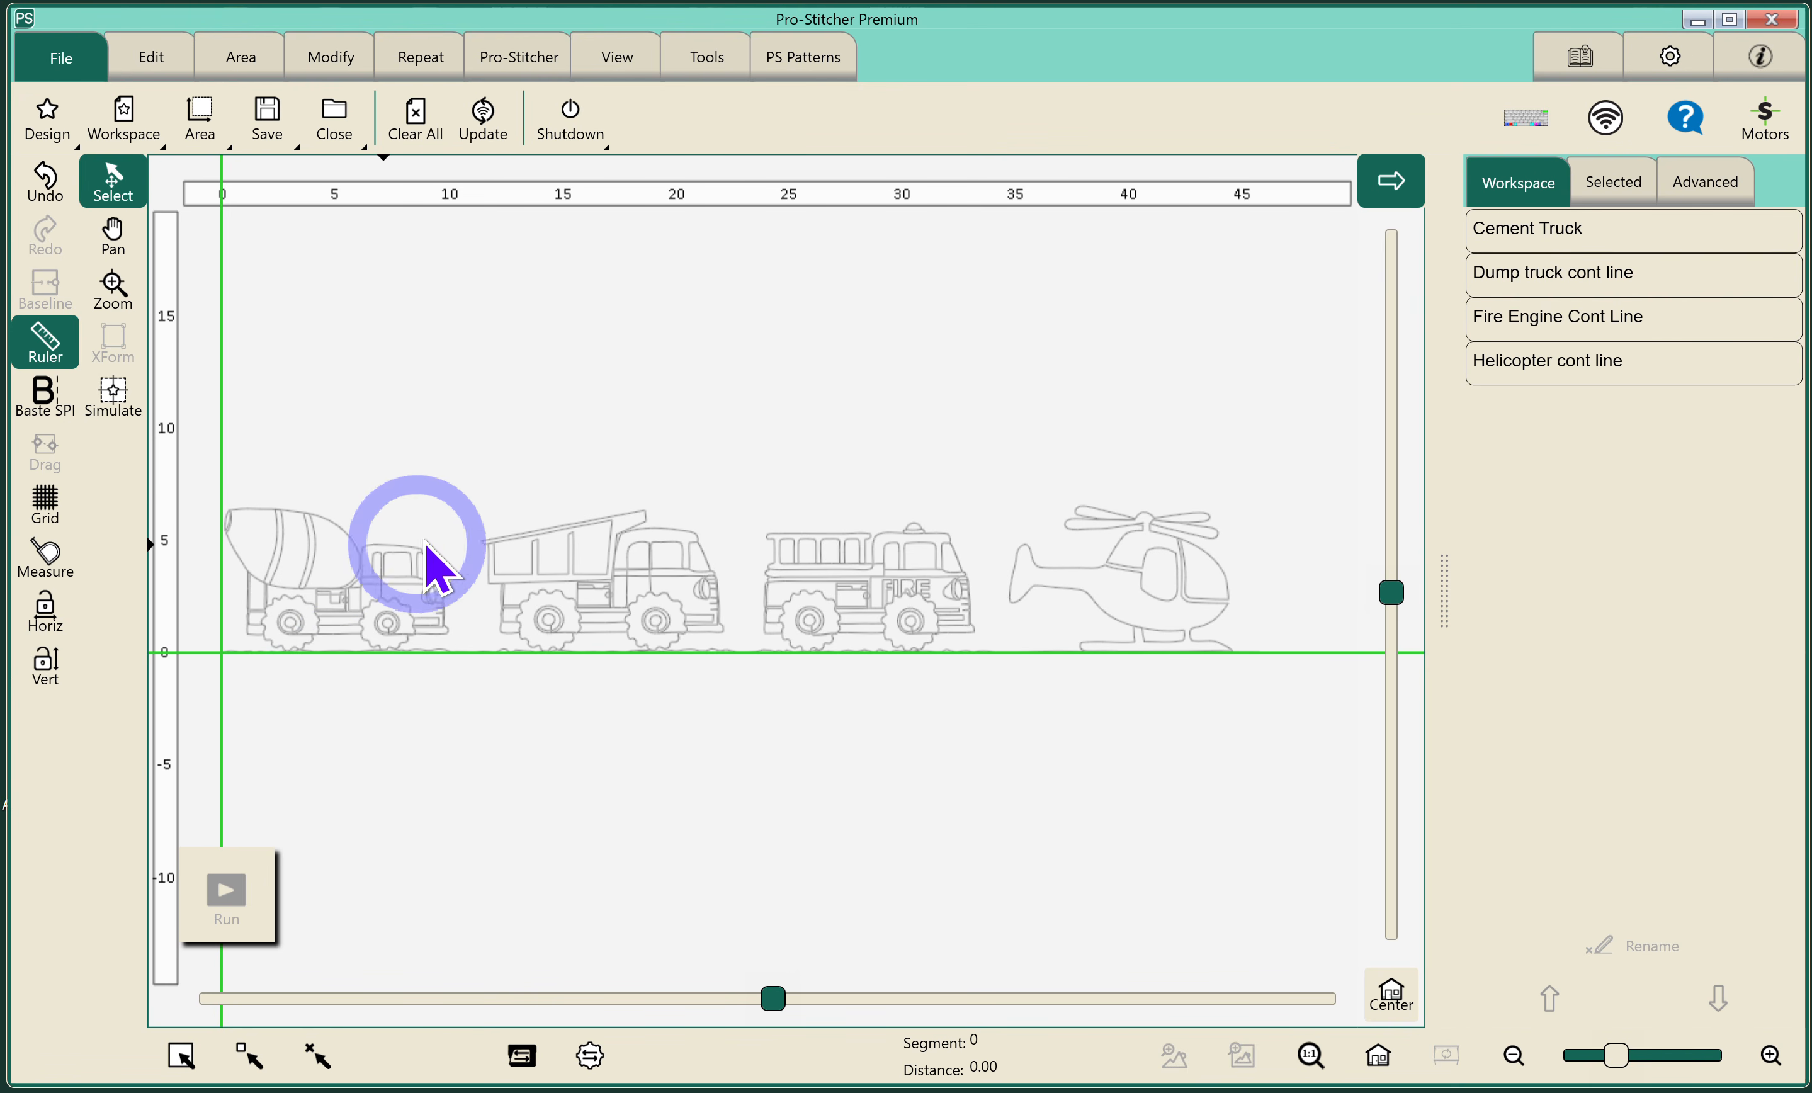
left_click(181, 1058)
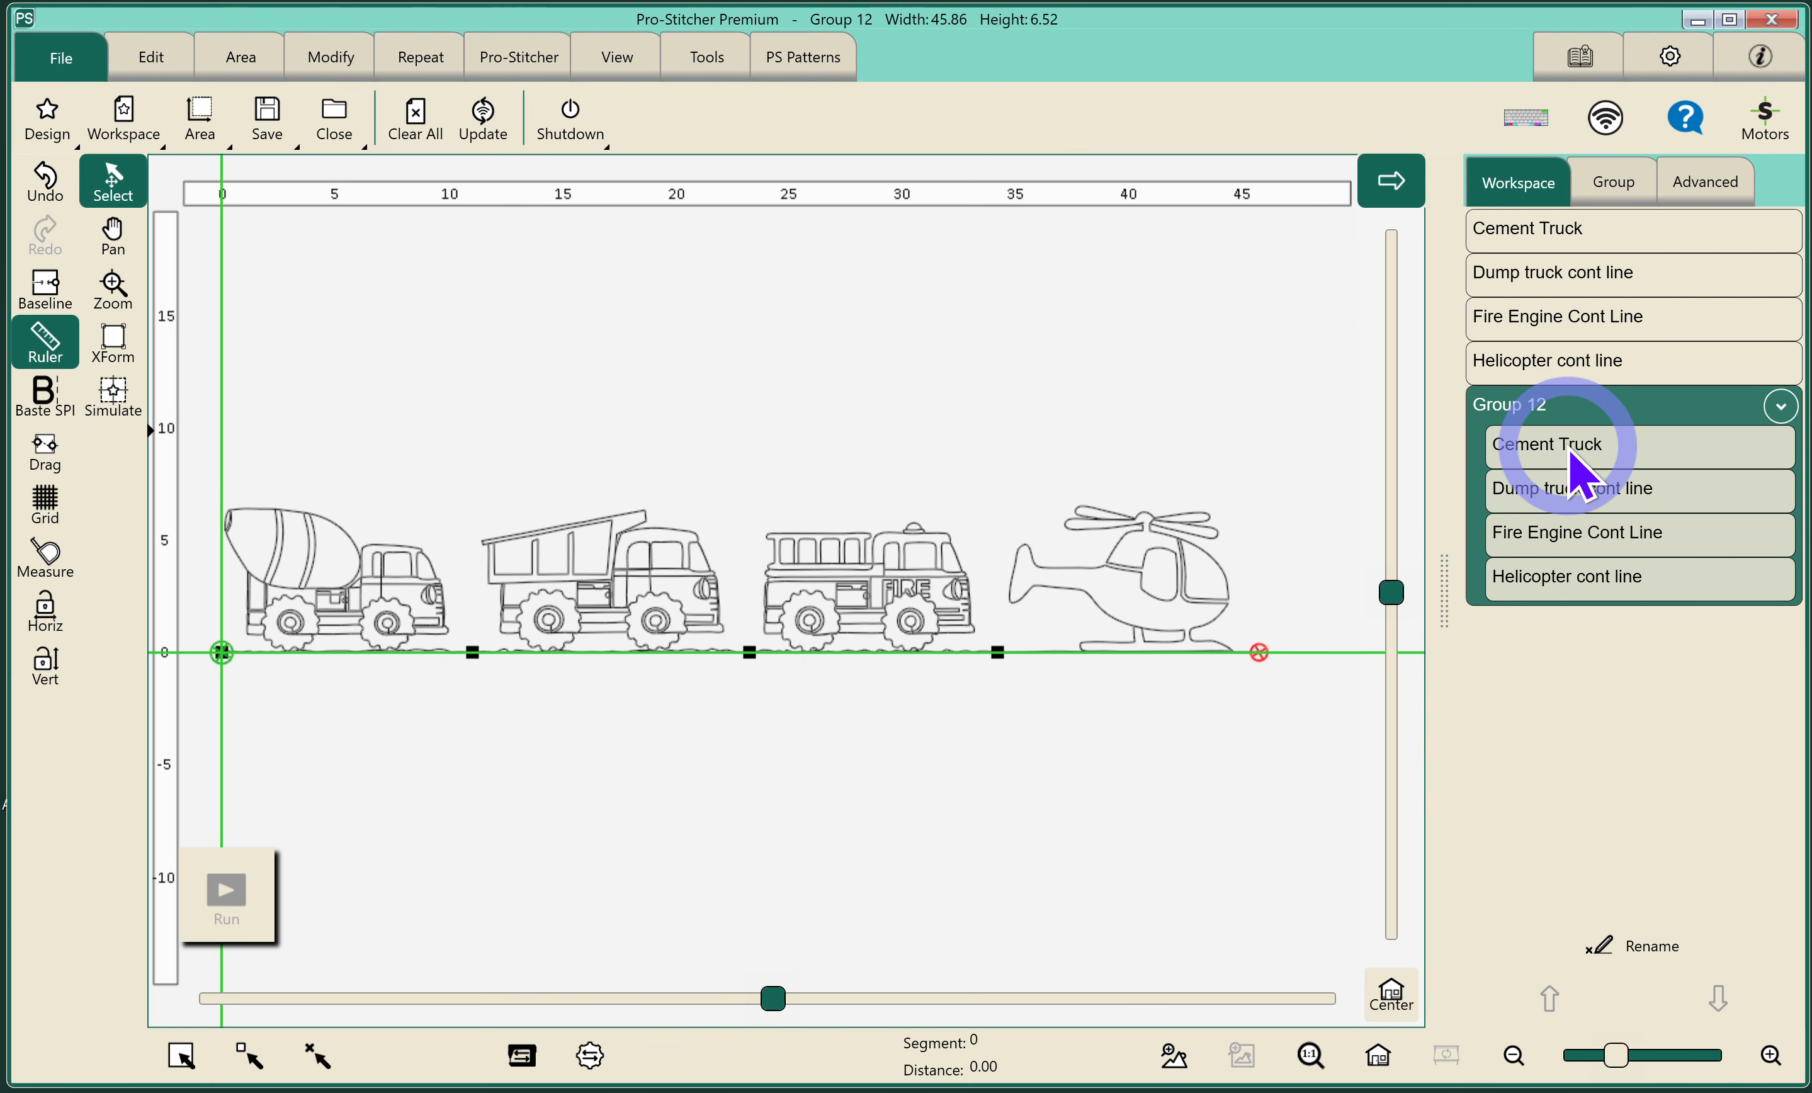
left_click(1574, 475)
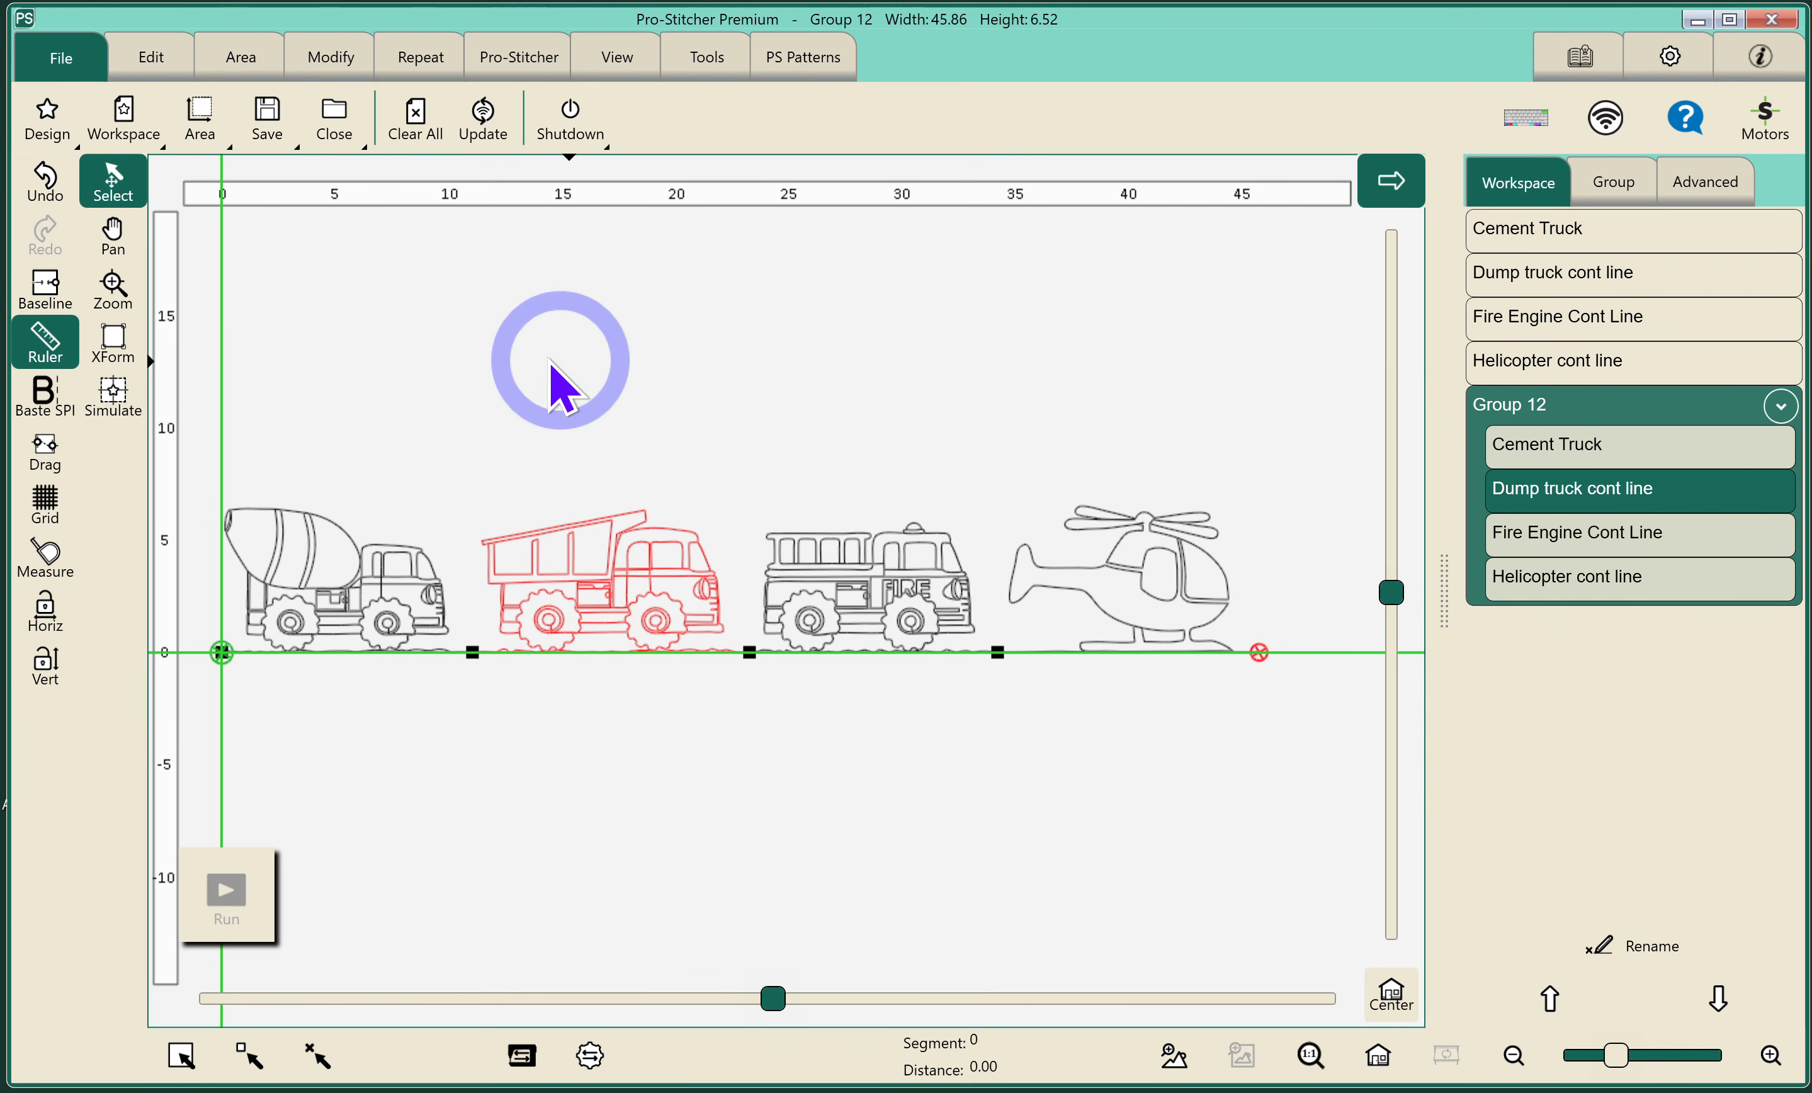
left_click(45, 299)
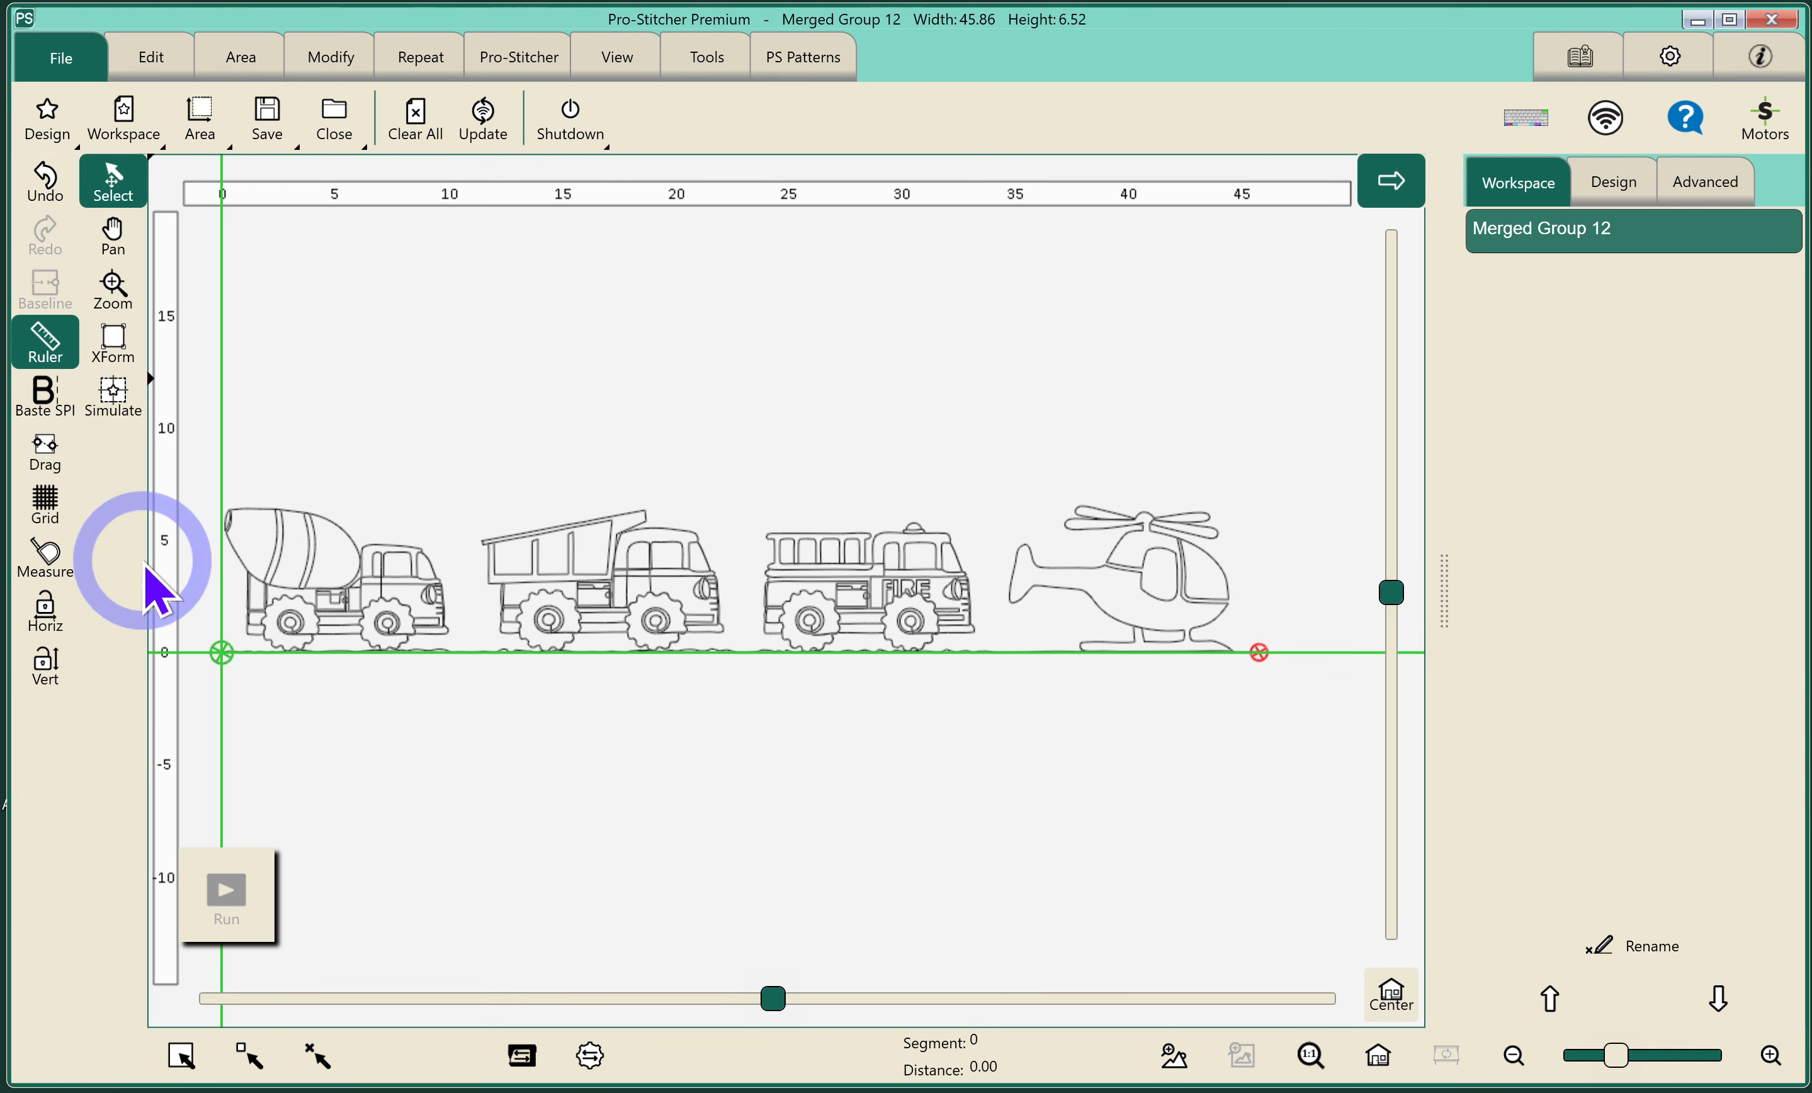
- Turn on simulation and start a two-corner area above the start of the vehicle row, setting its width to 60
left_click(113, 395)
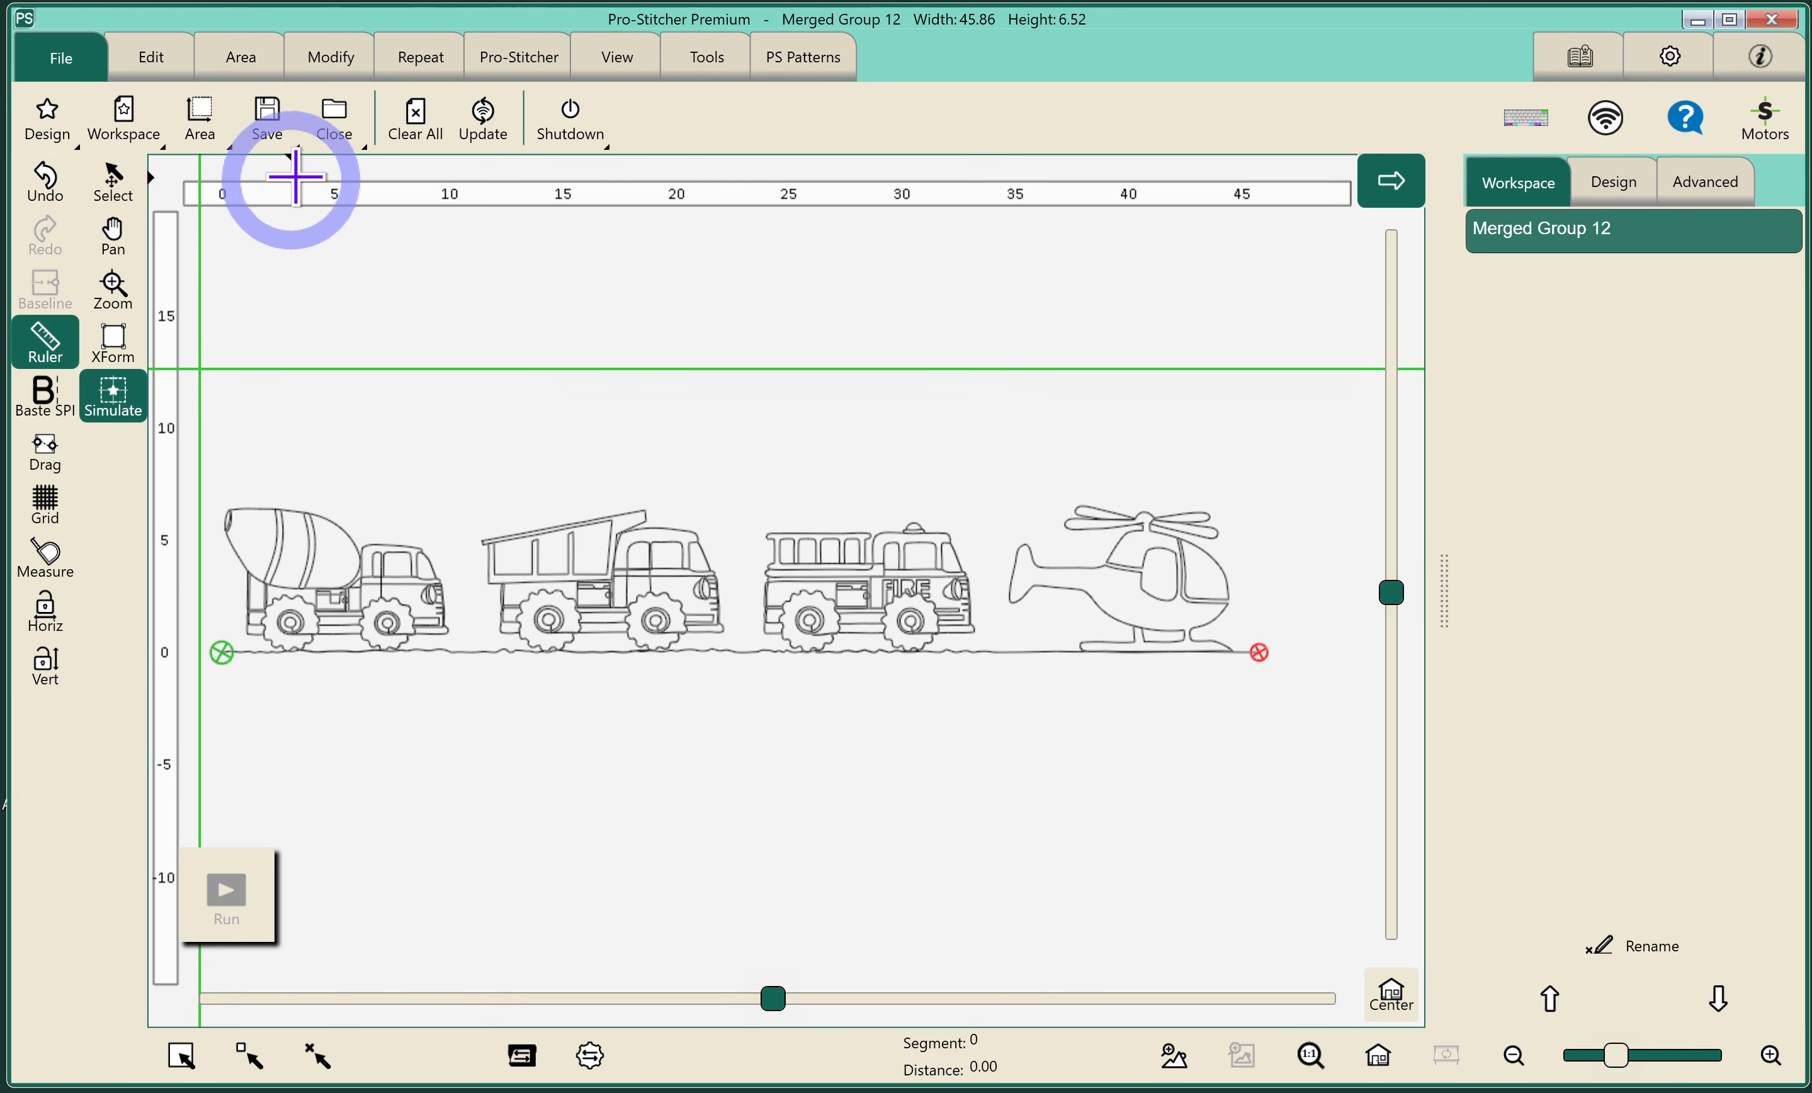
left_click(234, 74)
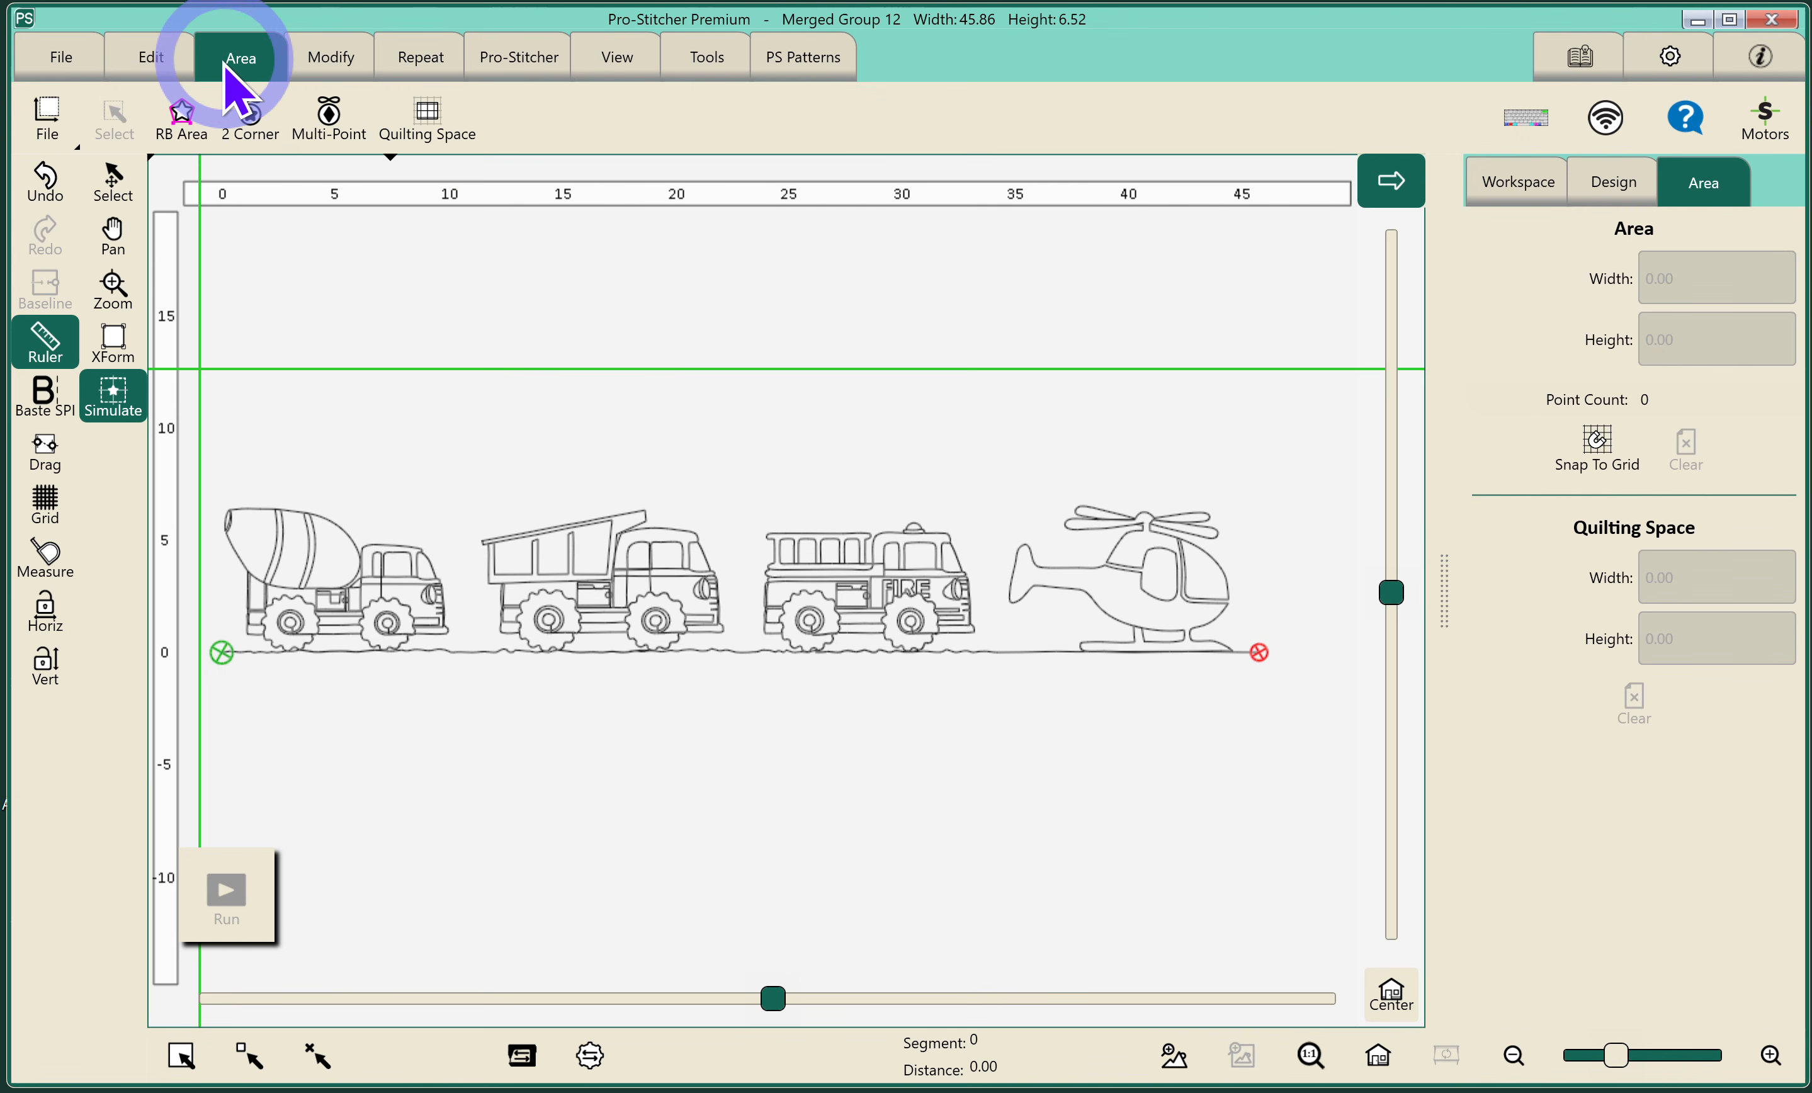
left_click(249, 118)
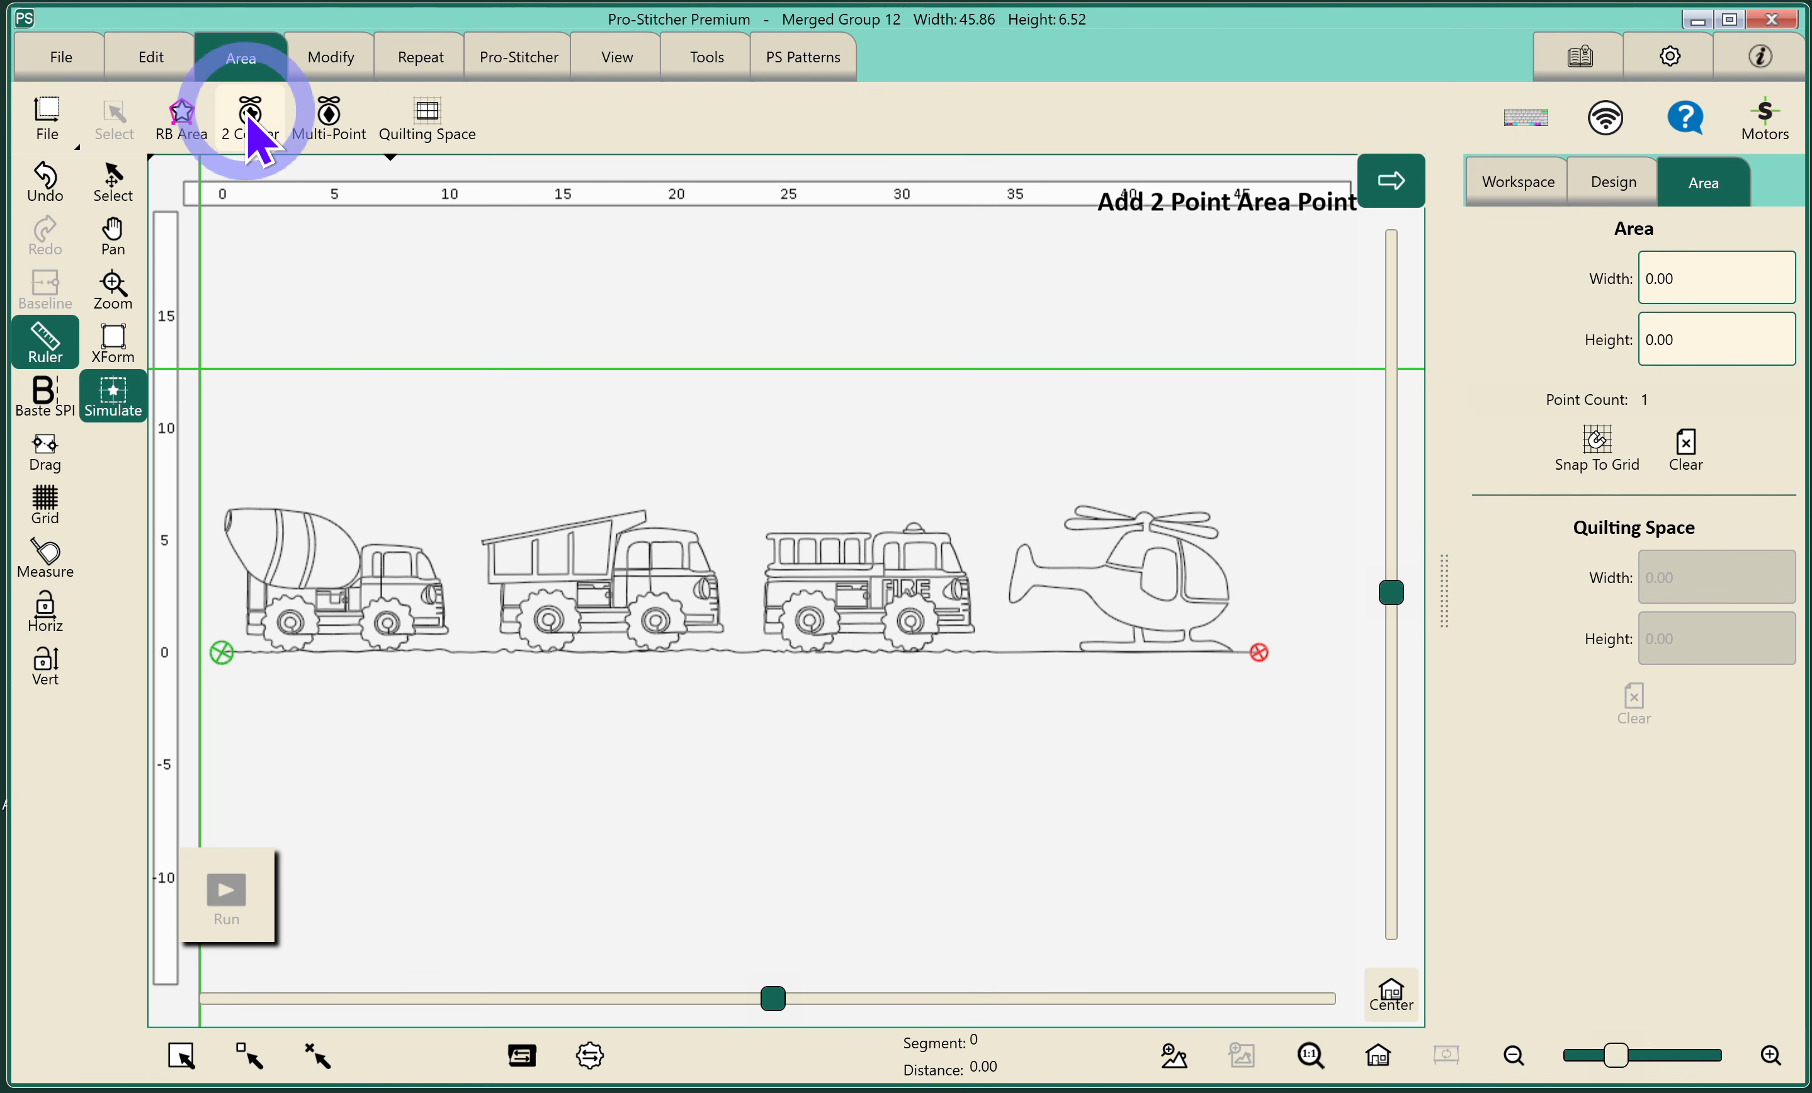
left_click(1664, 283)
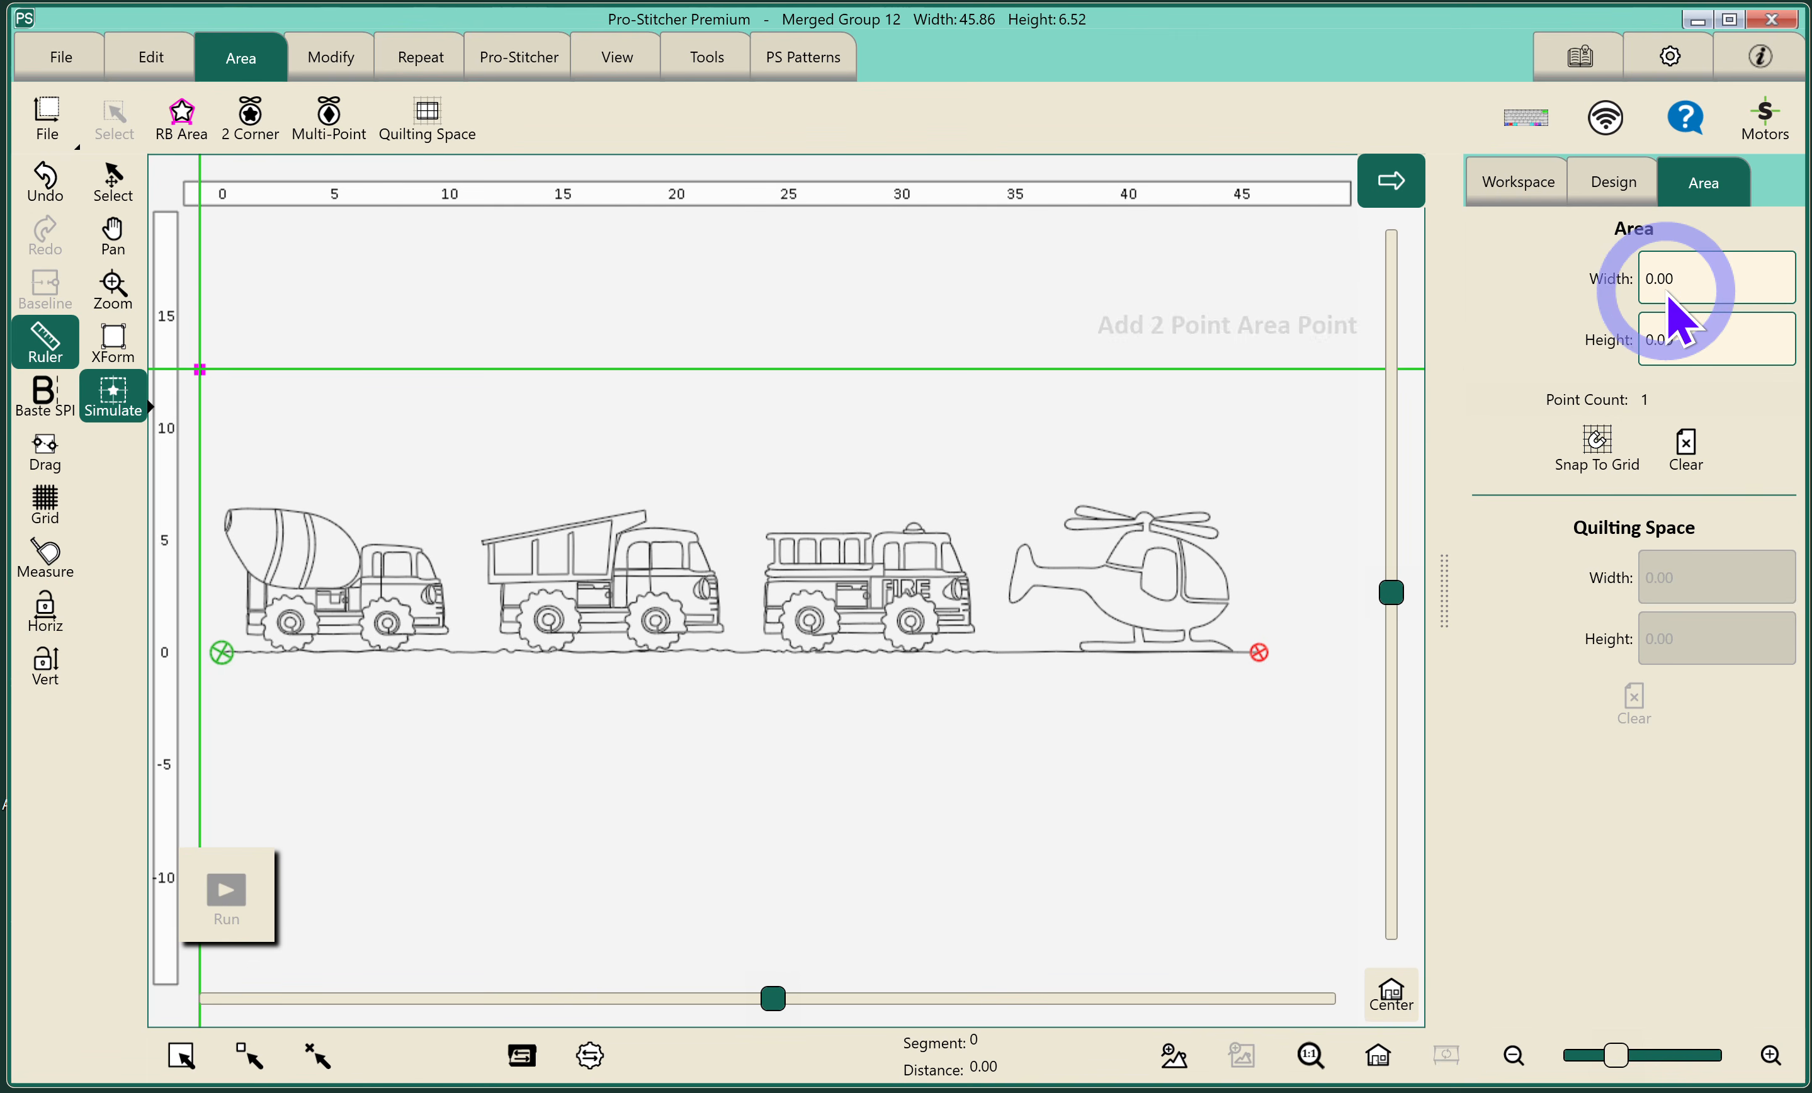
left_click(1519, 438)
left_click(1455, 586)
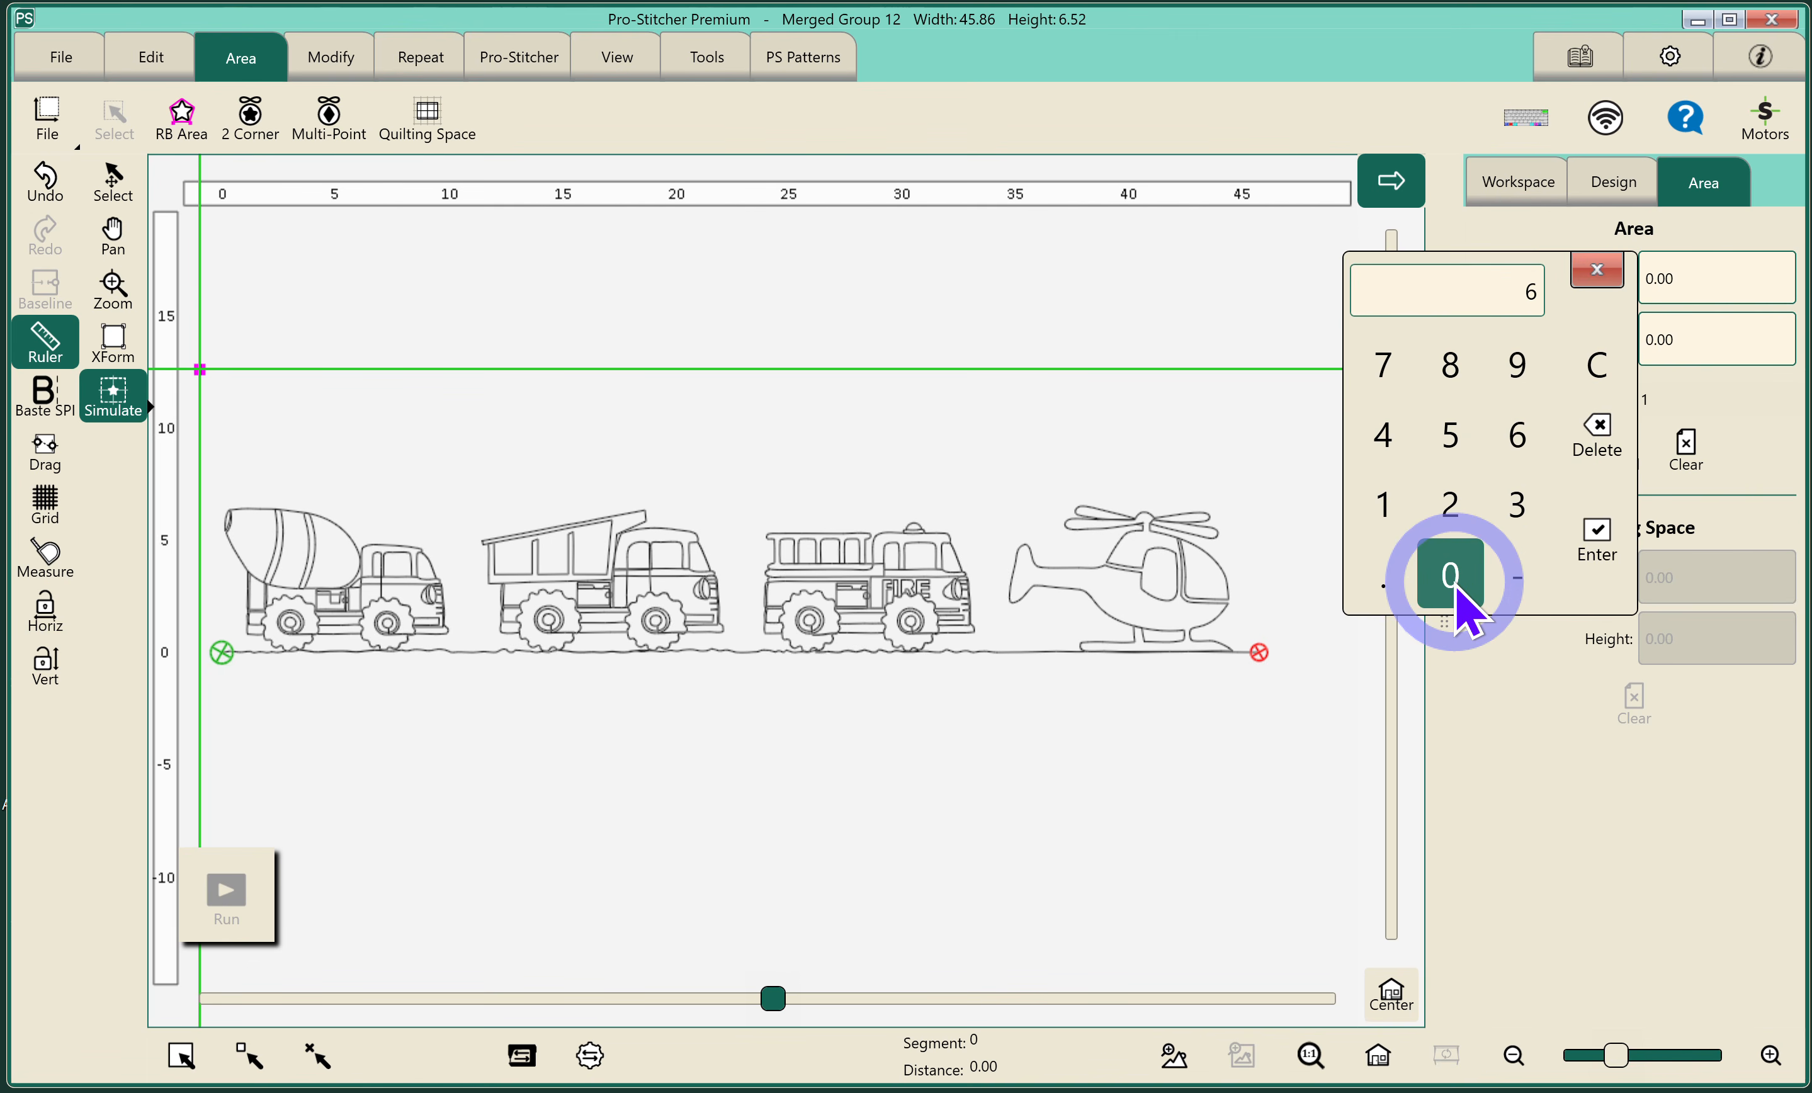
left_click(1596, 541)
- Set the area's height to 60 and fit the whole area in the view
left_click(1688, 335)
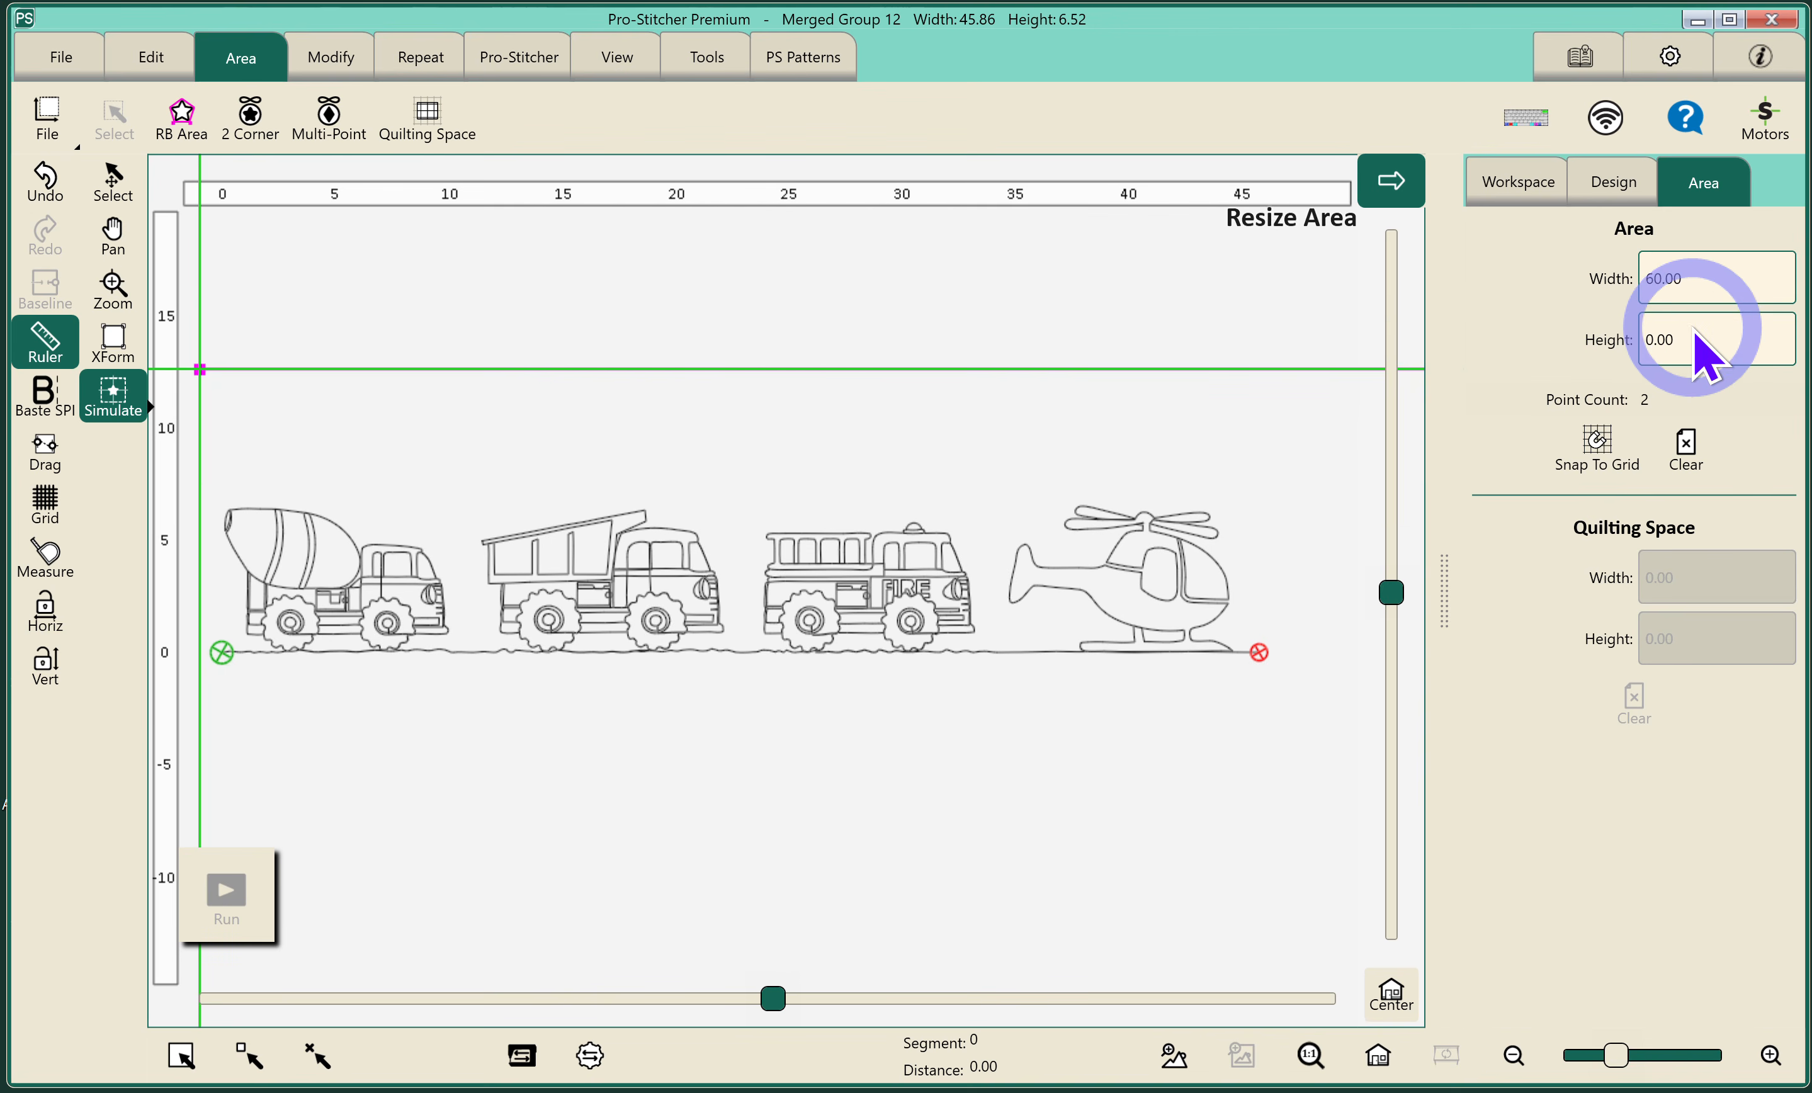
left_click(1518, 495)
left_click(1461, 632)
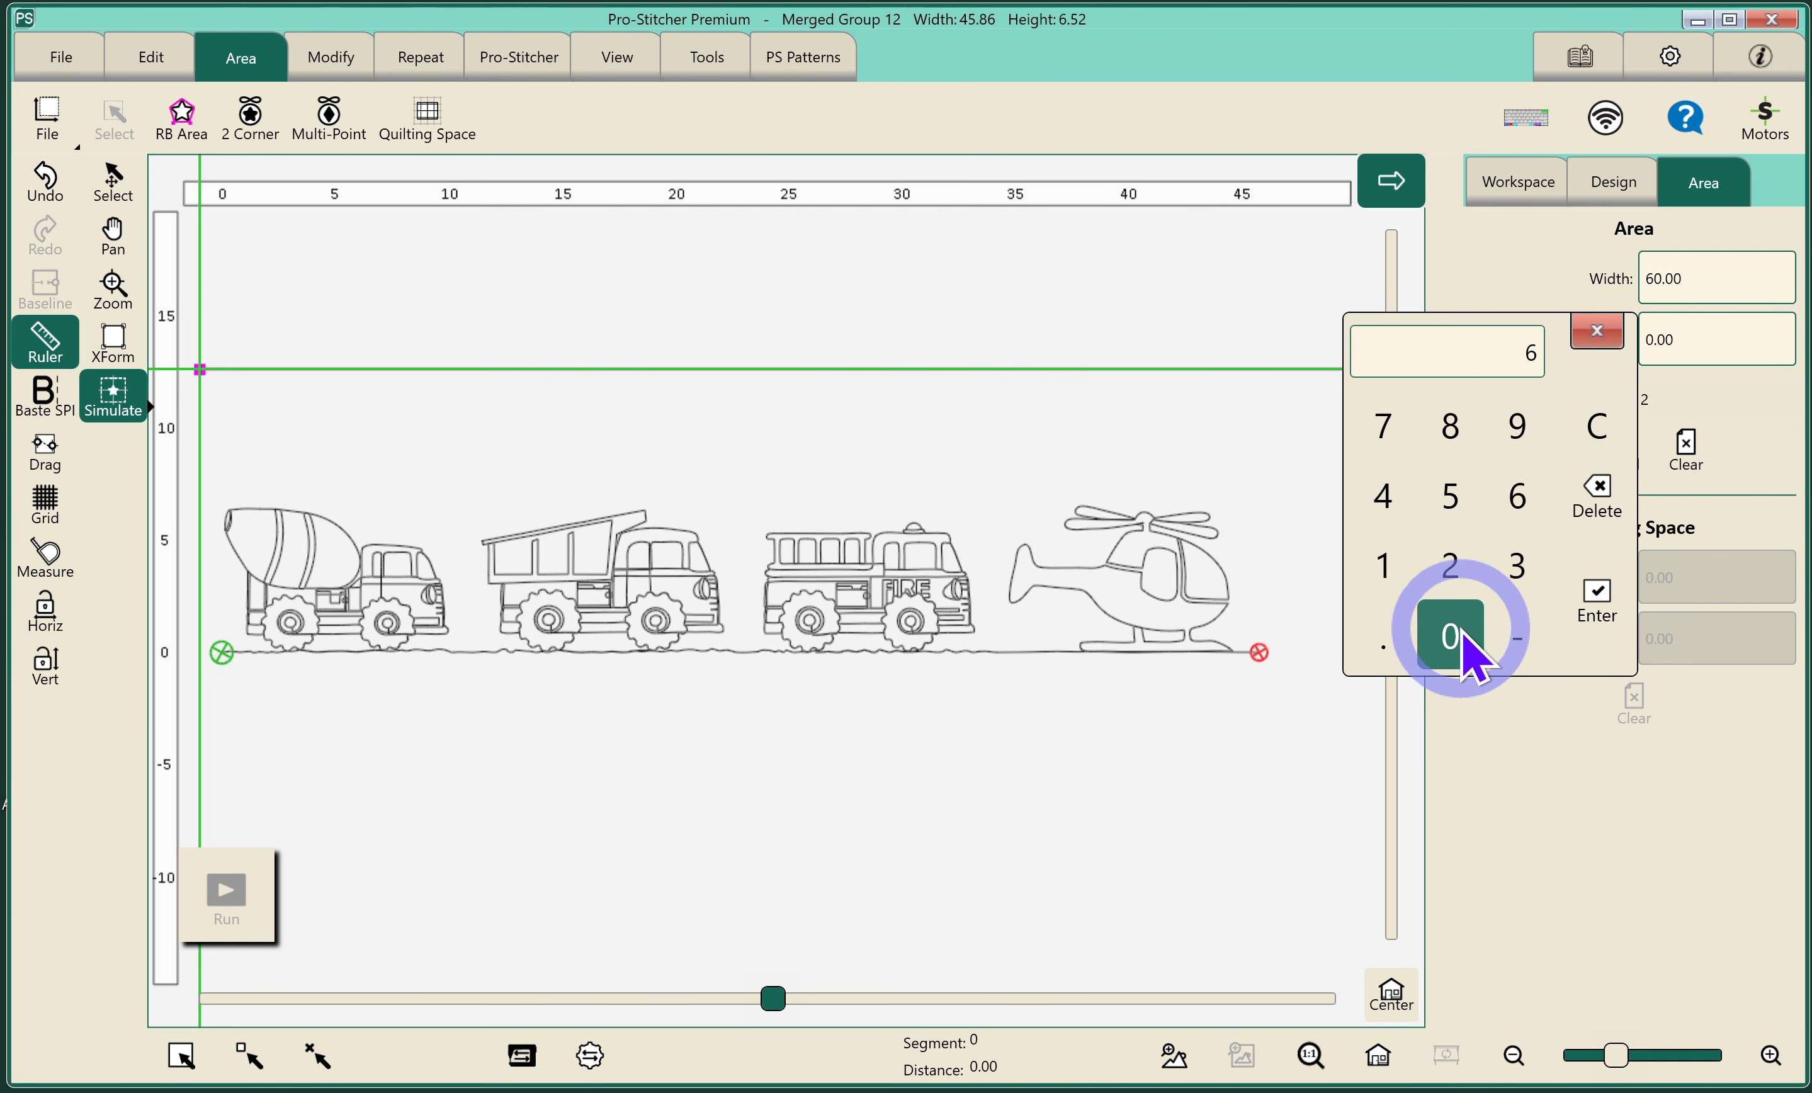
left_click(1593, 604)
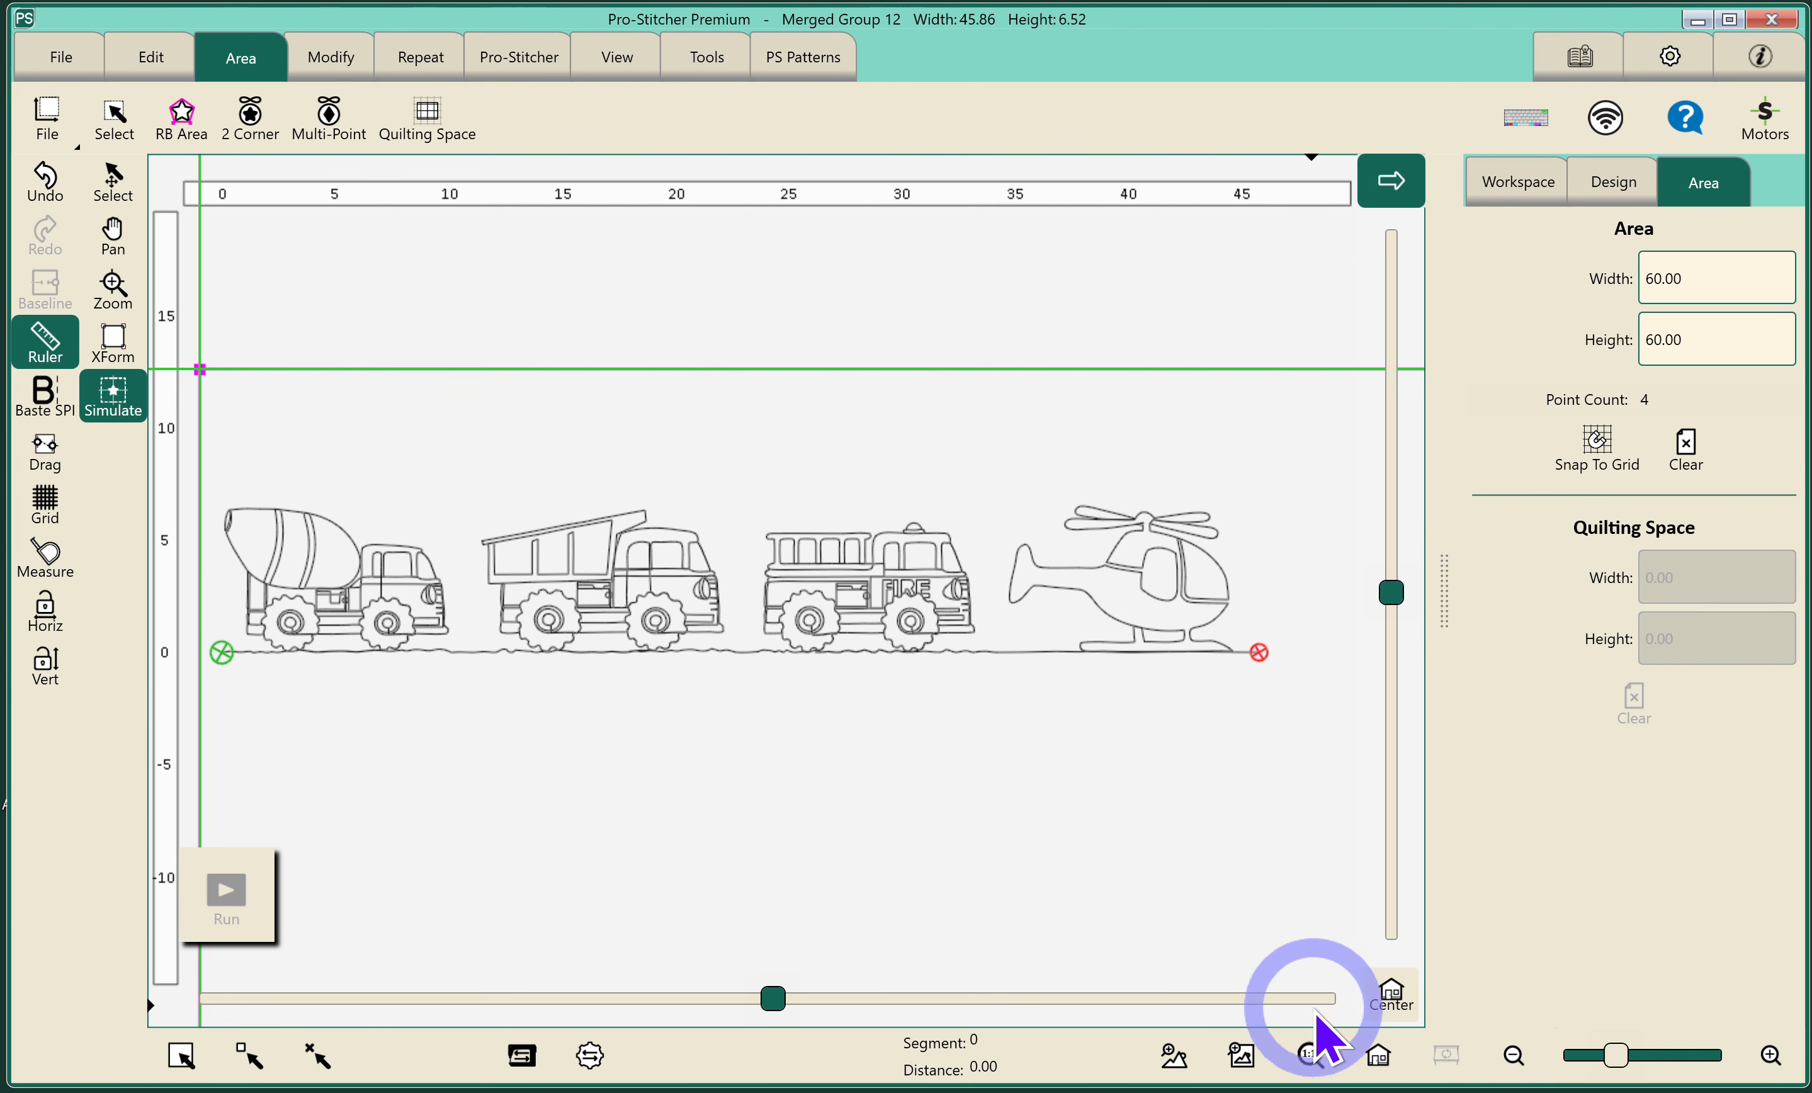
left_click(1378, 1056)
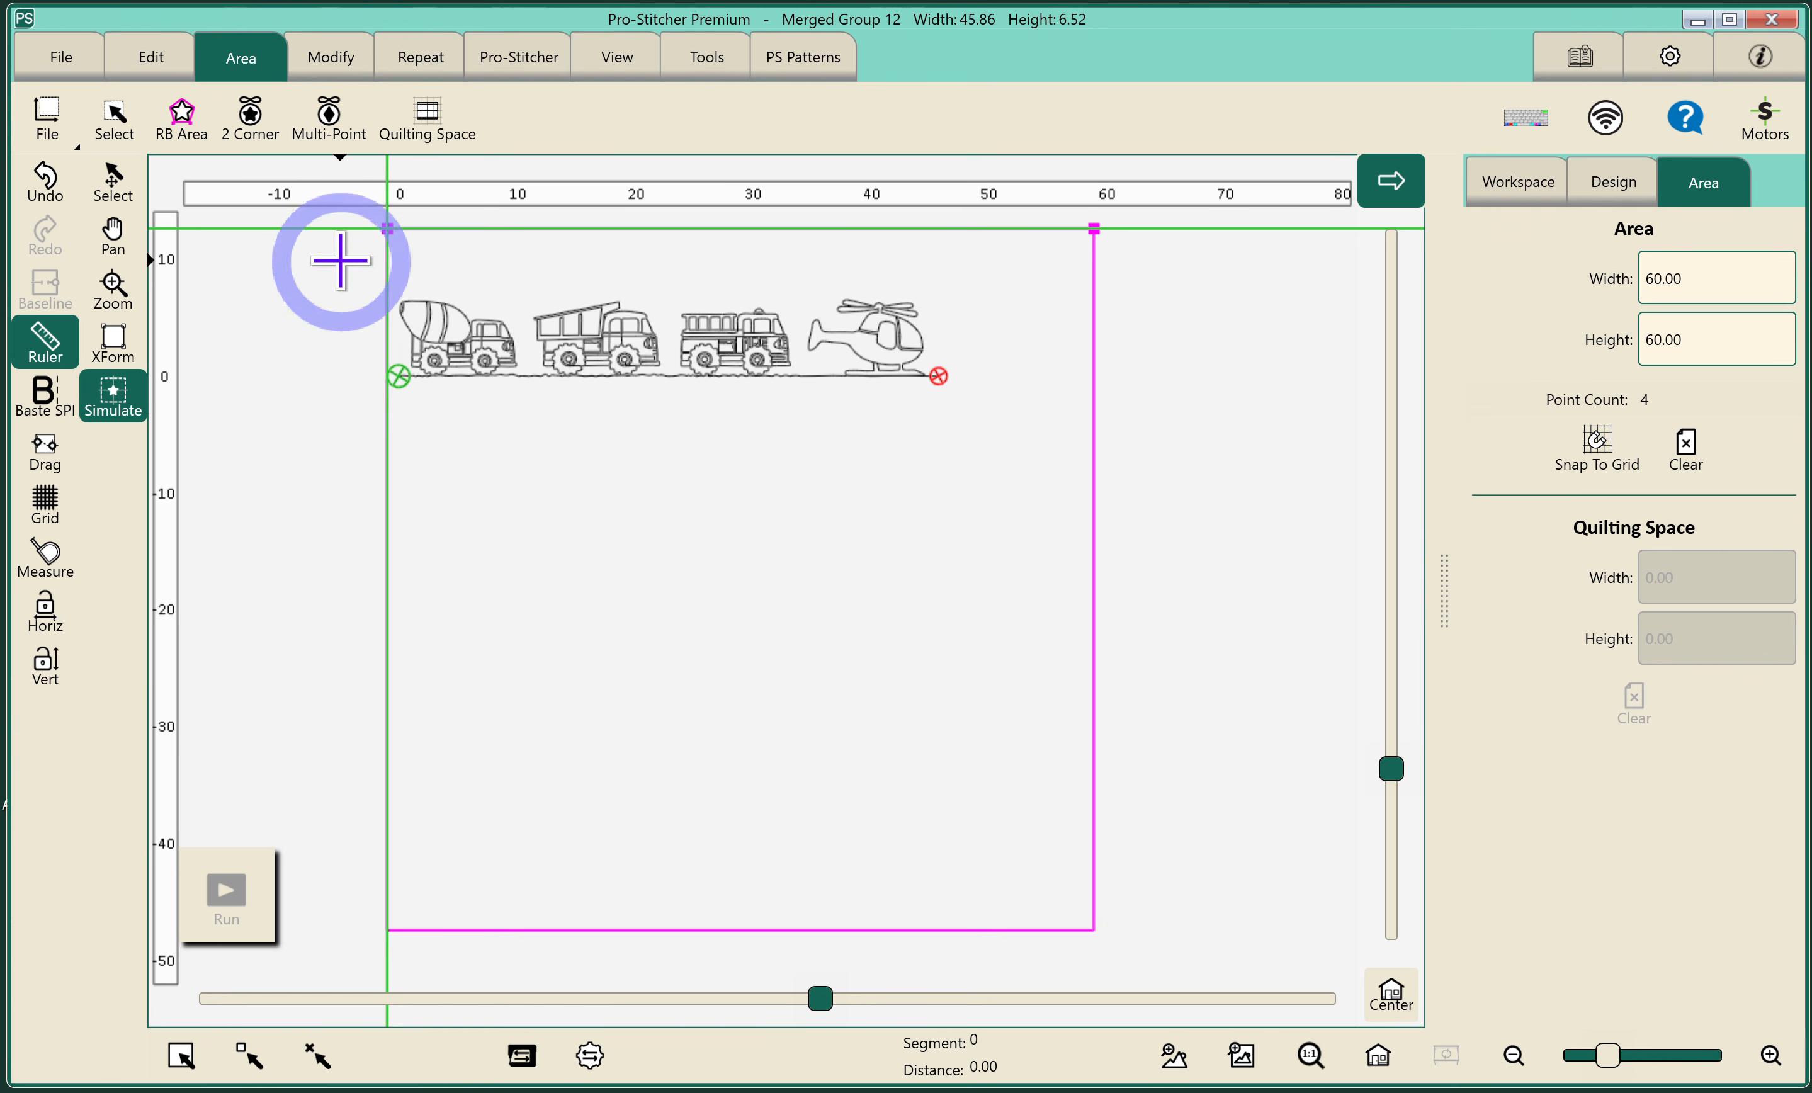
- Resize the merged vehicle row to a height of 5 with proportions locked, and release the lock
left_click(335, 59)
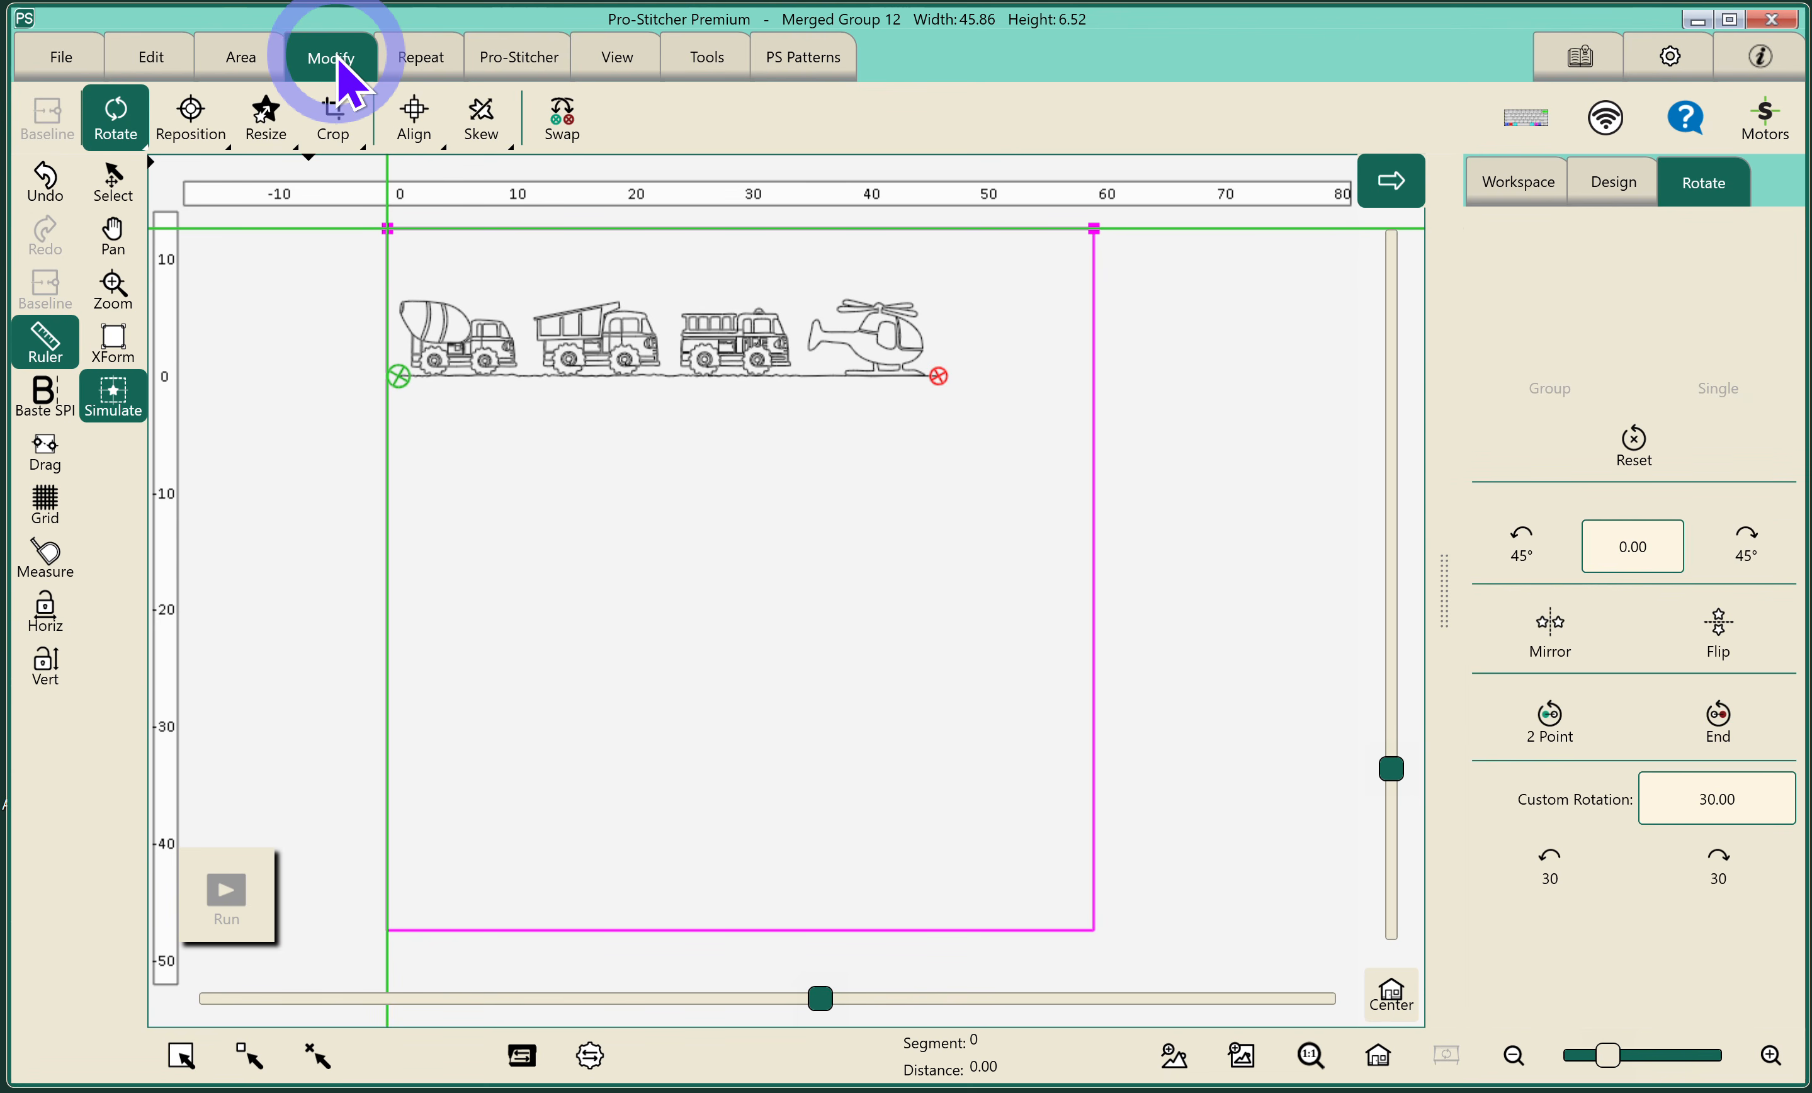
left_click(265, 118)
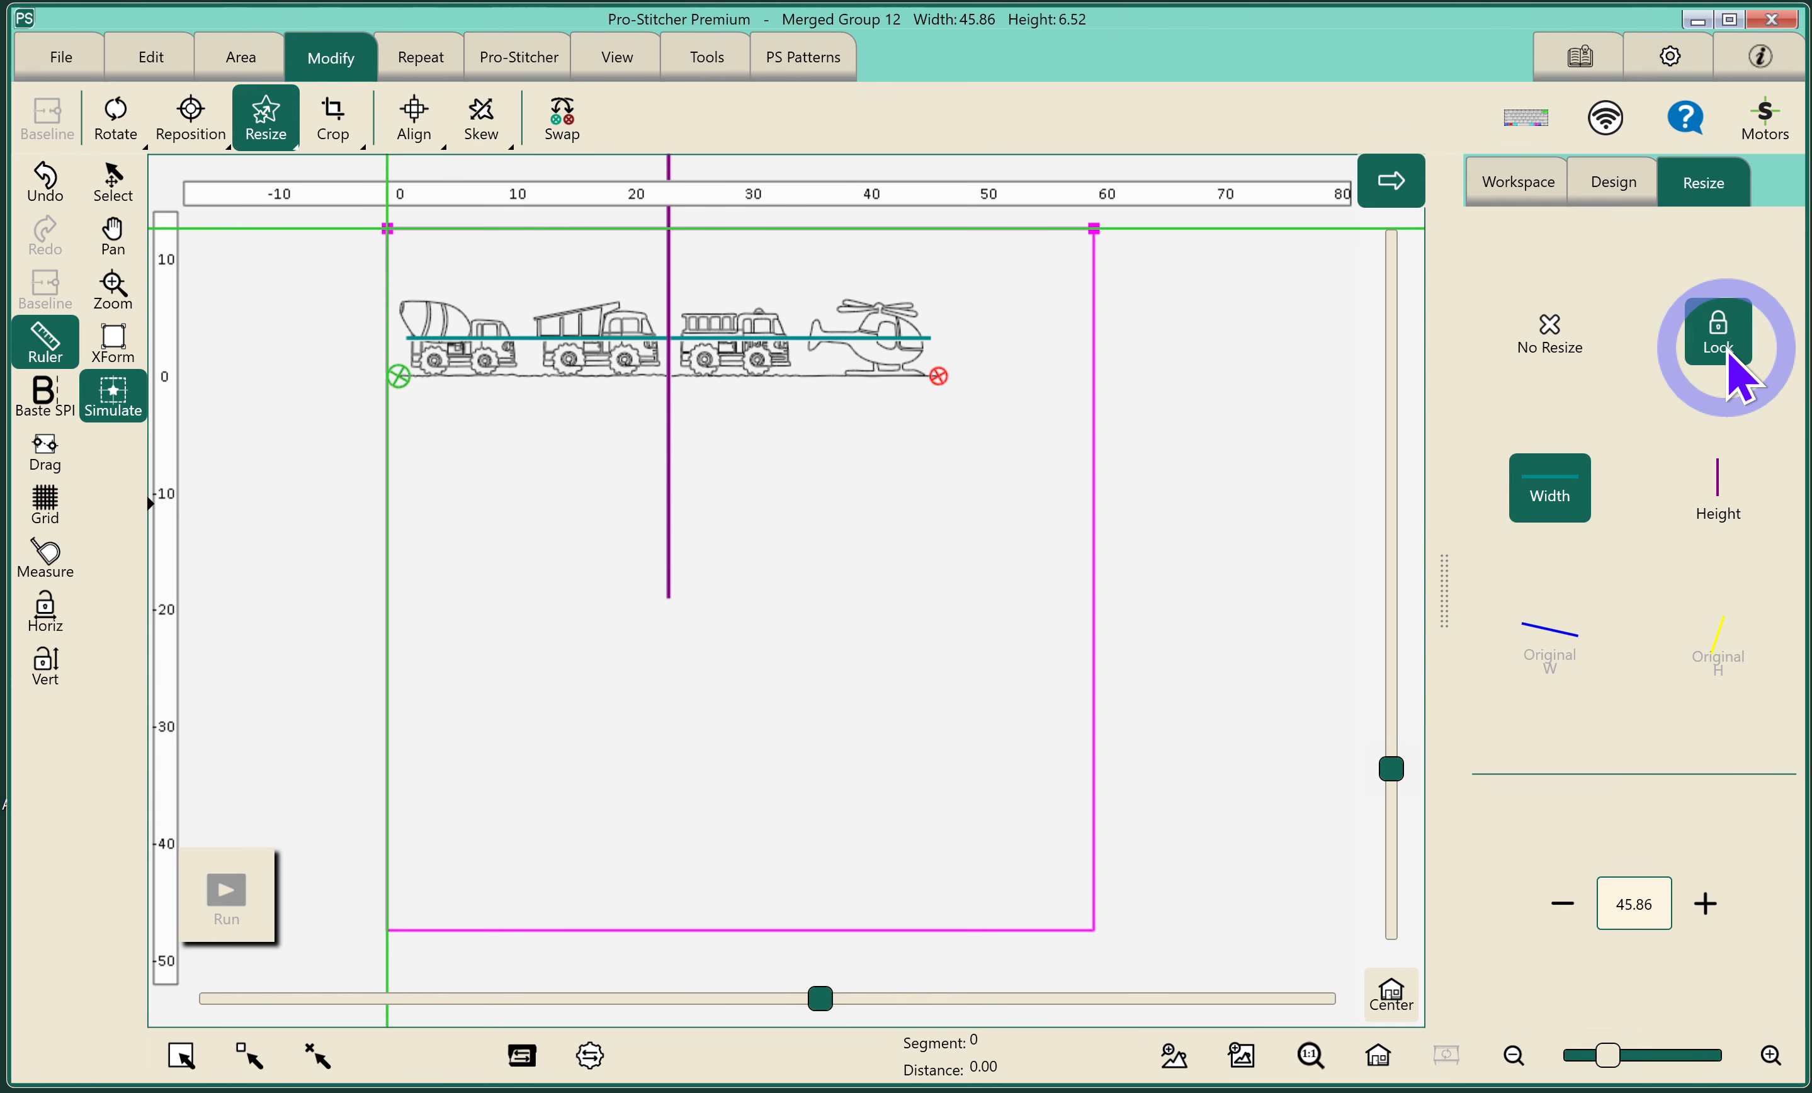
left_click(1722, 495)
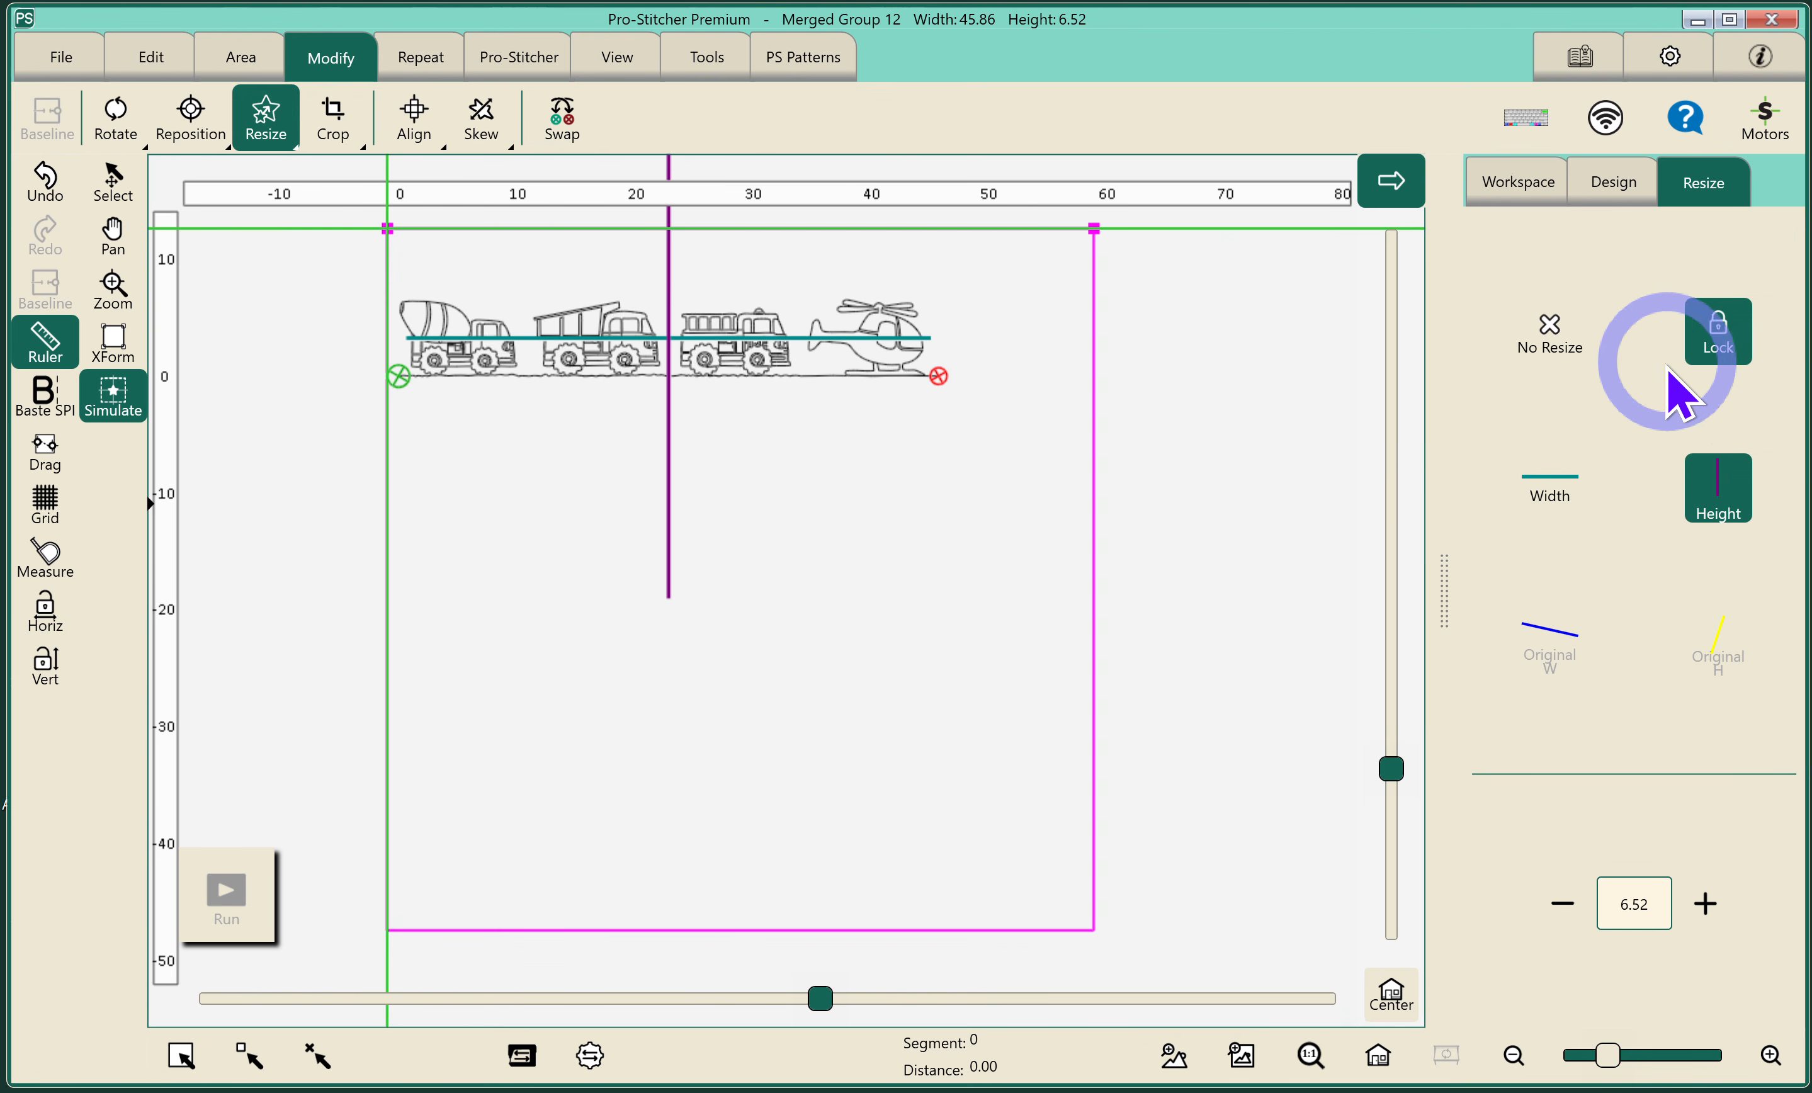
left_click(1666, 905)
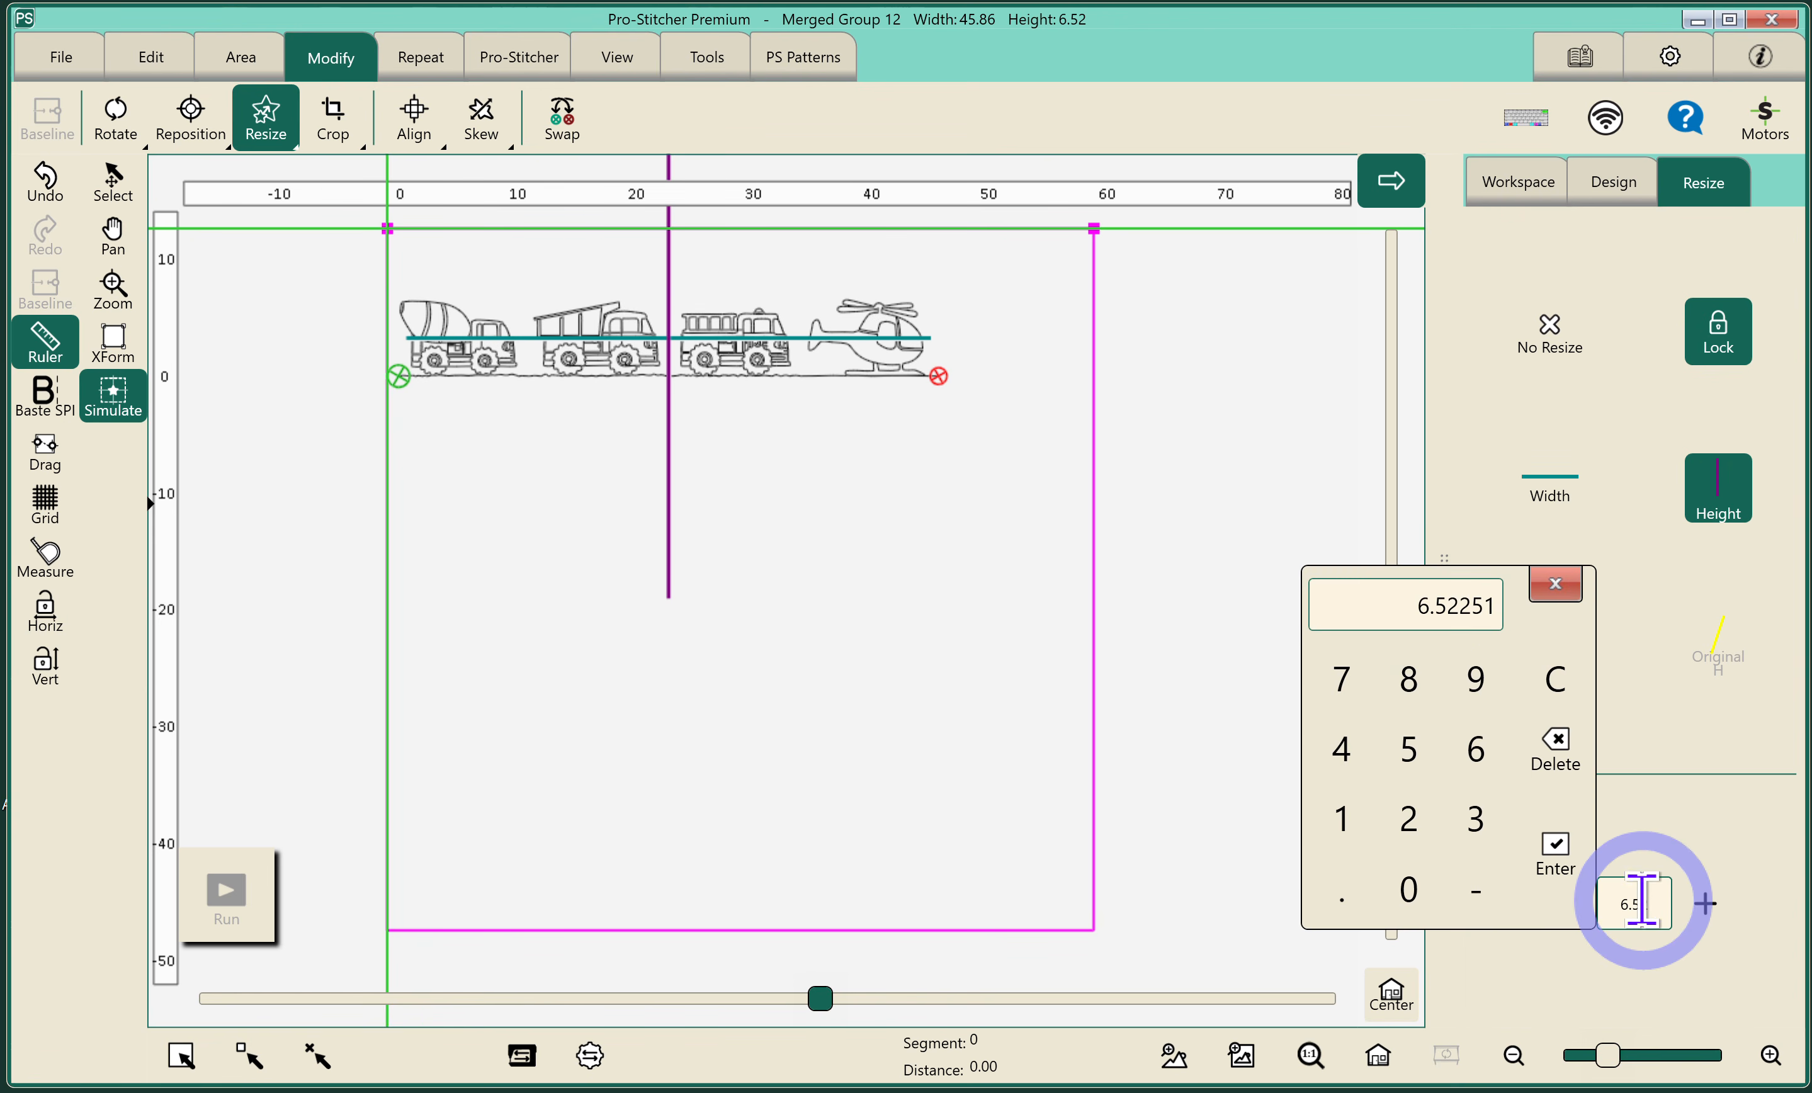
left_click(1553, 863)
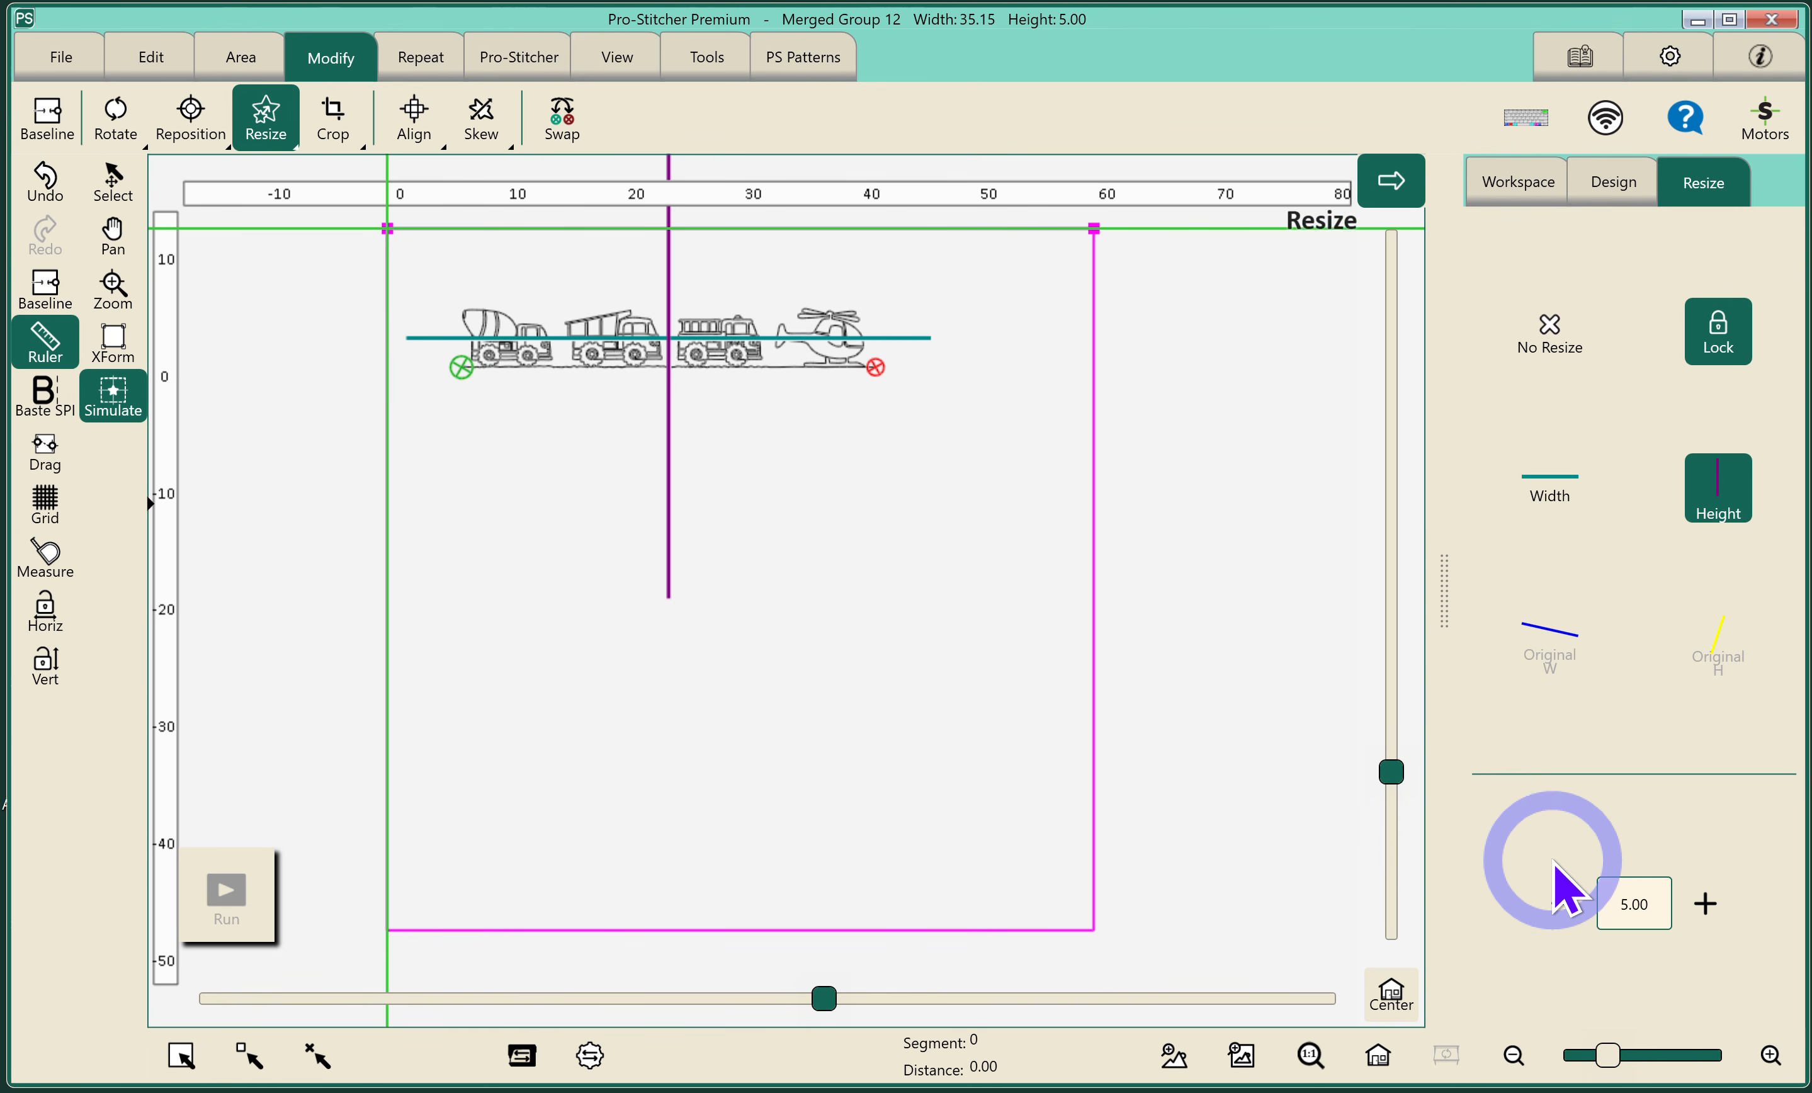
left_click(1721, 347)
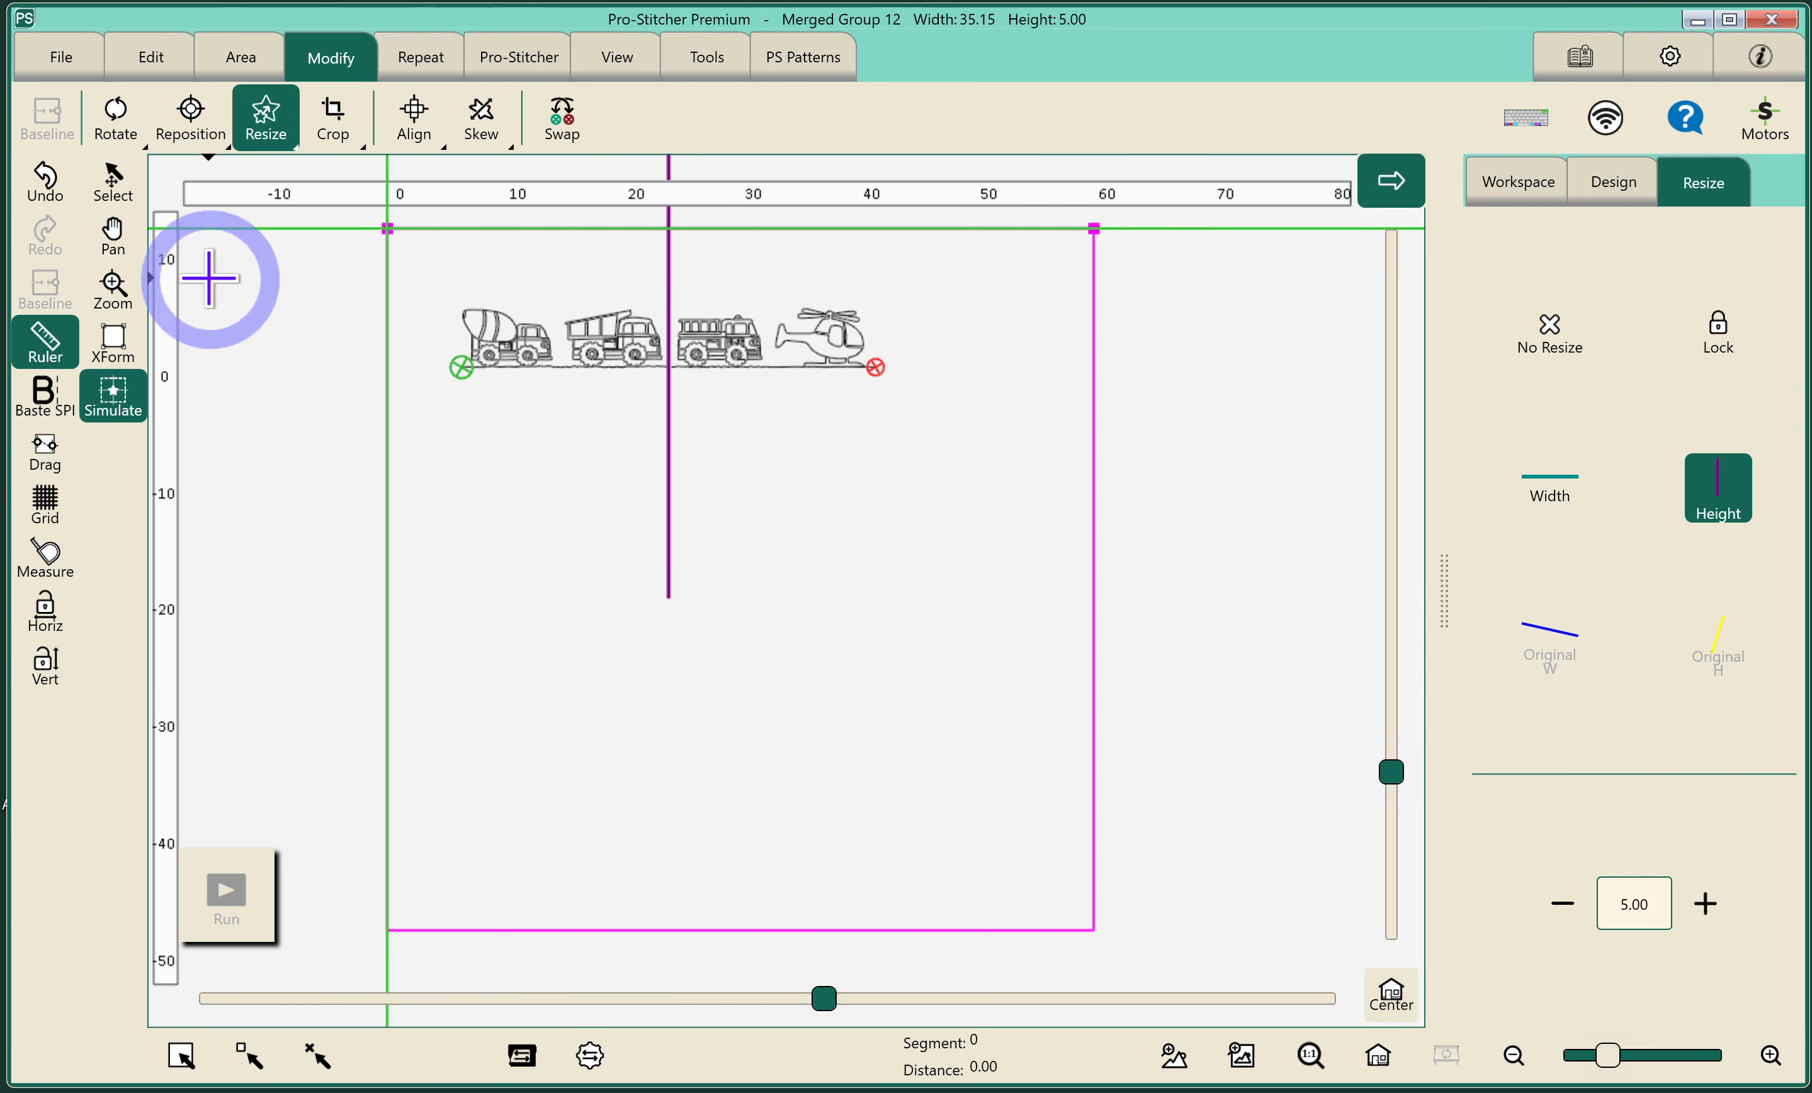
- Fill the area with repeats of the vehicle row, raising the horizontal count to 2 and the vertical count to 13
left_click(421, 59)
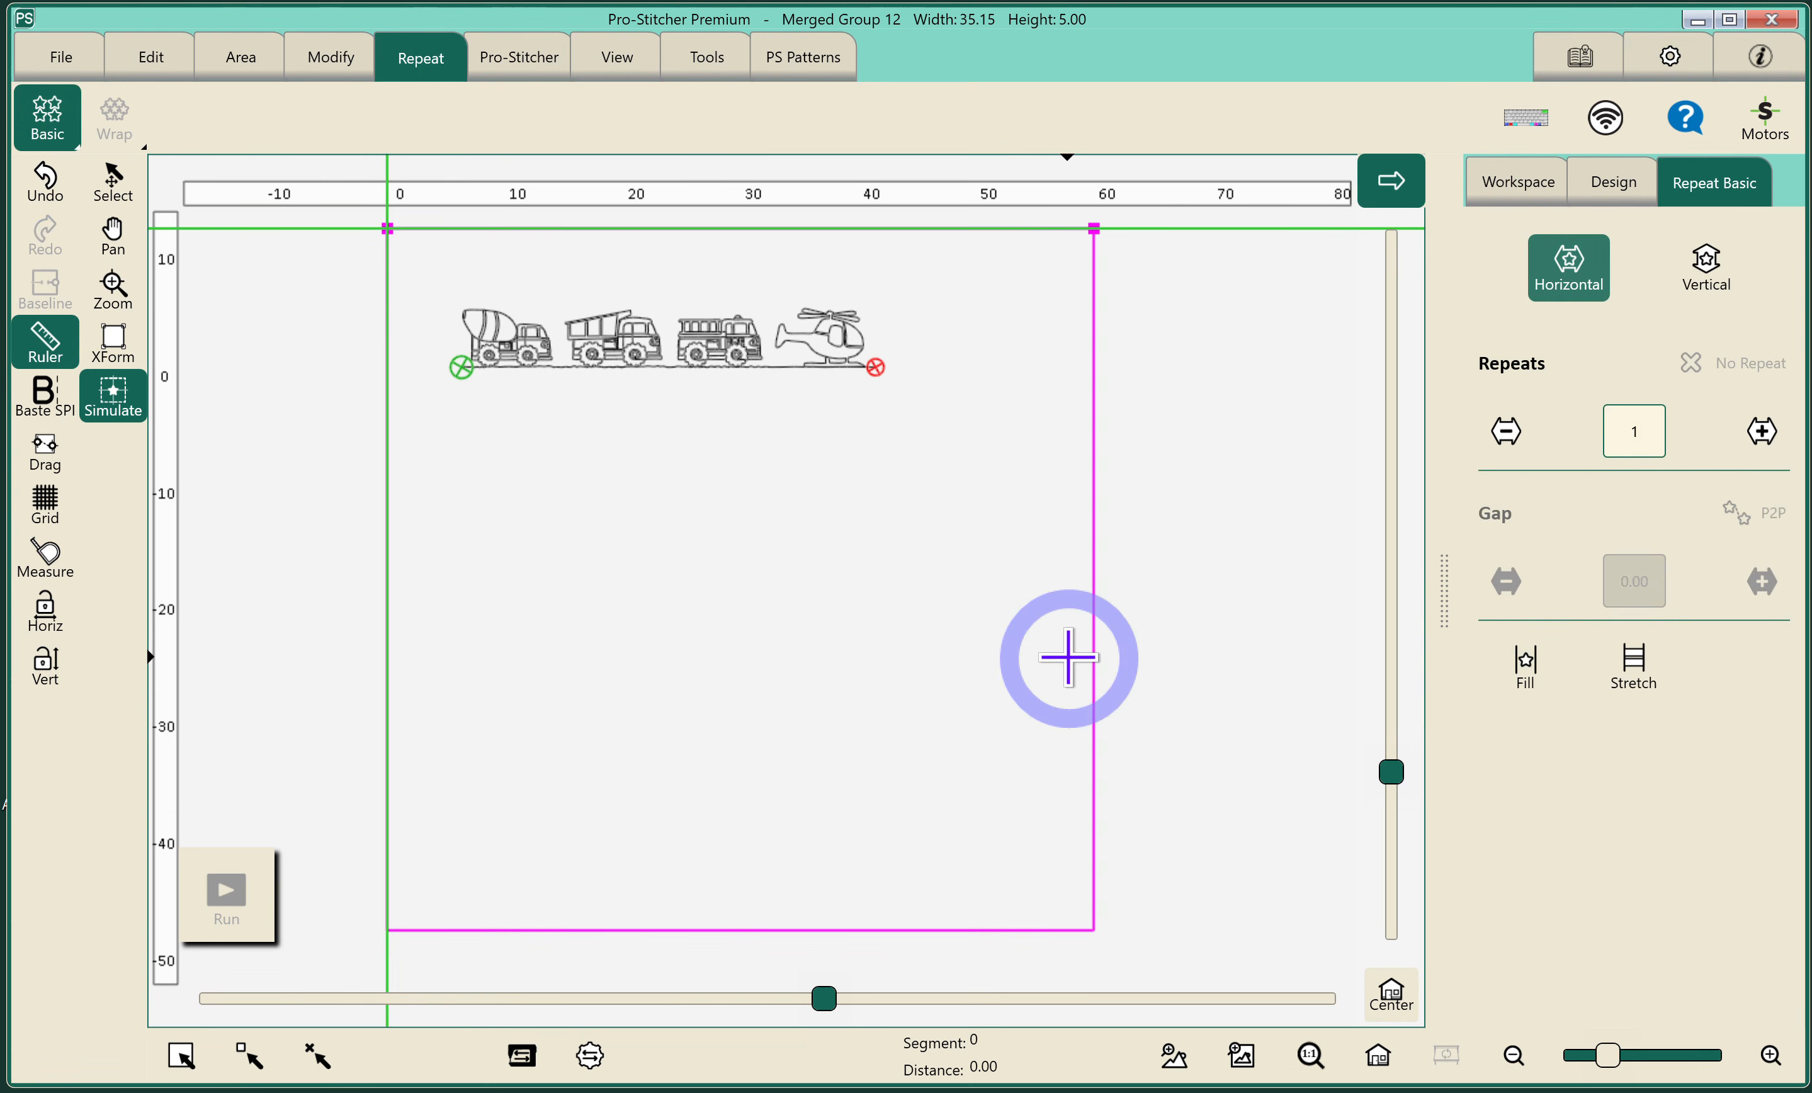
left_click(1525, 671)
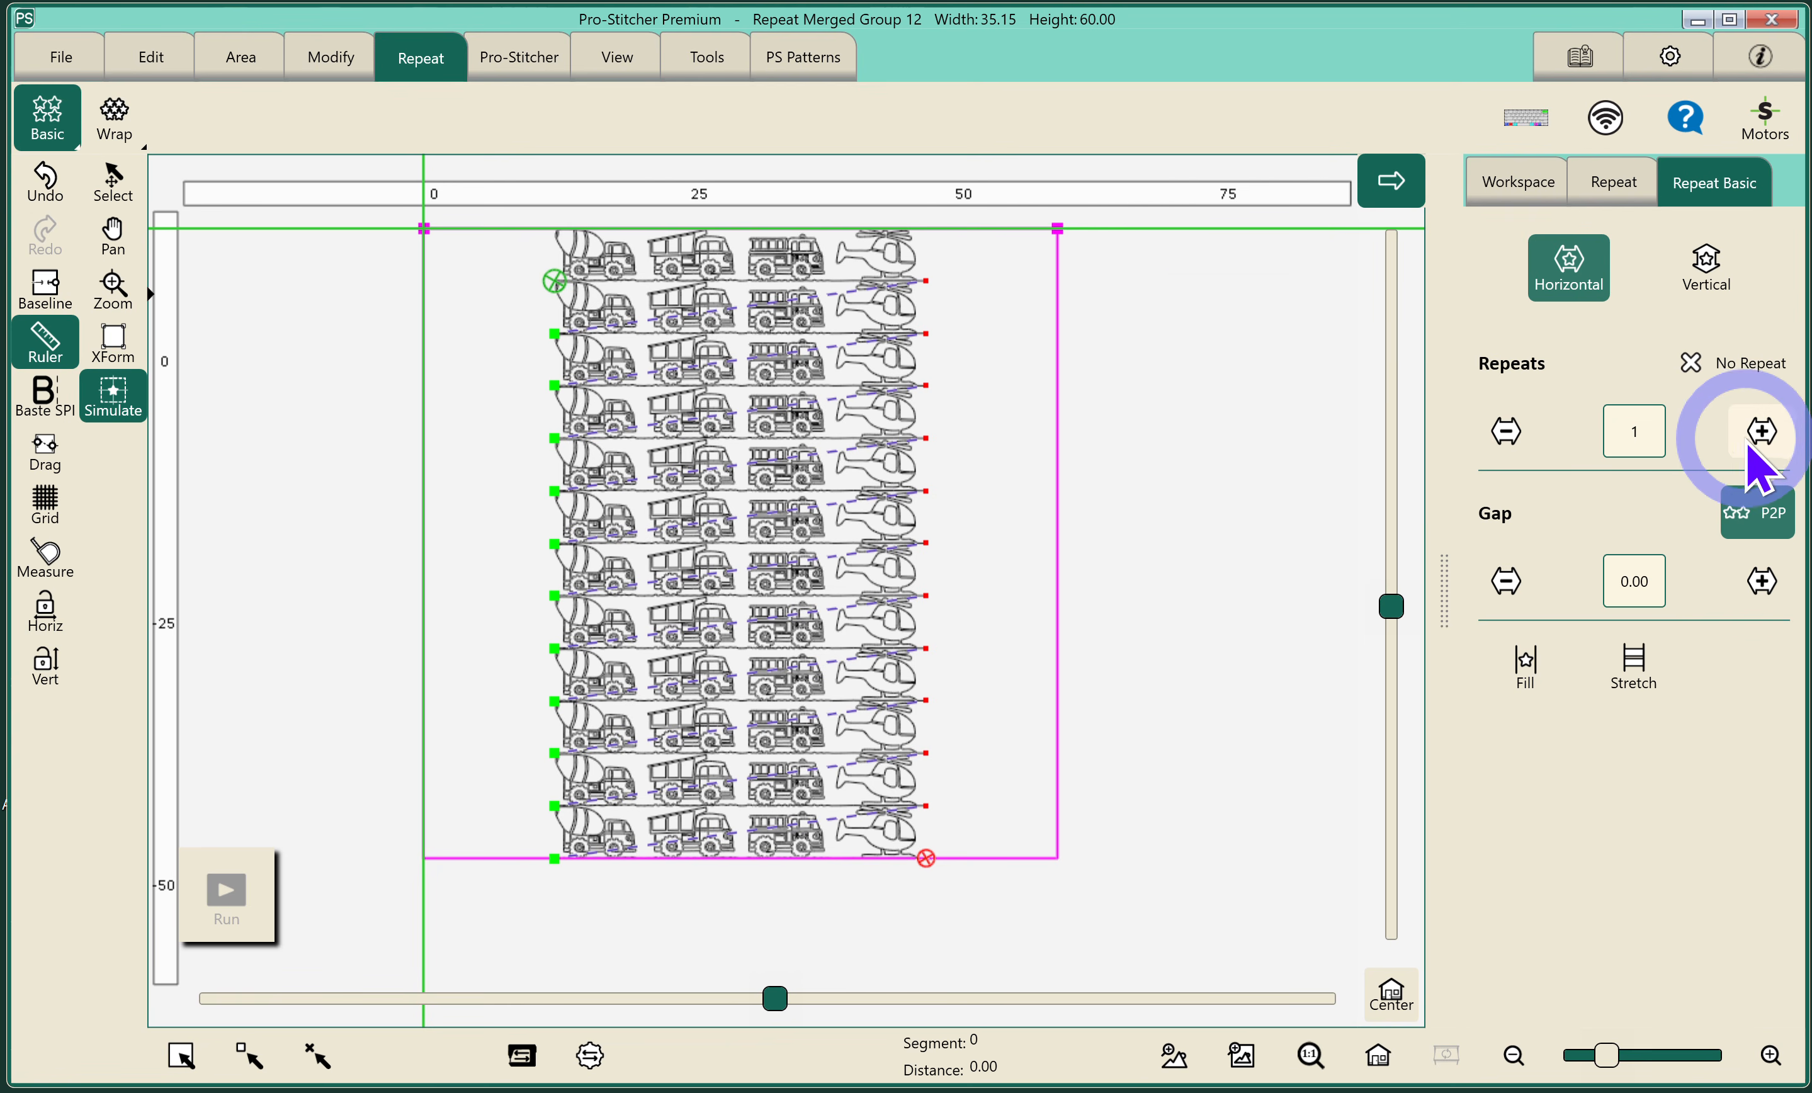
left_click(1762, 432)
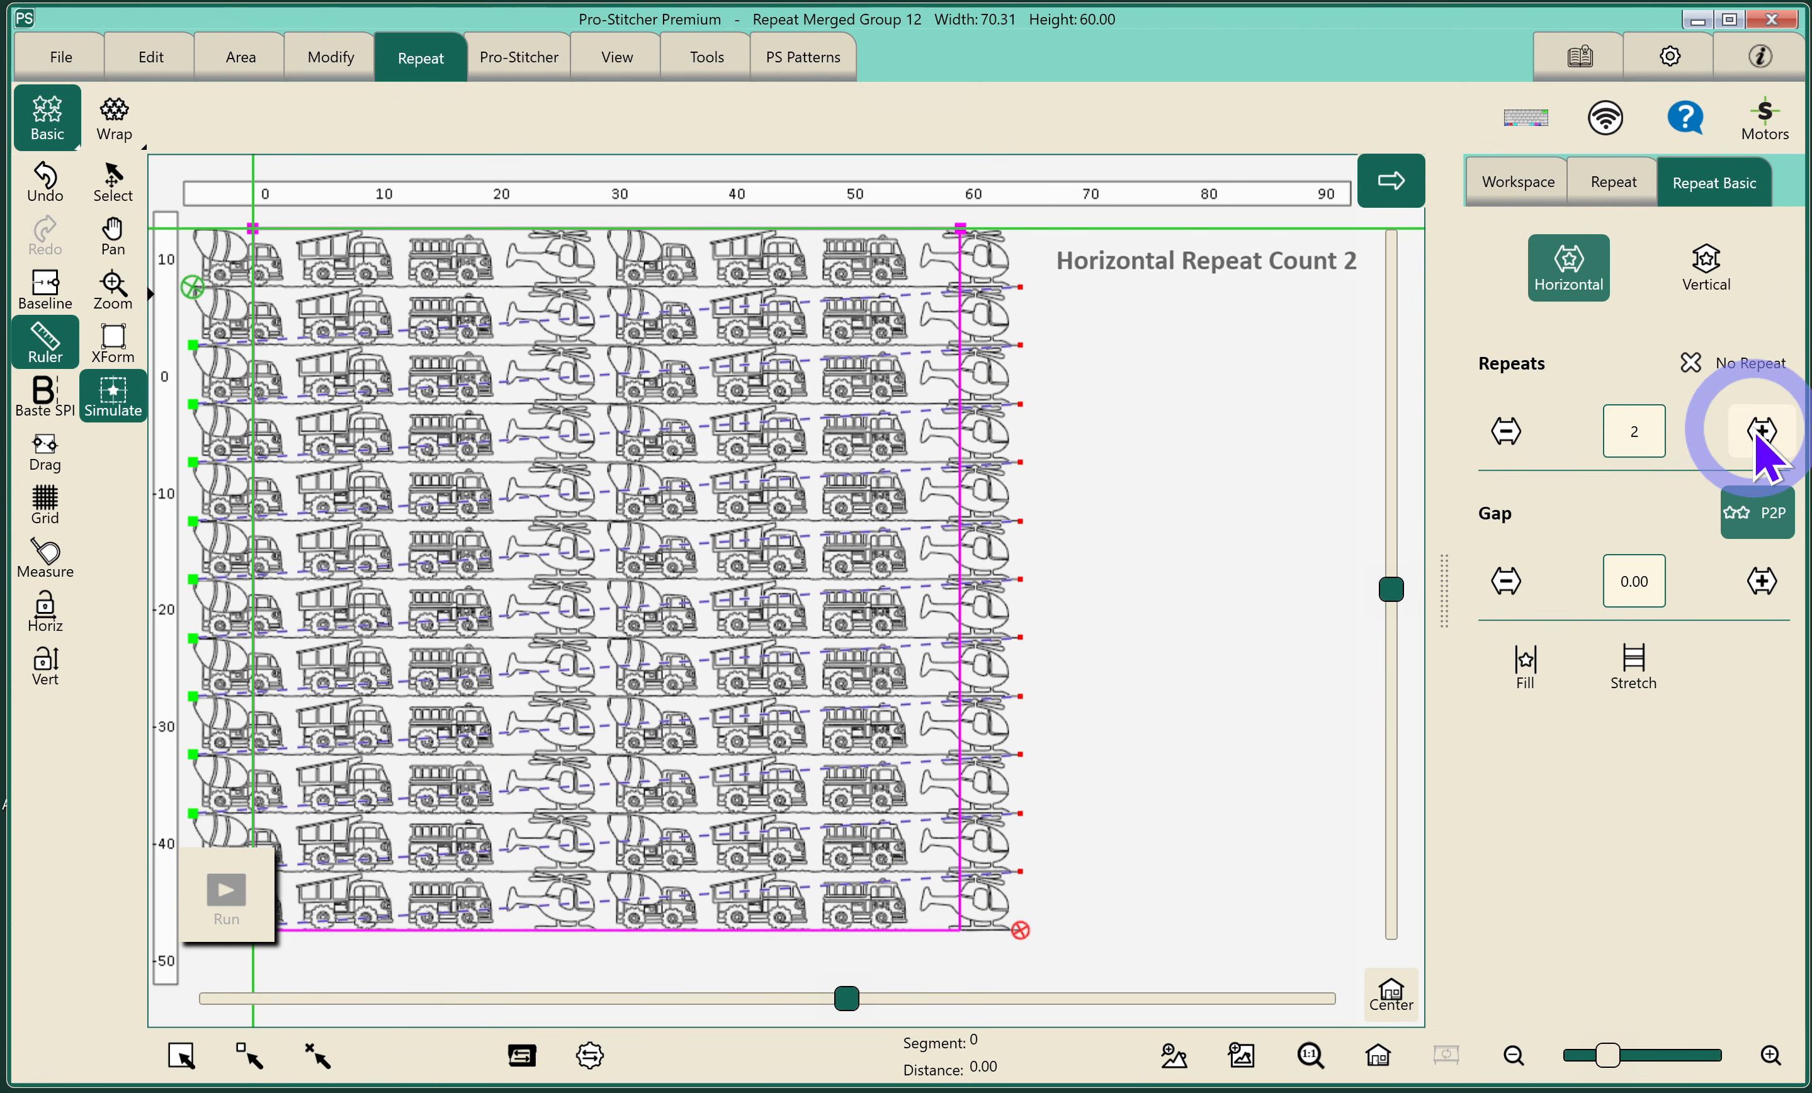
left_click(1707, 266)
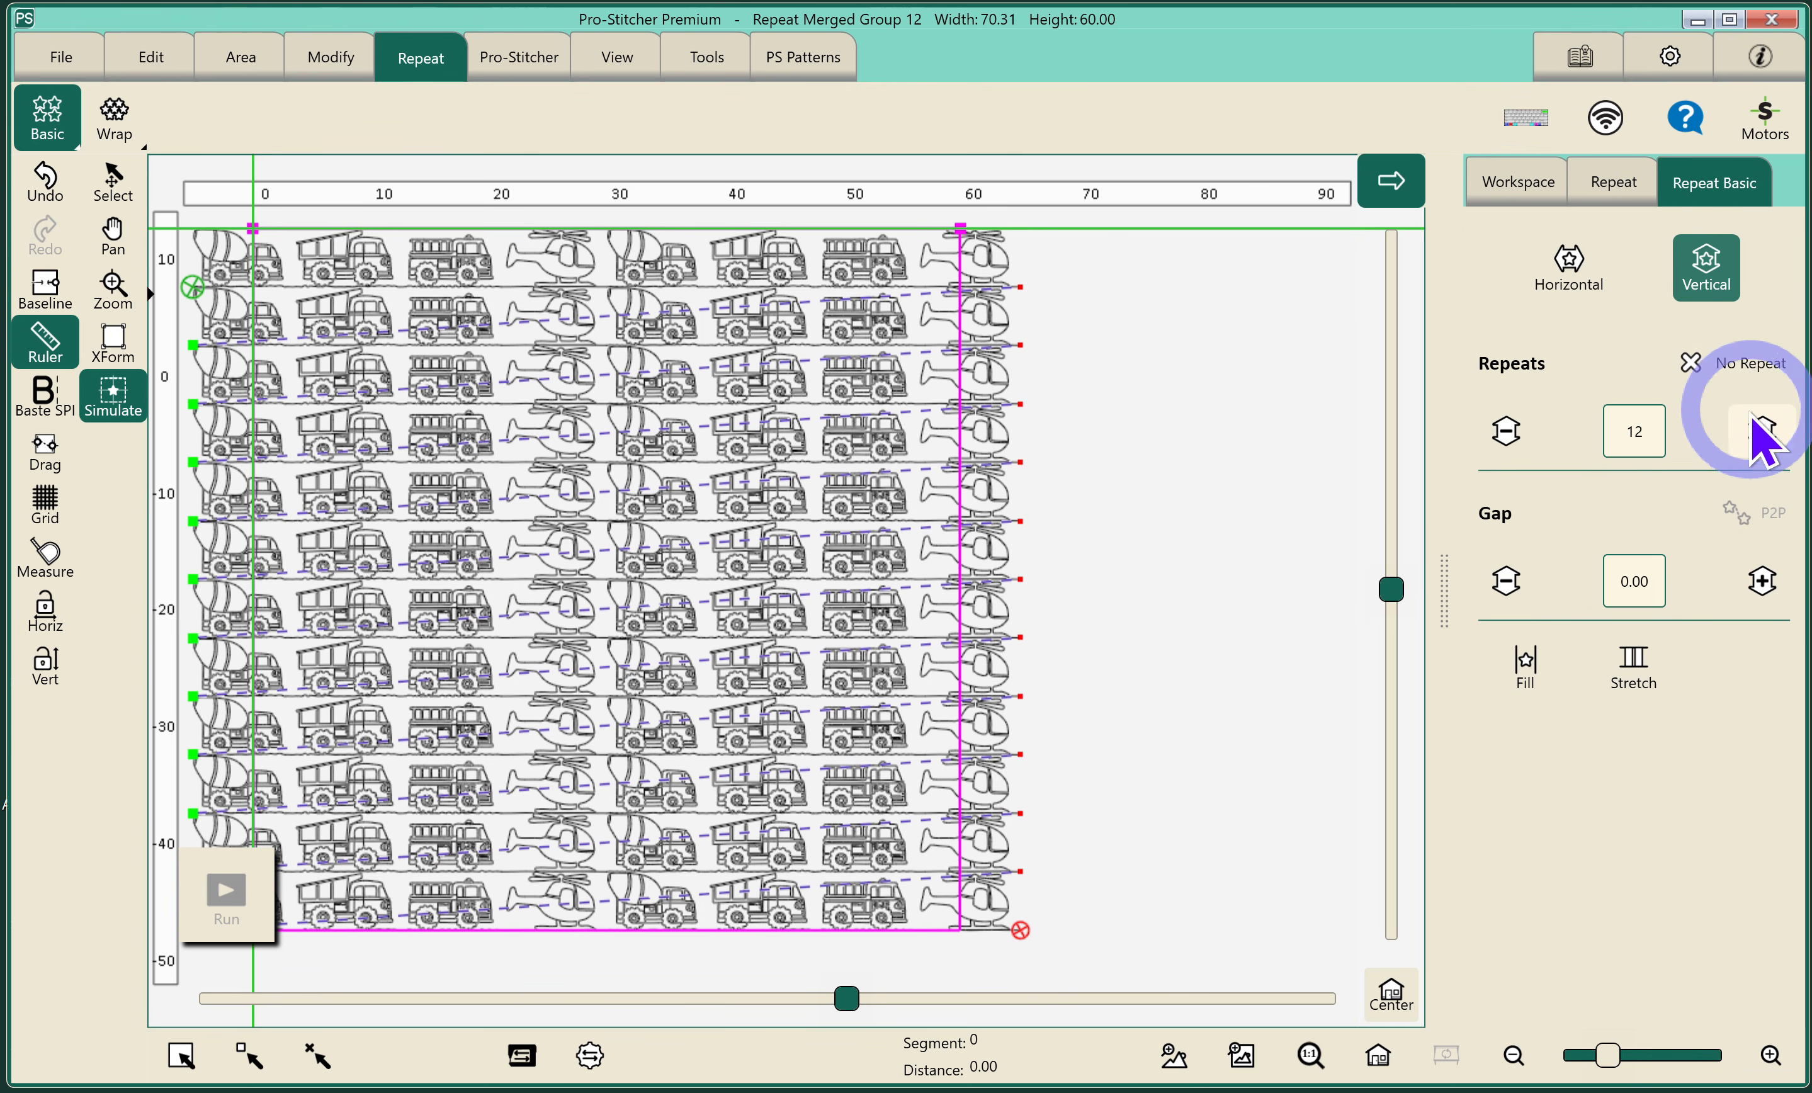
left_click(1760, 433)
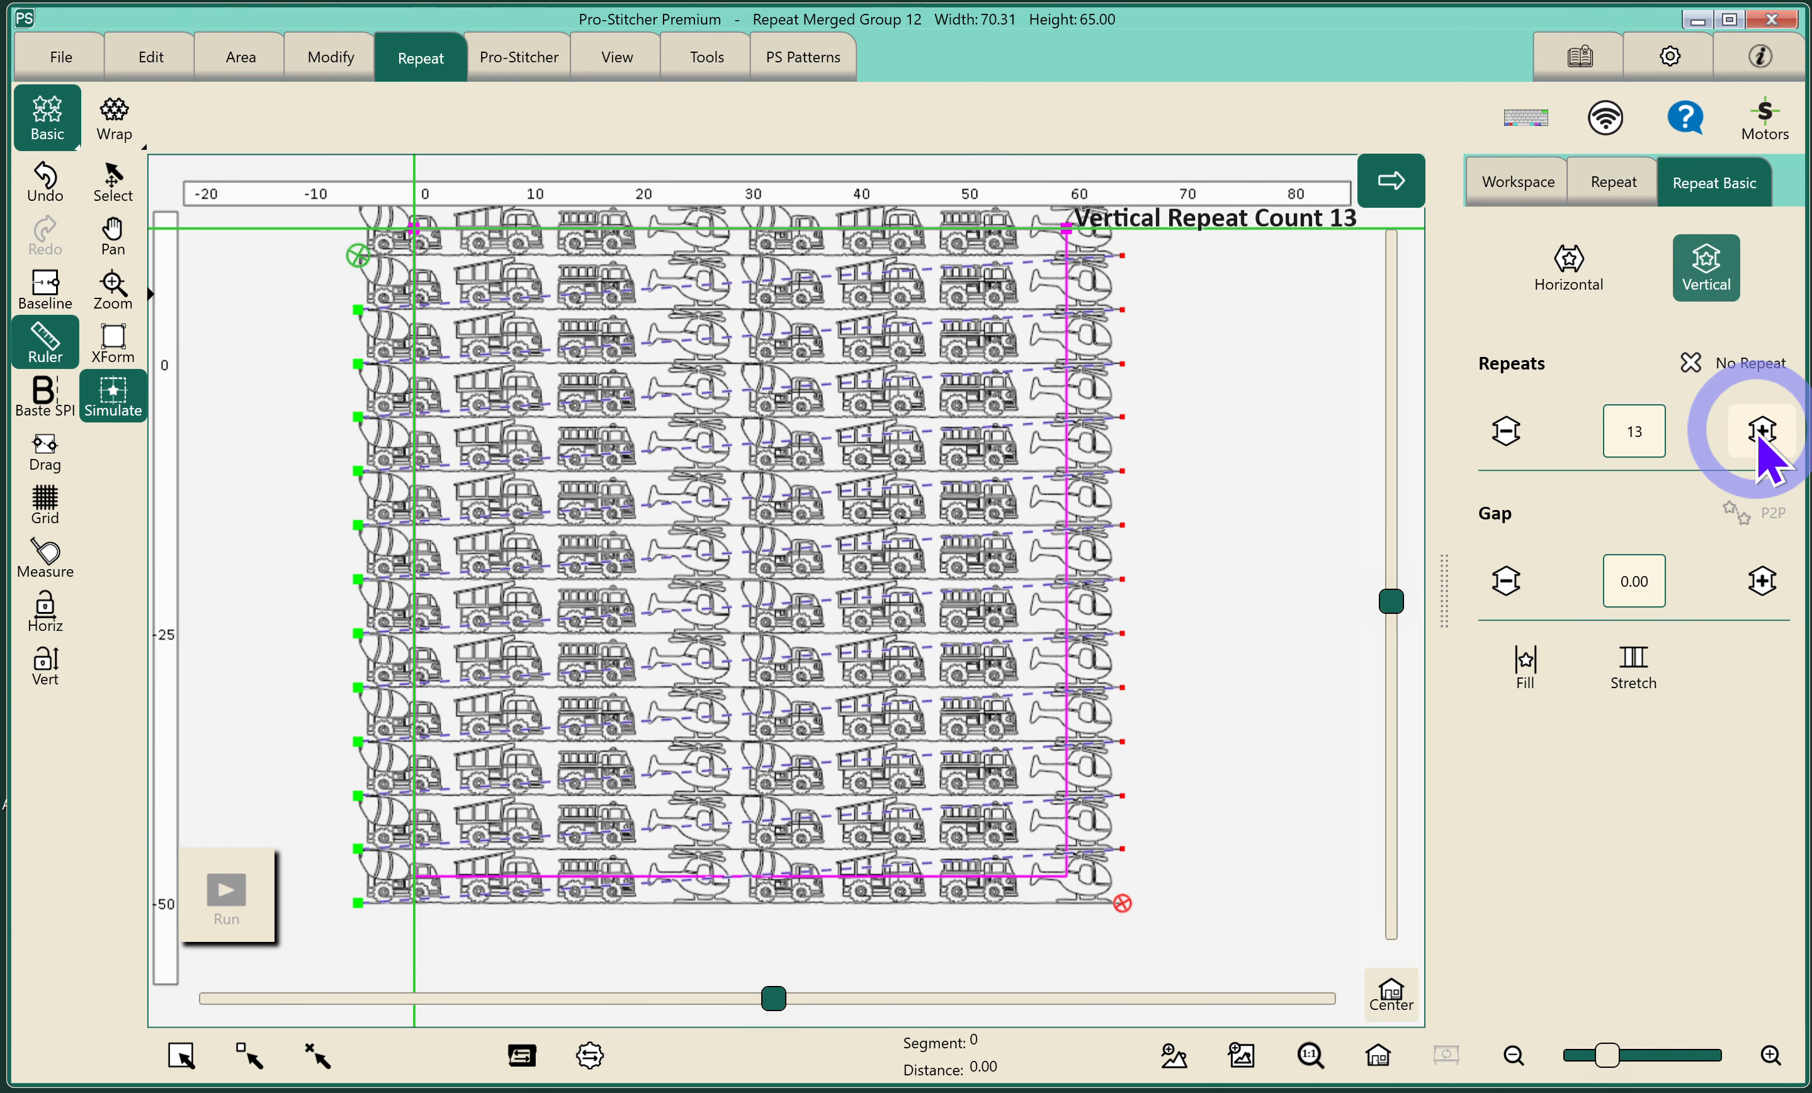
left_click(1377, 1055)
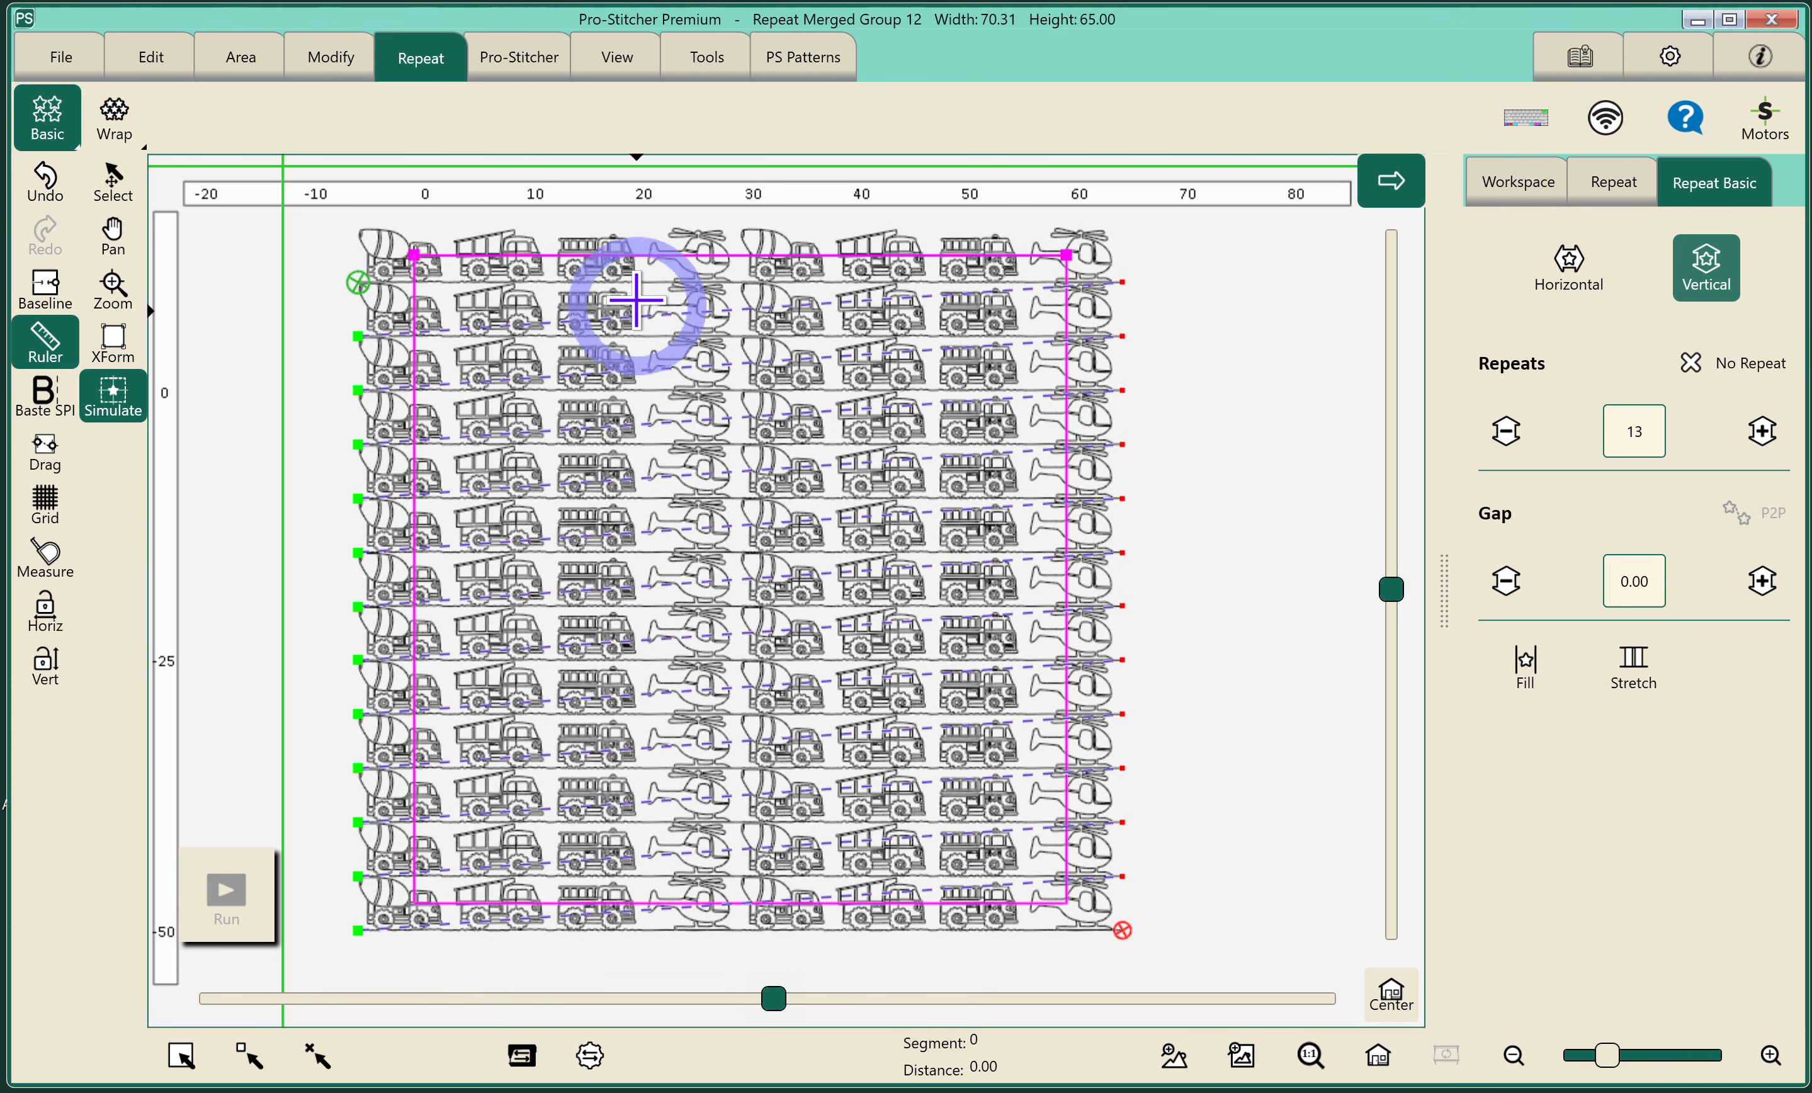
- Wrap the repeats horizontally with alternate rows offset by 1/2, and baseline the pattern
left_click(115, 122)
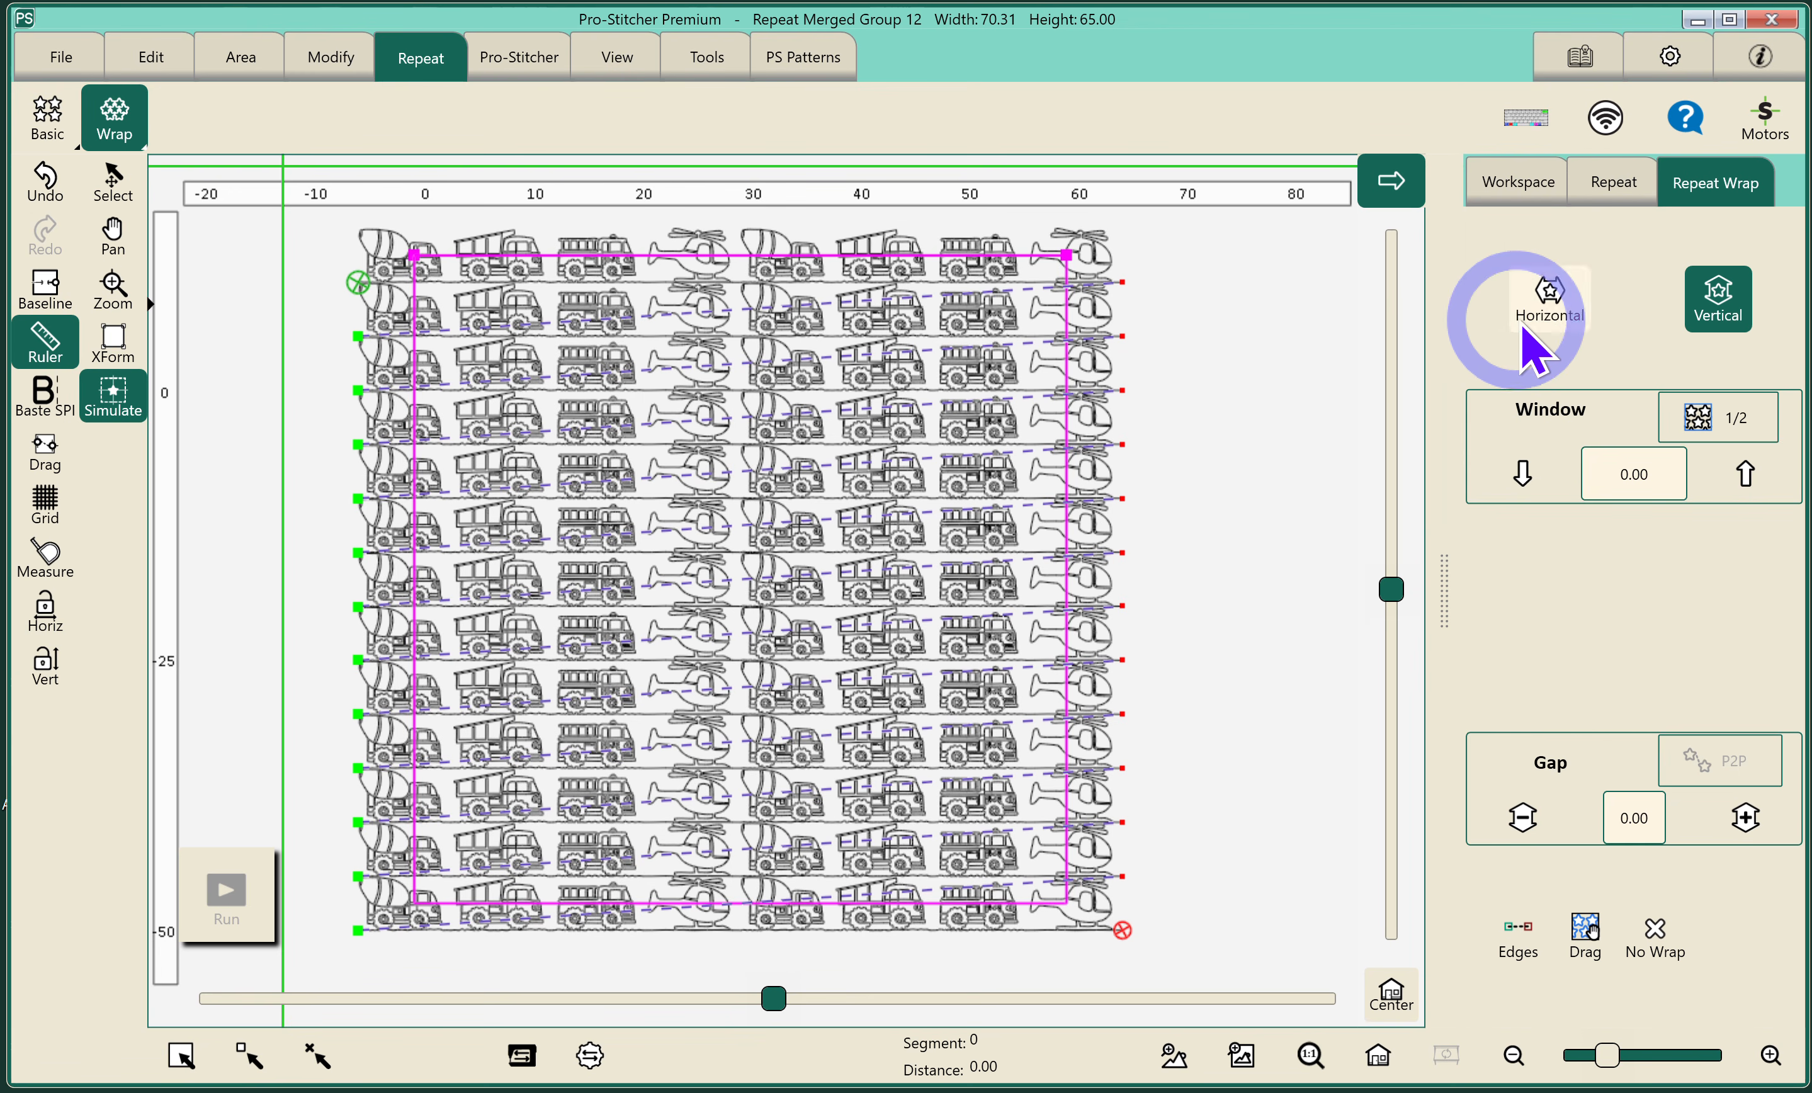
left_click(1540, 323)
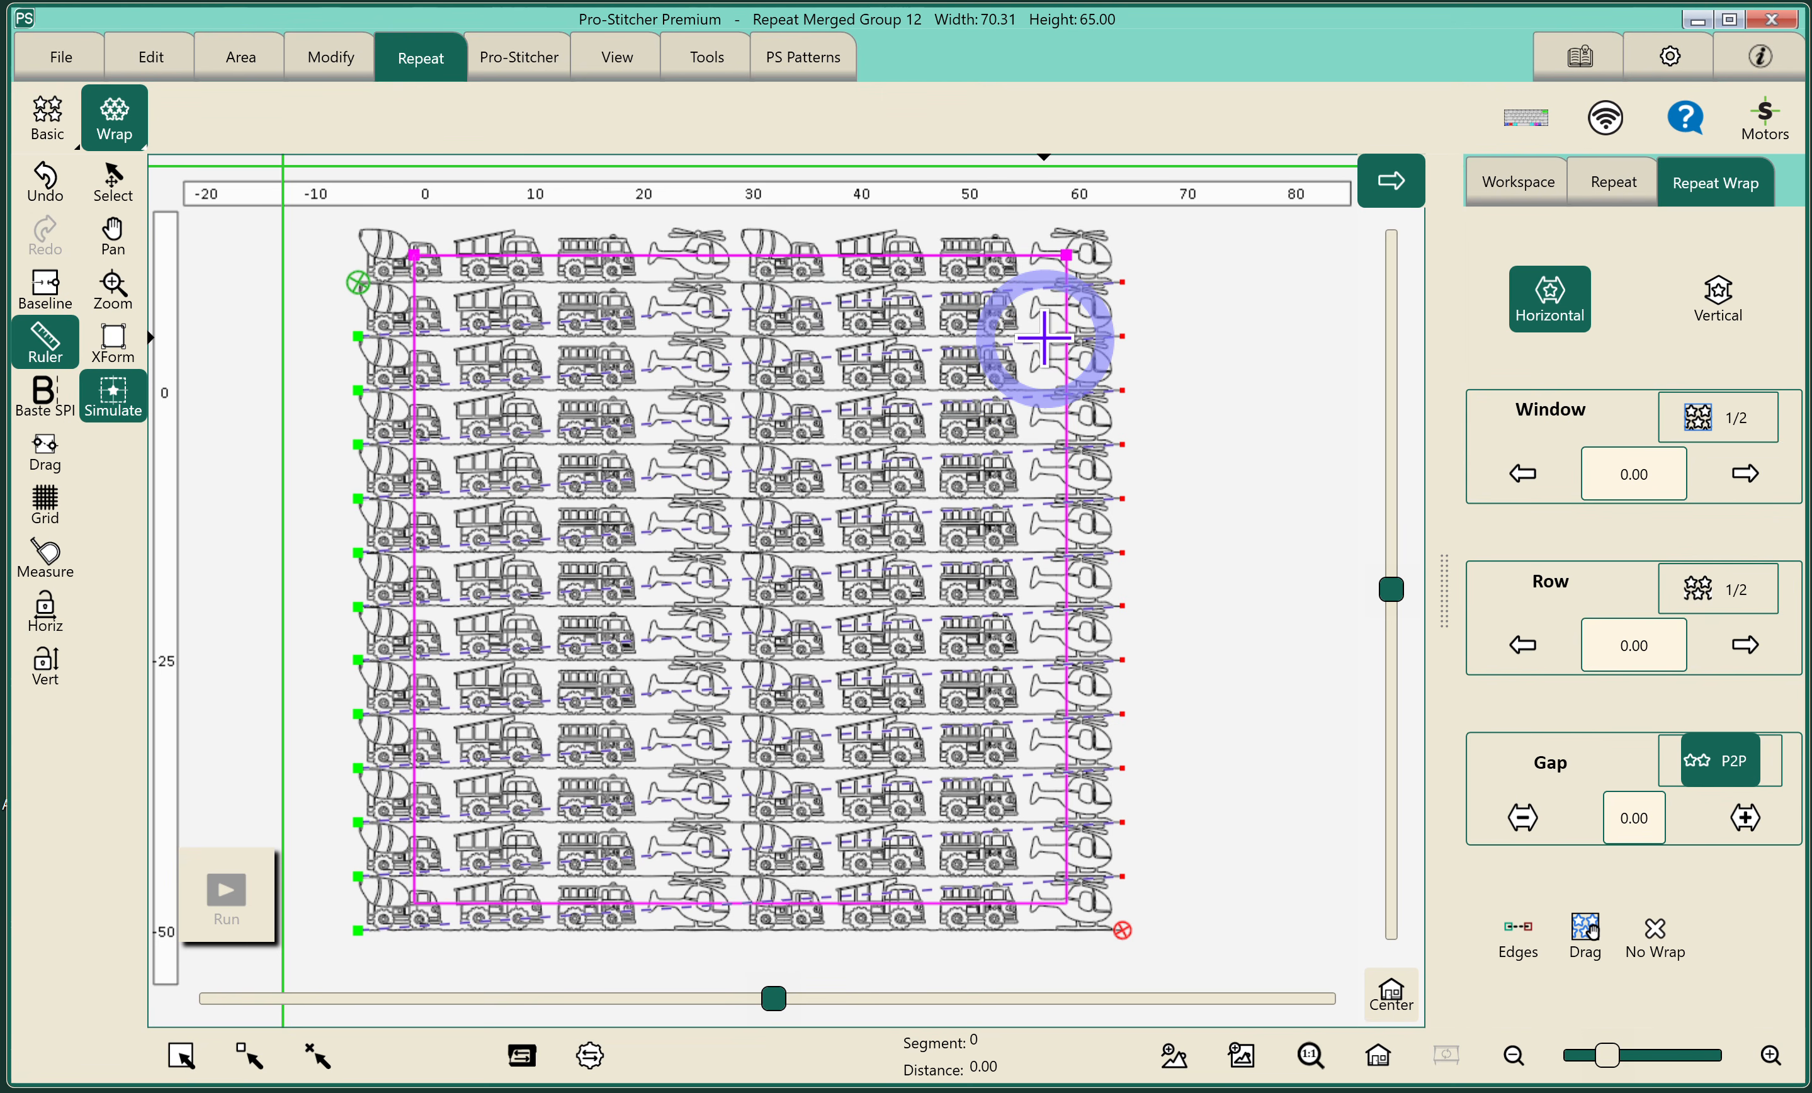
left_click(1700, 589)
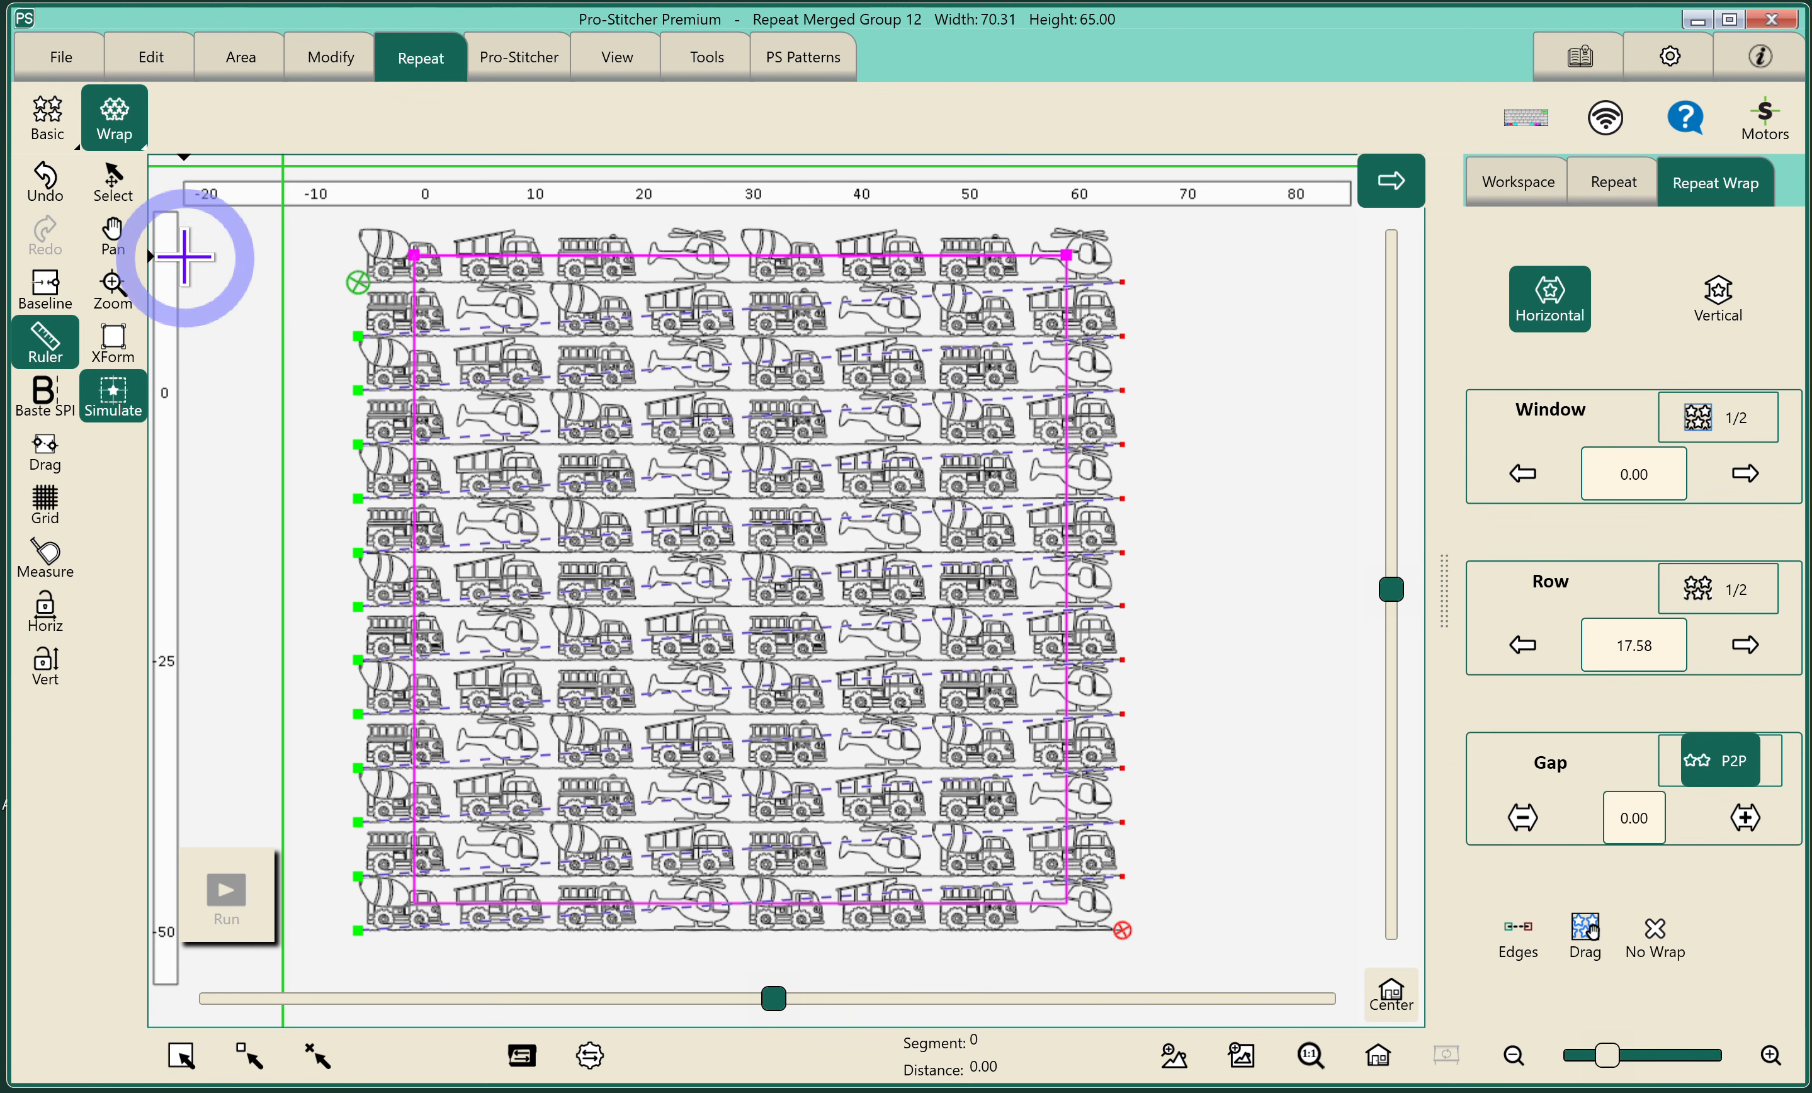
left_click(41, 291)
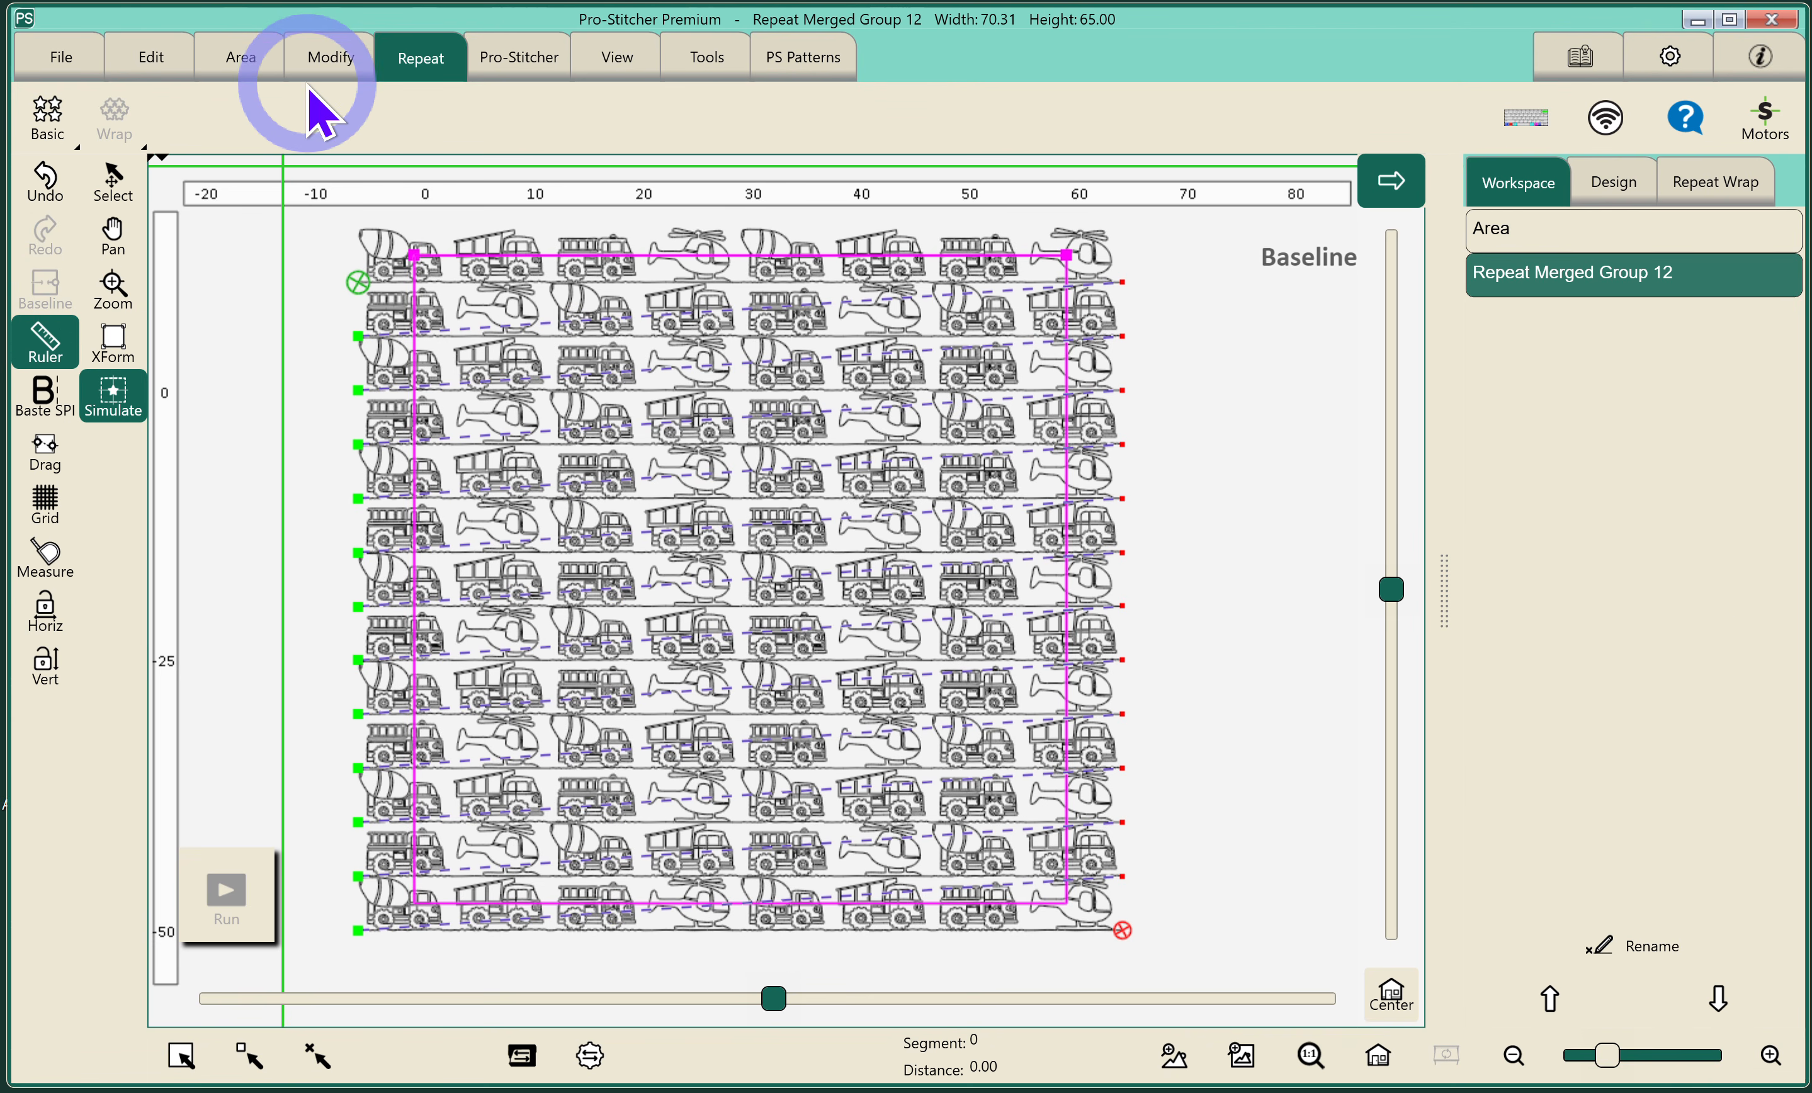
- Crop the pattern outside the area with the cut ends joined along the edges, and baseline it
left_click(328, 59)
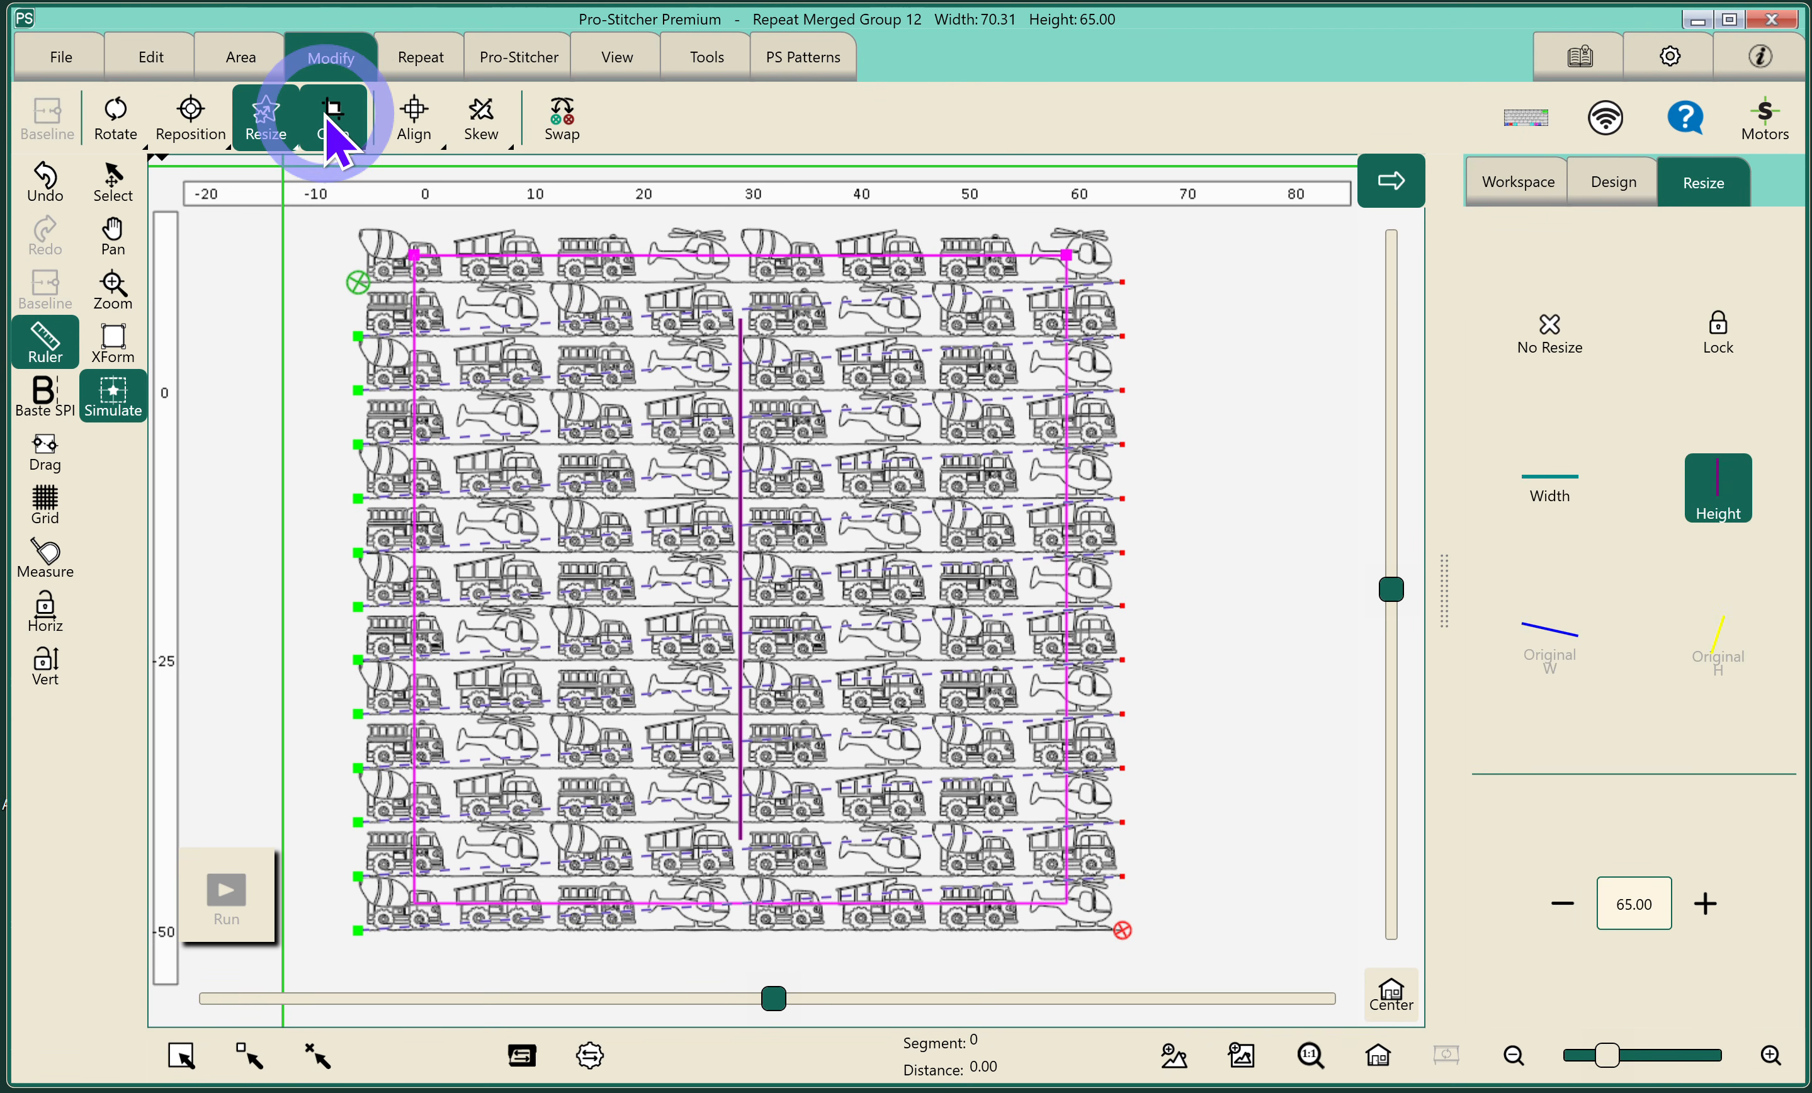
left_click(331, 118)
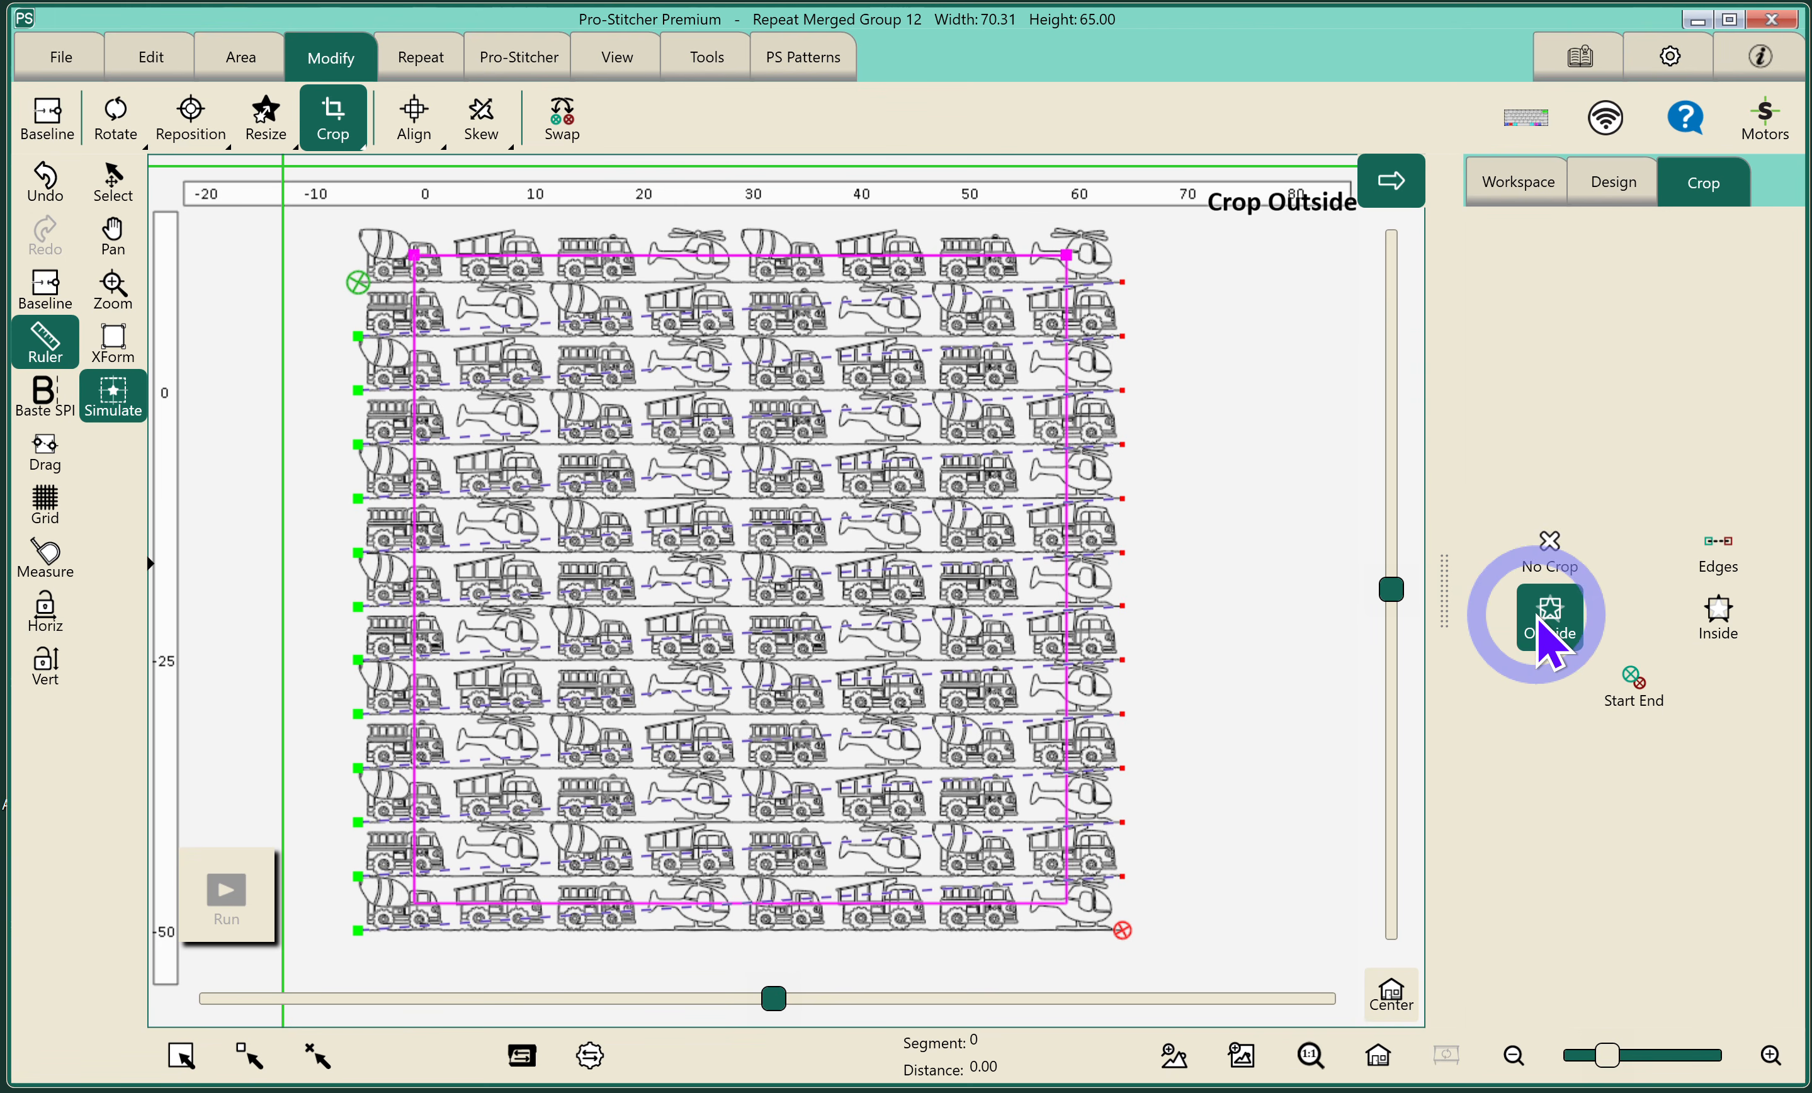
left_click(1549, 639)
left_click(1718, 551)
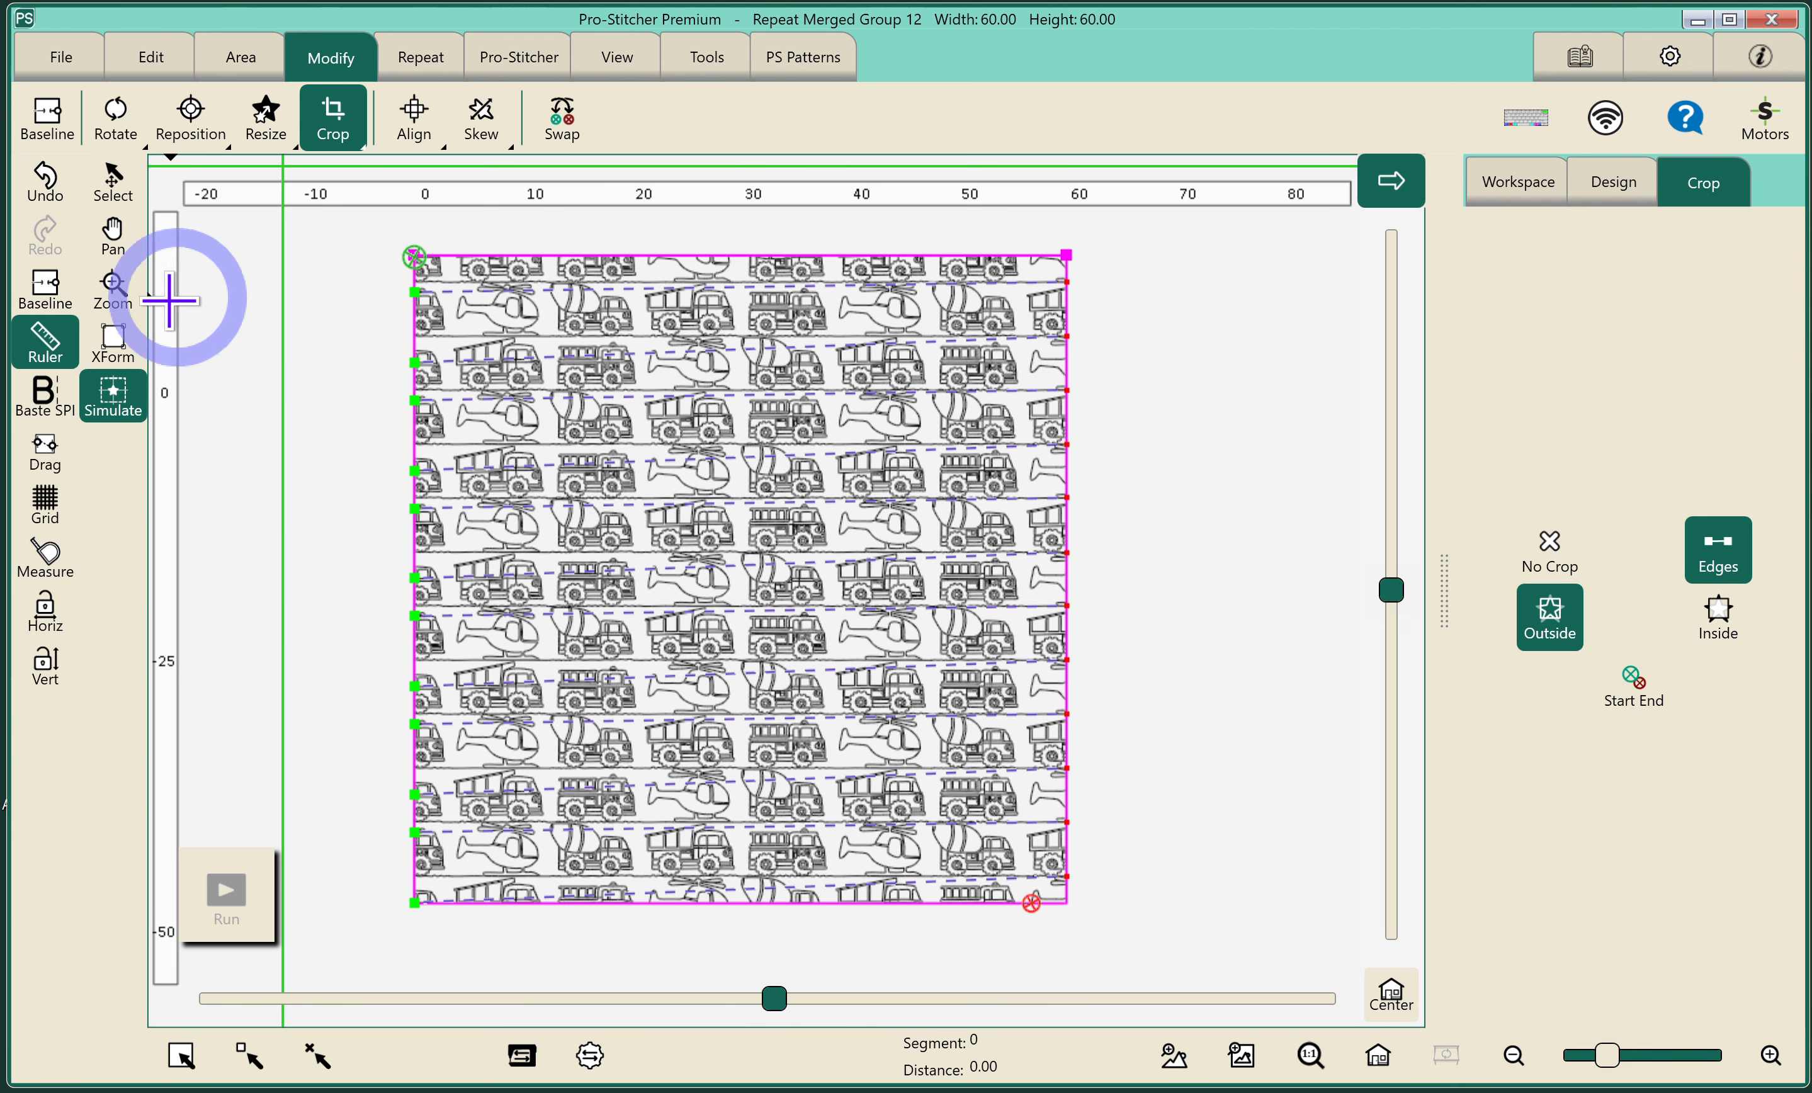
left_click(44, 299)
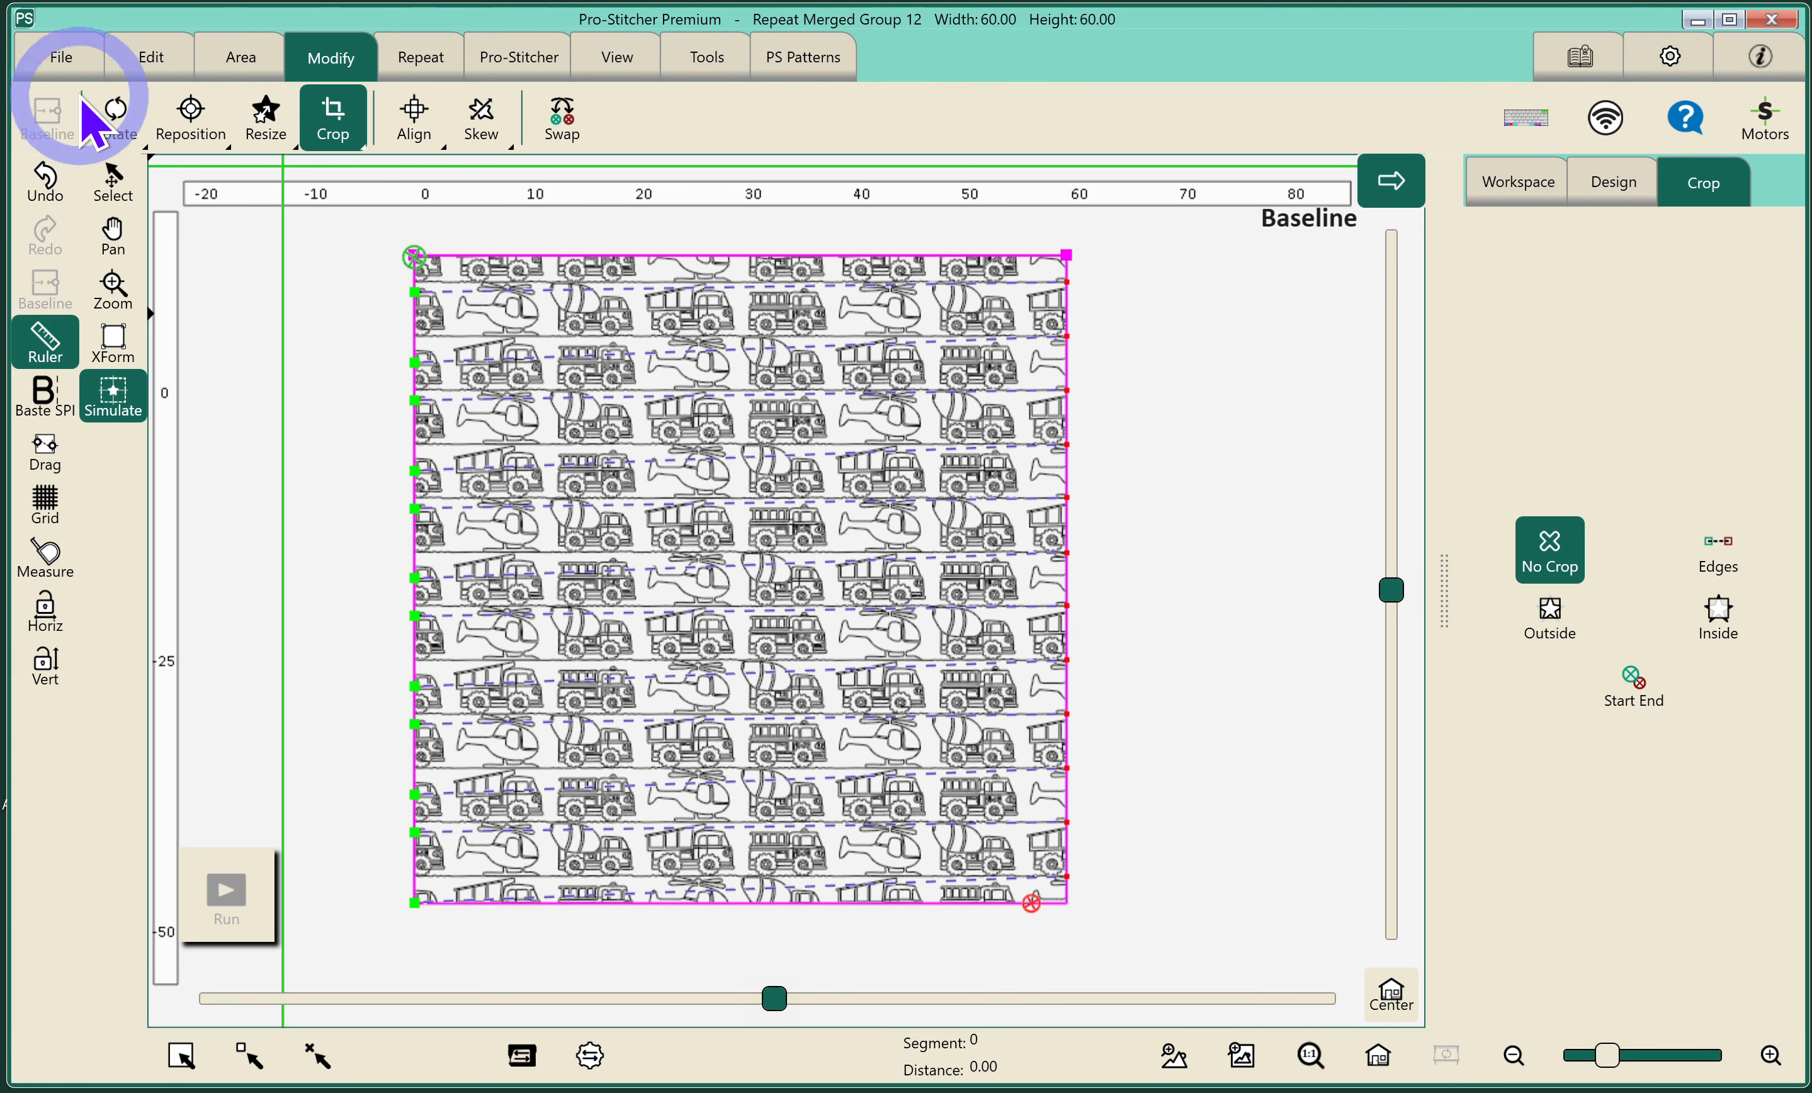
left_click(61, 58)
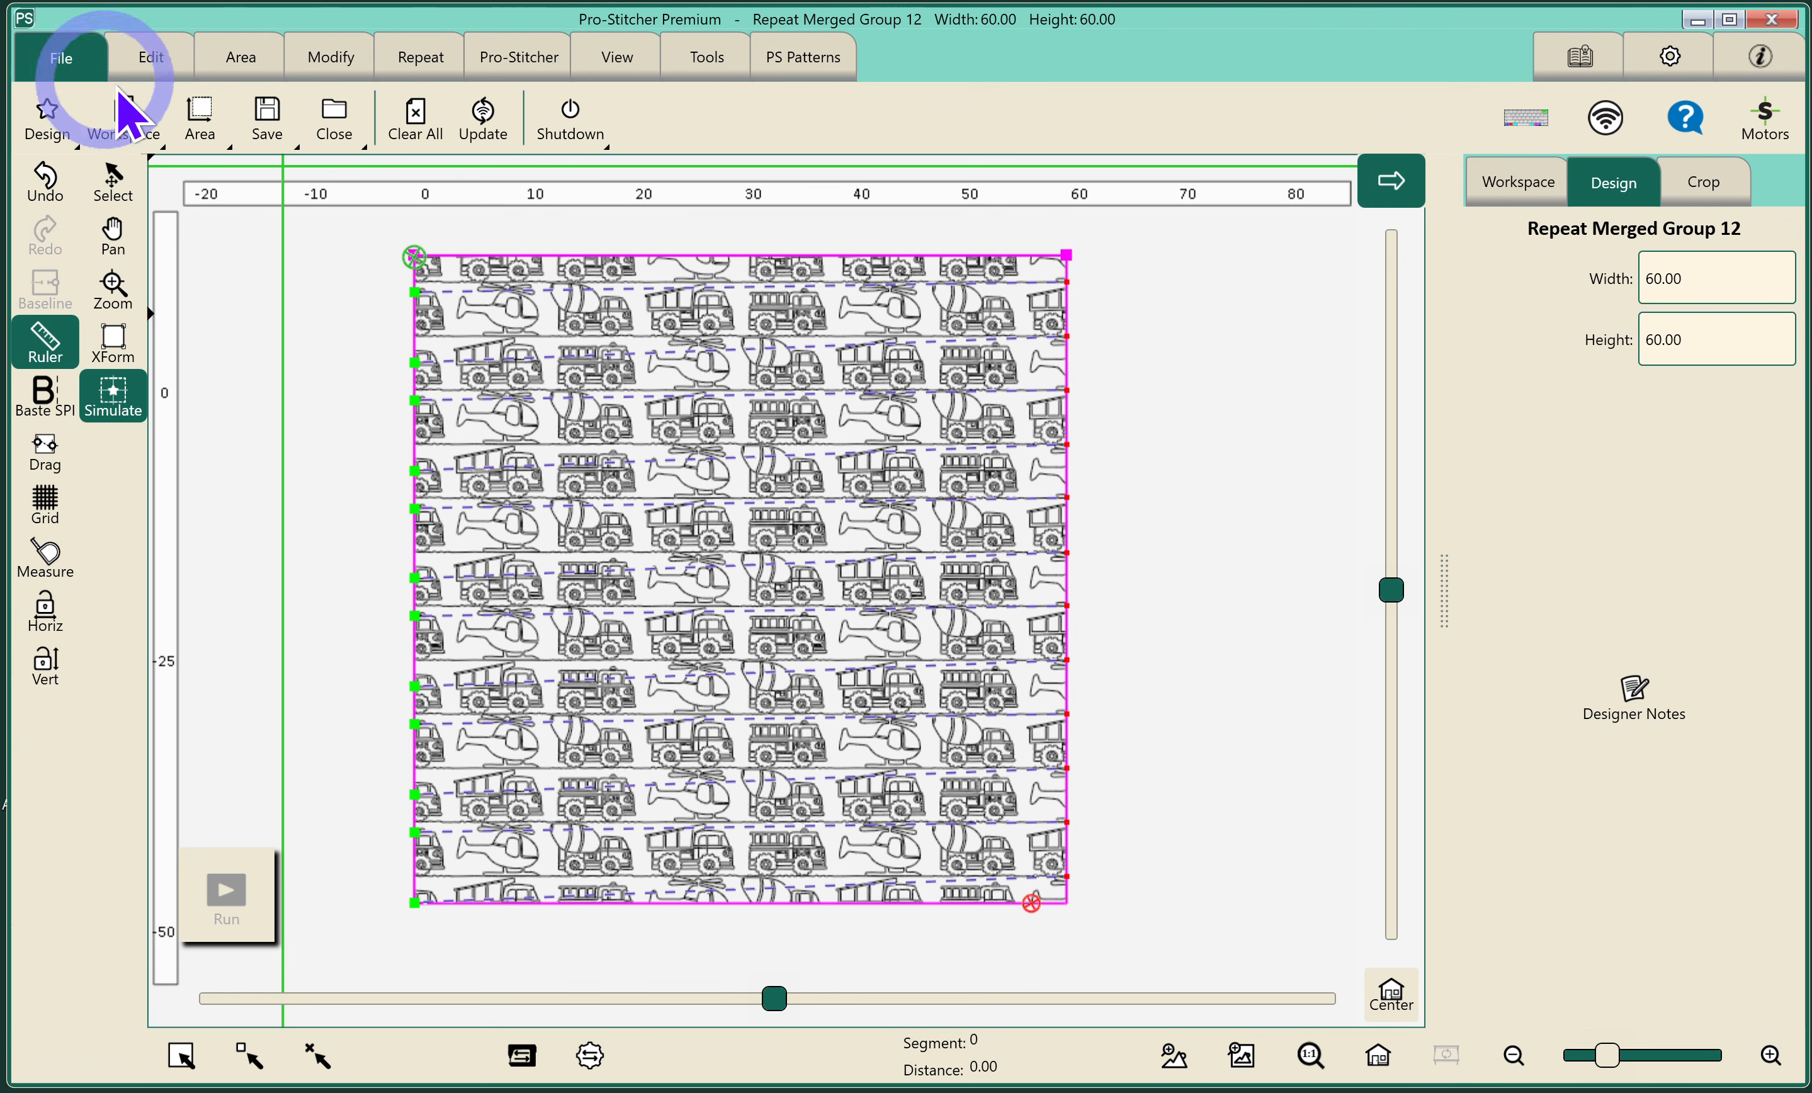
left_click(267, 114)
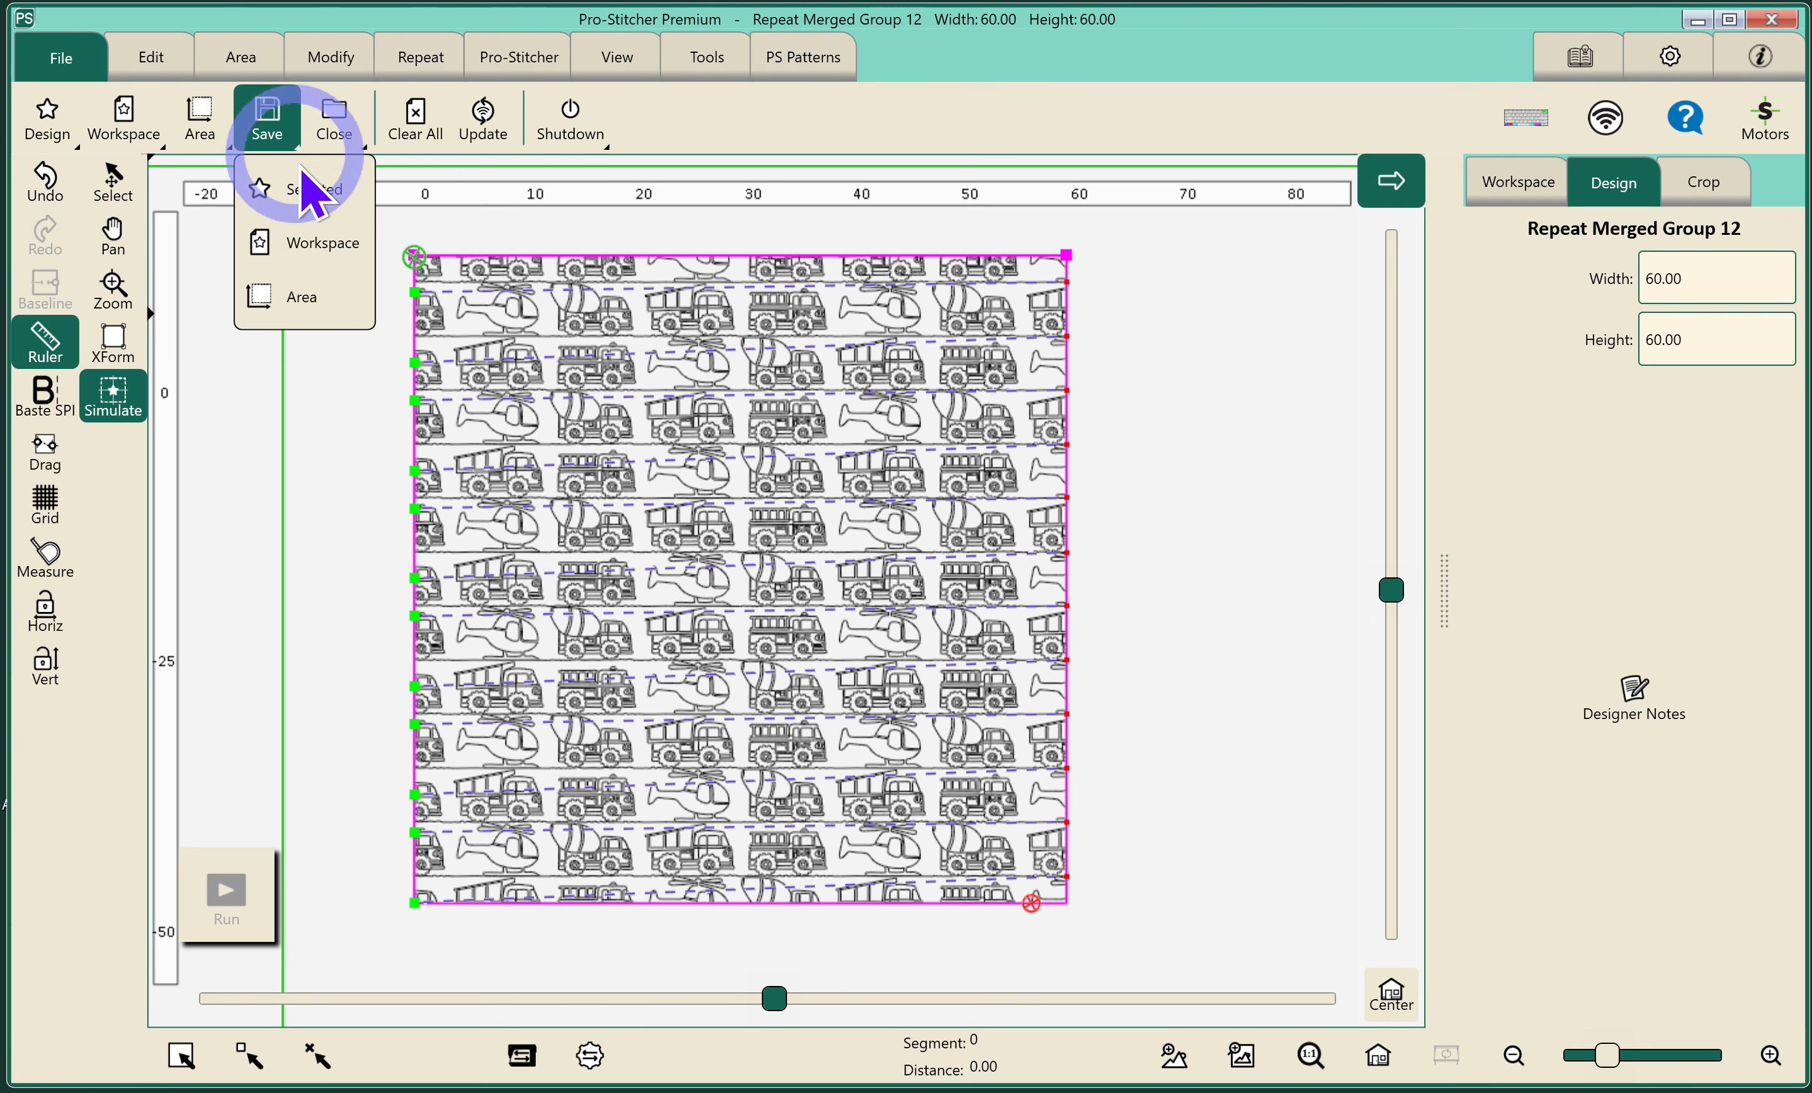
left_click(318, 190)
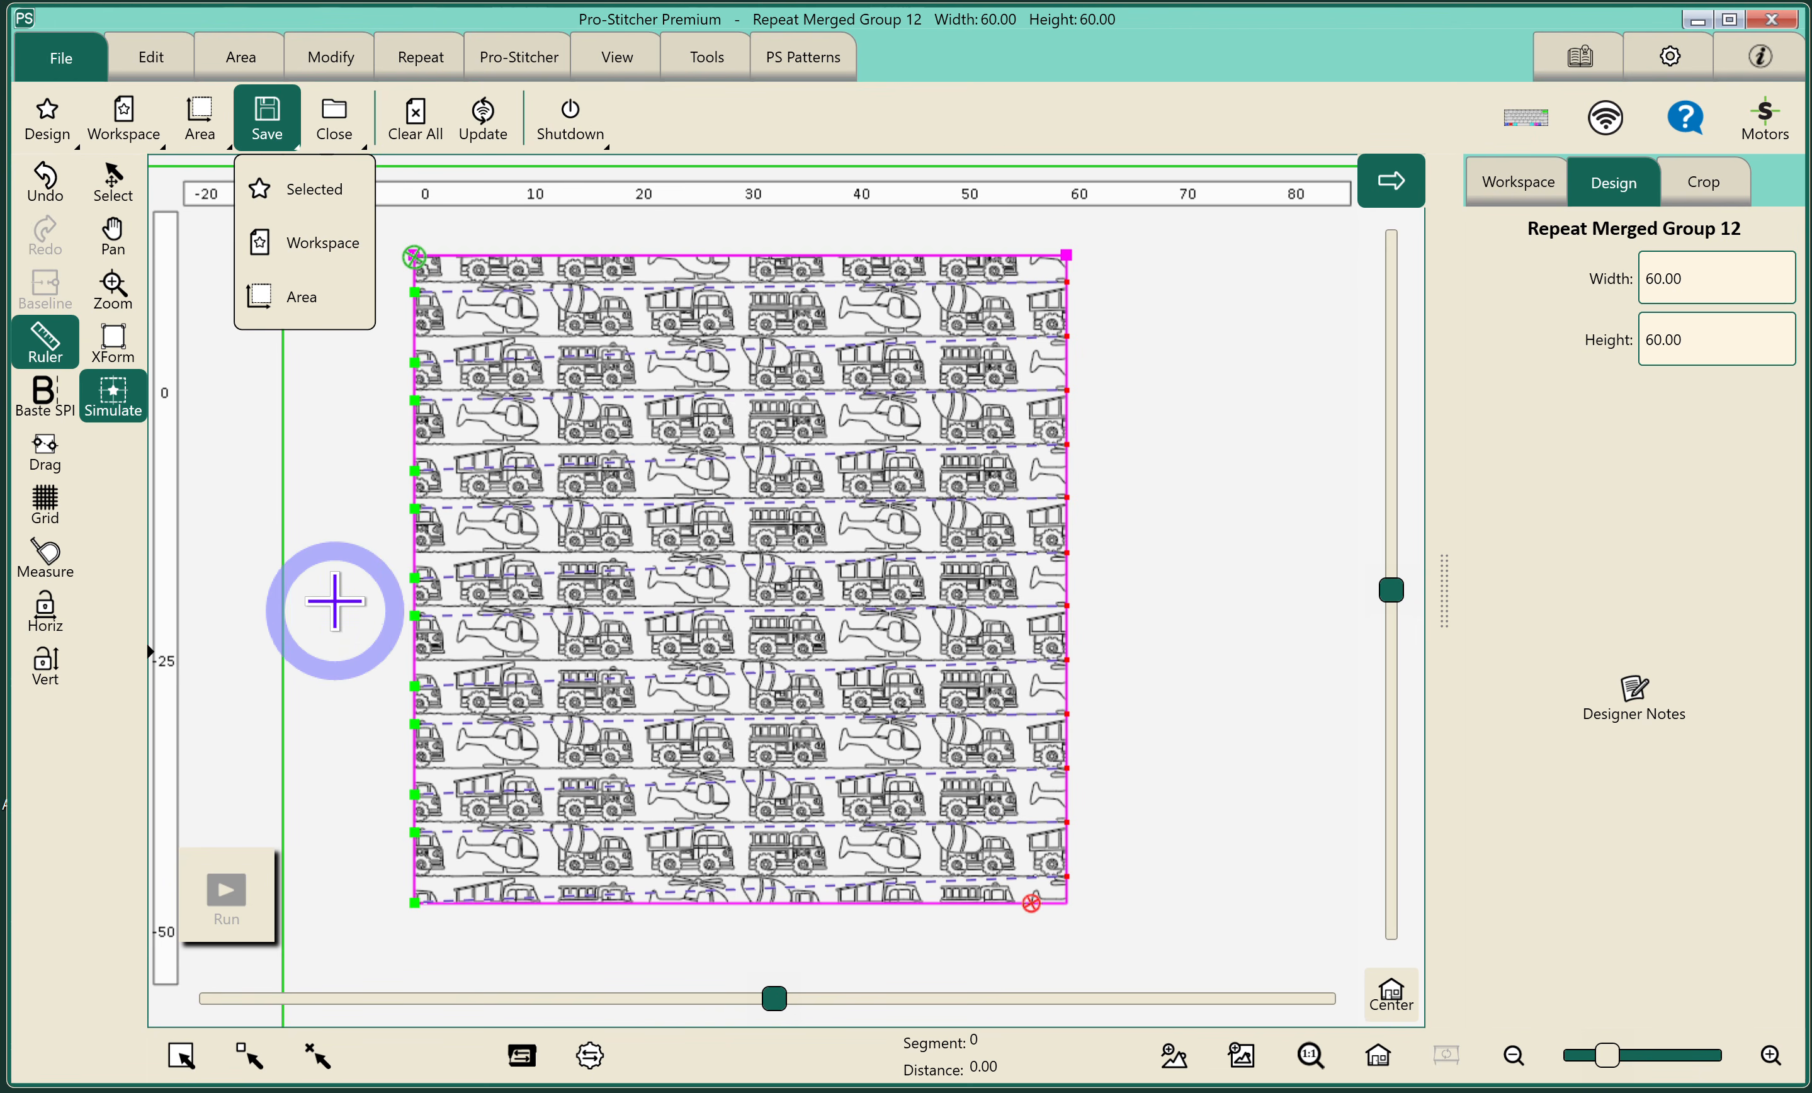
left_click(337, 578)
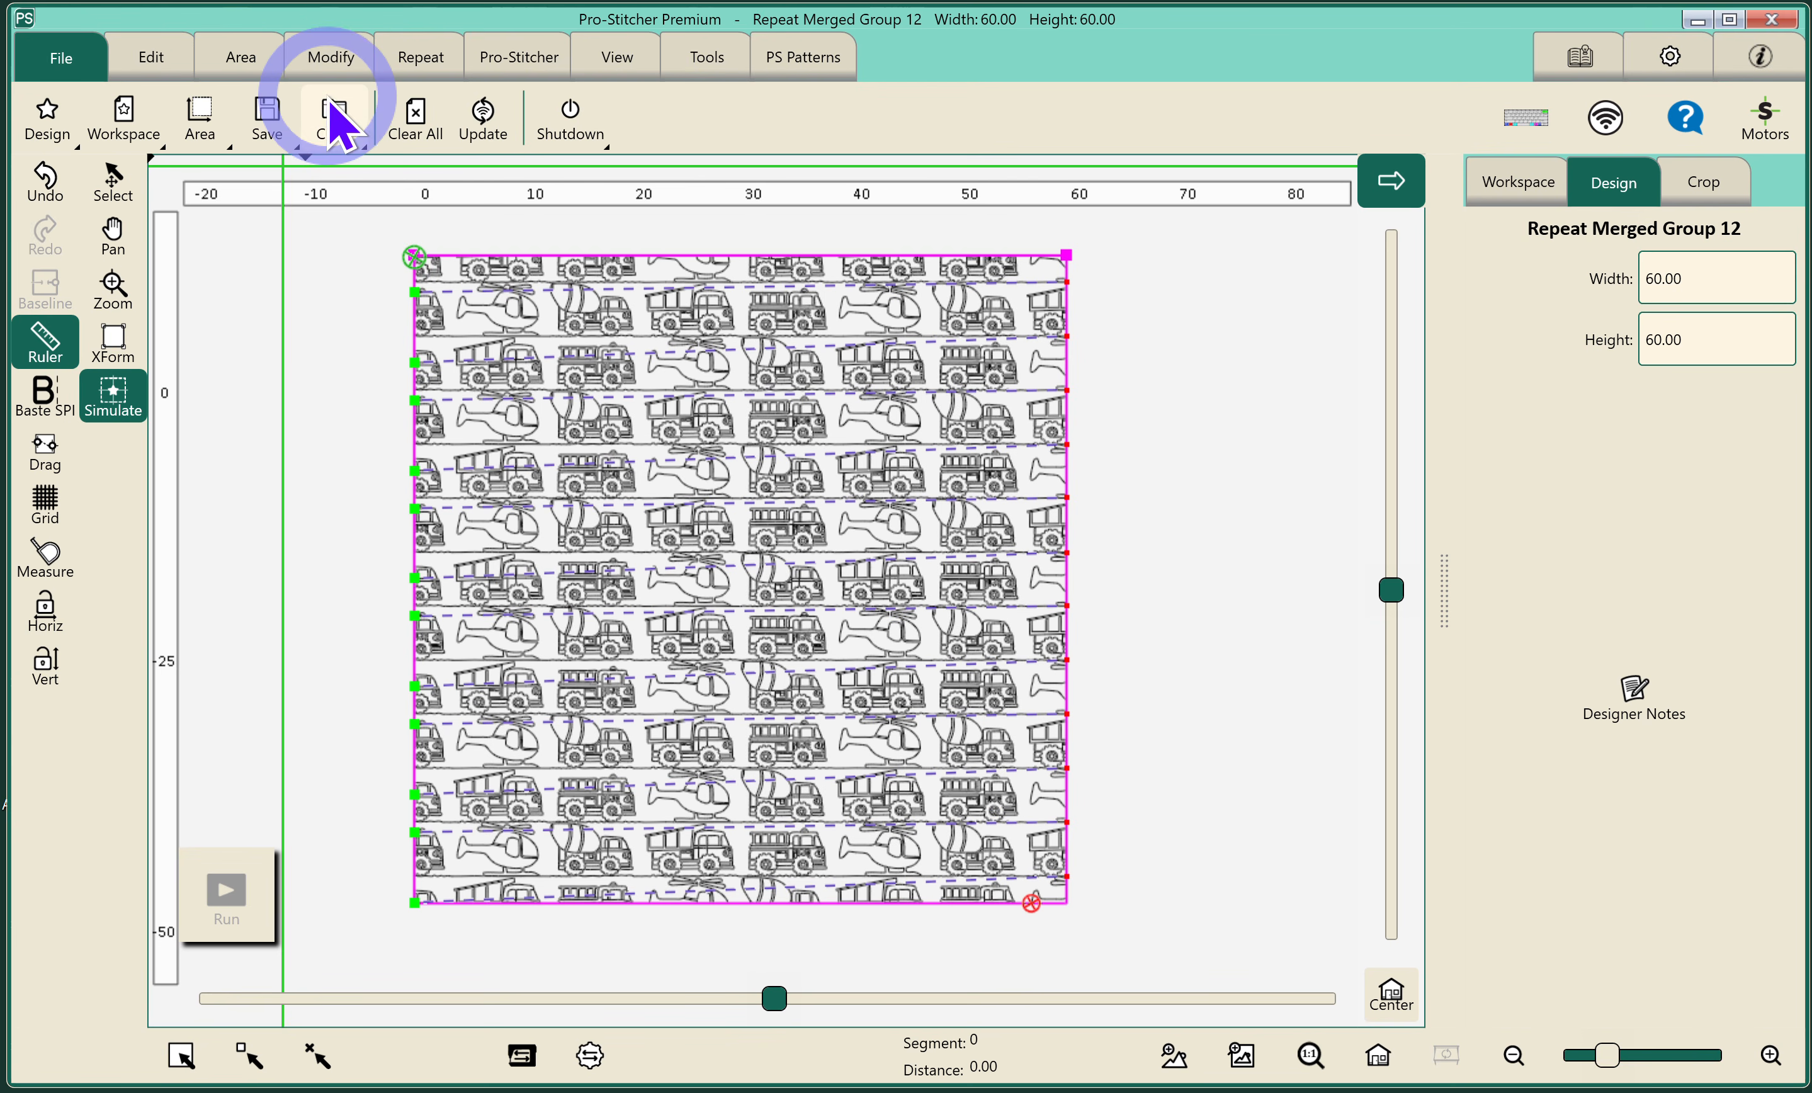
- Close the selected repeated vehicle design, keeping the area in the workspace
left_click(335, 120)
left_click(356, 192)
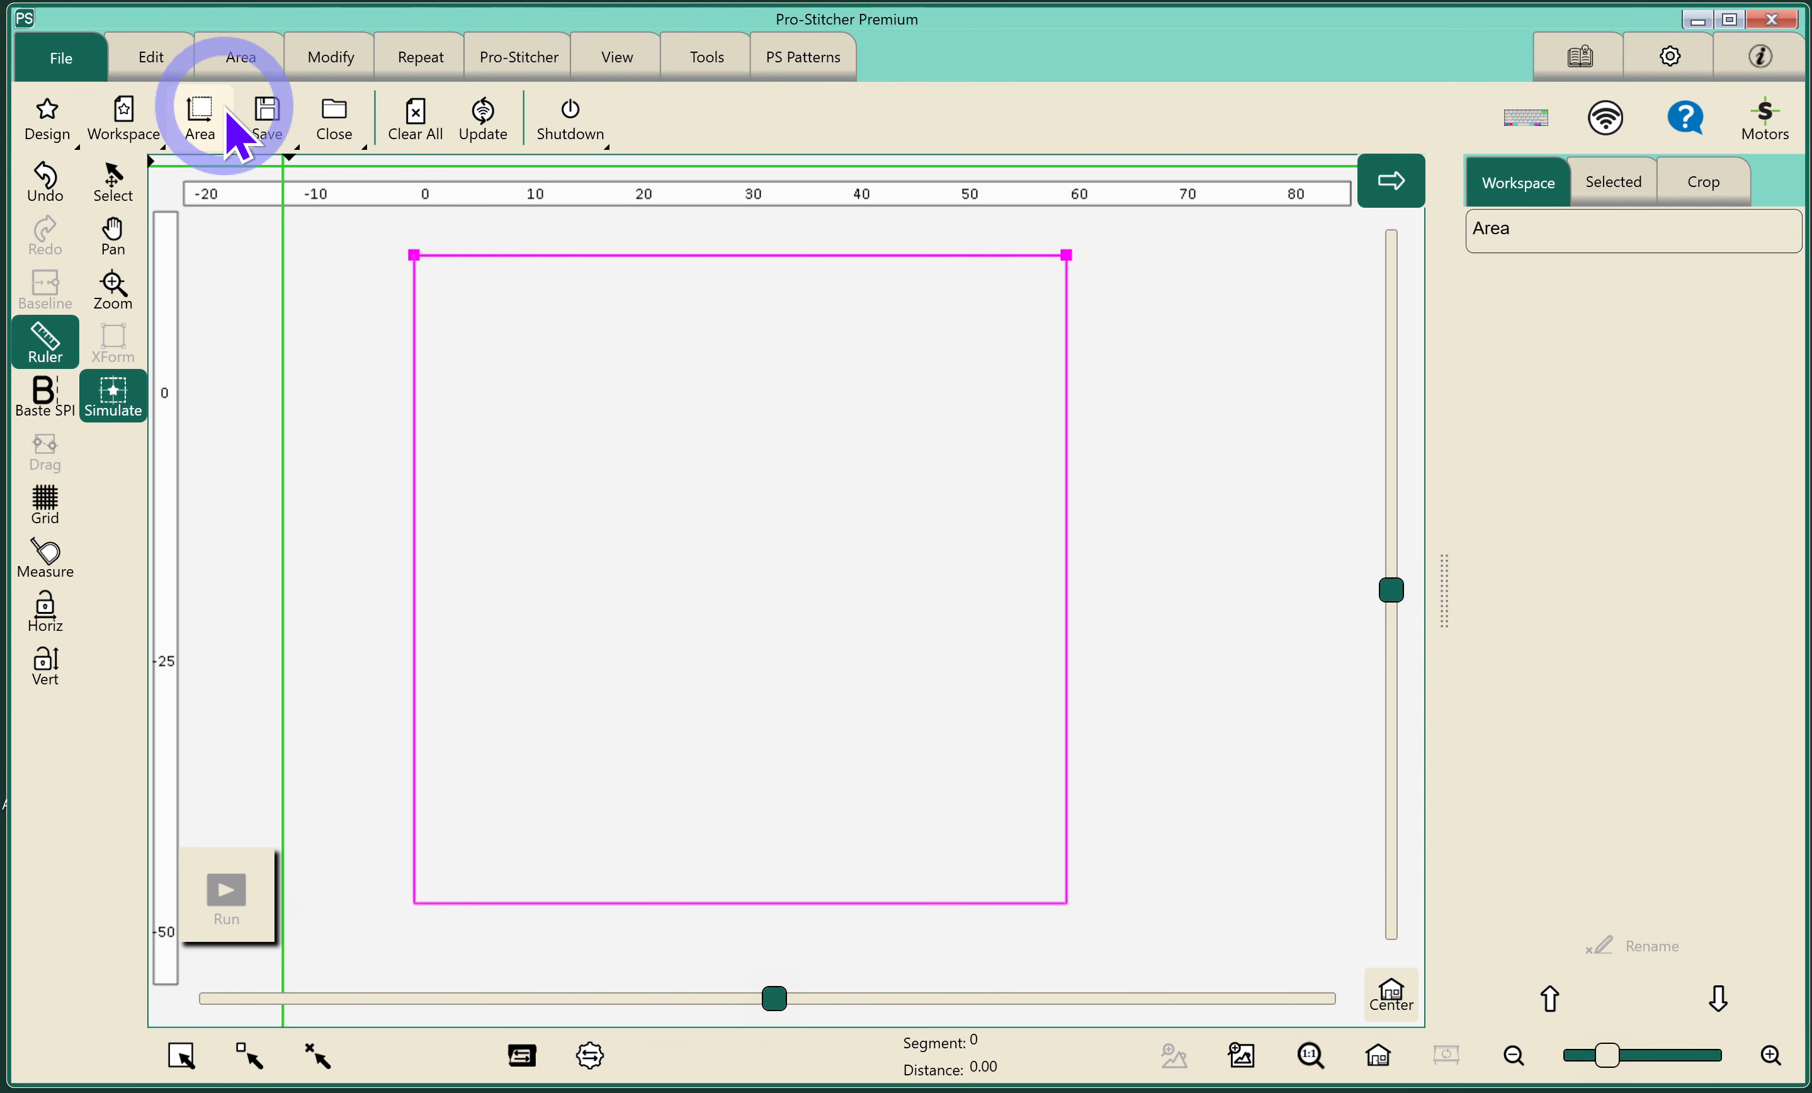
- Load the Cement Truck design from the Continuous Line folder into the workspace
left_click(48, 118)
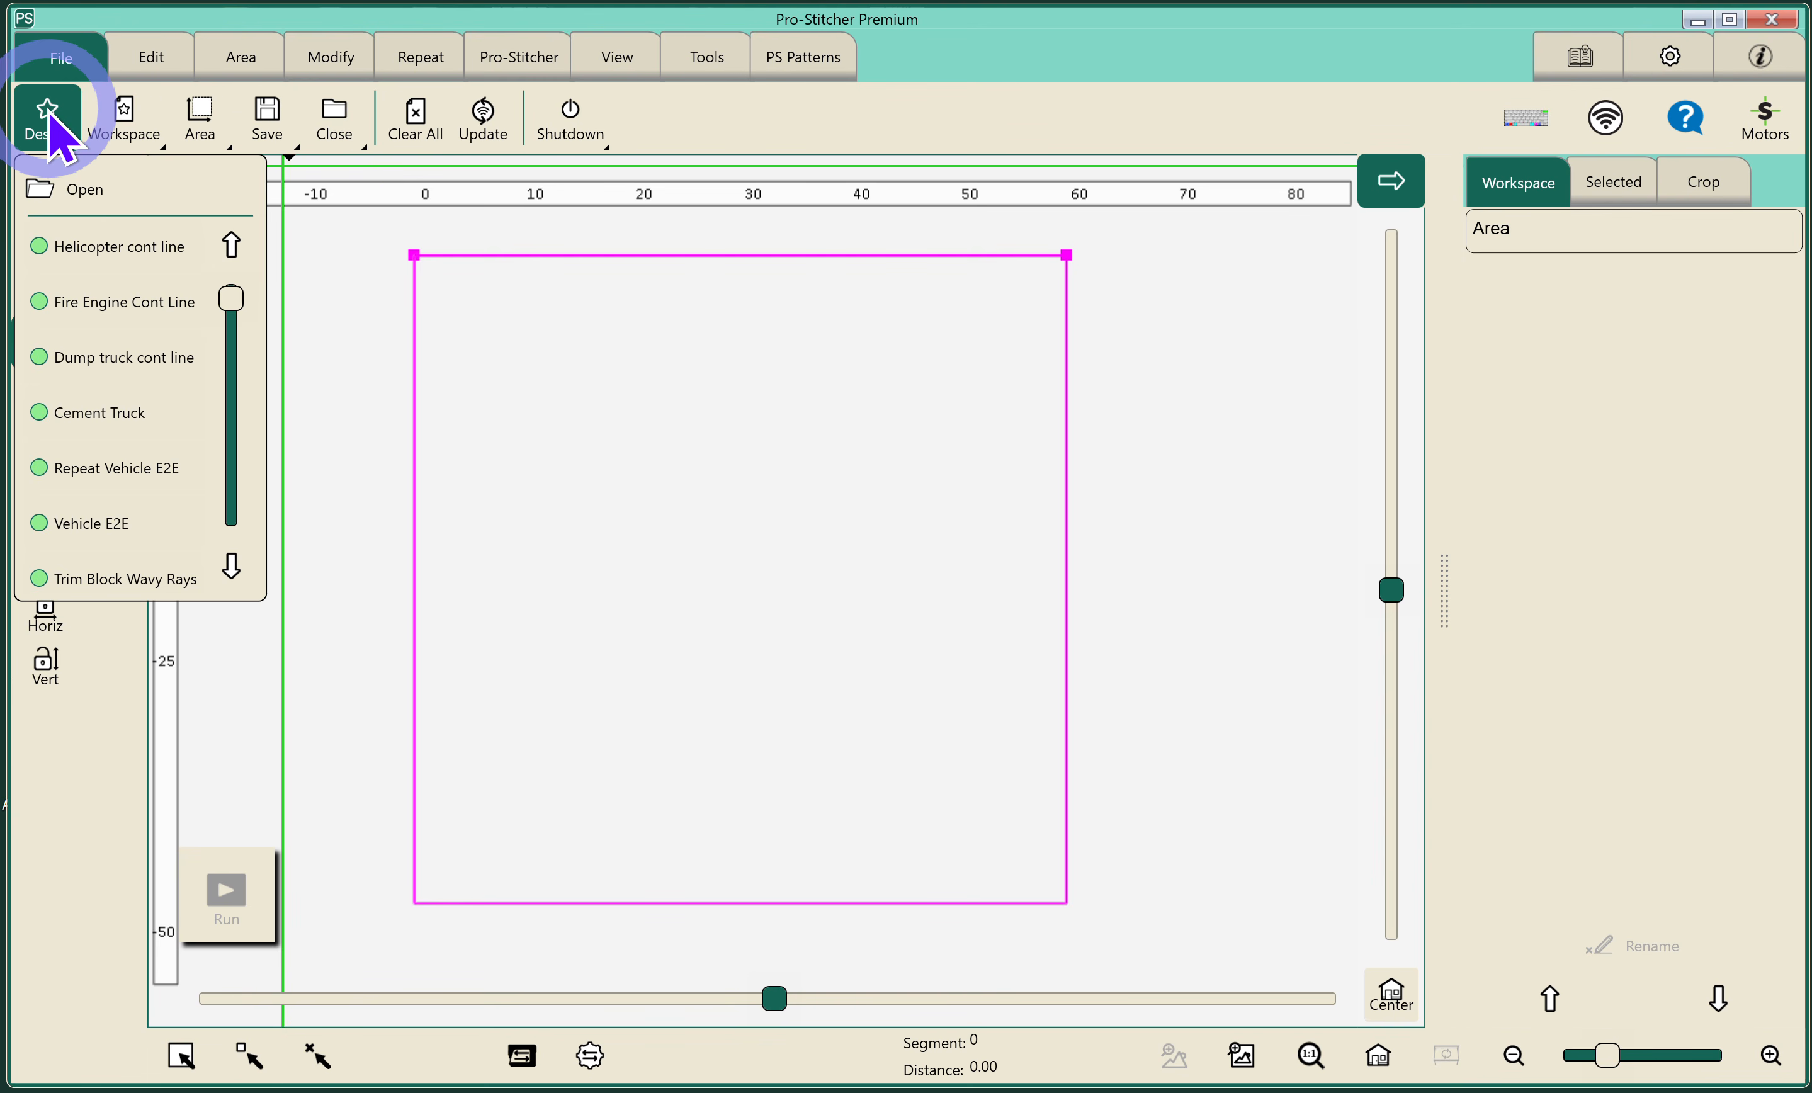
left_click(86, 191)
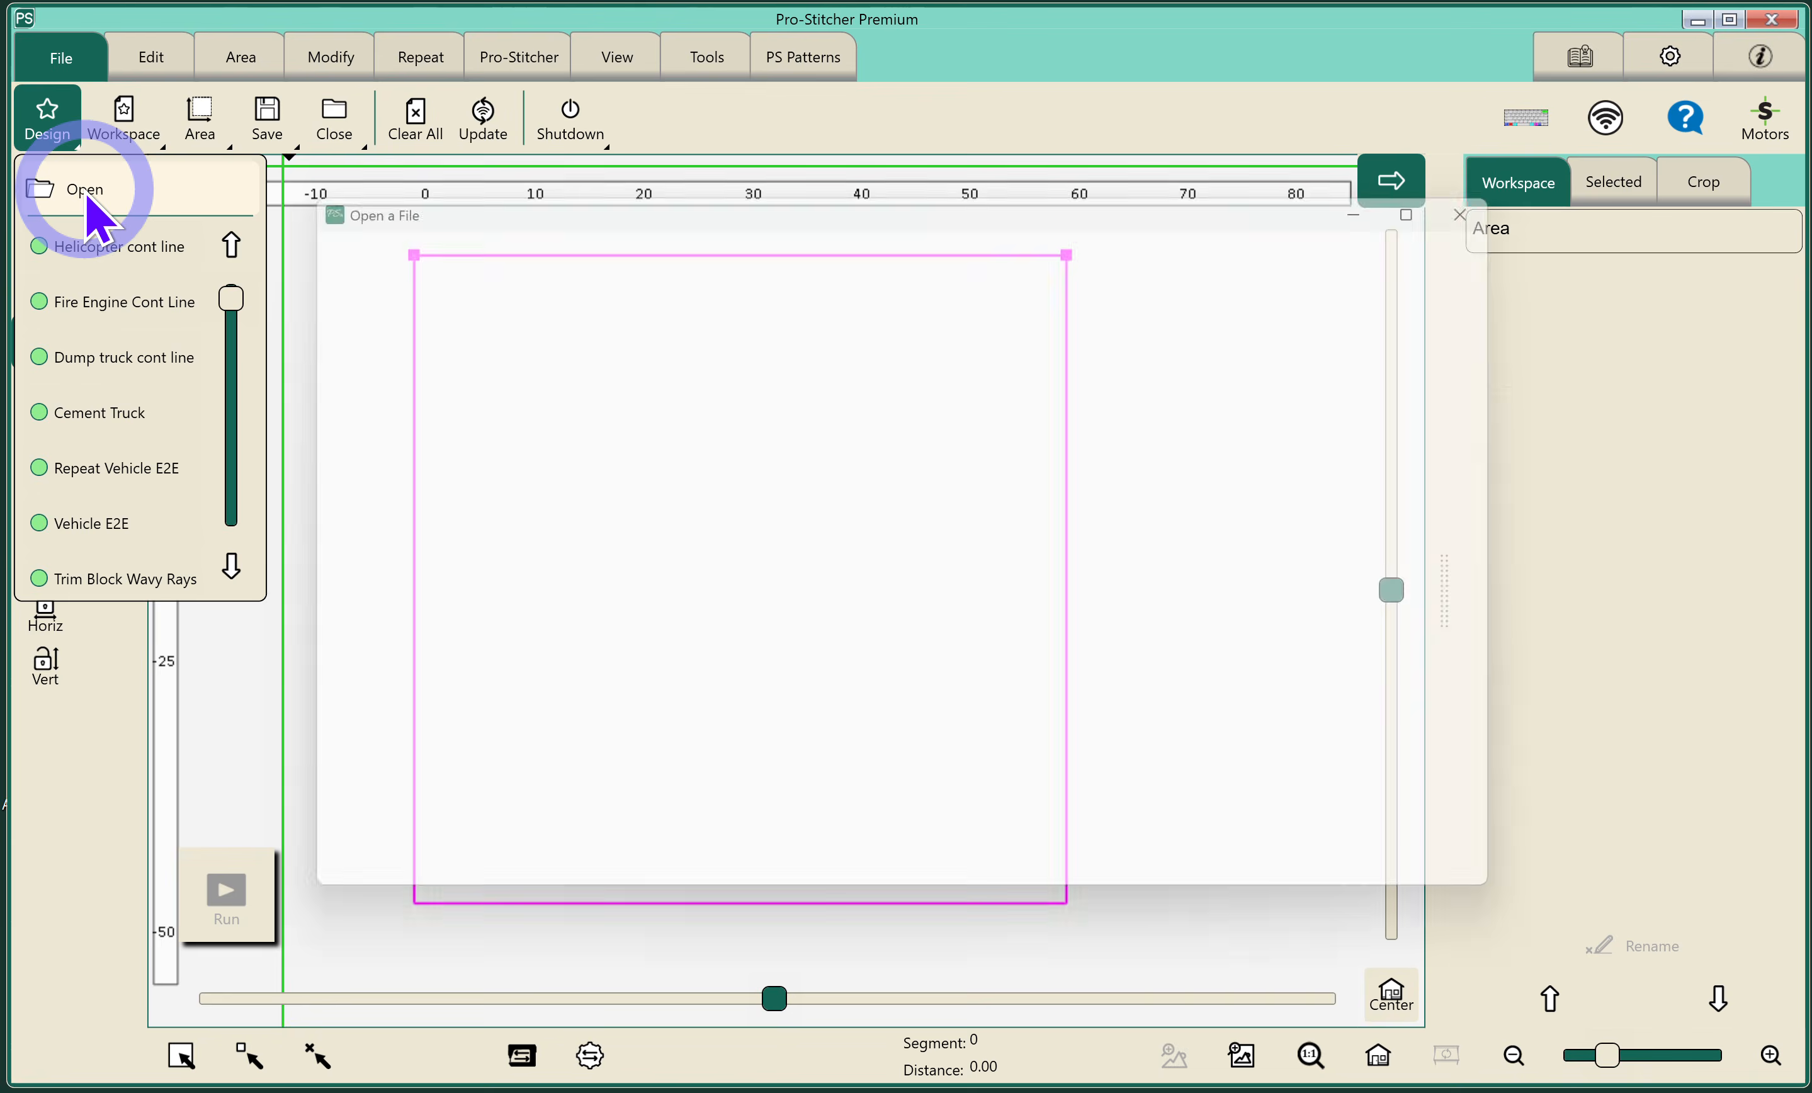
left_click(958, 810)
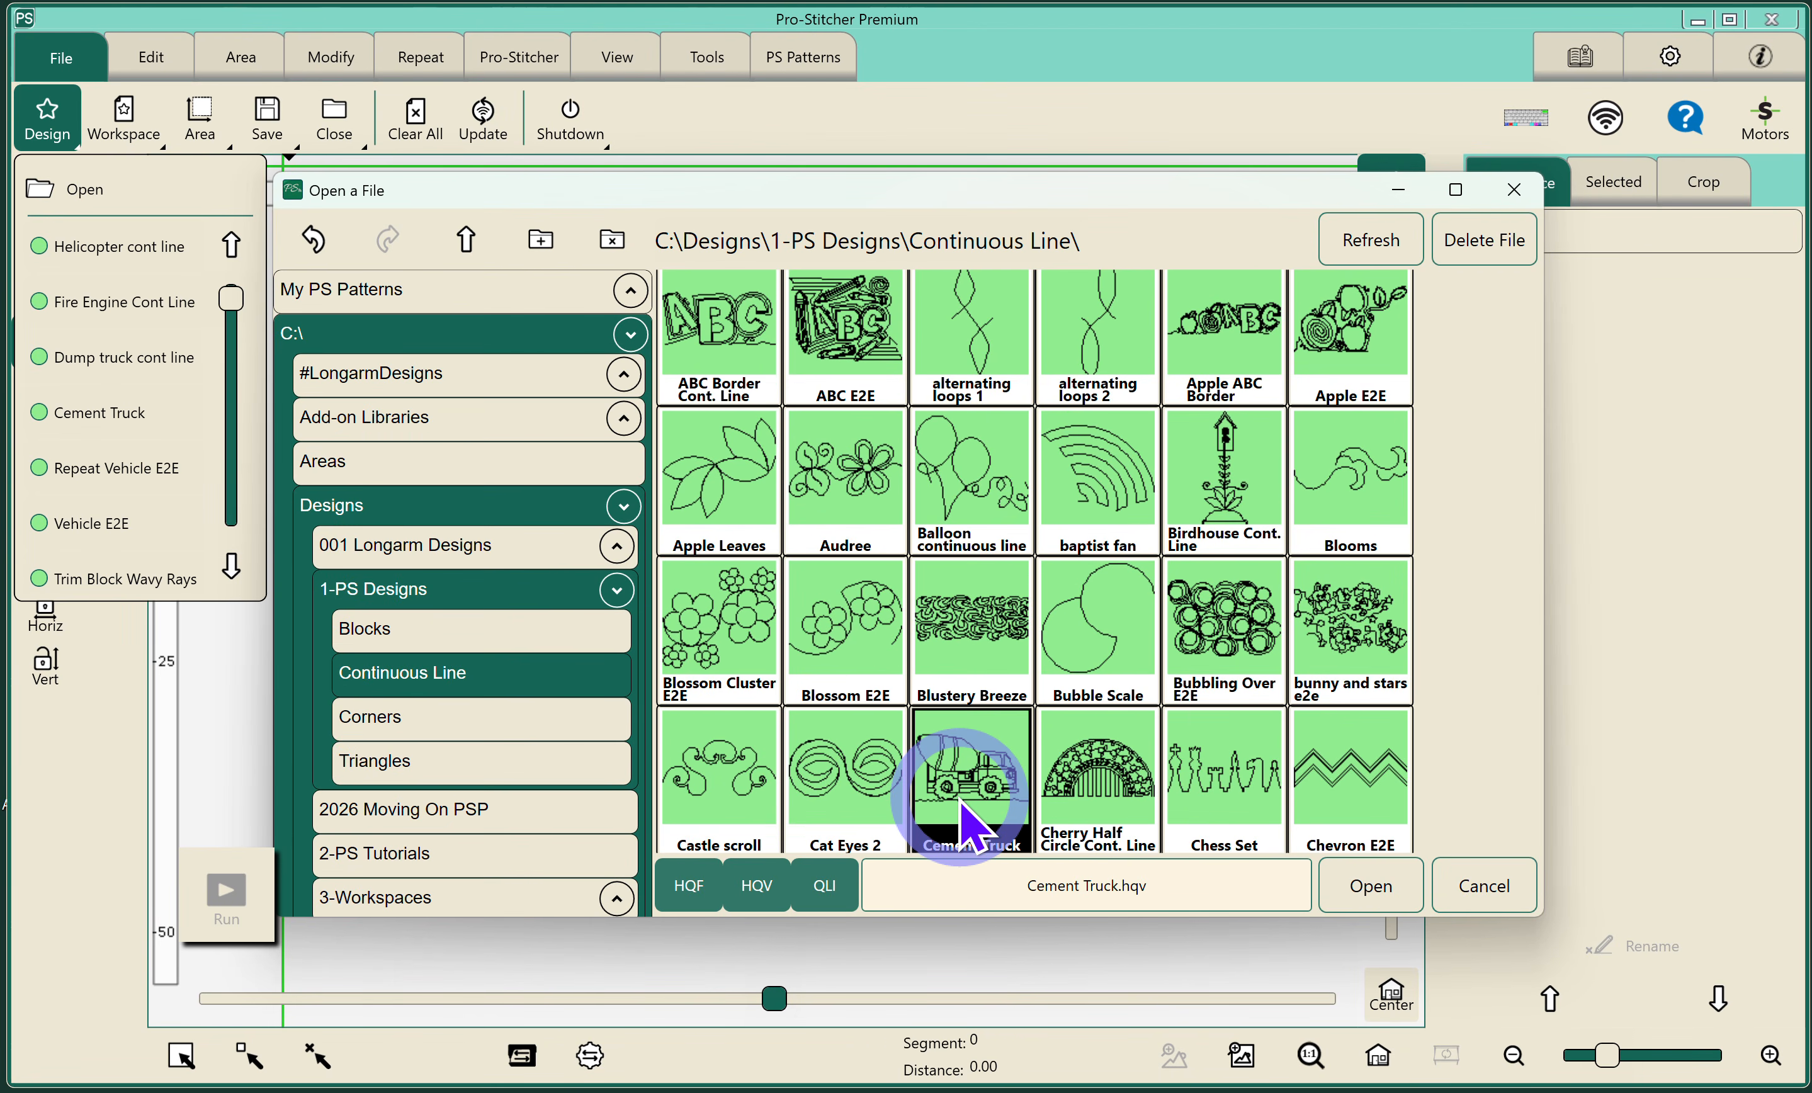
left_click(1369, 893)
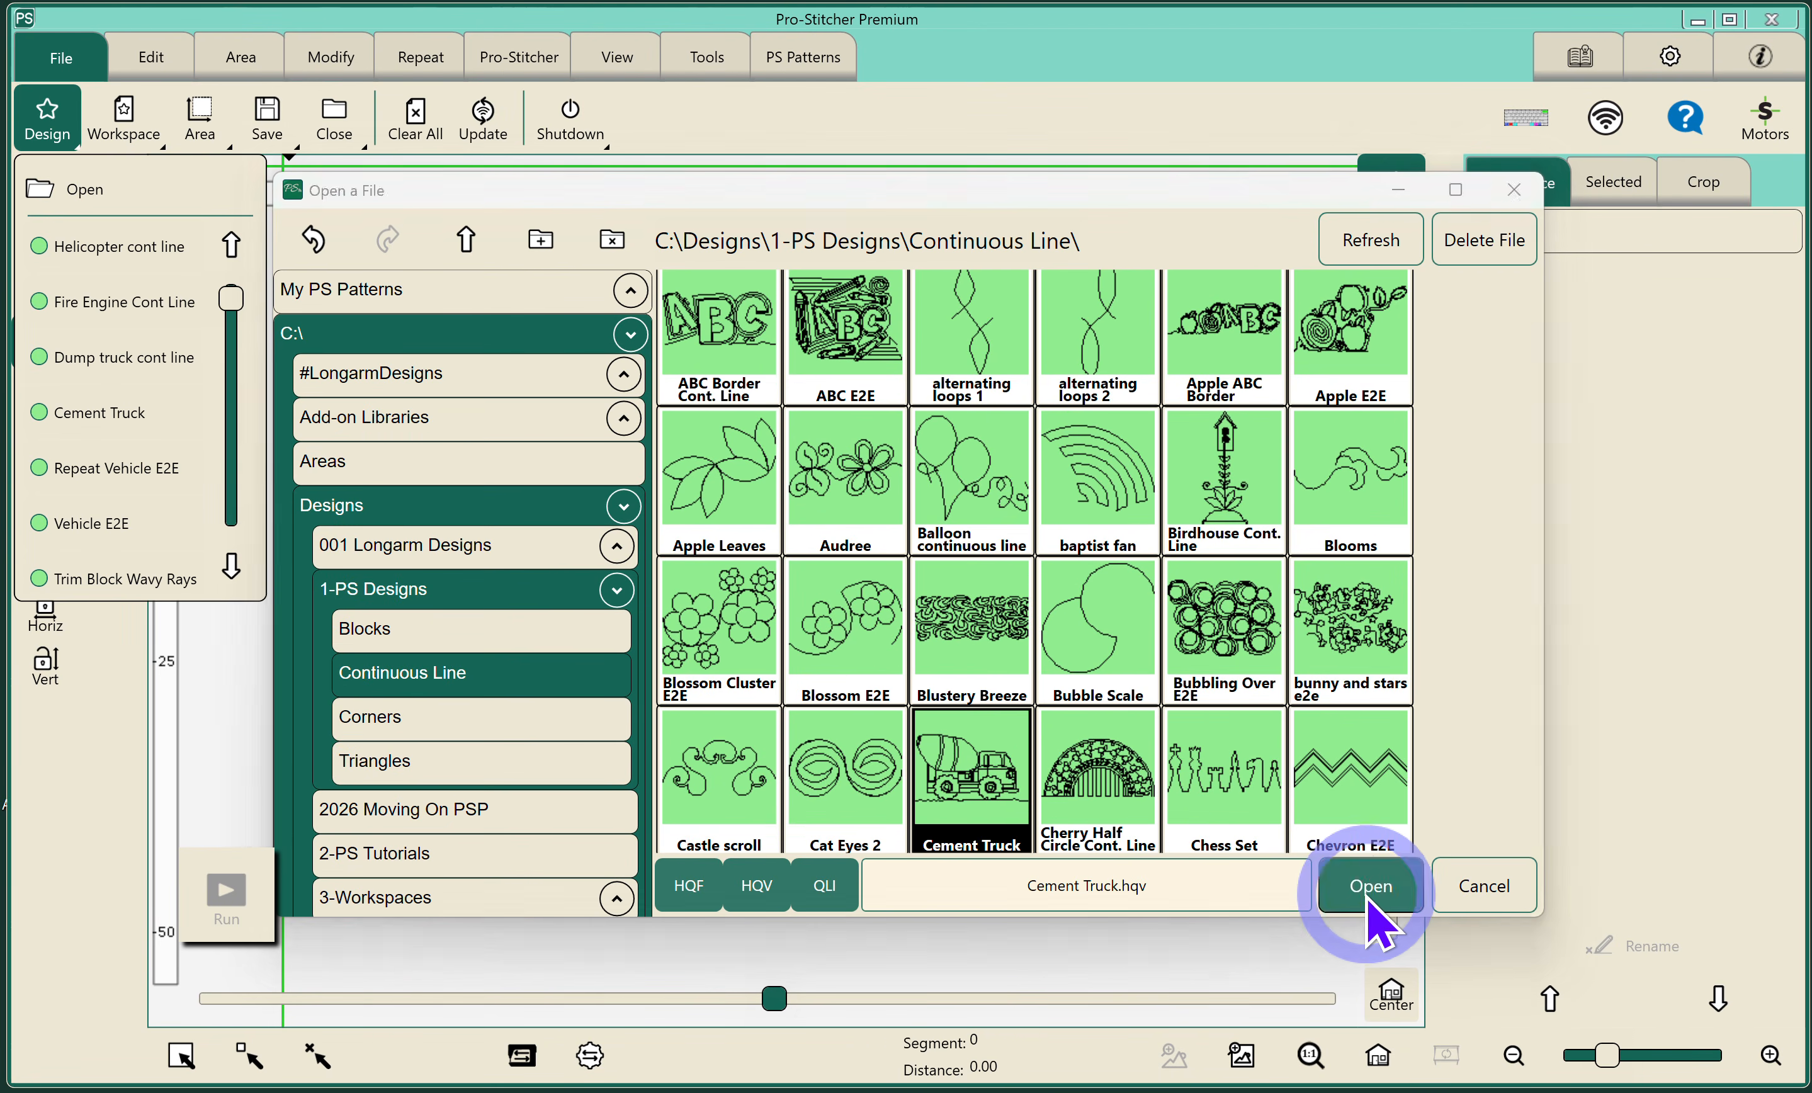
- Set designs to load with their start point at the crosshairs, and place the crosshairs just outside the area's upper-left corner
left_click(1664, 74)
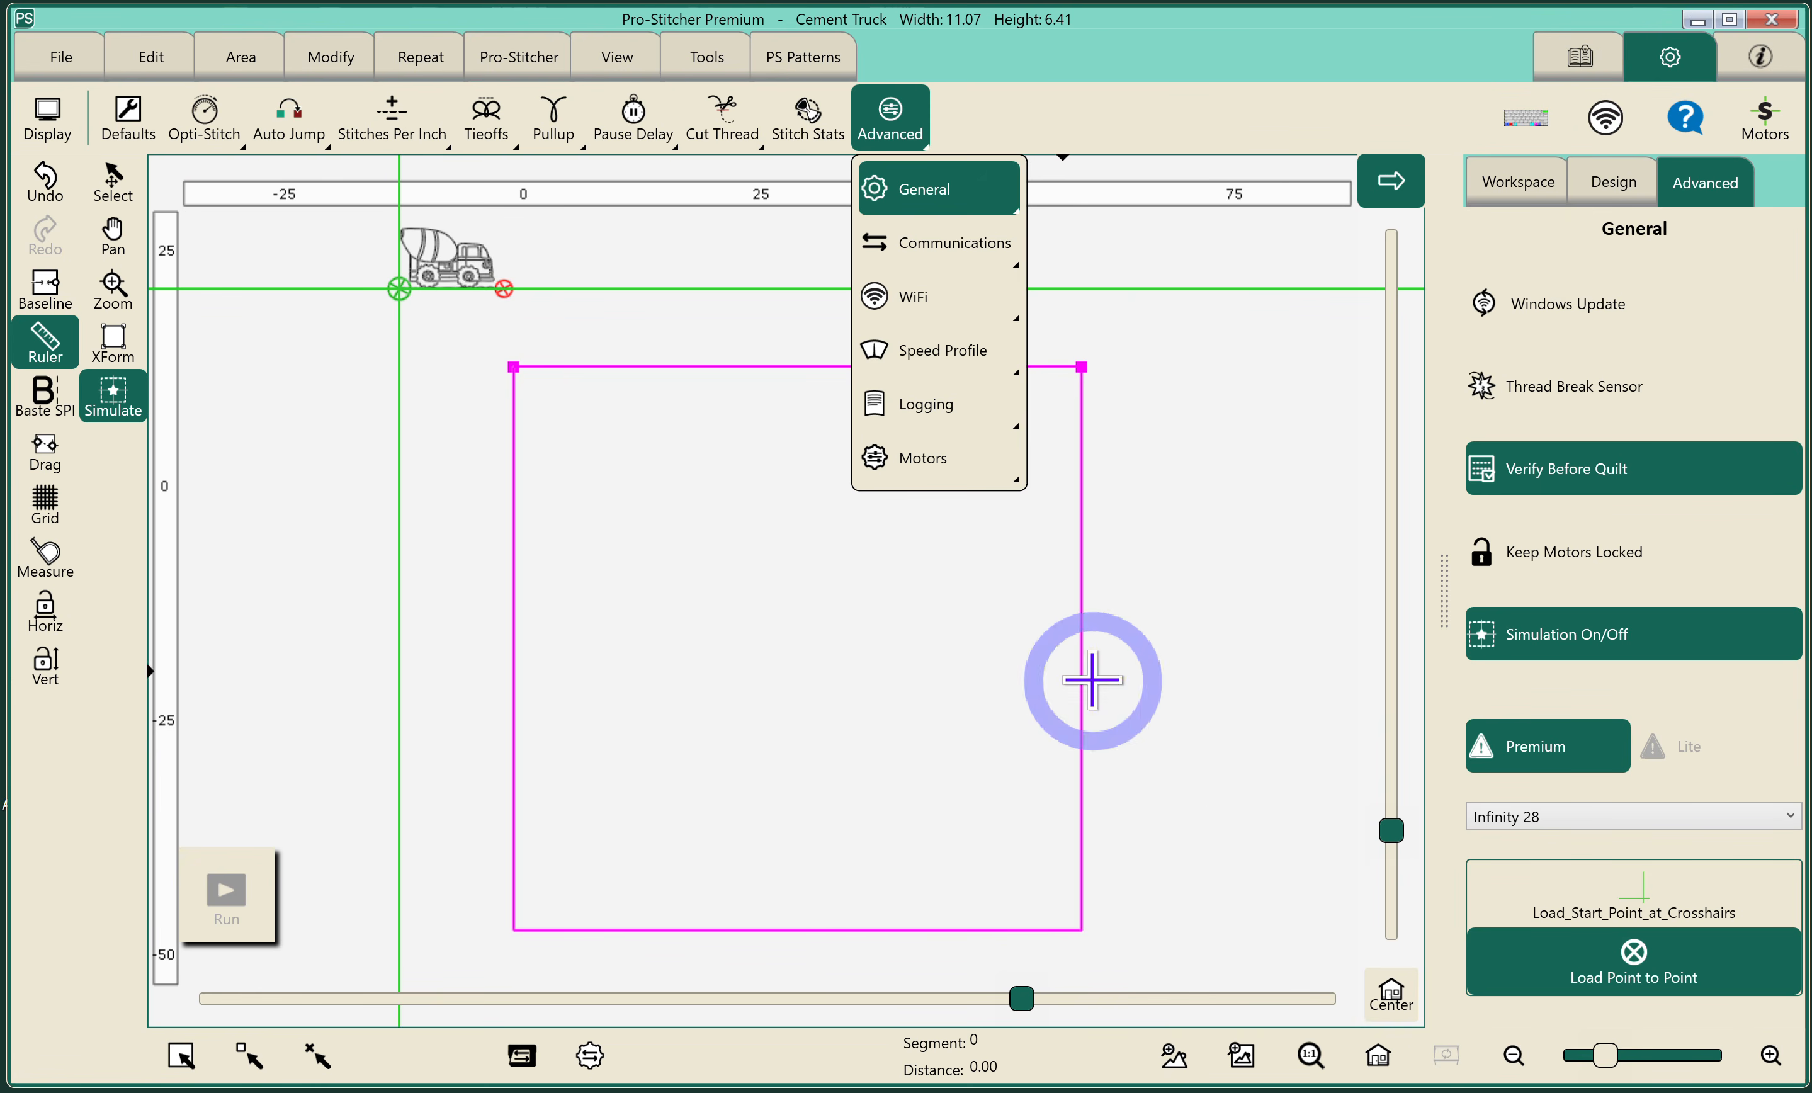
left_click(1525, 900)
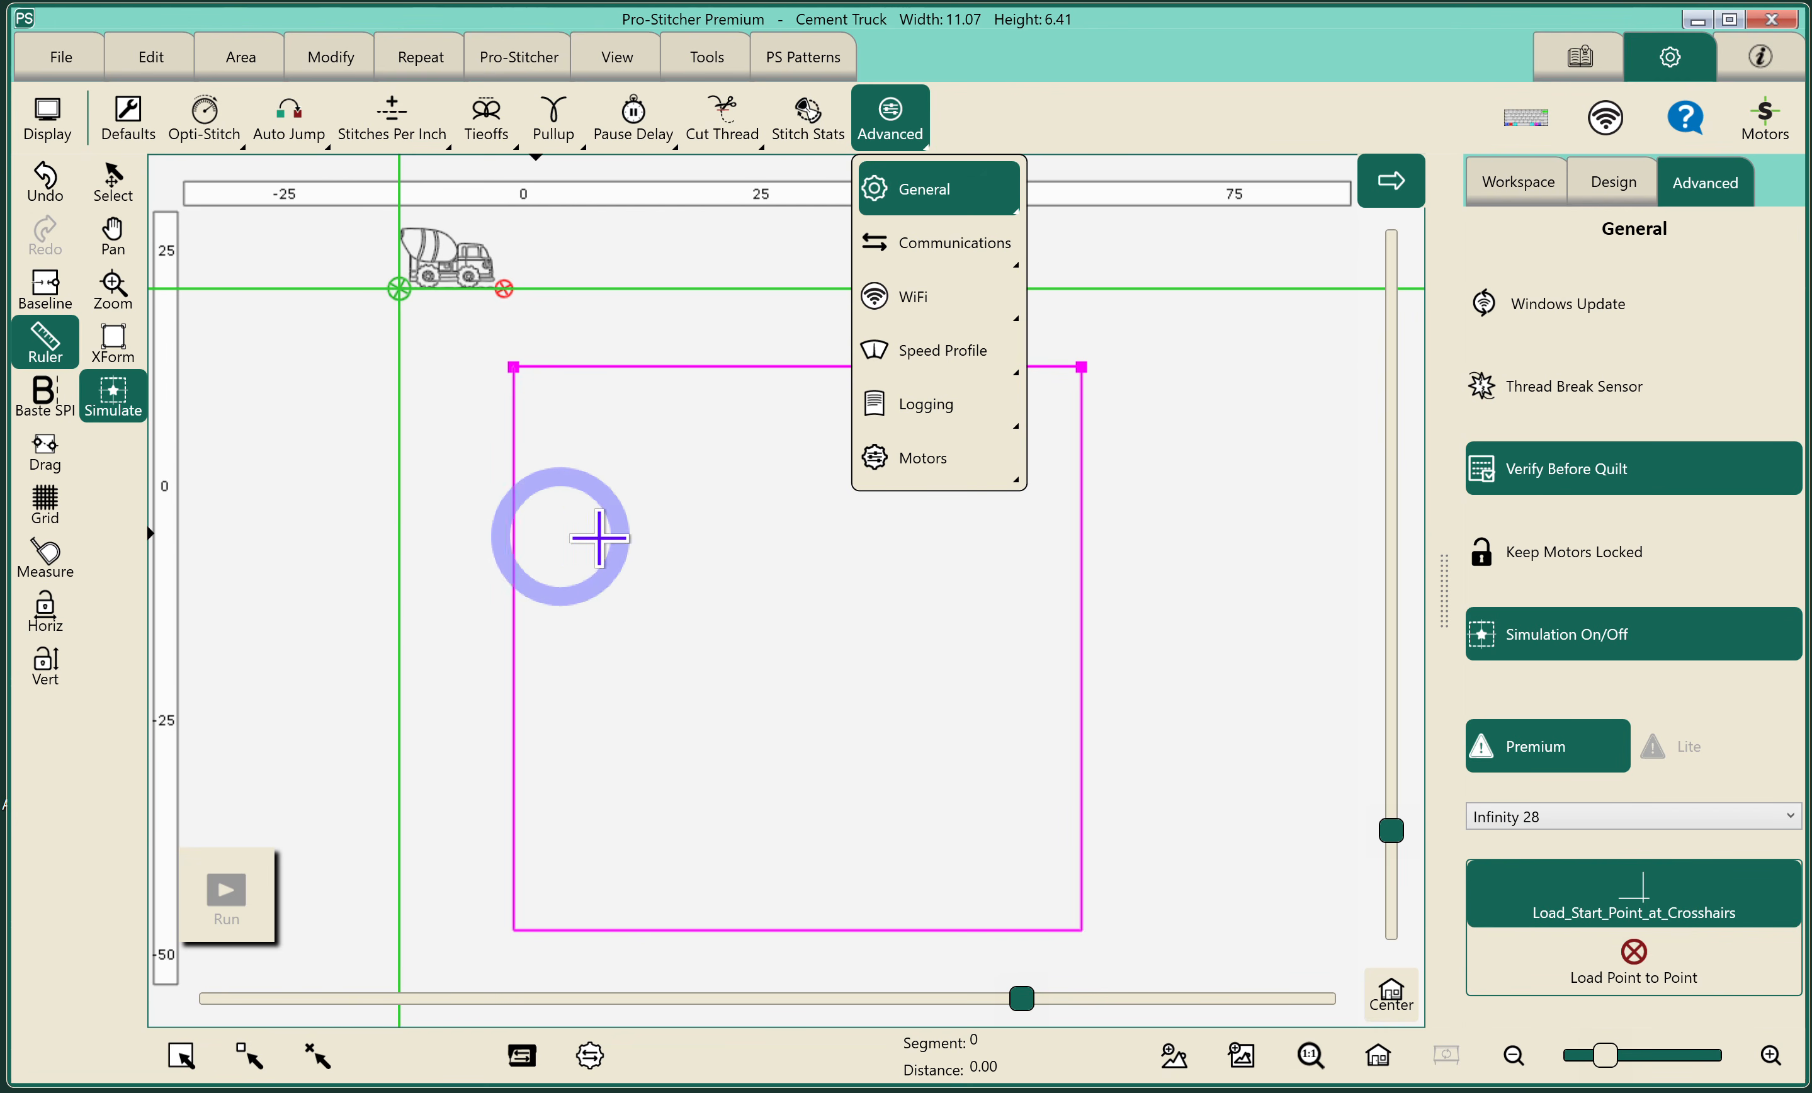
left_click(438, 439)
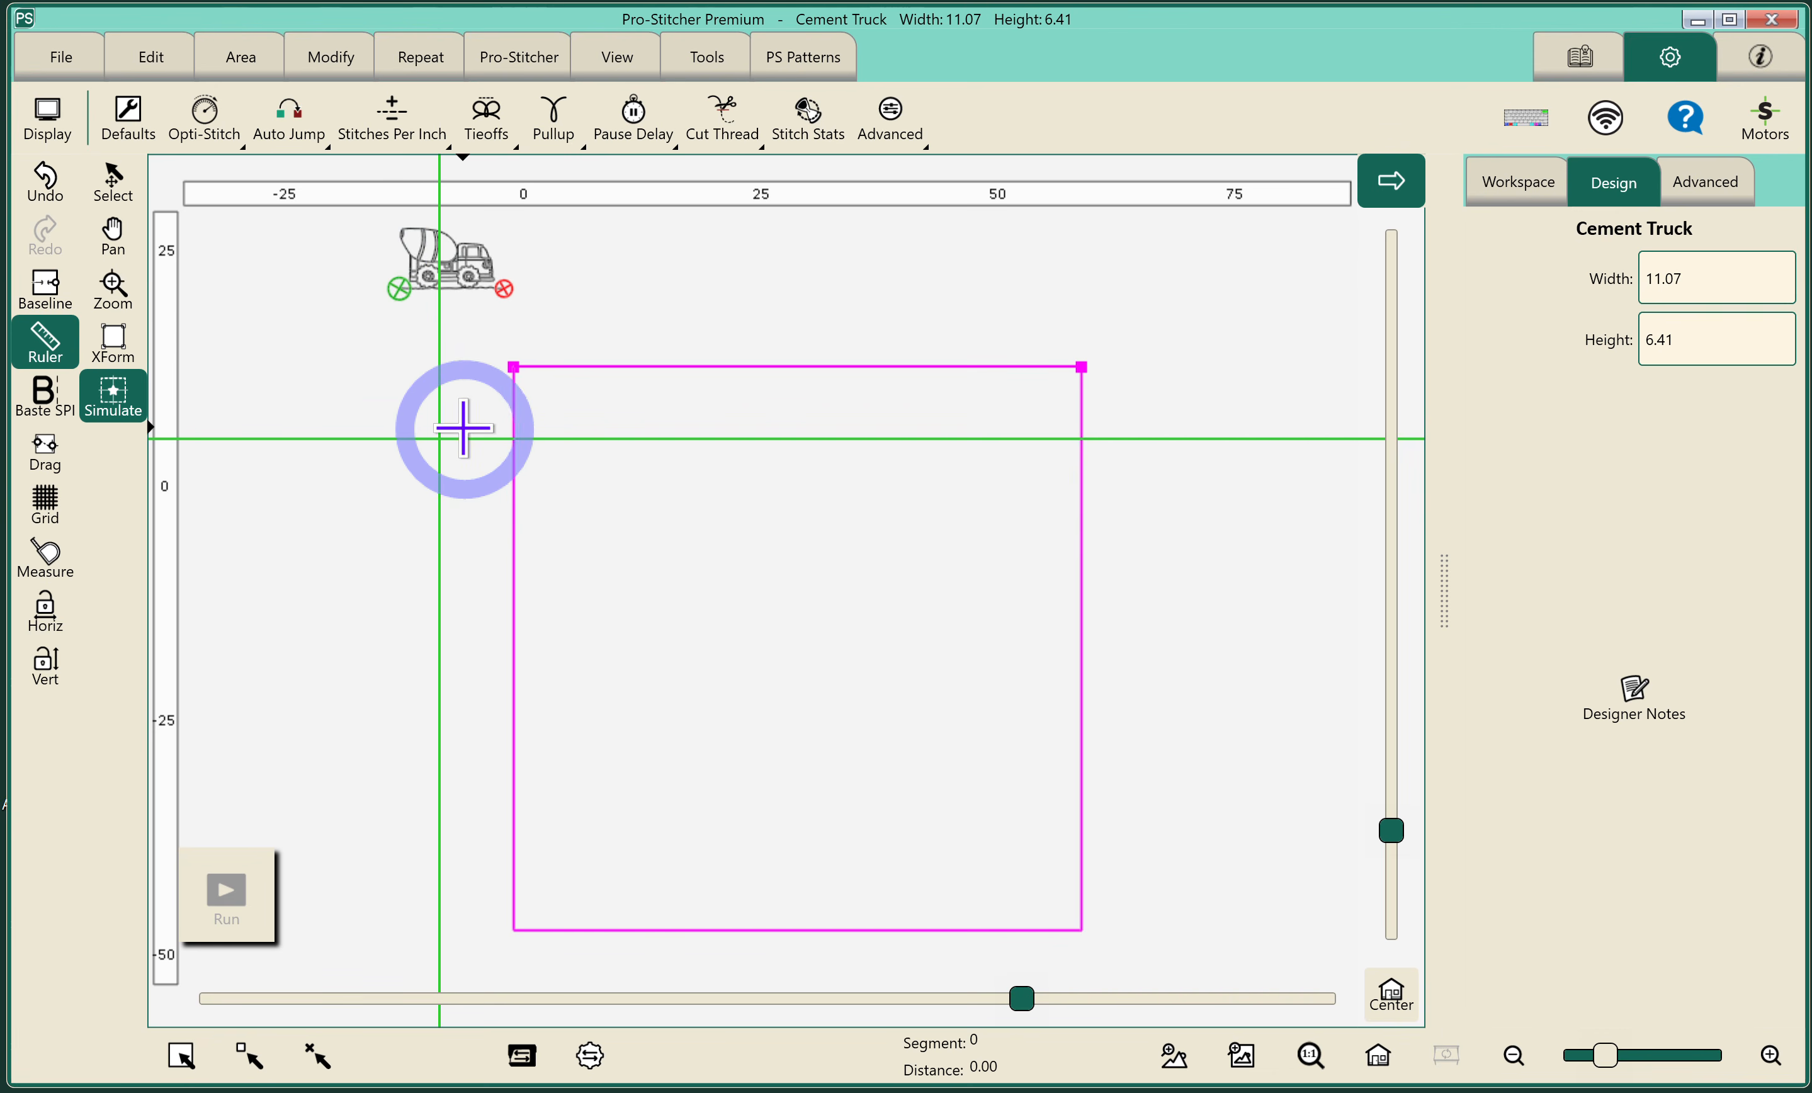
- Load the Dump truck cont line design from the Continuous Line folder at the crosshairs
left_click(53, 68)
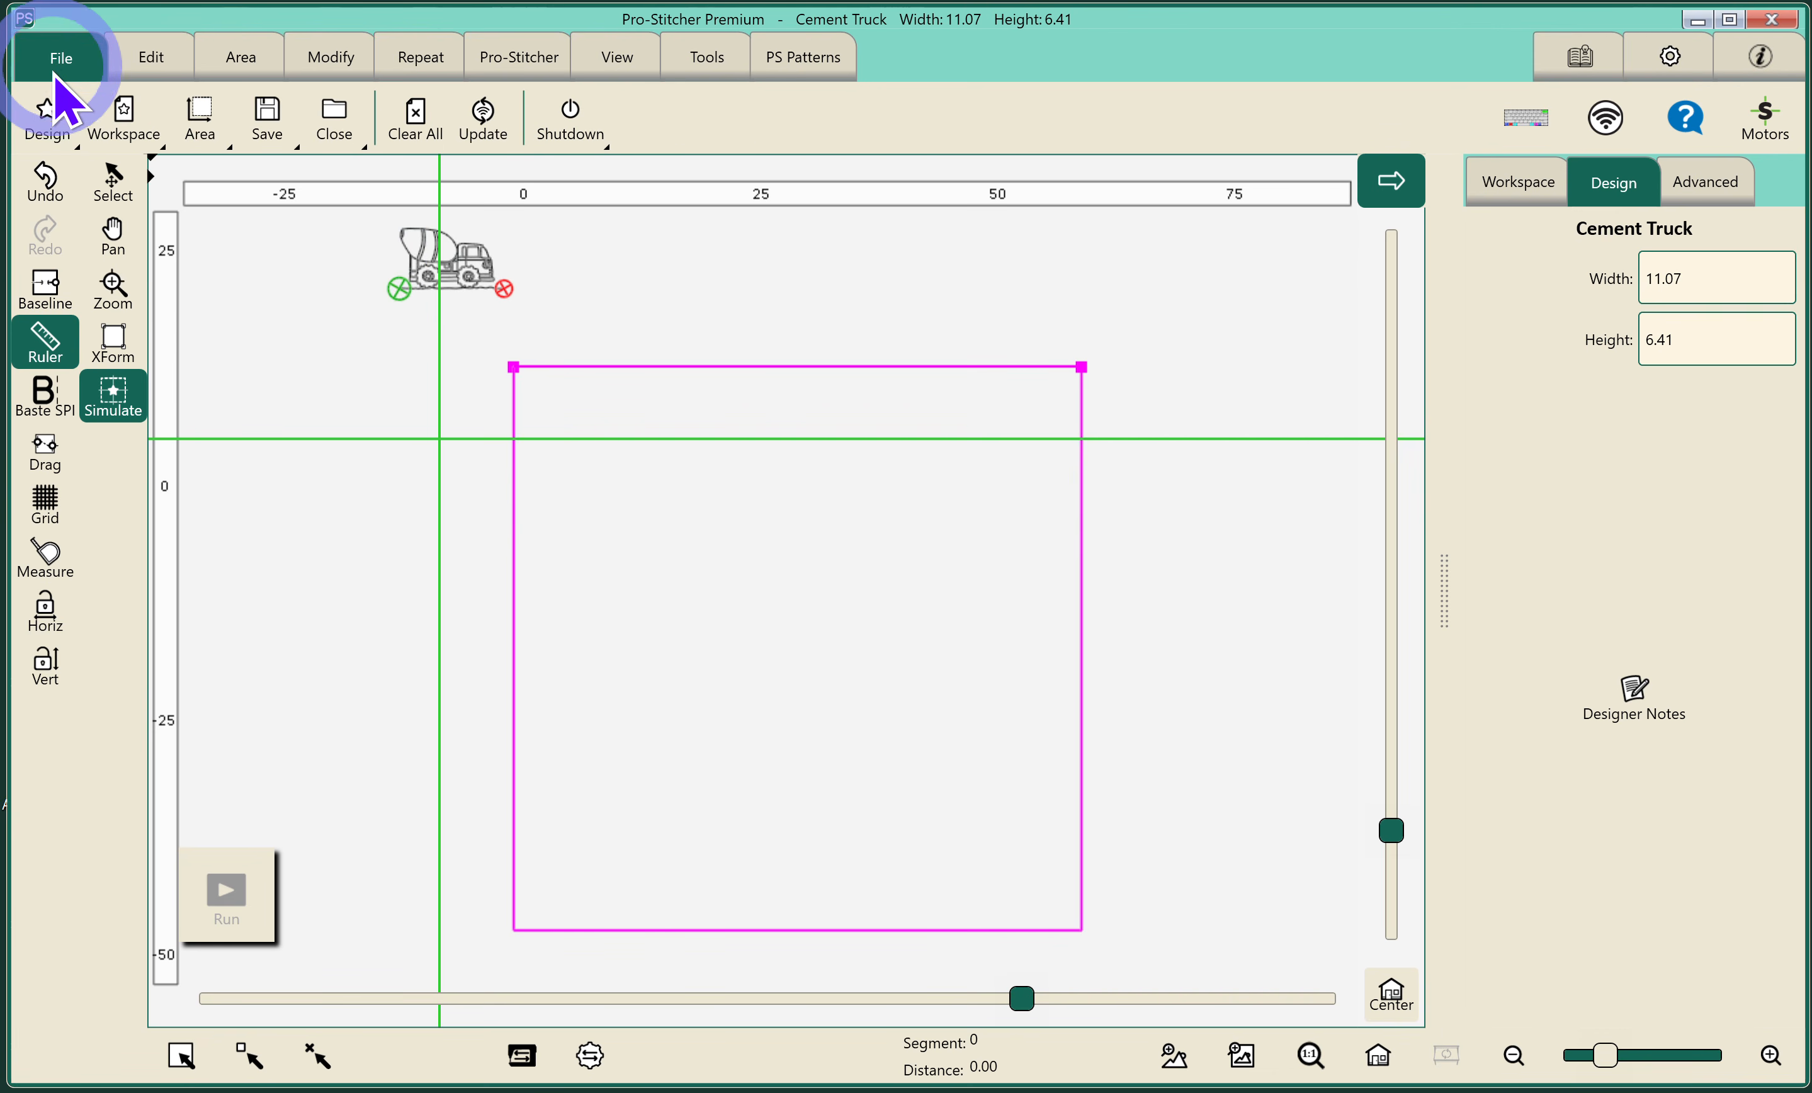
left_click(62, 112)
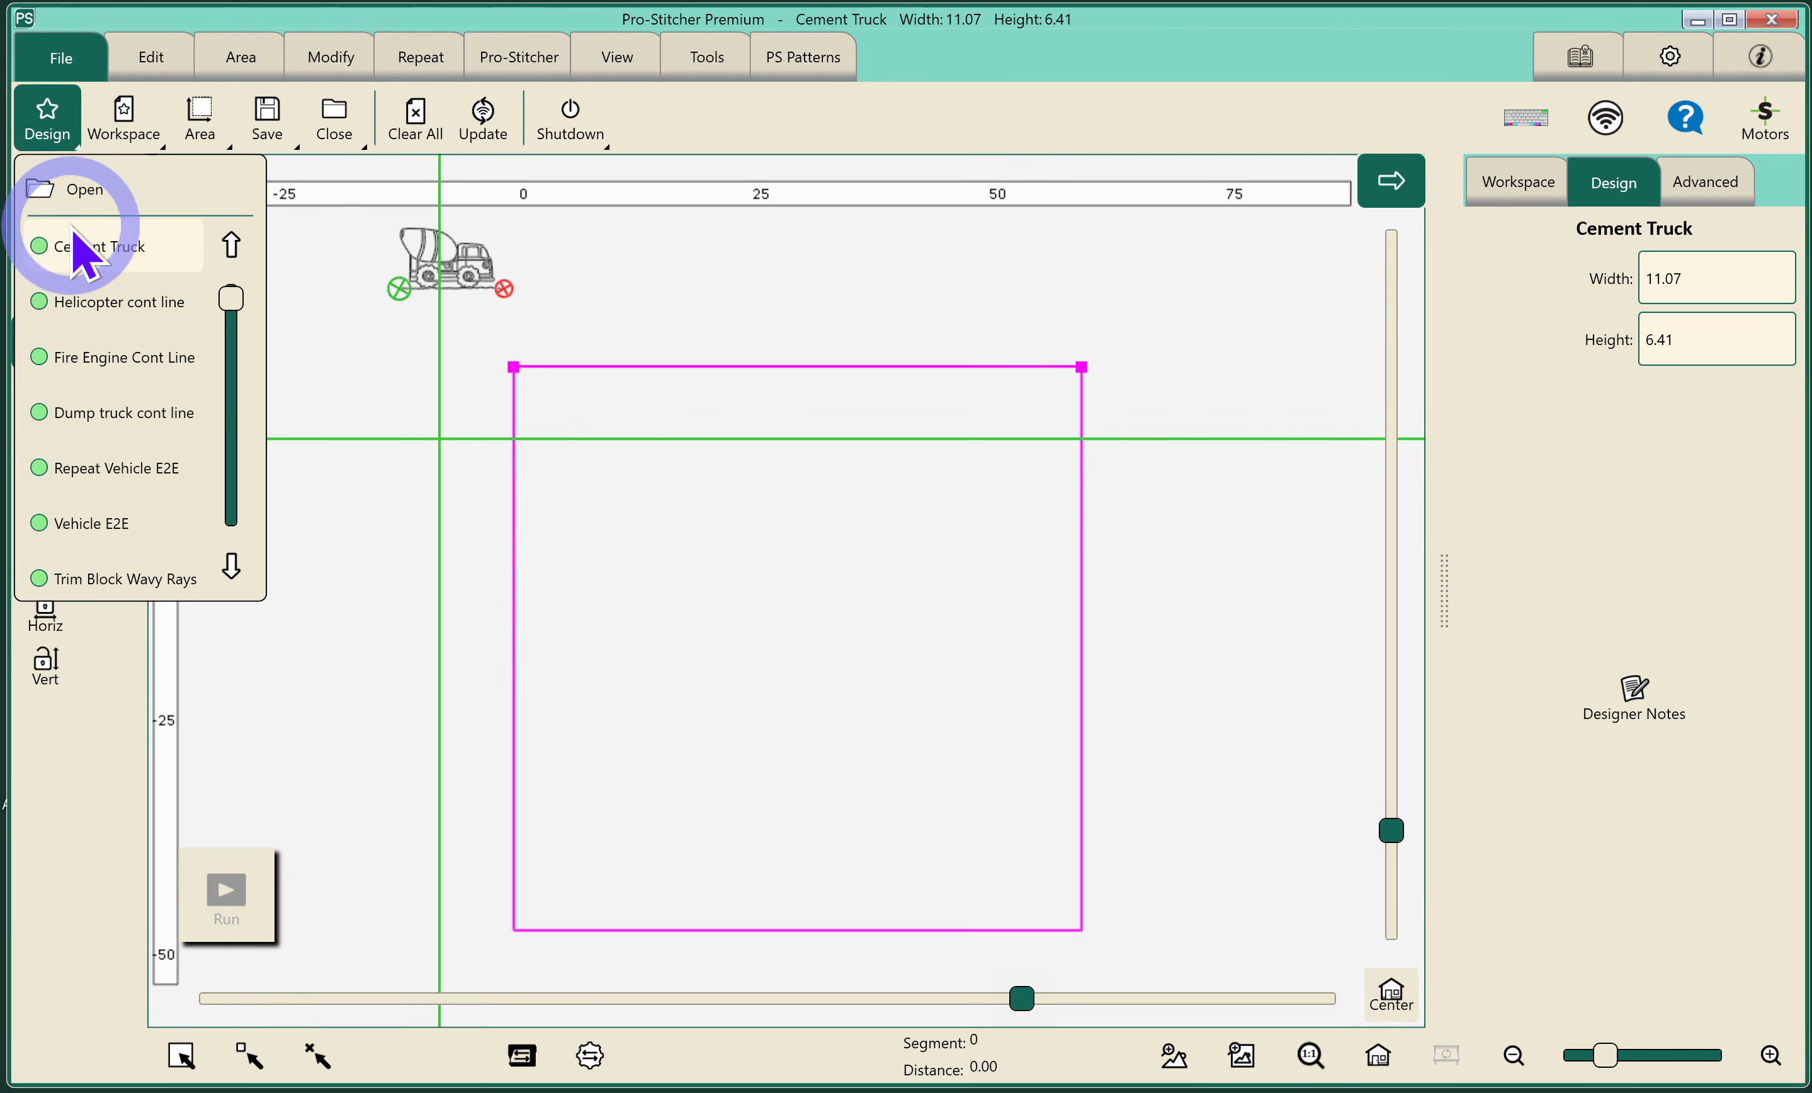
left_click(74, 188)
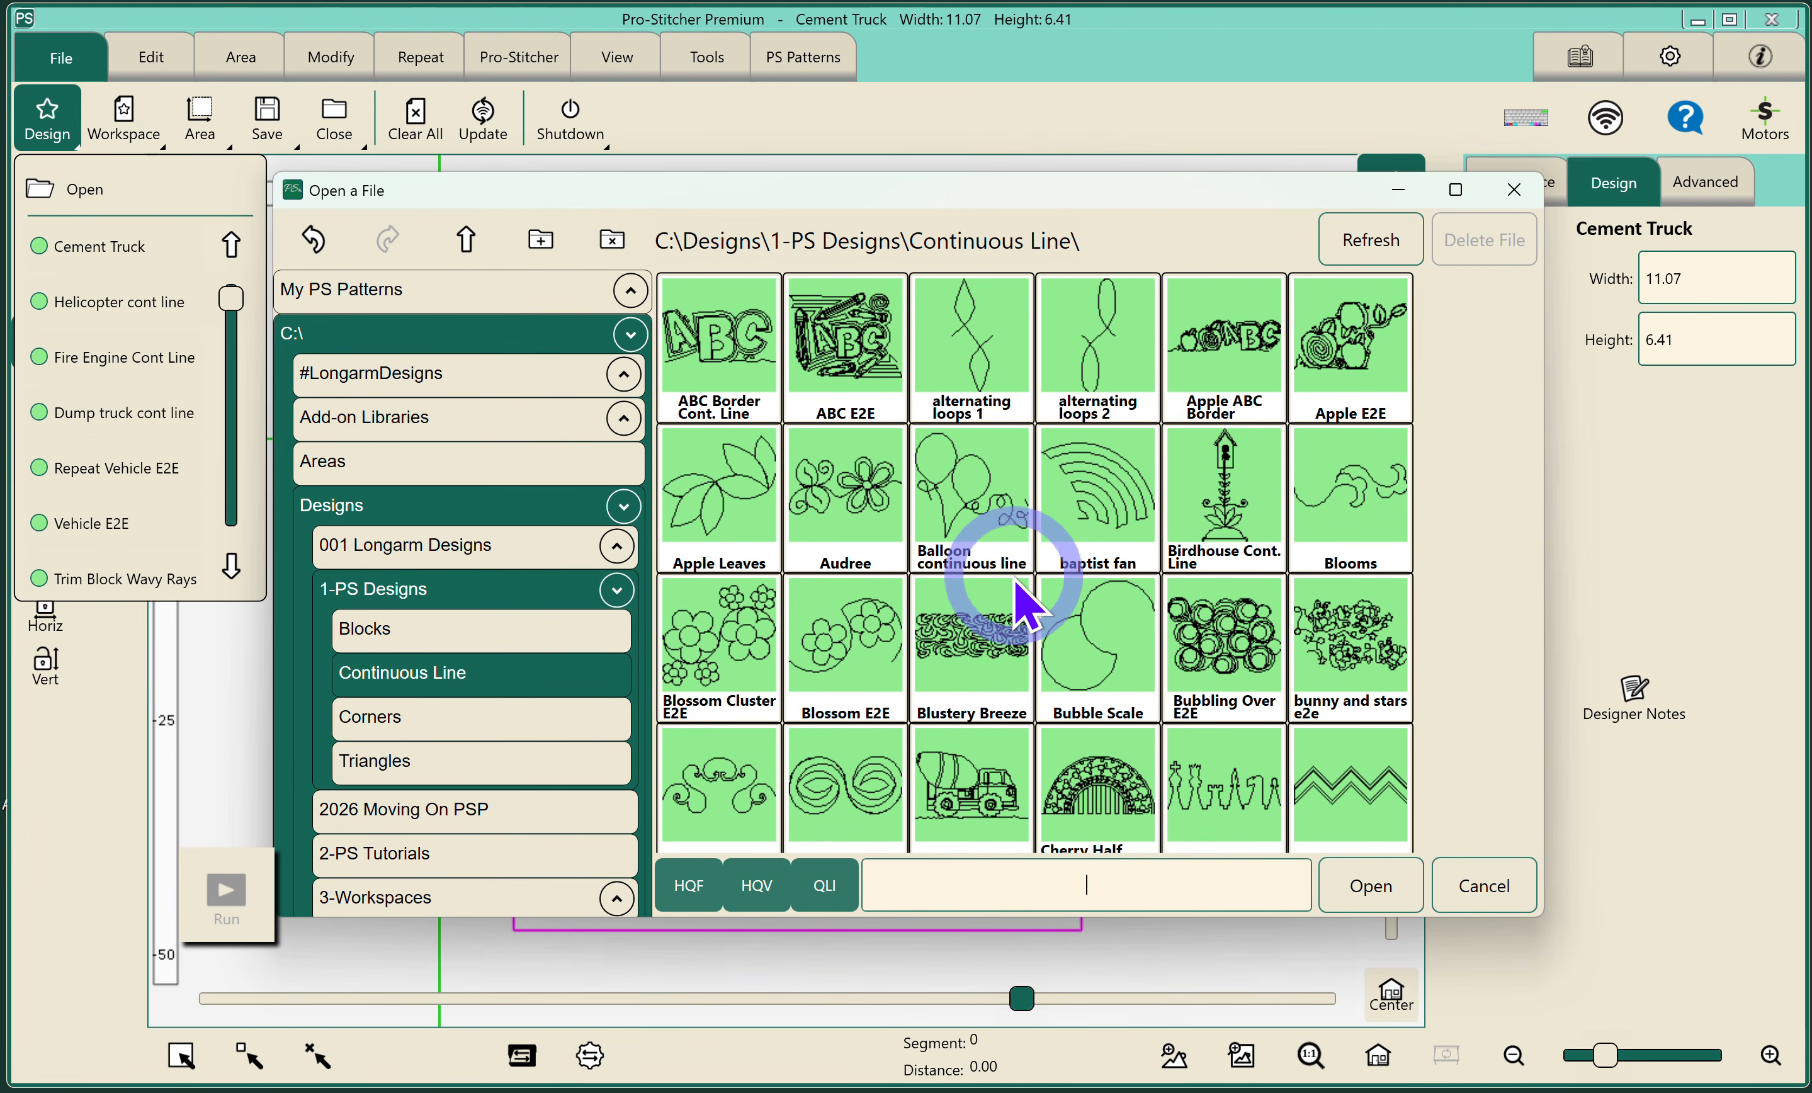
scroll(1016, 593, "down", 4)
scroll(1025, 600, "down", 5)
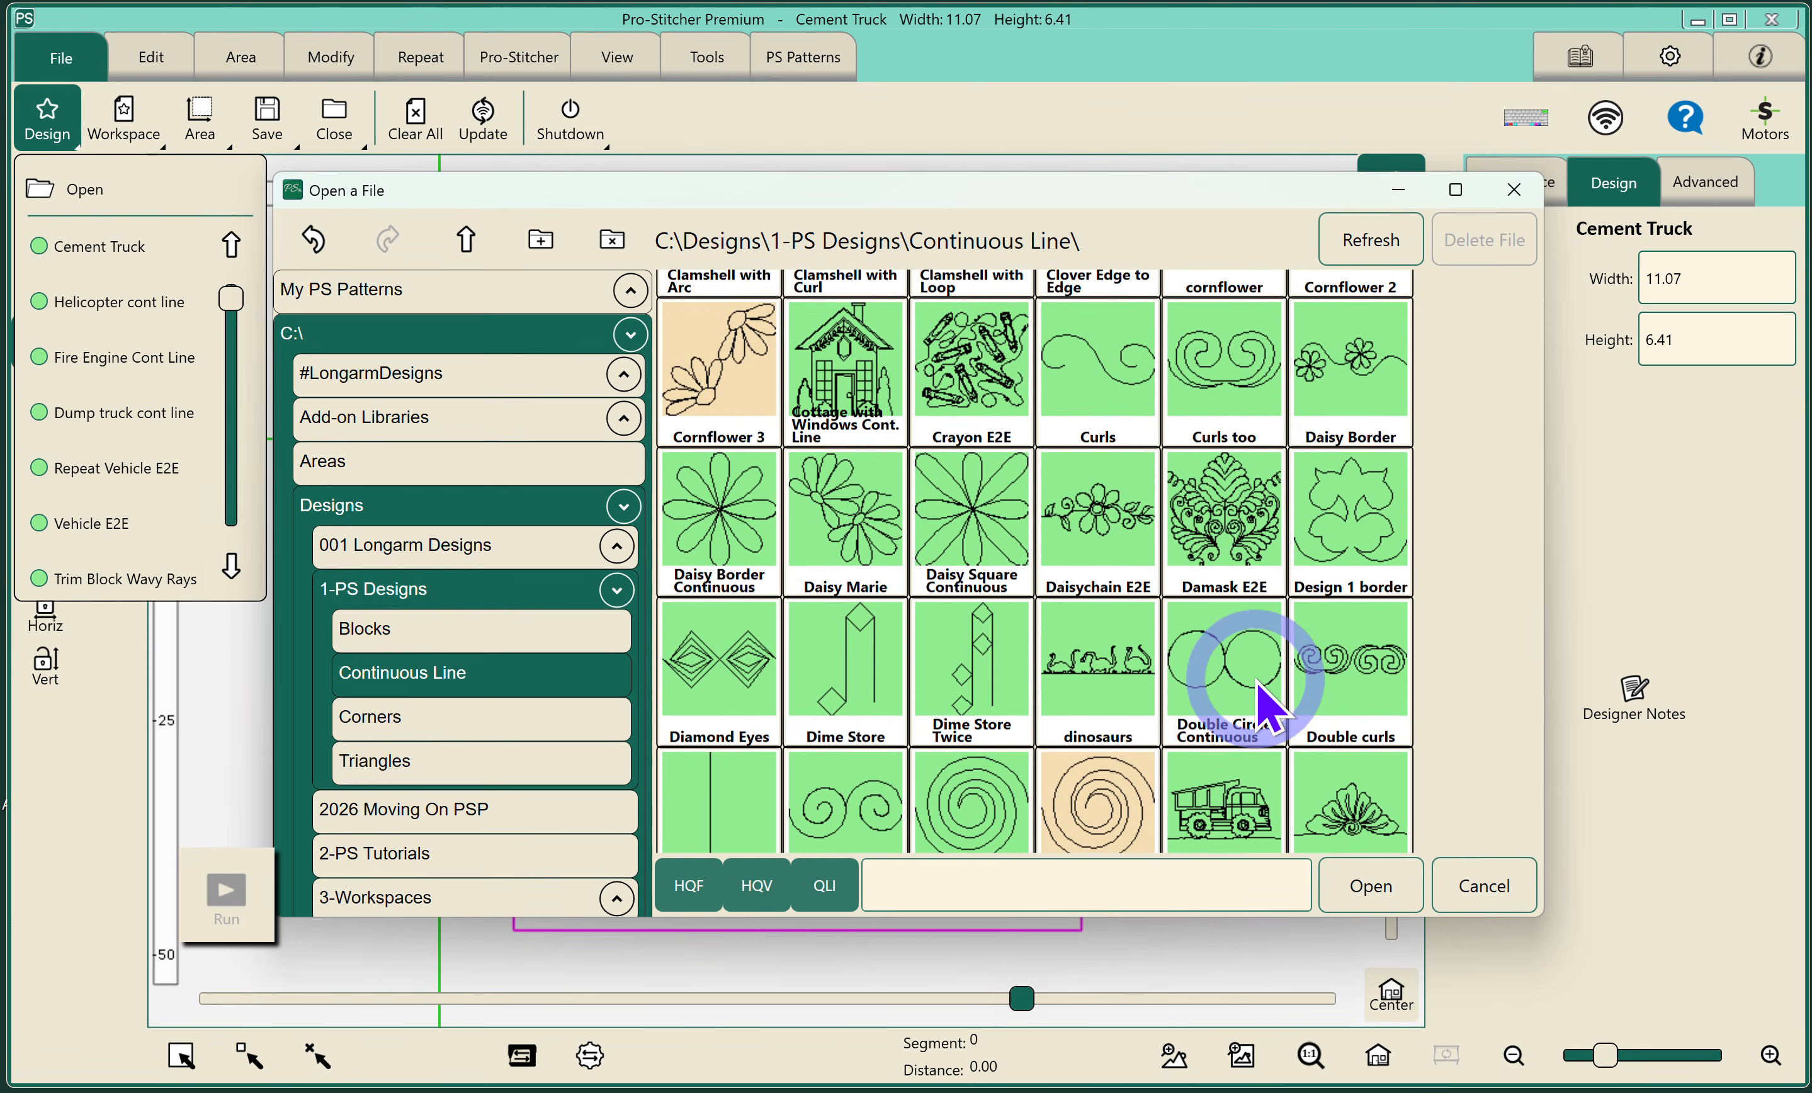
scroll(1256, 707, "down", 2)
left_click(1253, 755)
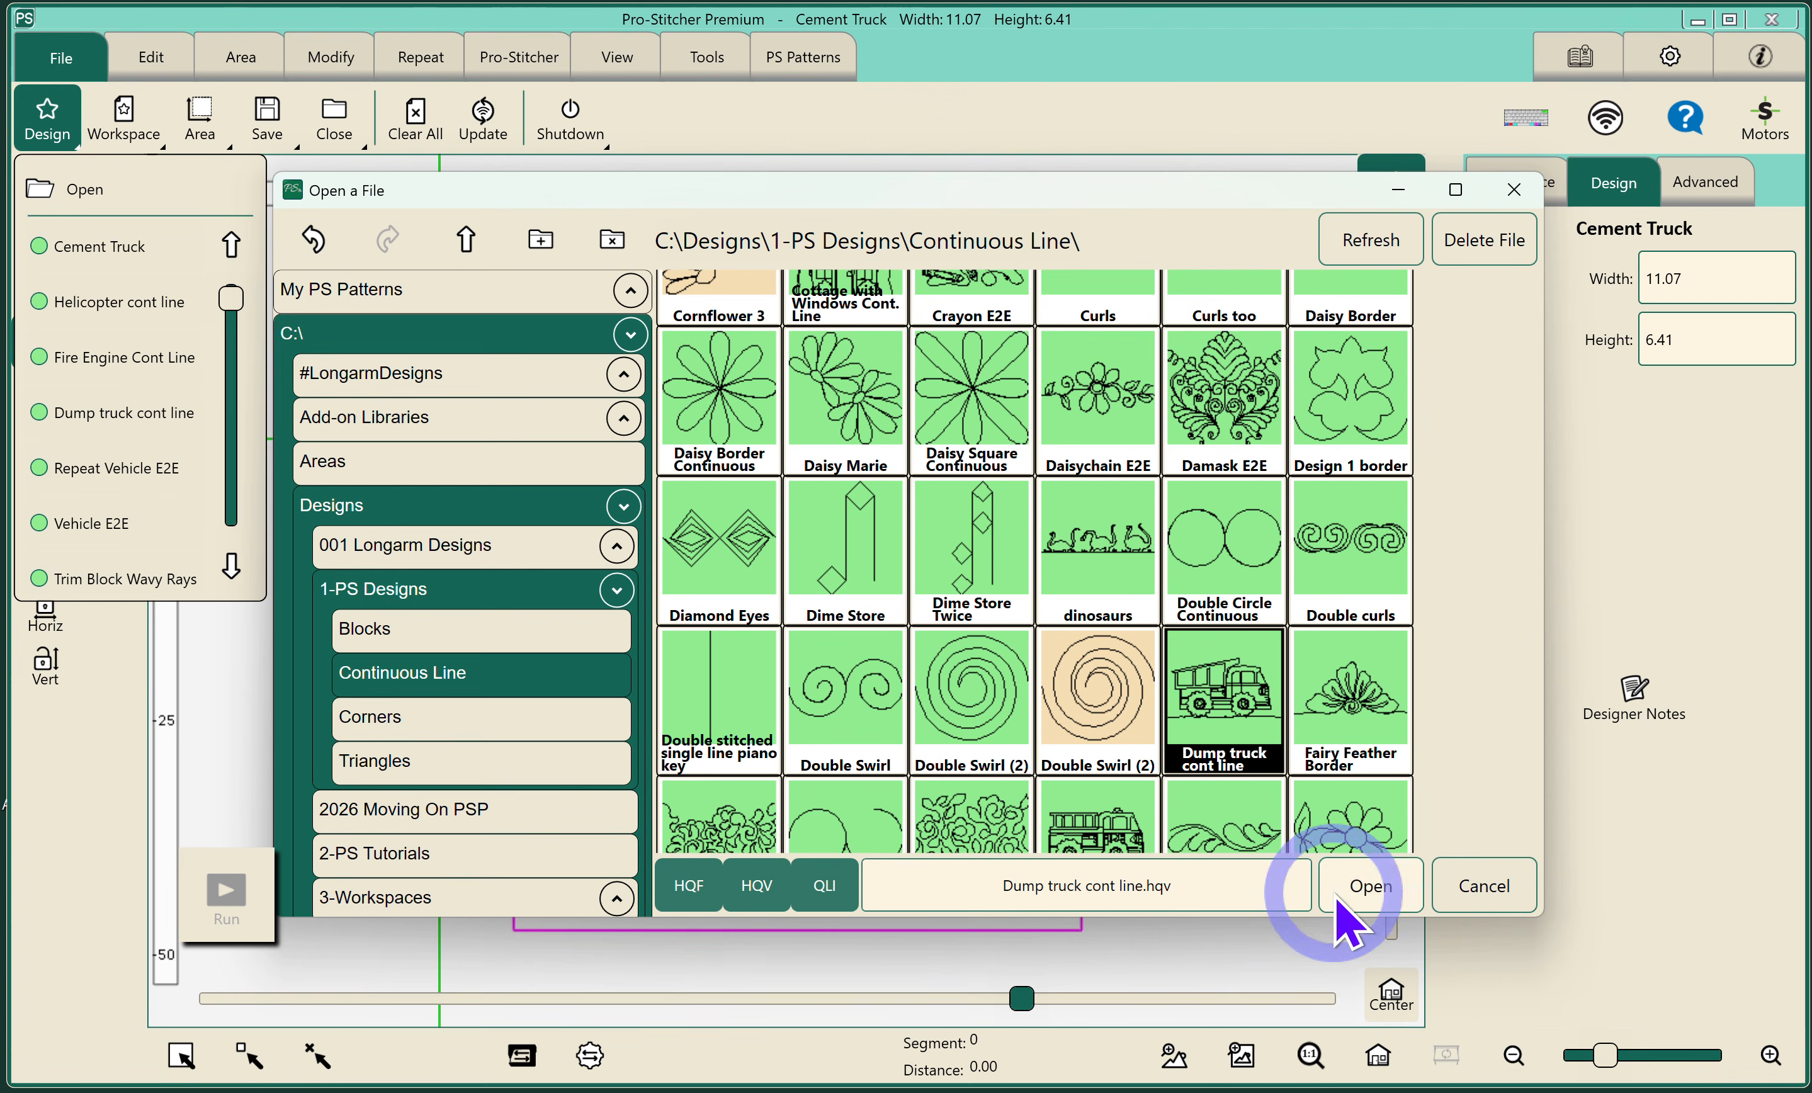
double_click(1239, 719)
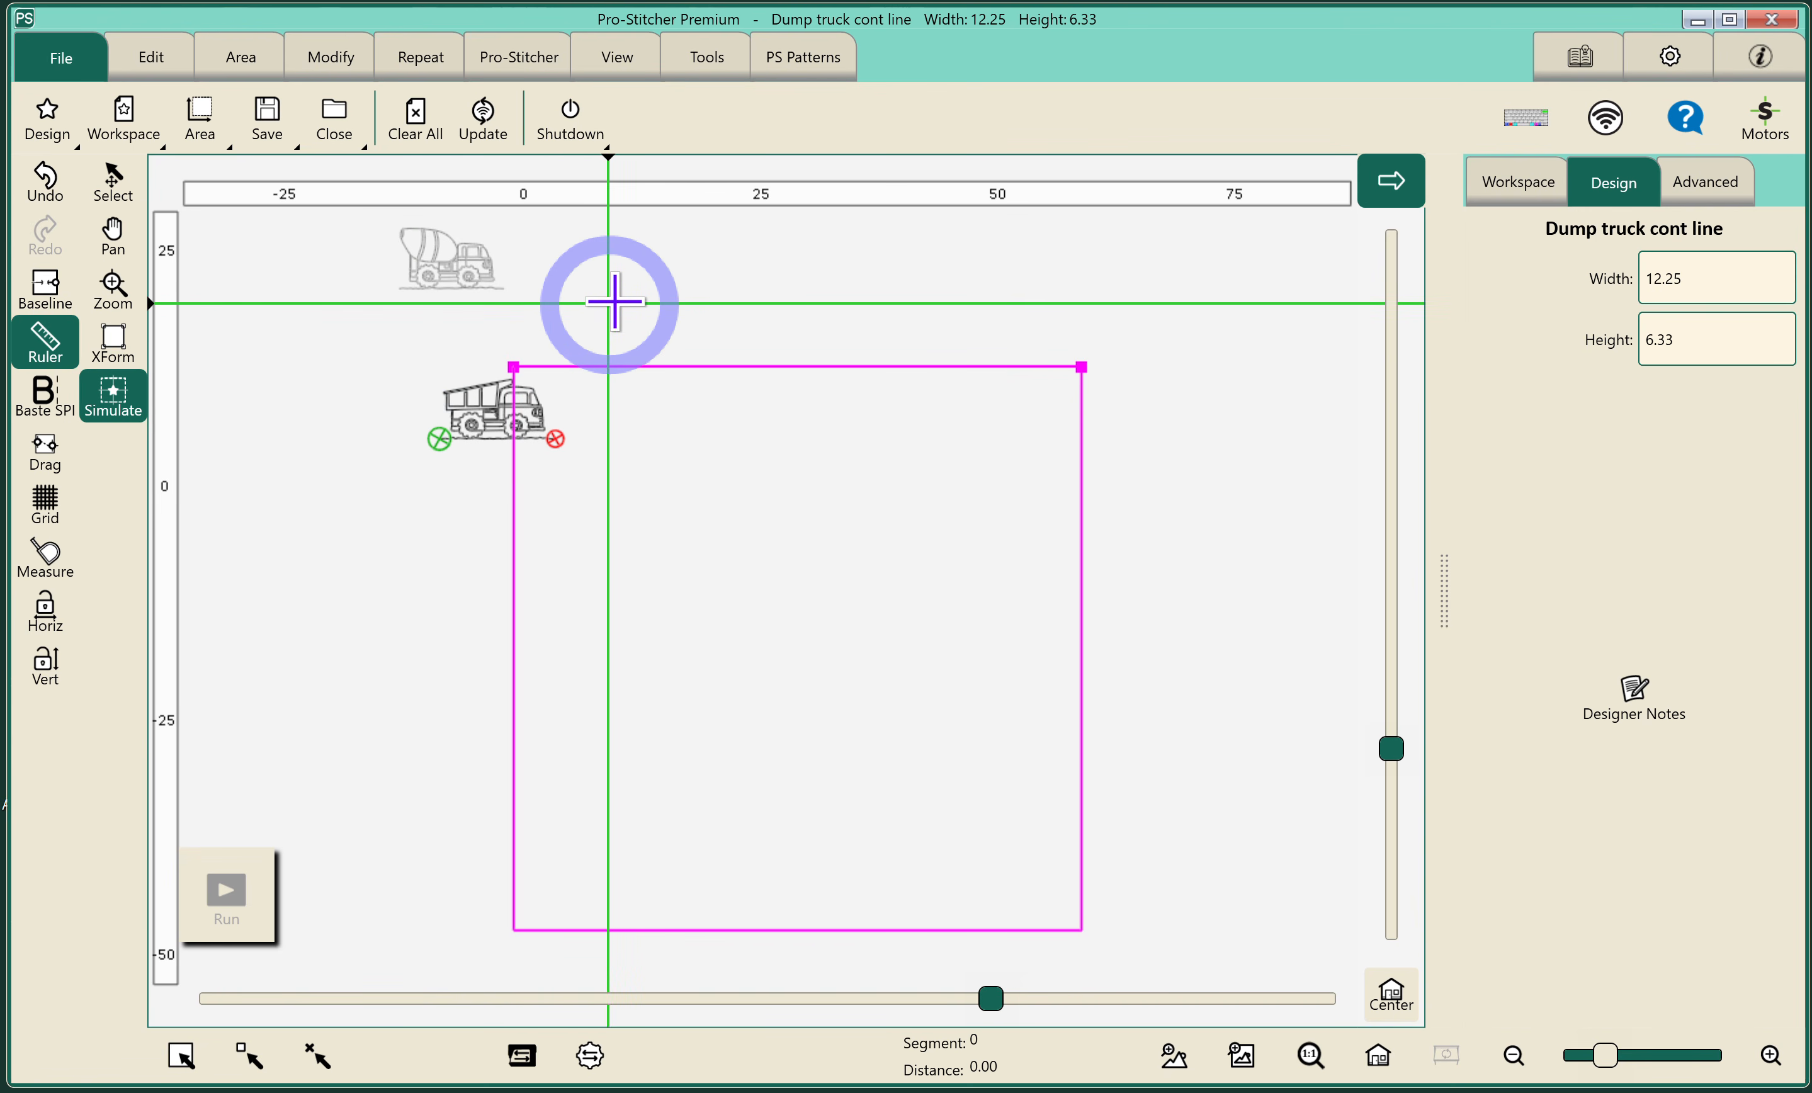
- Select the Cement Truck design and reposition its end point to the crosshairs above the area
left_click(1518, 191)
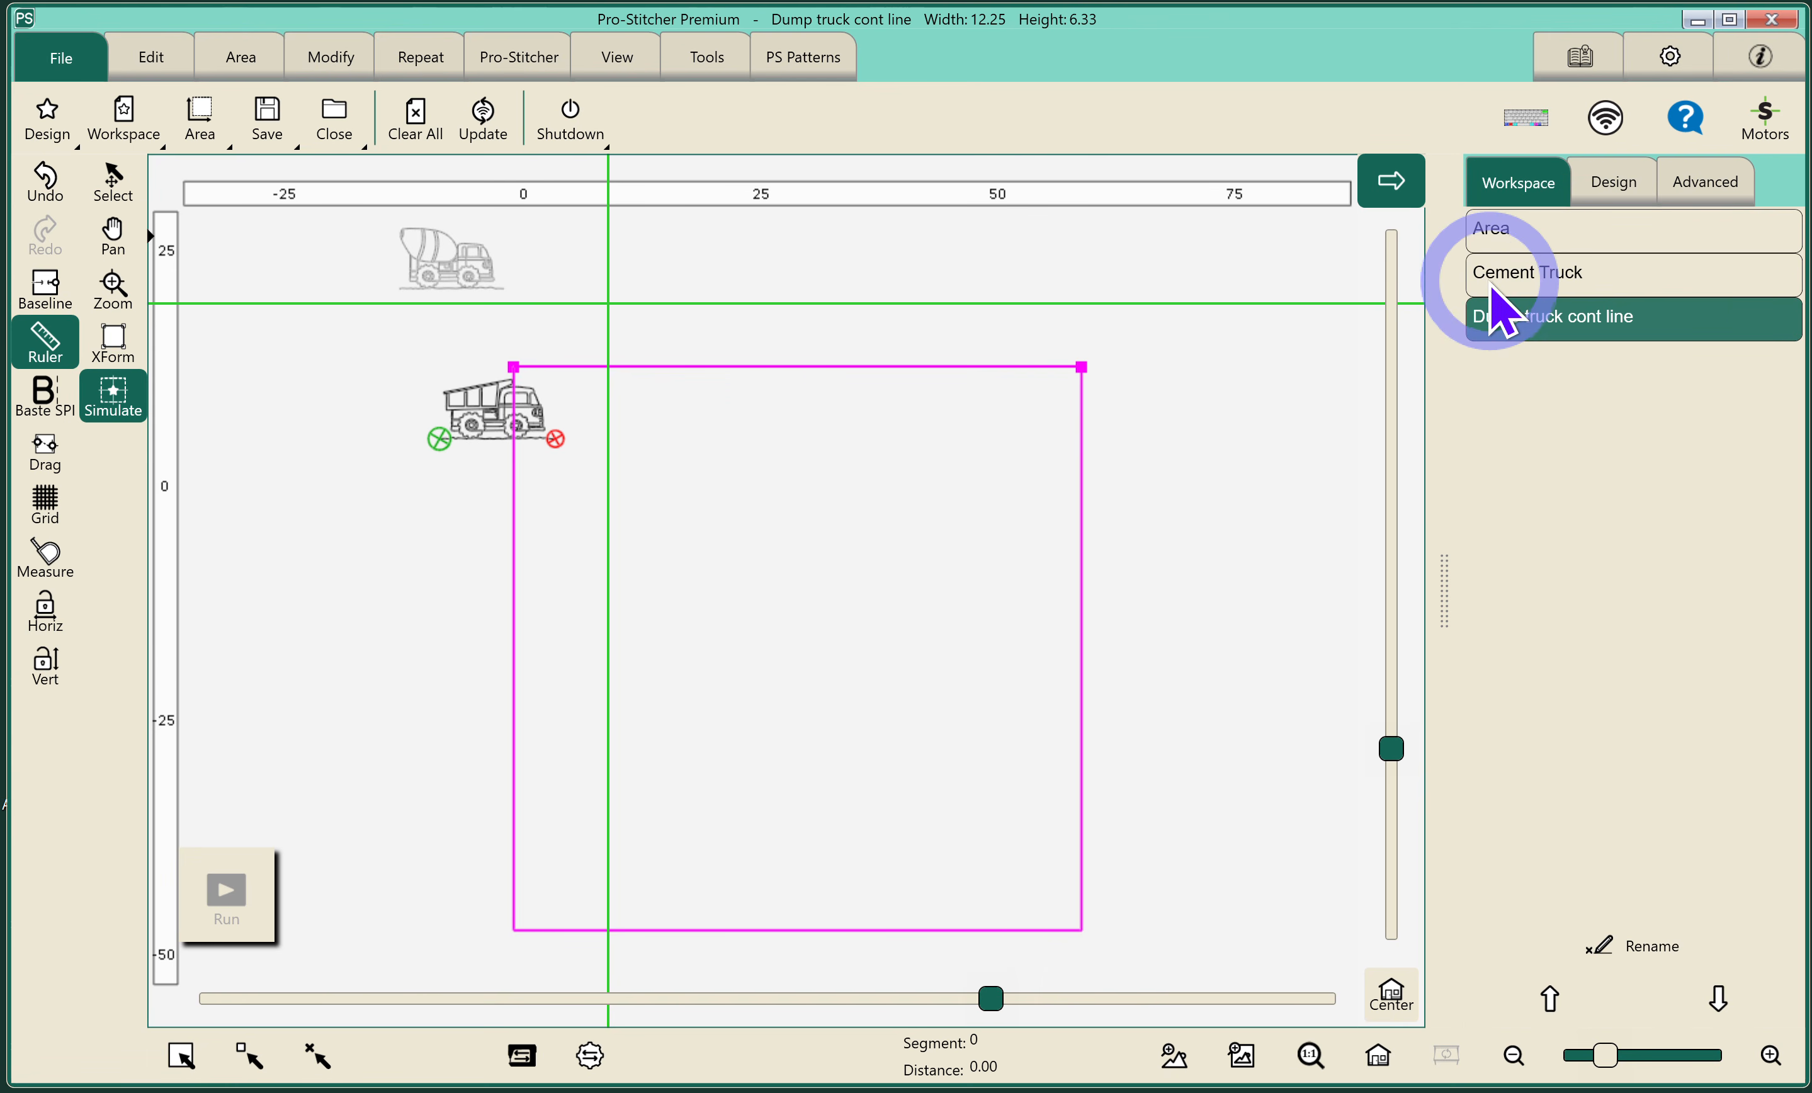
left_click(1525, 276)
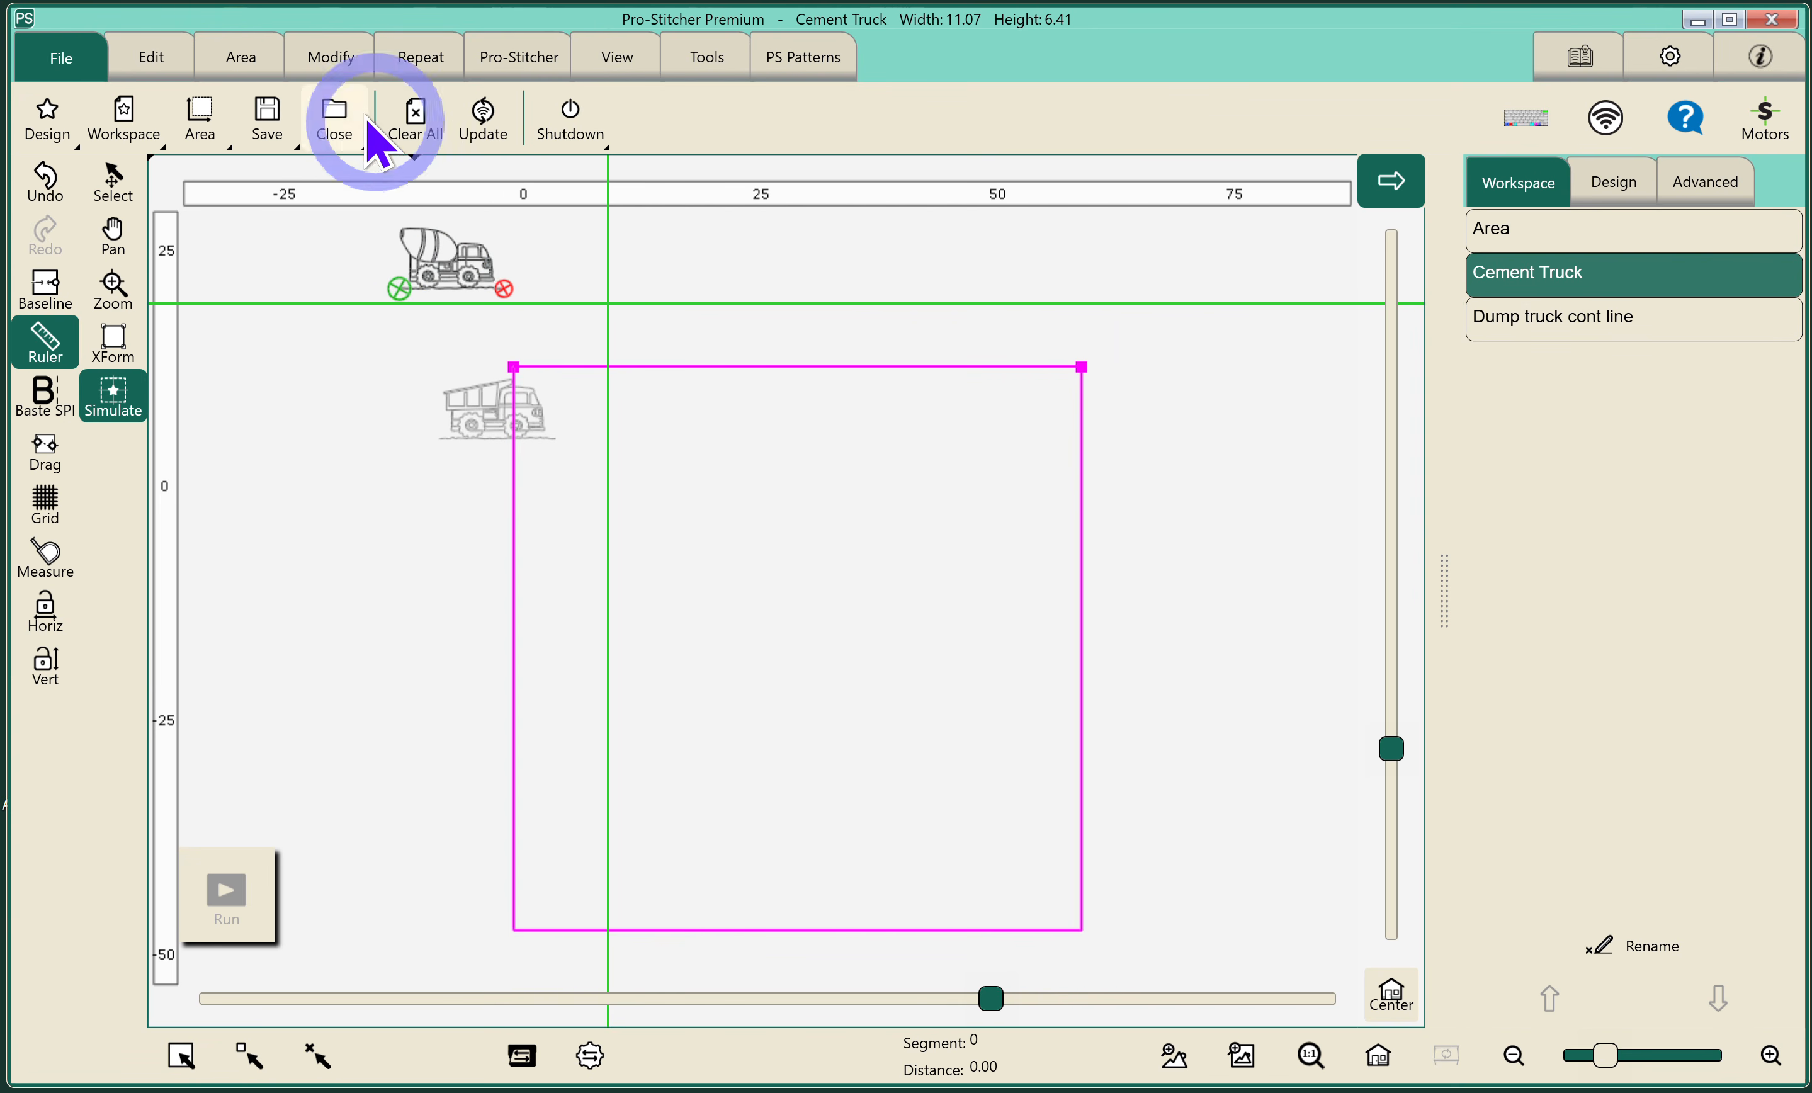
left_click(335, 66)
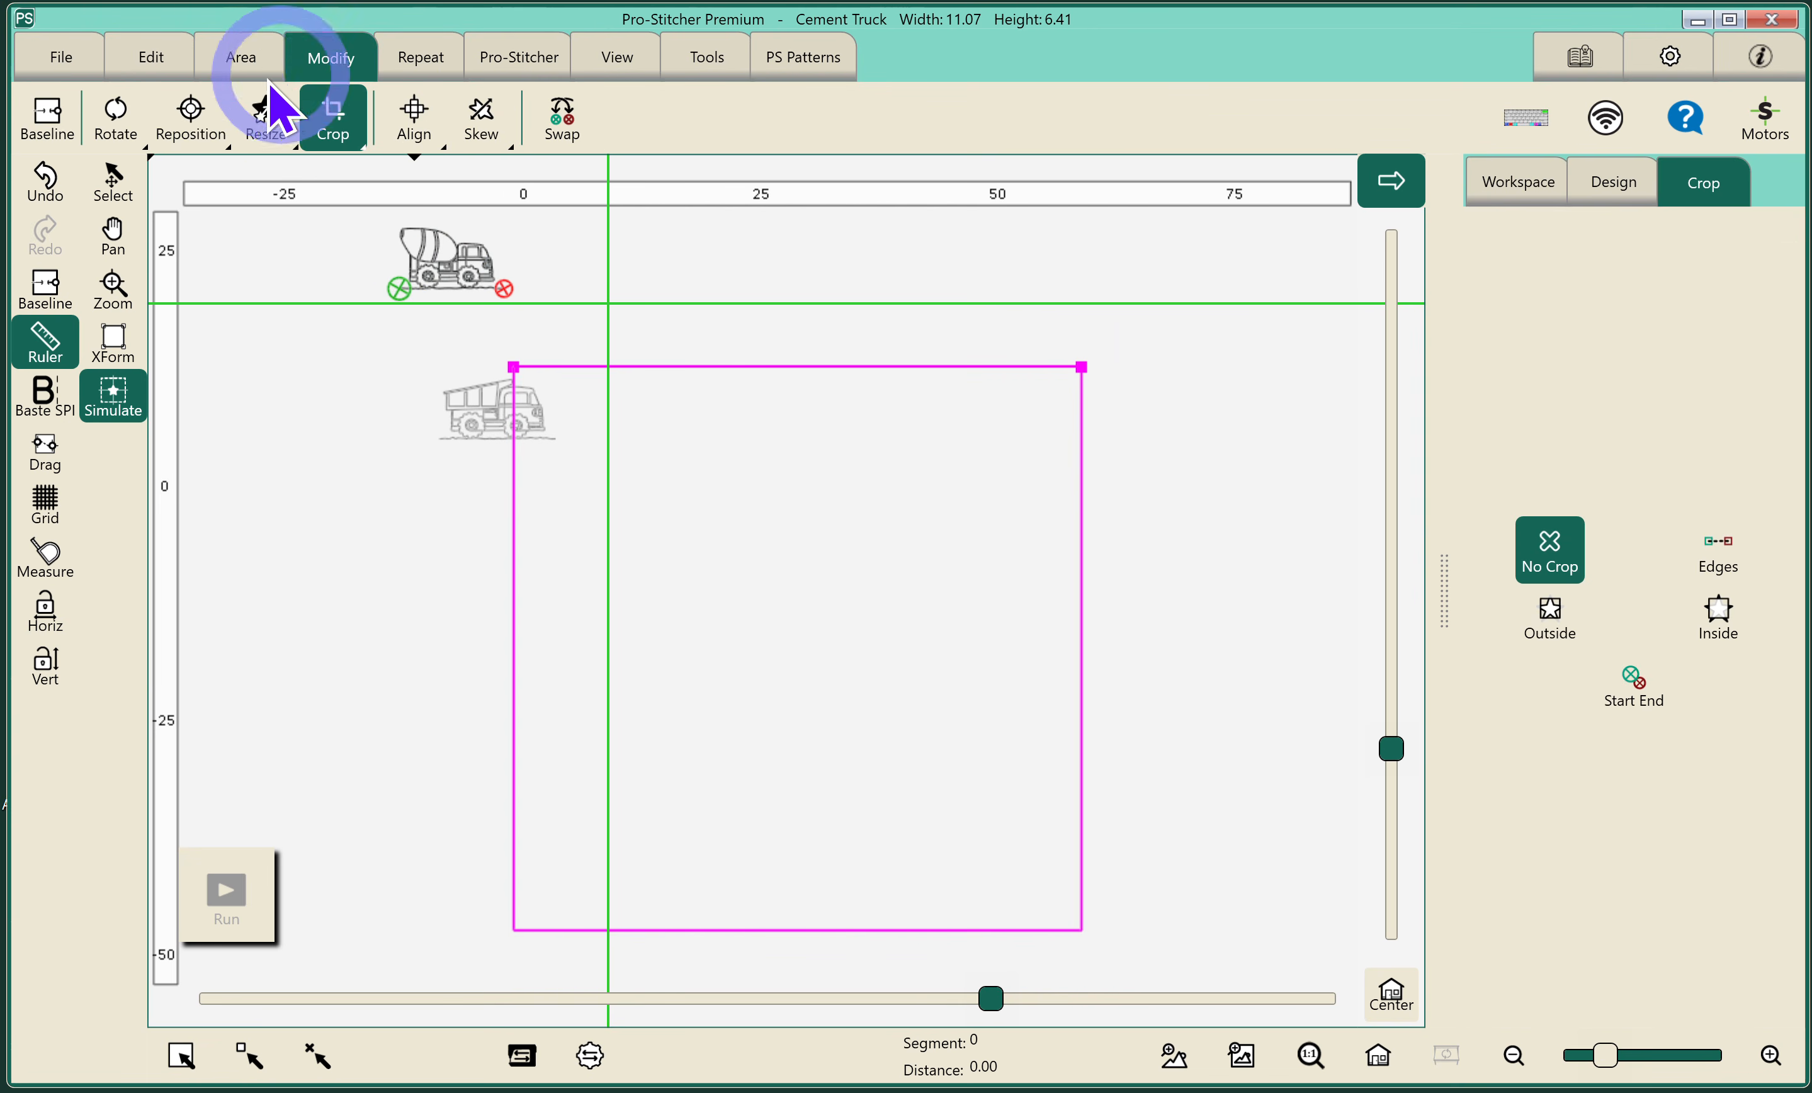
left_click(190, 124)
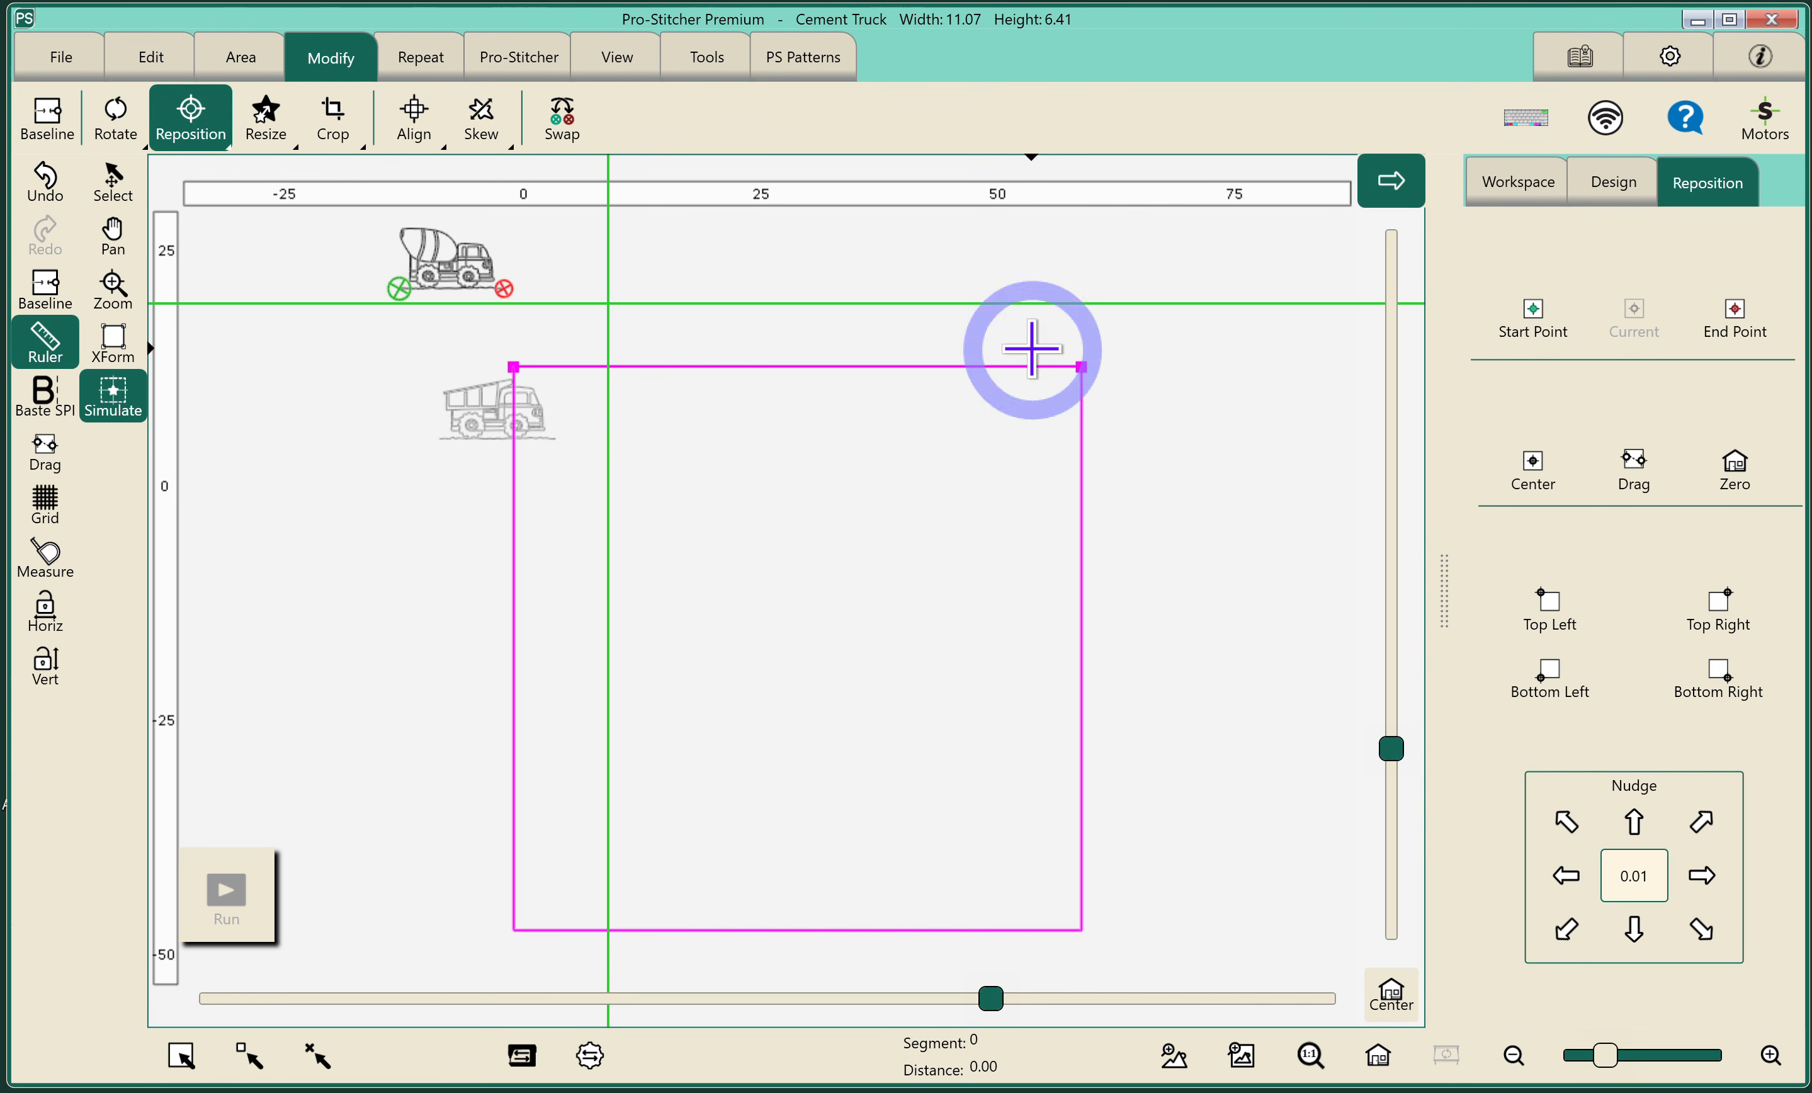
left_click(1735, 313)
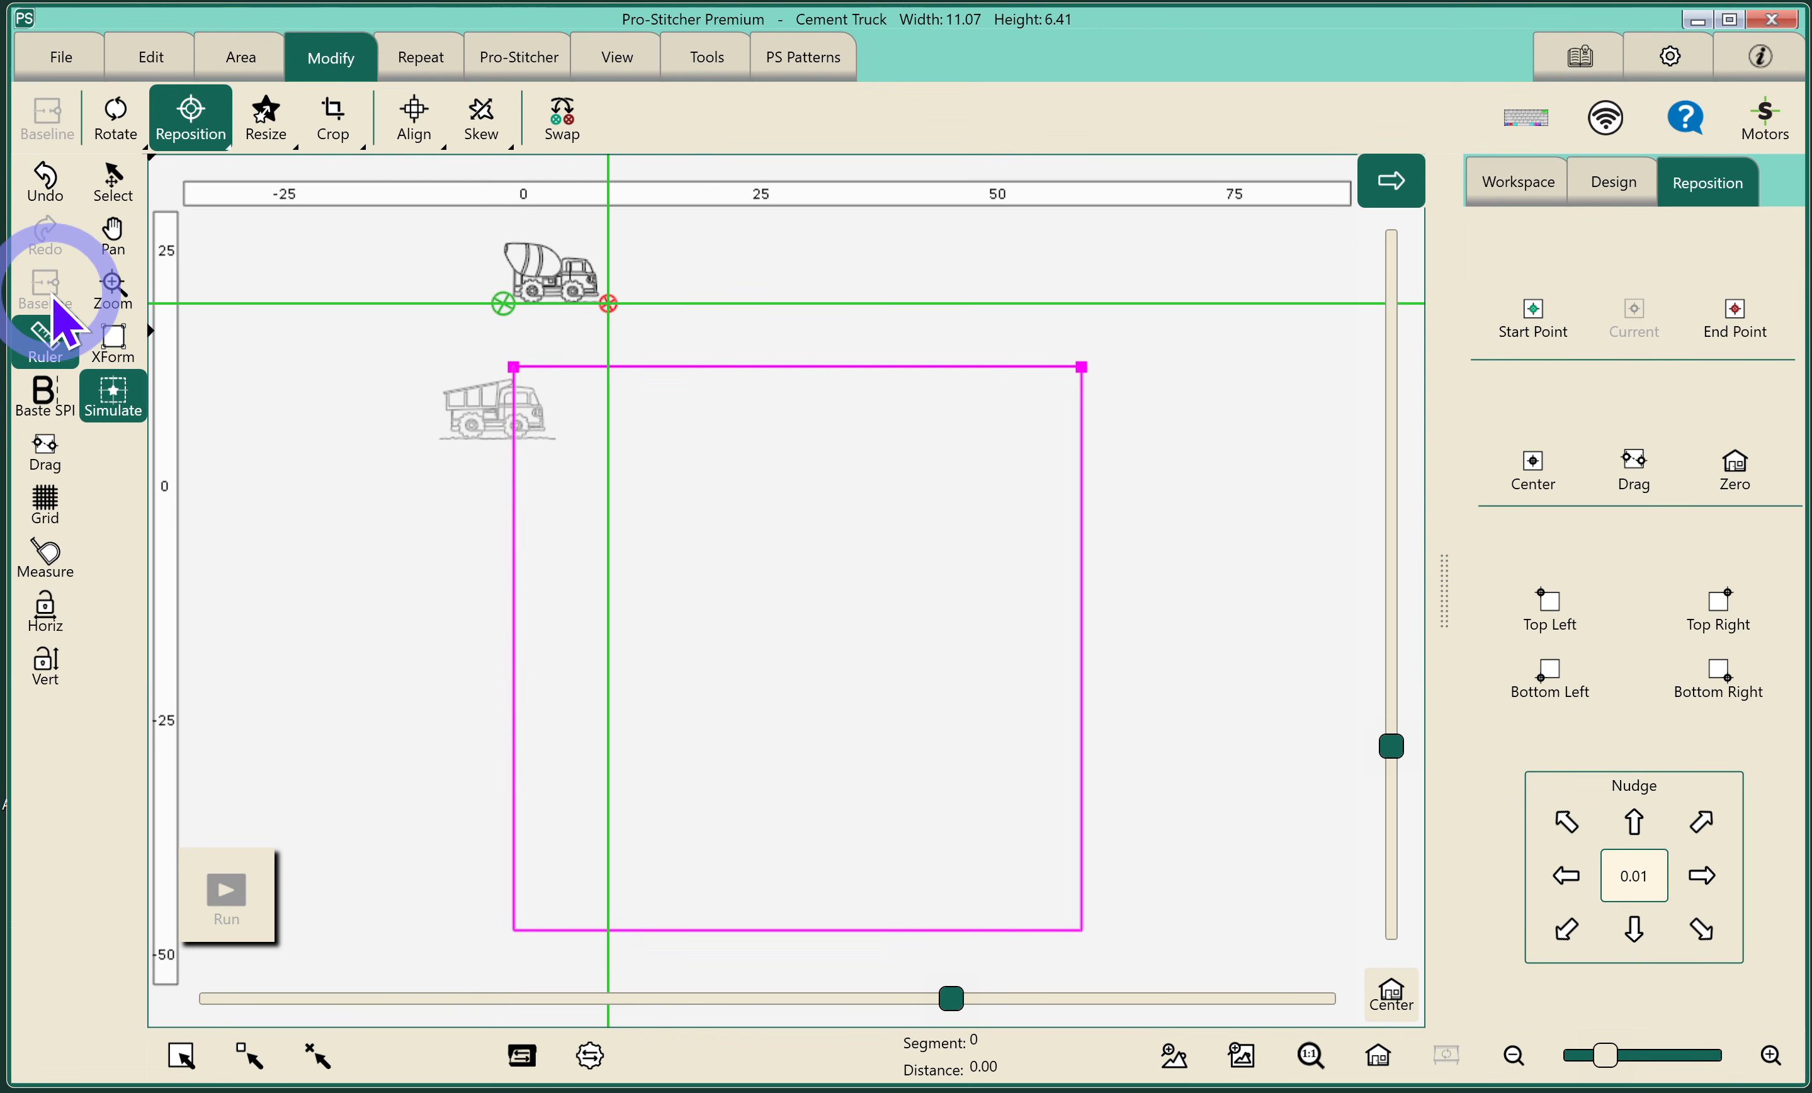
- Select the Dump truck cont line design and reposition its start point to the crosshairs at the cement truck's end
left_click(1507, 190)
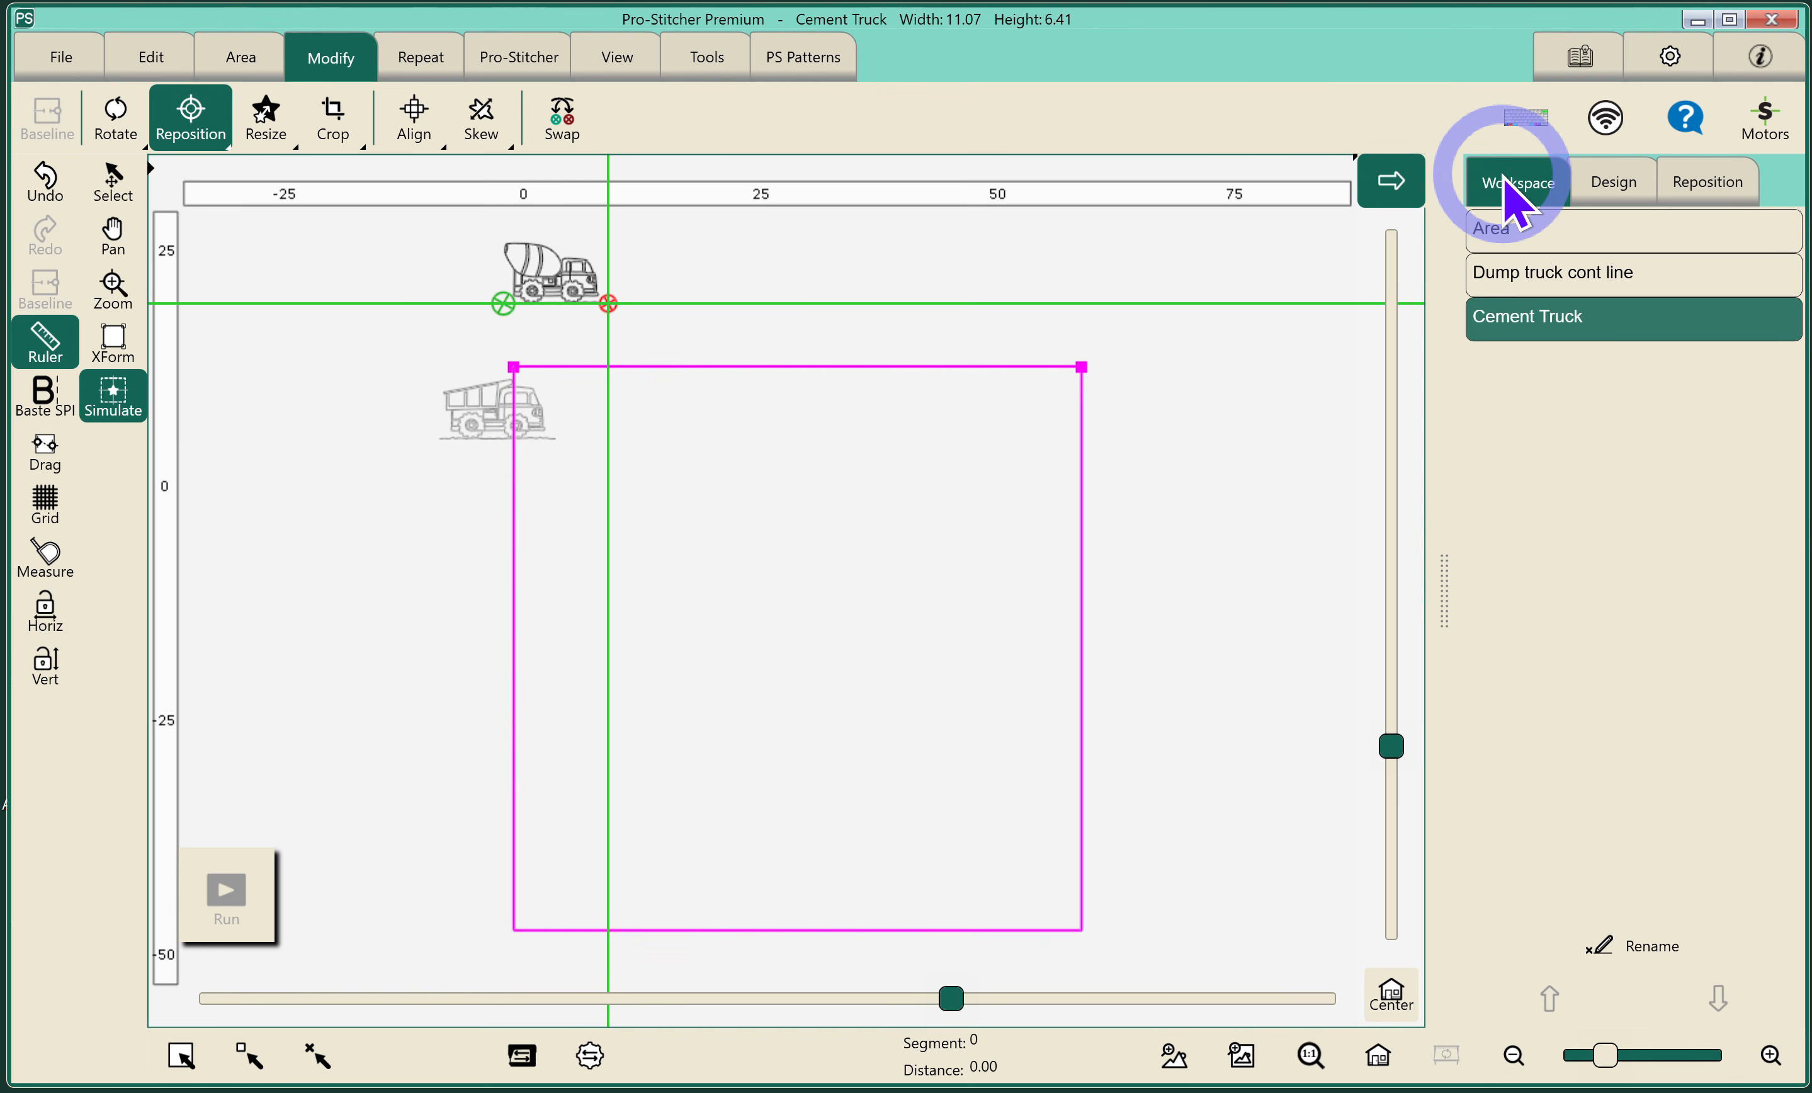
left_click(1508, 276)
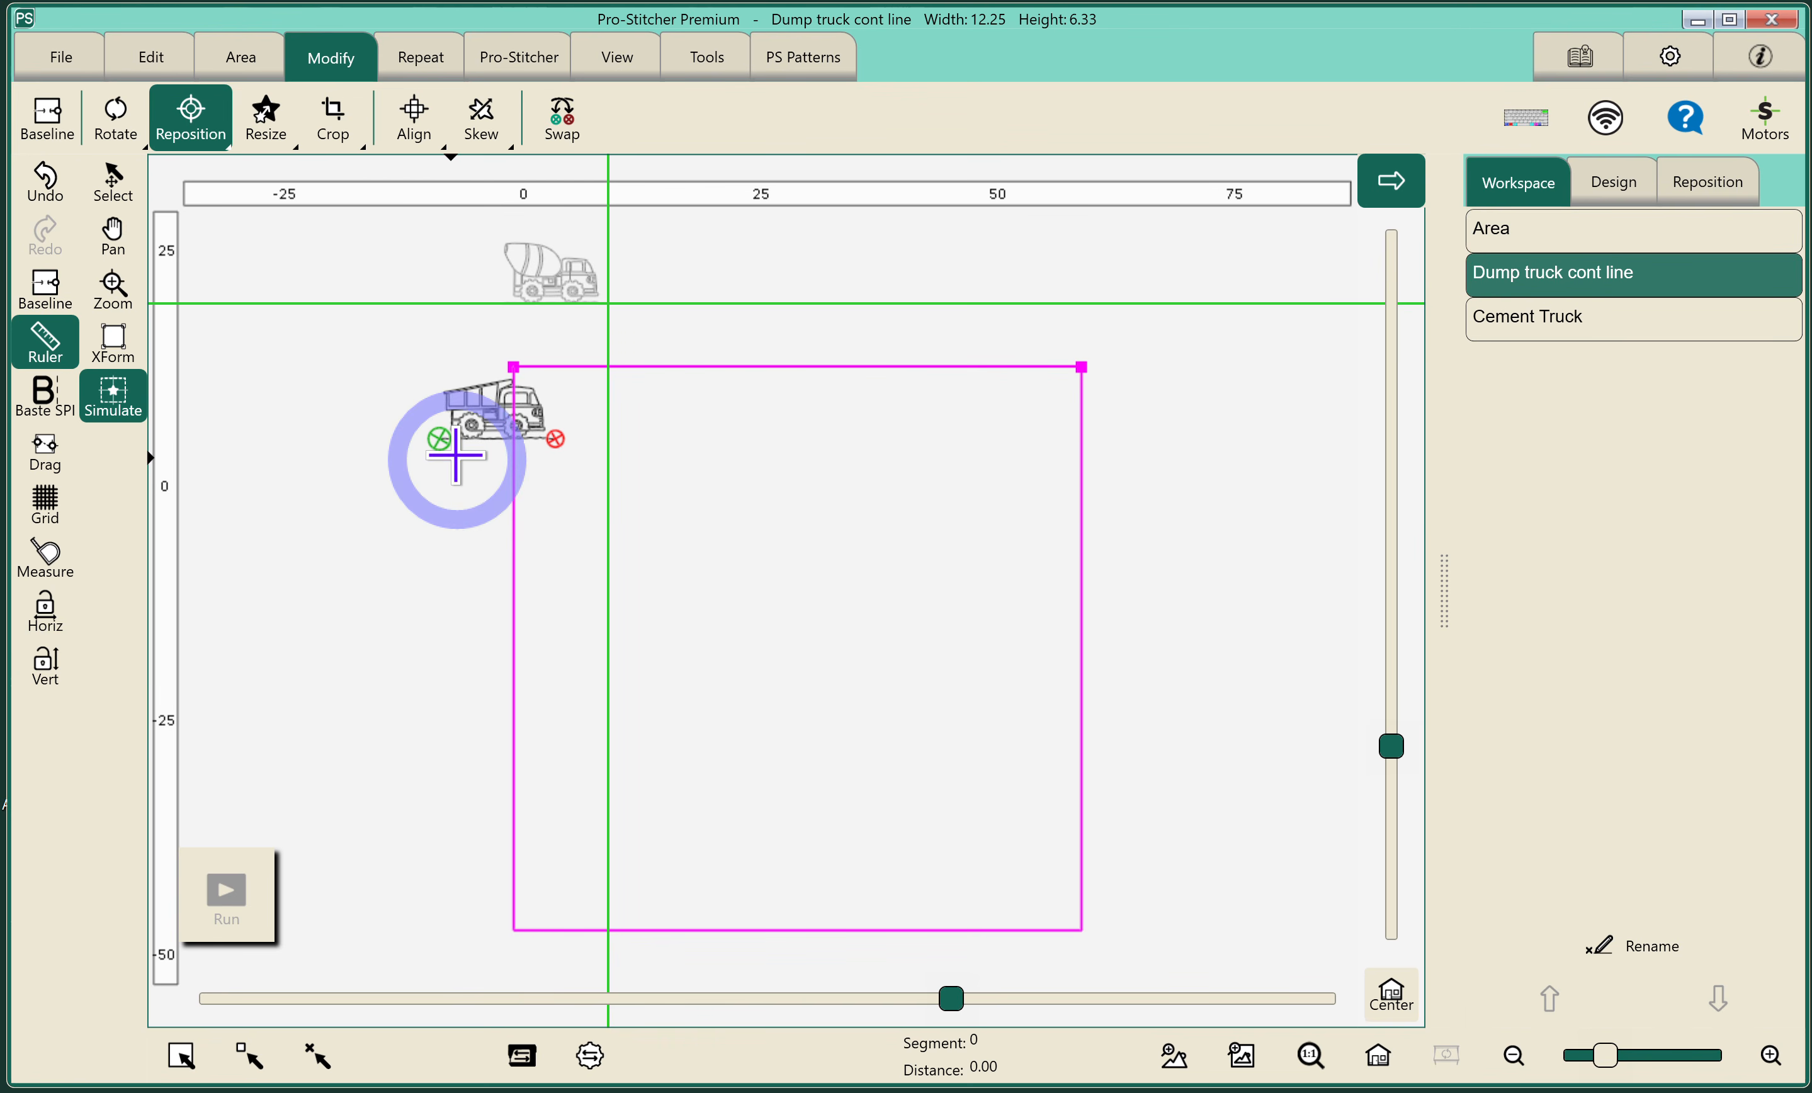
left_click(1703, 182)
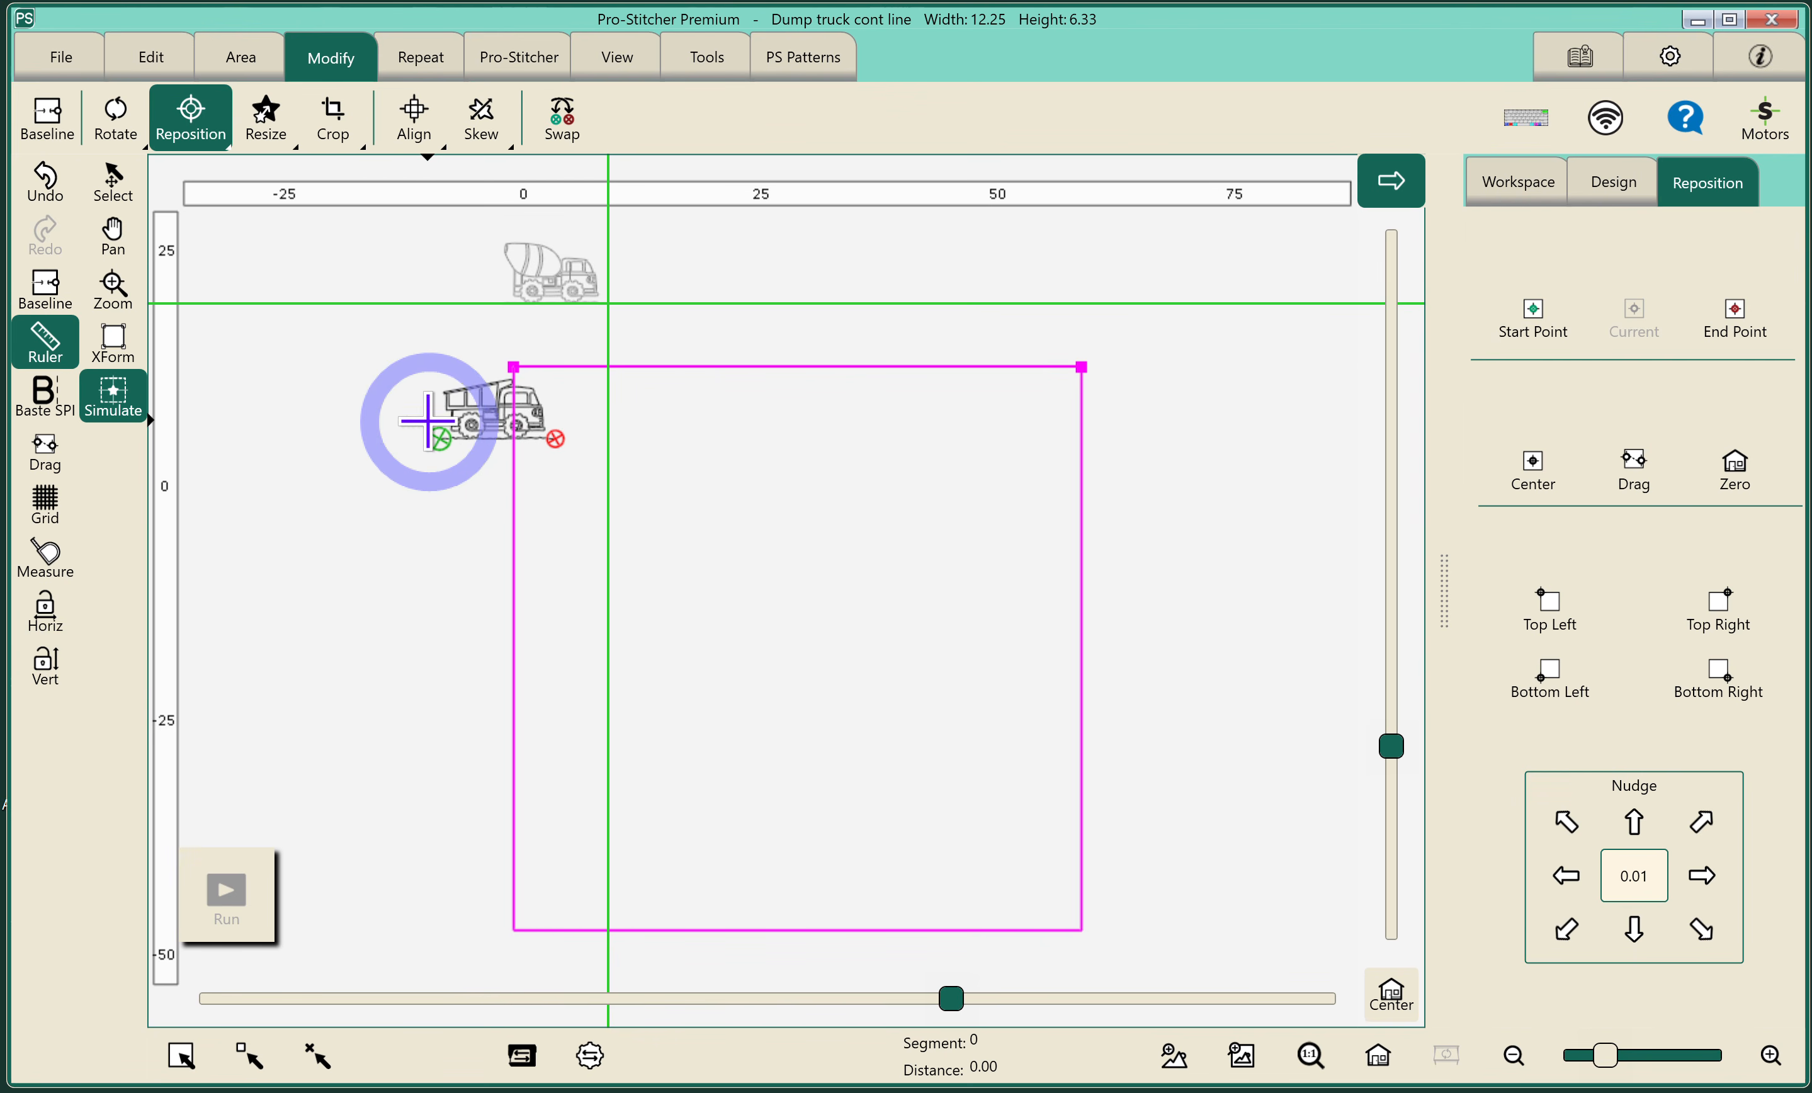
left_click(1531, 317)
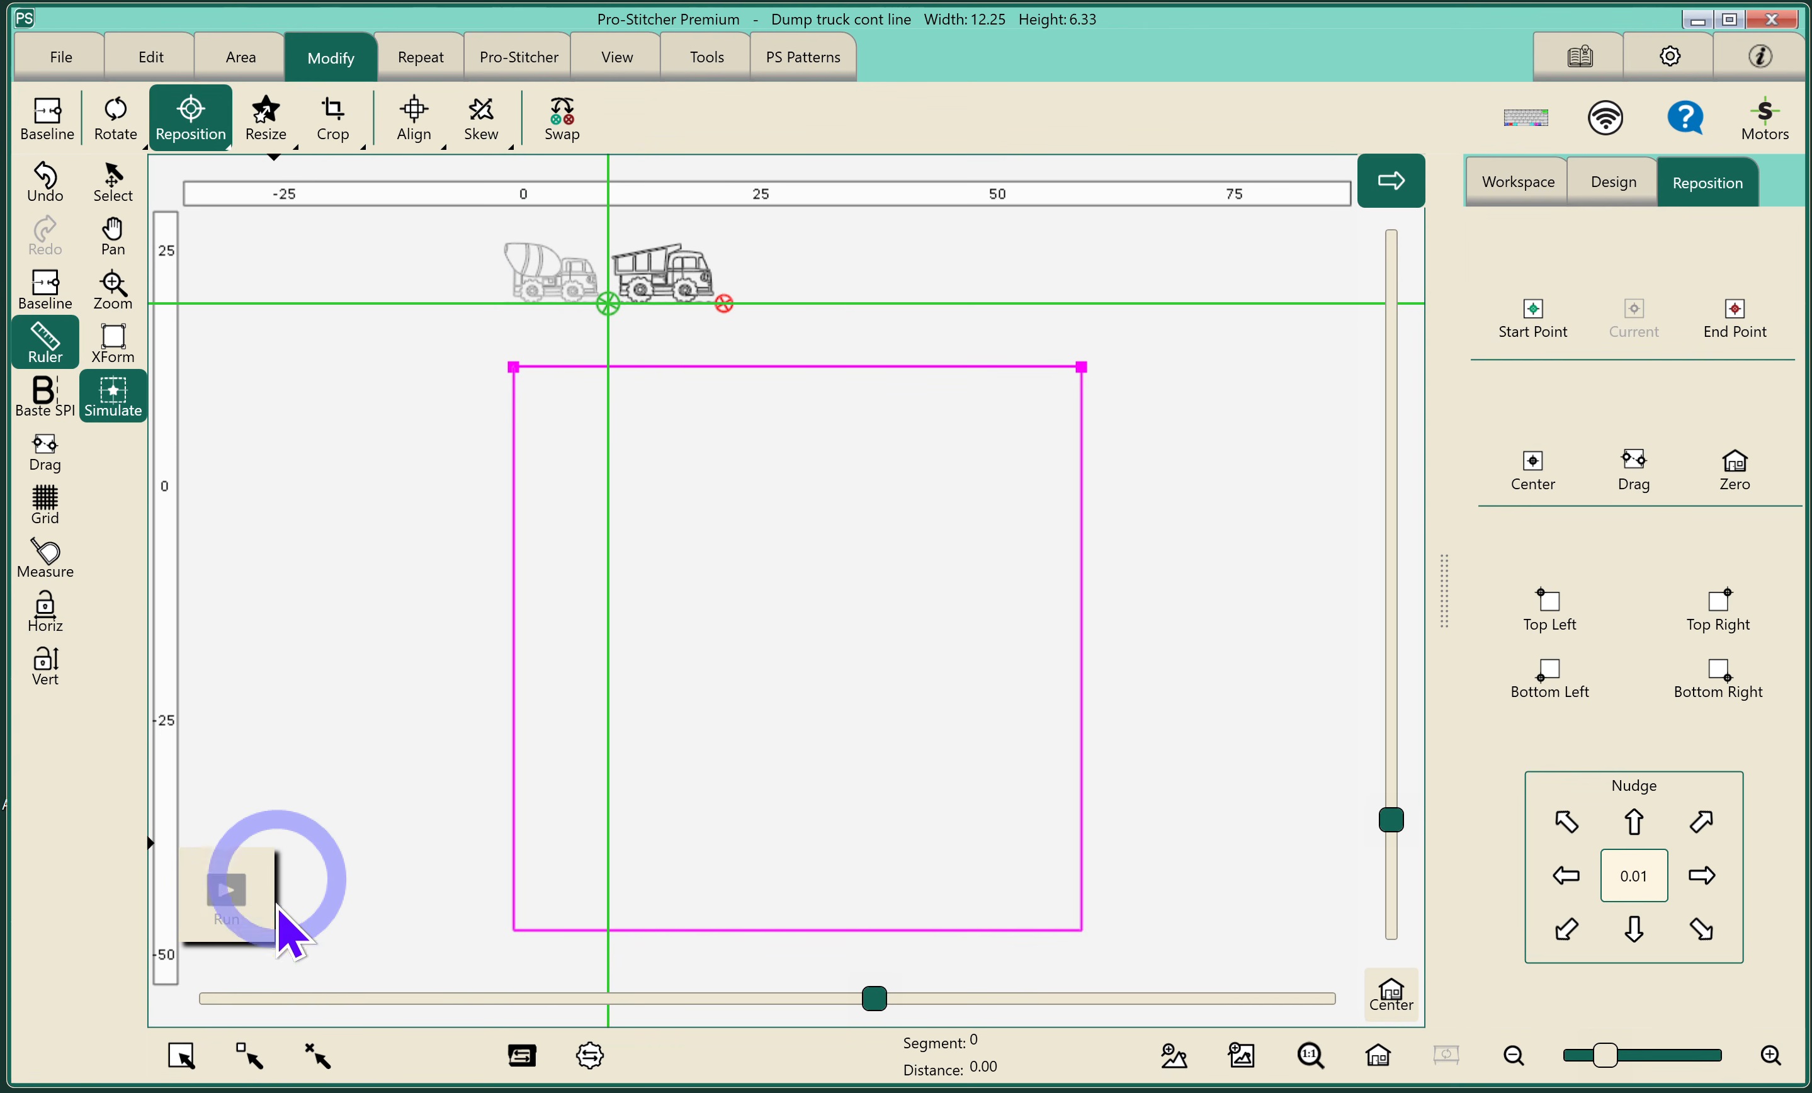
- Select both trucks together, move the crosshairs aside, and examine the join between the two designs up close
left_click(302, 1054)
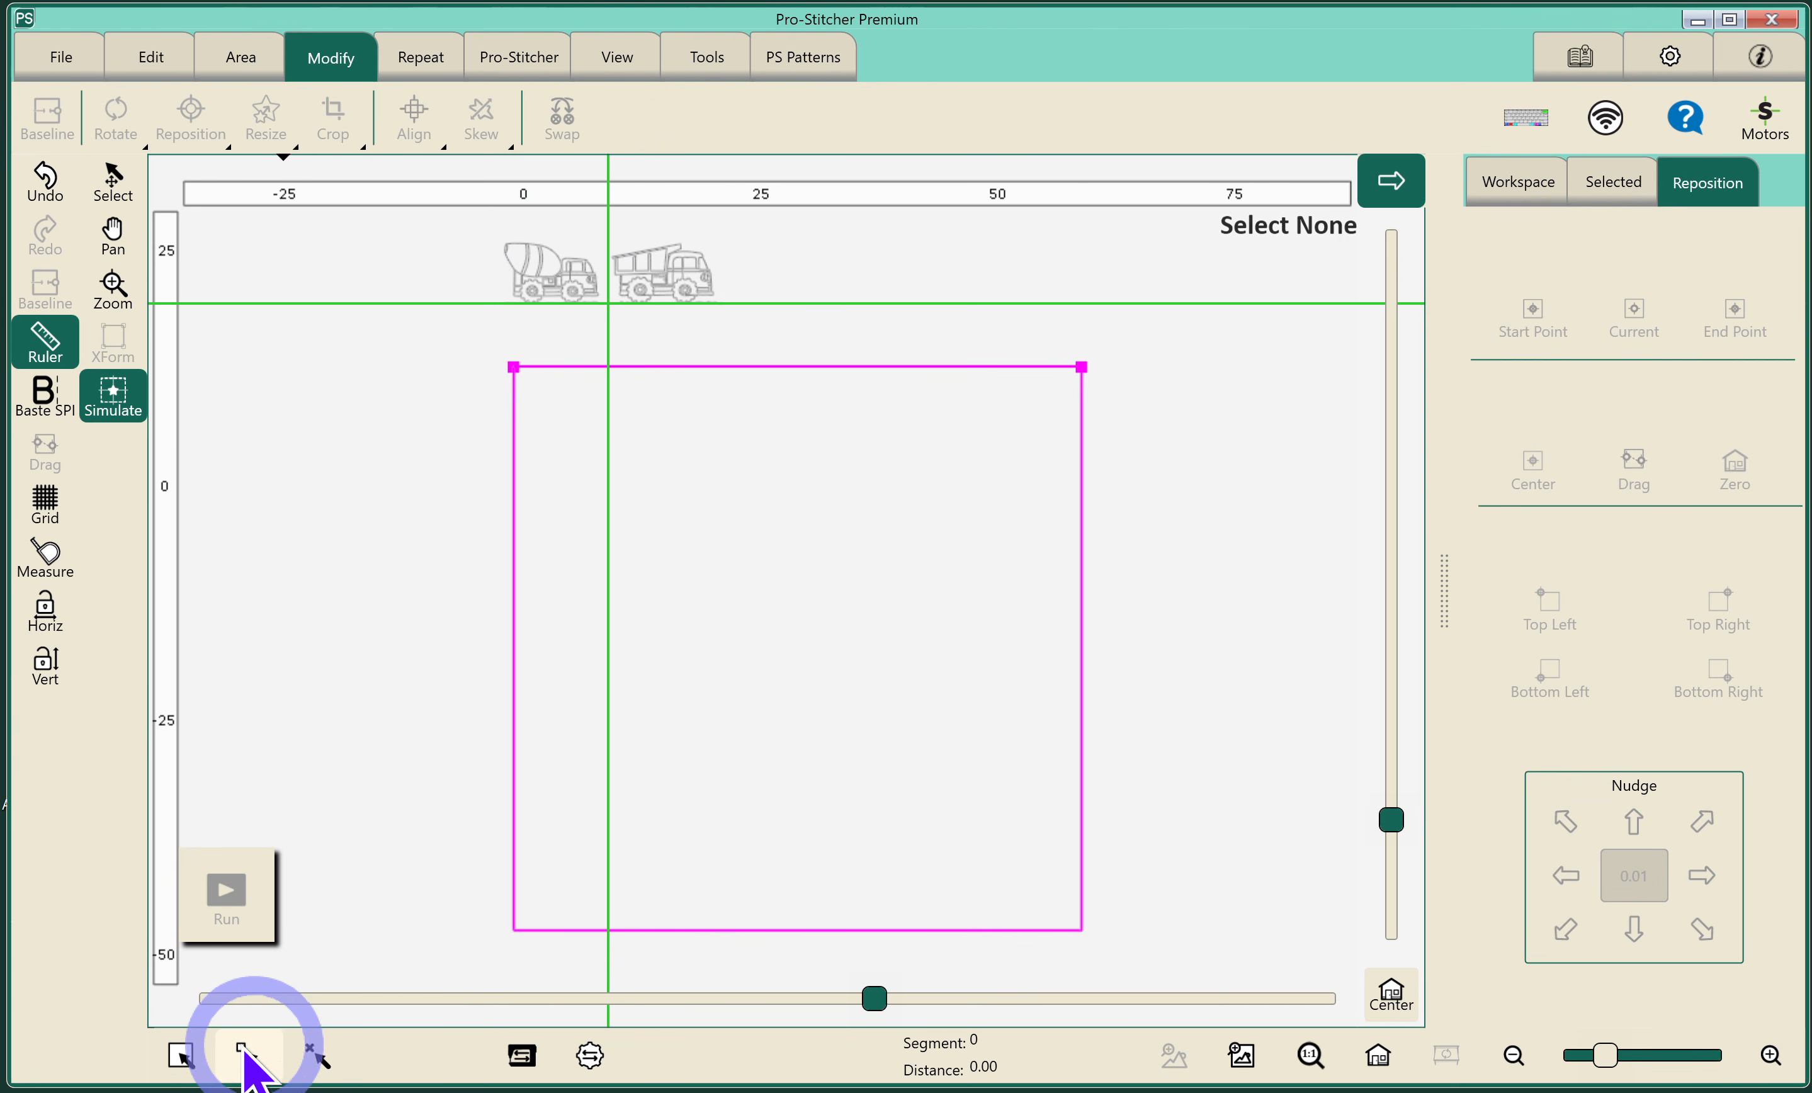
left_click(187, 1038)
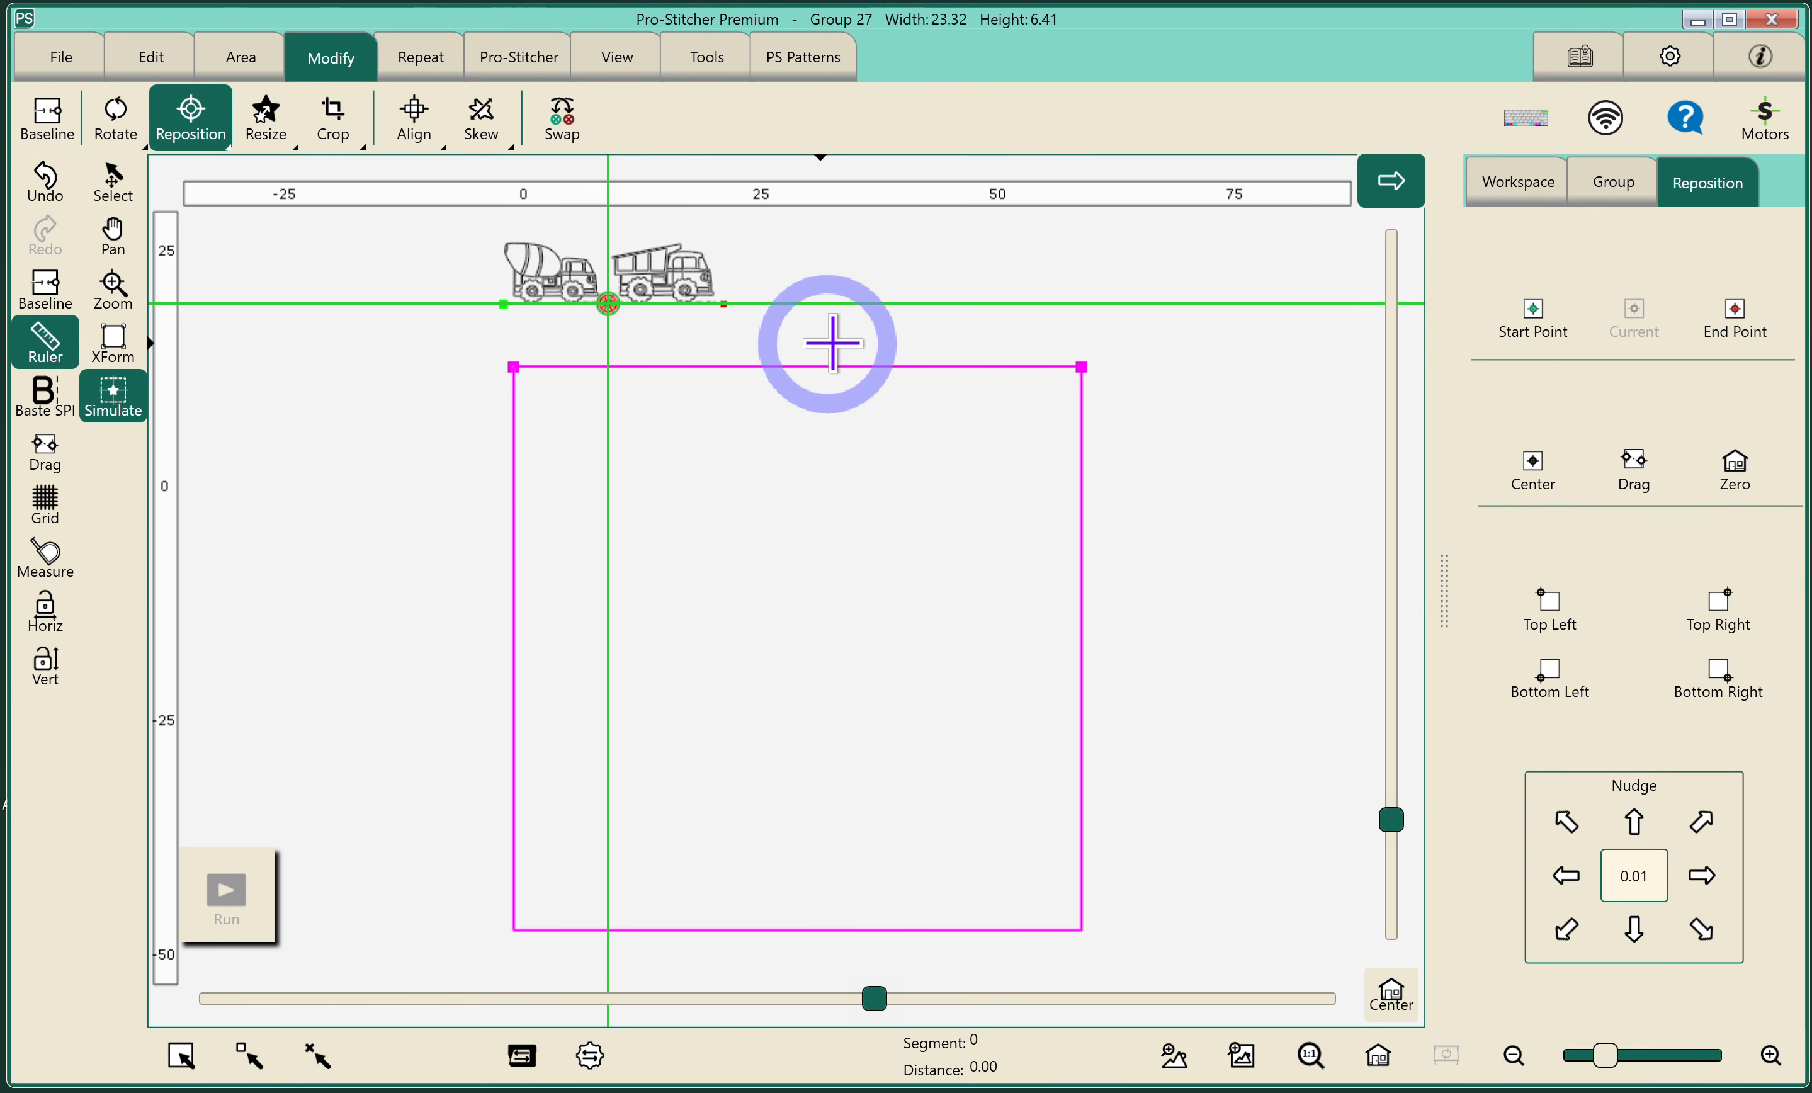
left_click(858, 340)
left_click(975, 317)
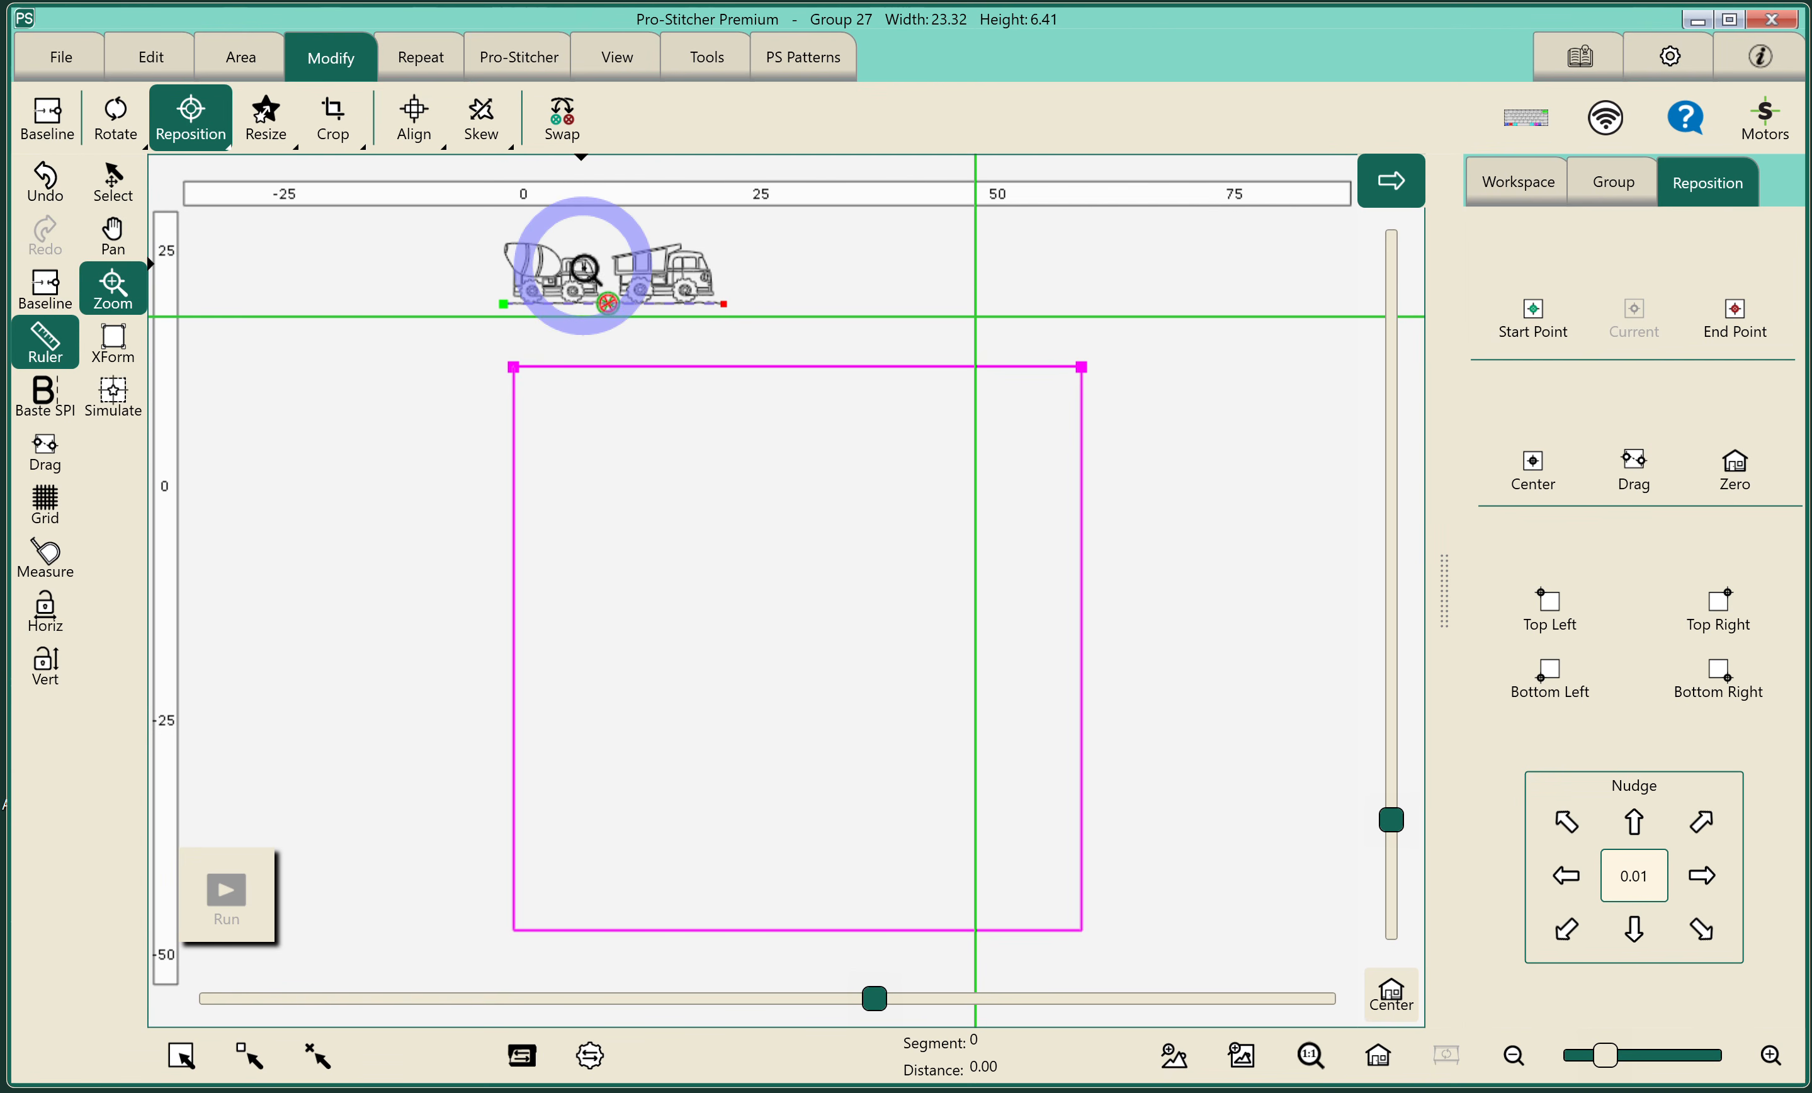
left_click_drag(577, 282, 638, 331)
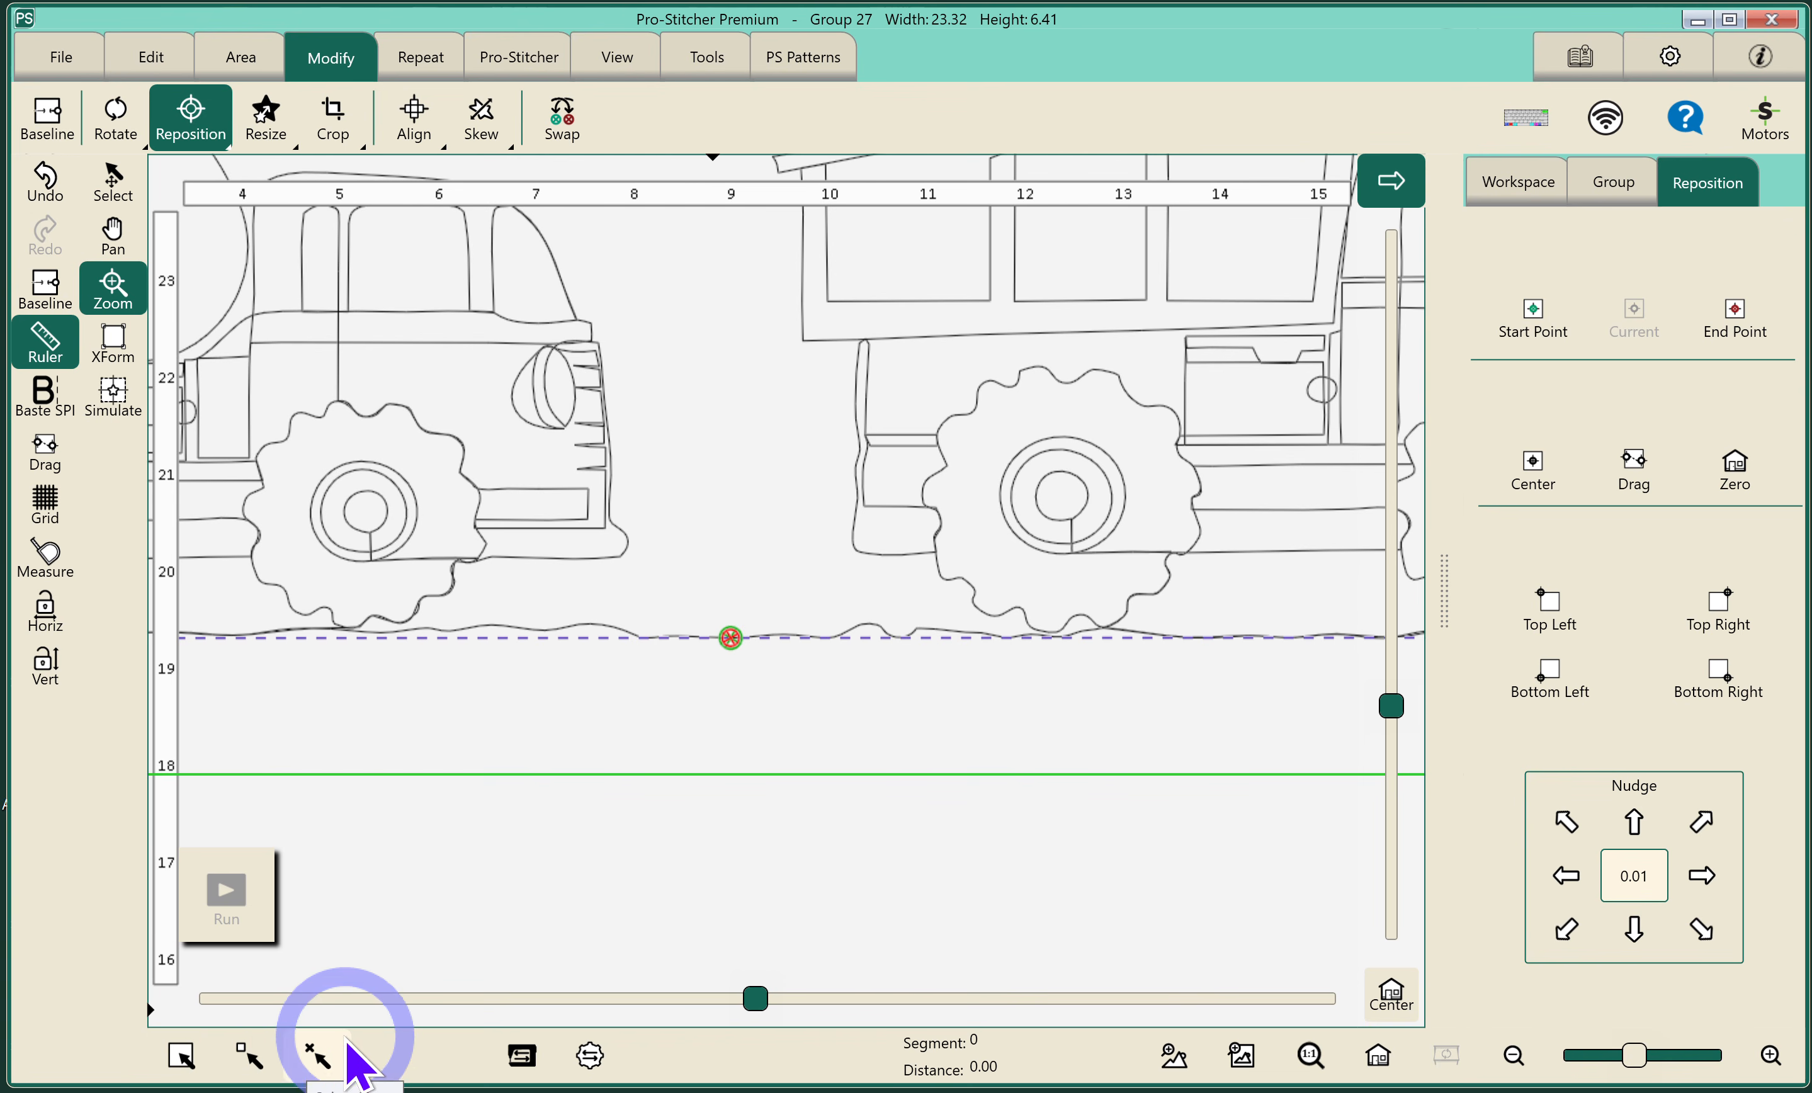
left_click(315, 1054)
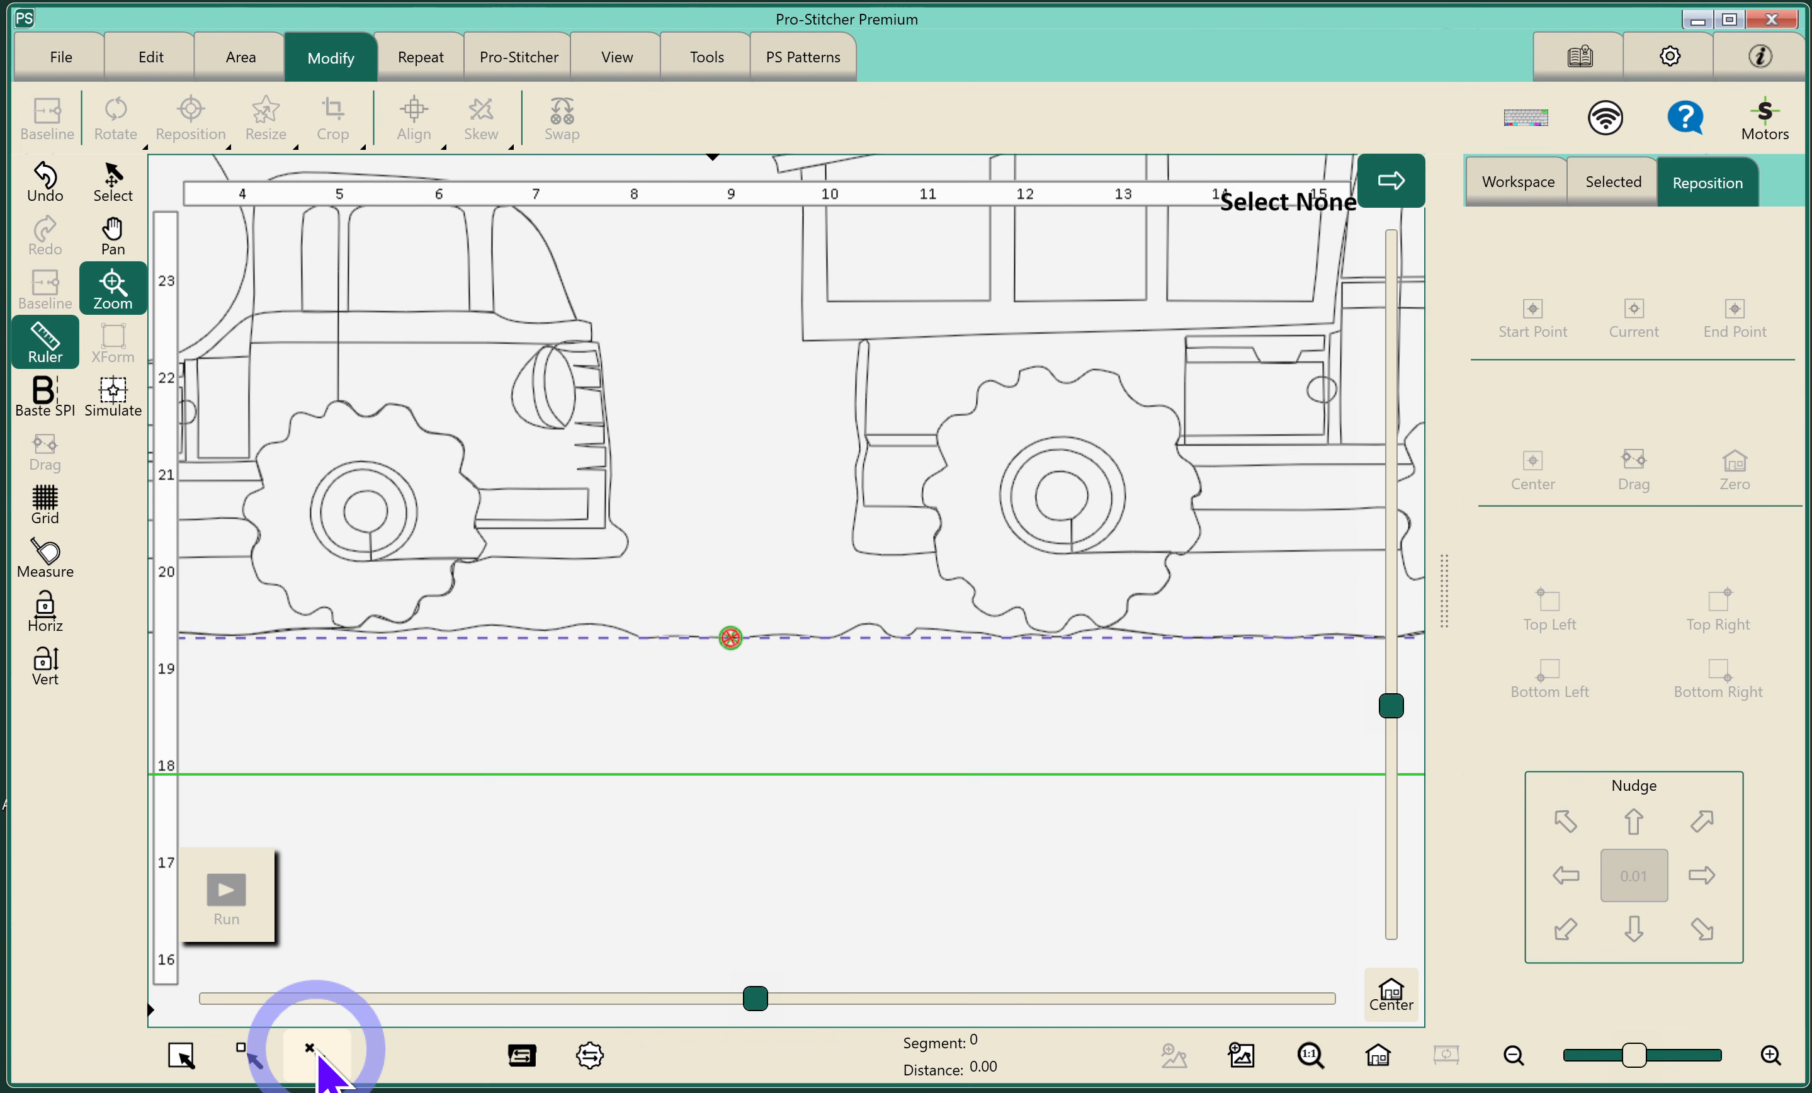
- Group the Cement Truck followed by the Dump truck cont line design, and baseline them into one merged design
left_click(1519, 182)
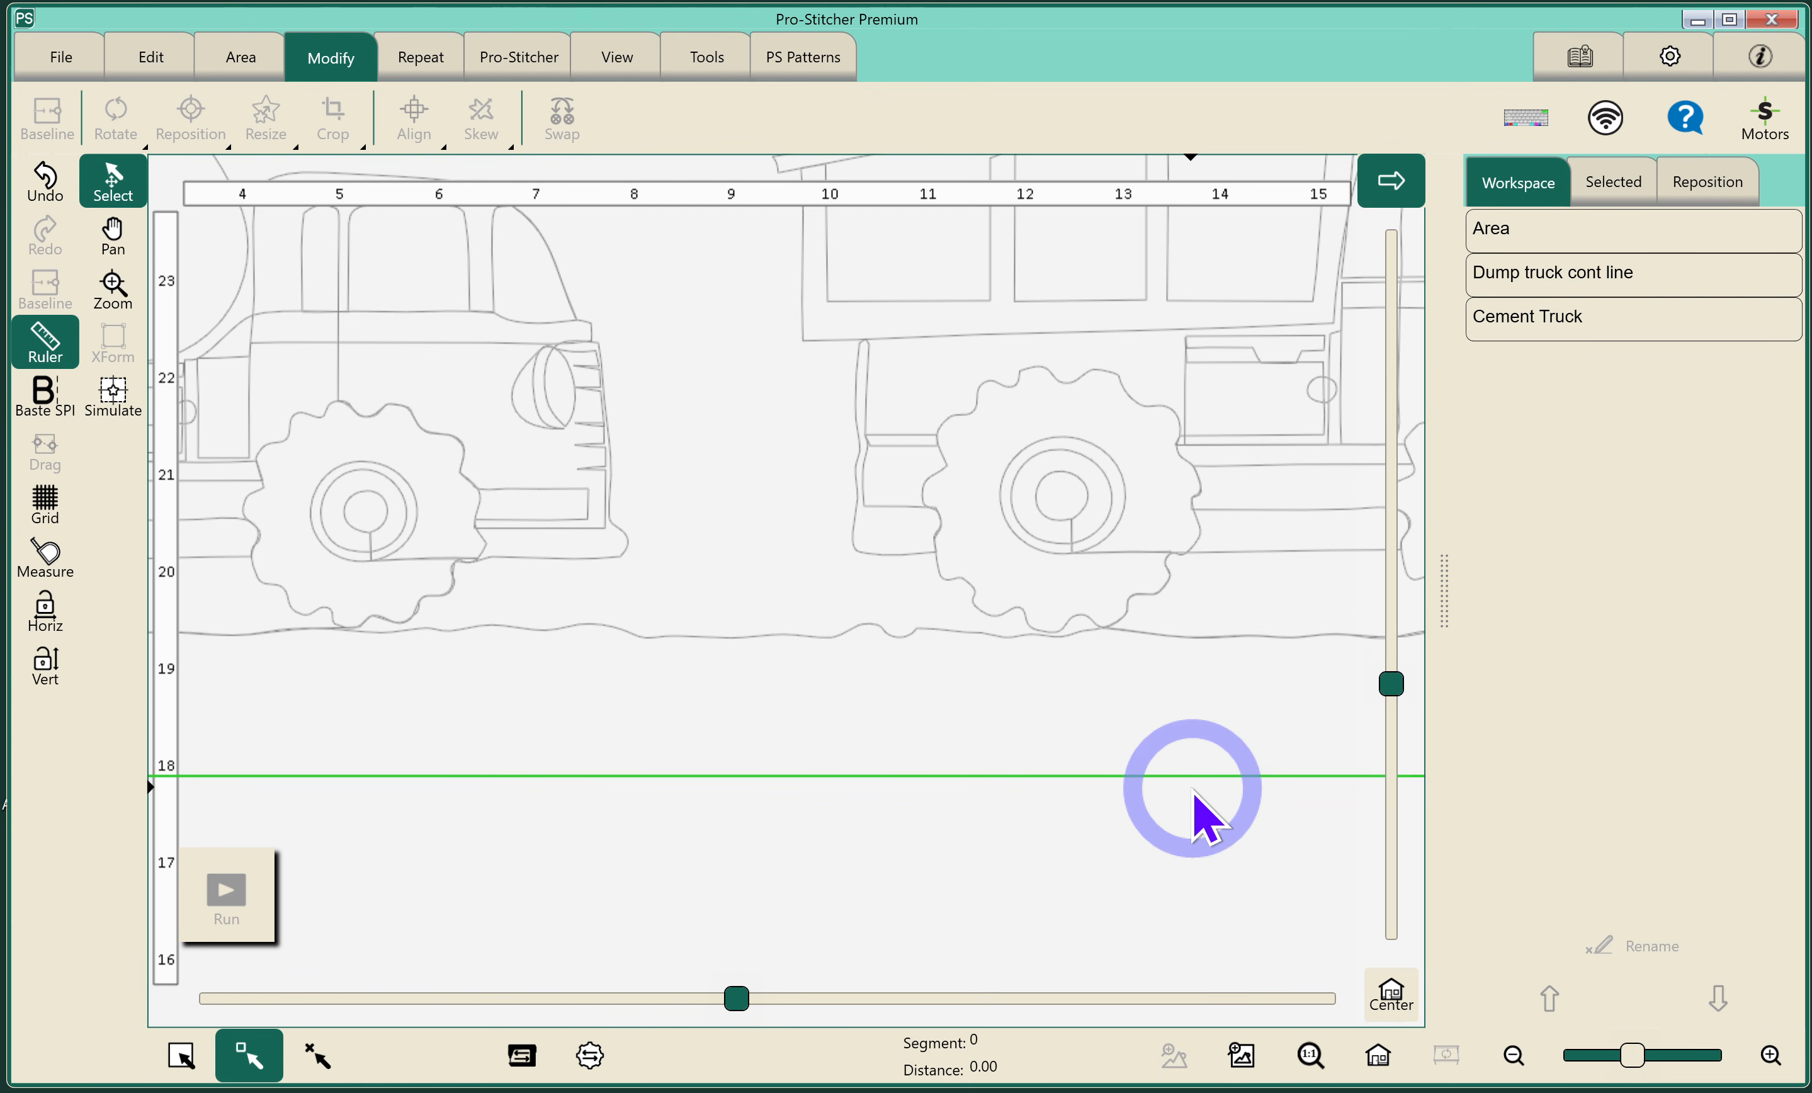
scroll(1196, 809, "down", 5)
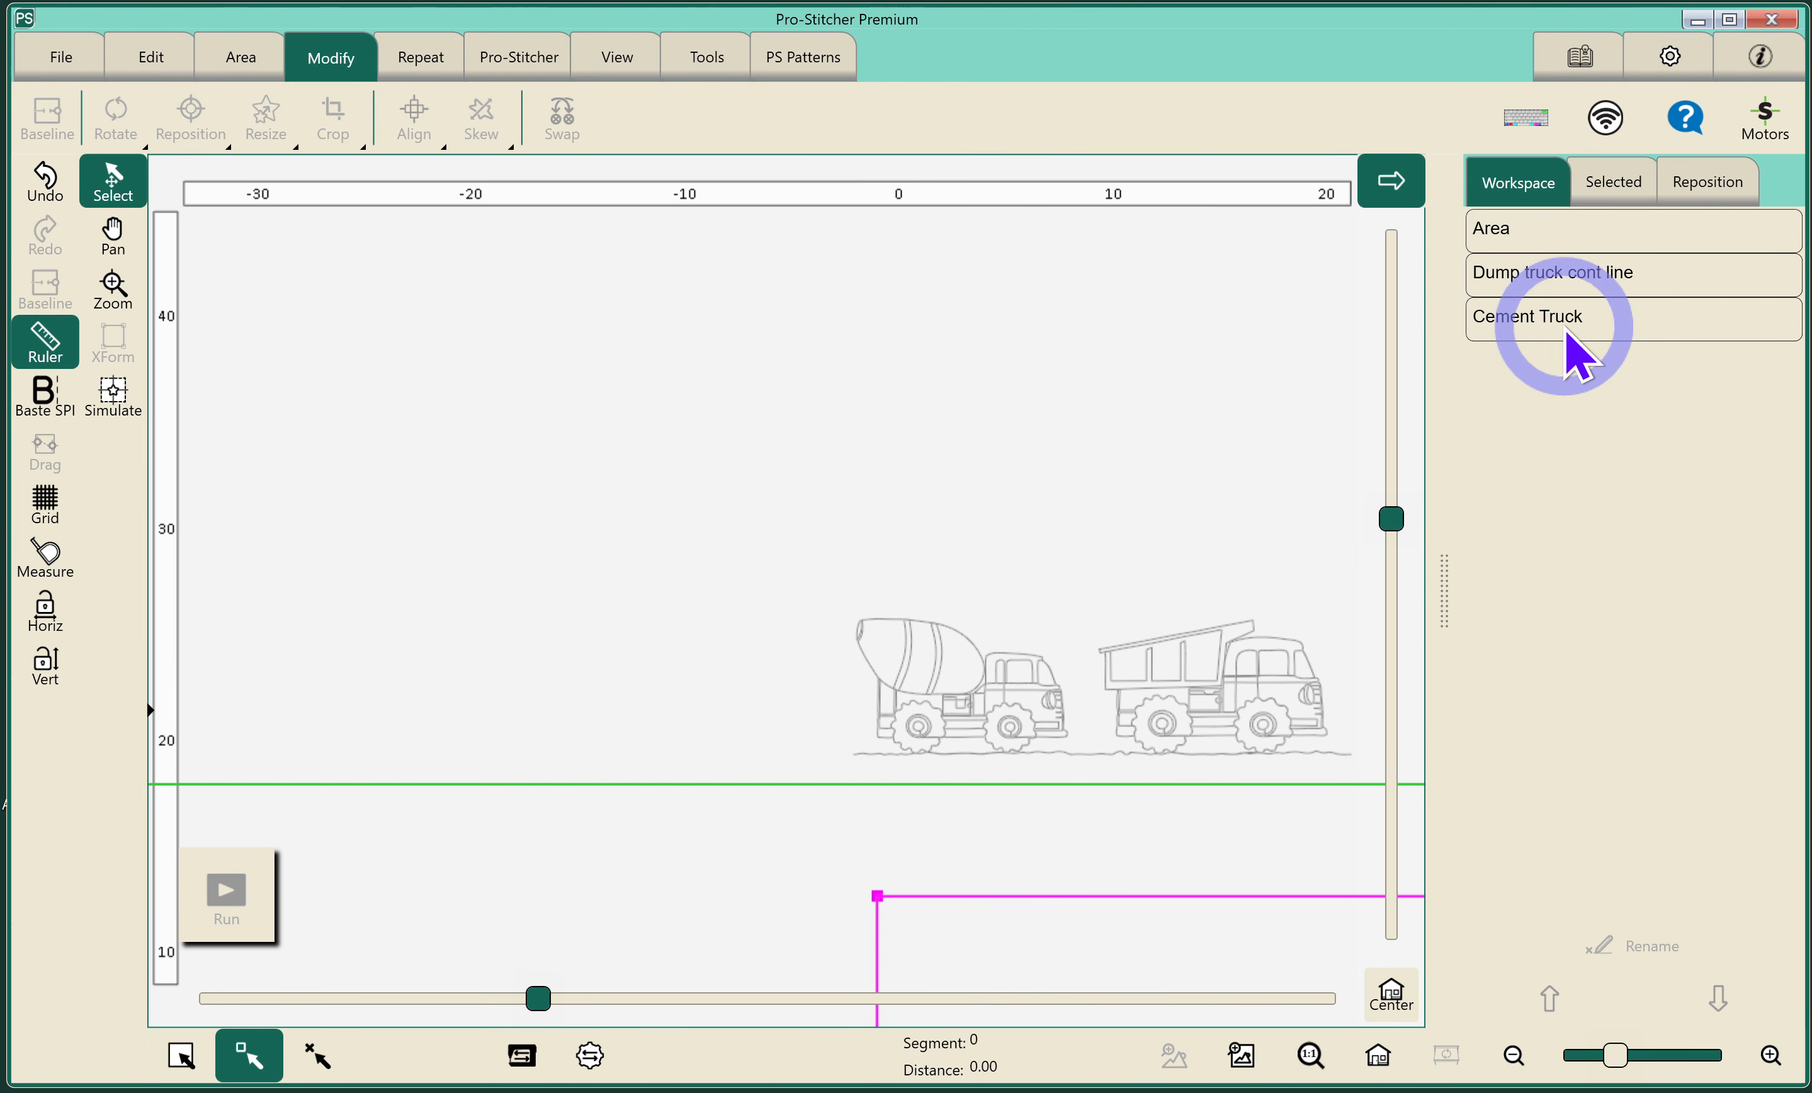
left_click(1547, 324)
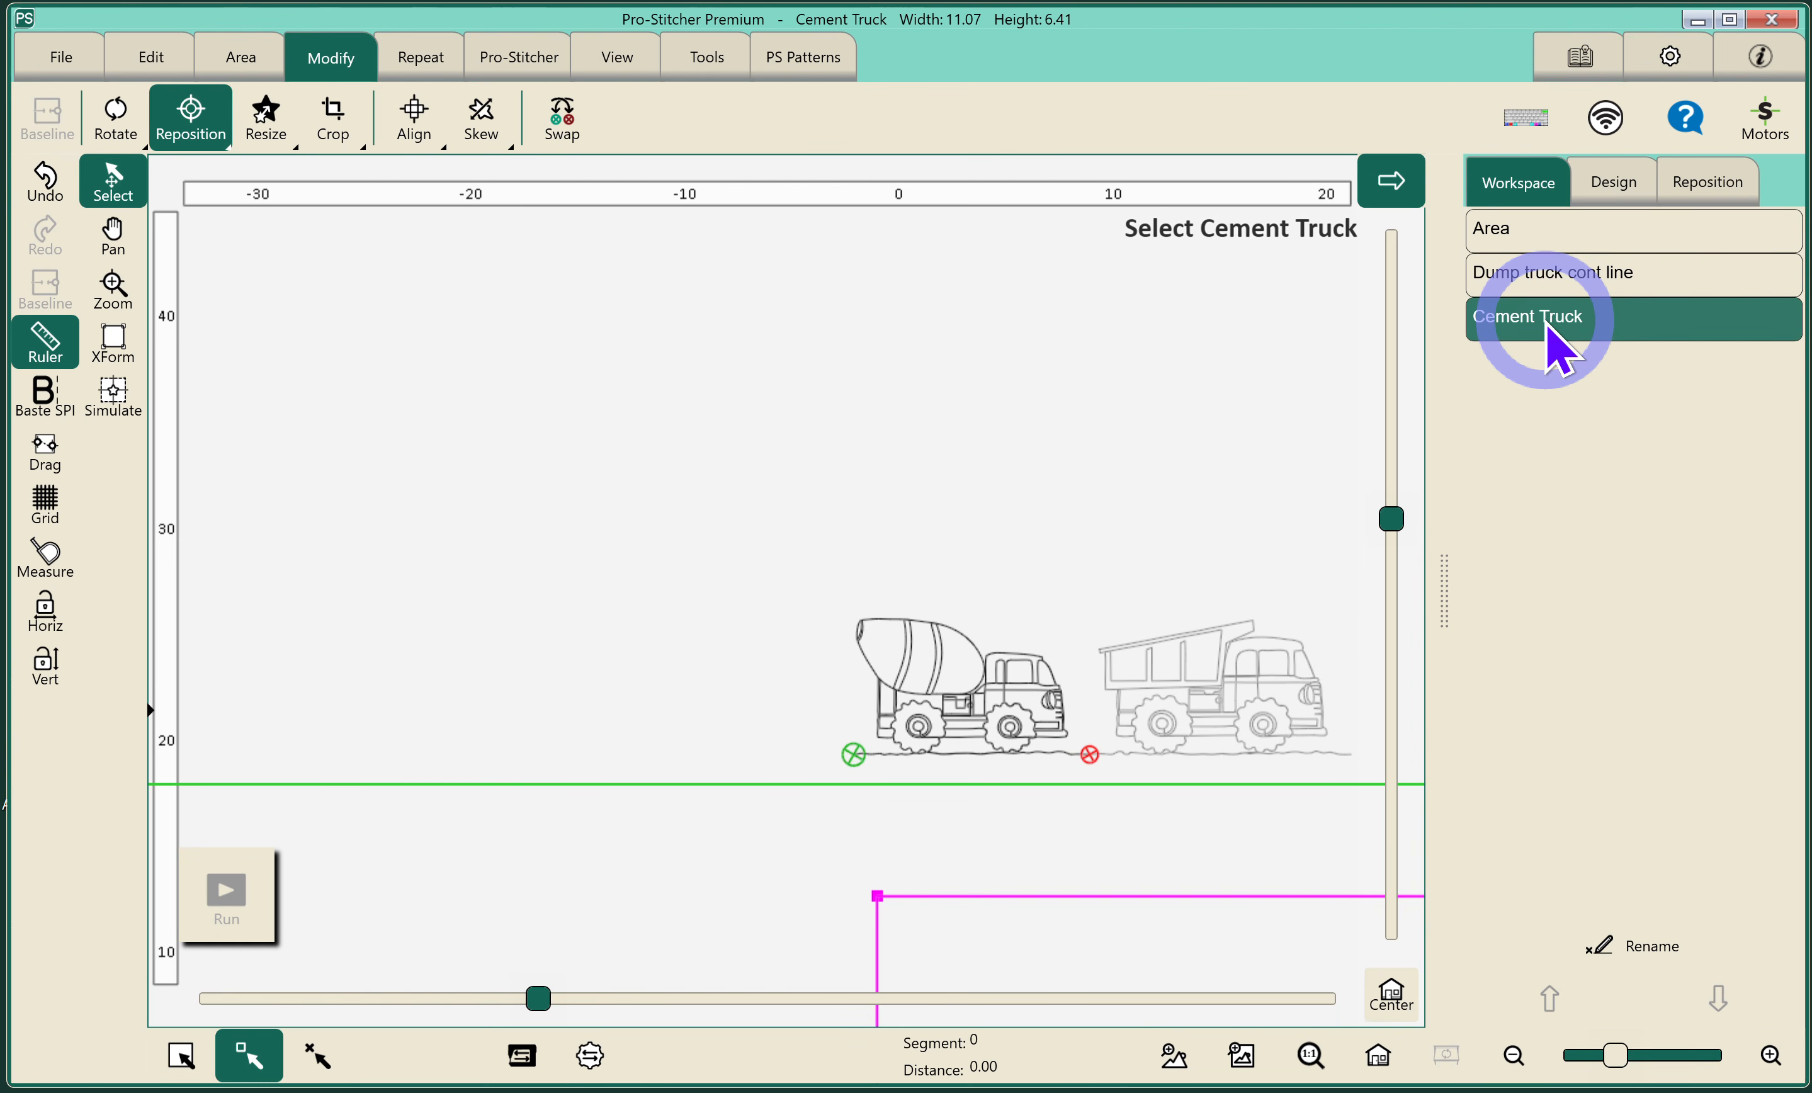
left_click(1538, 284, "ctrl")
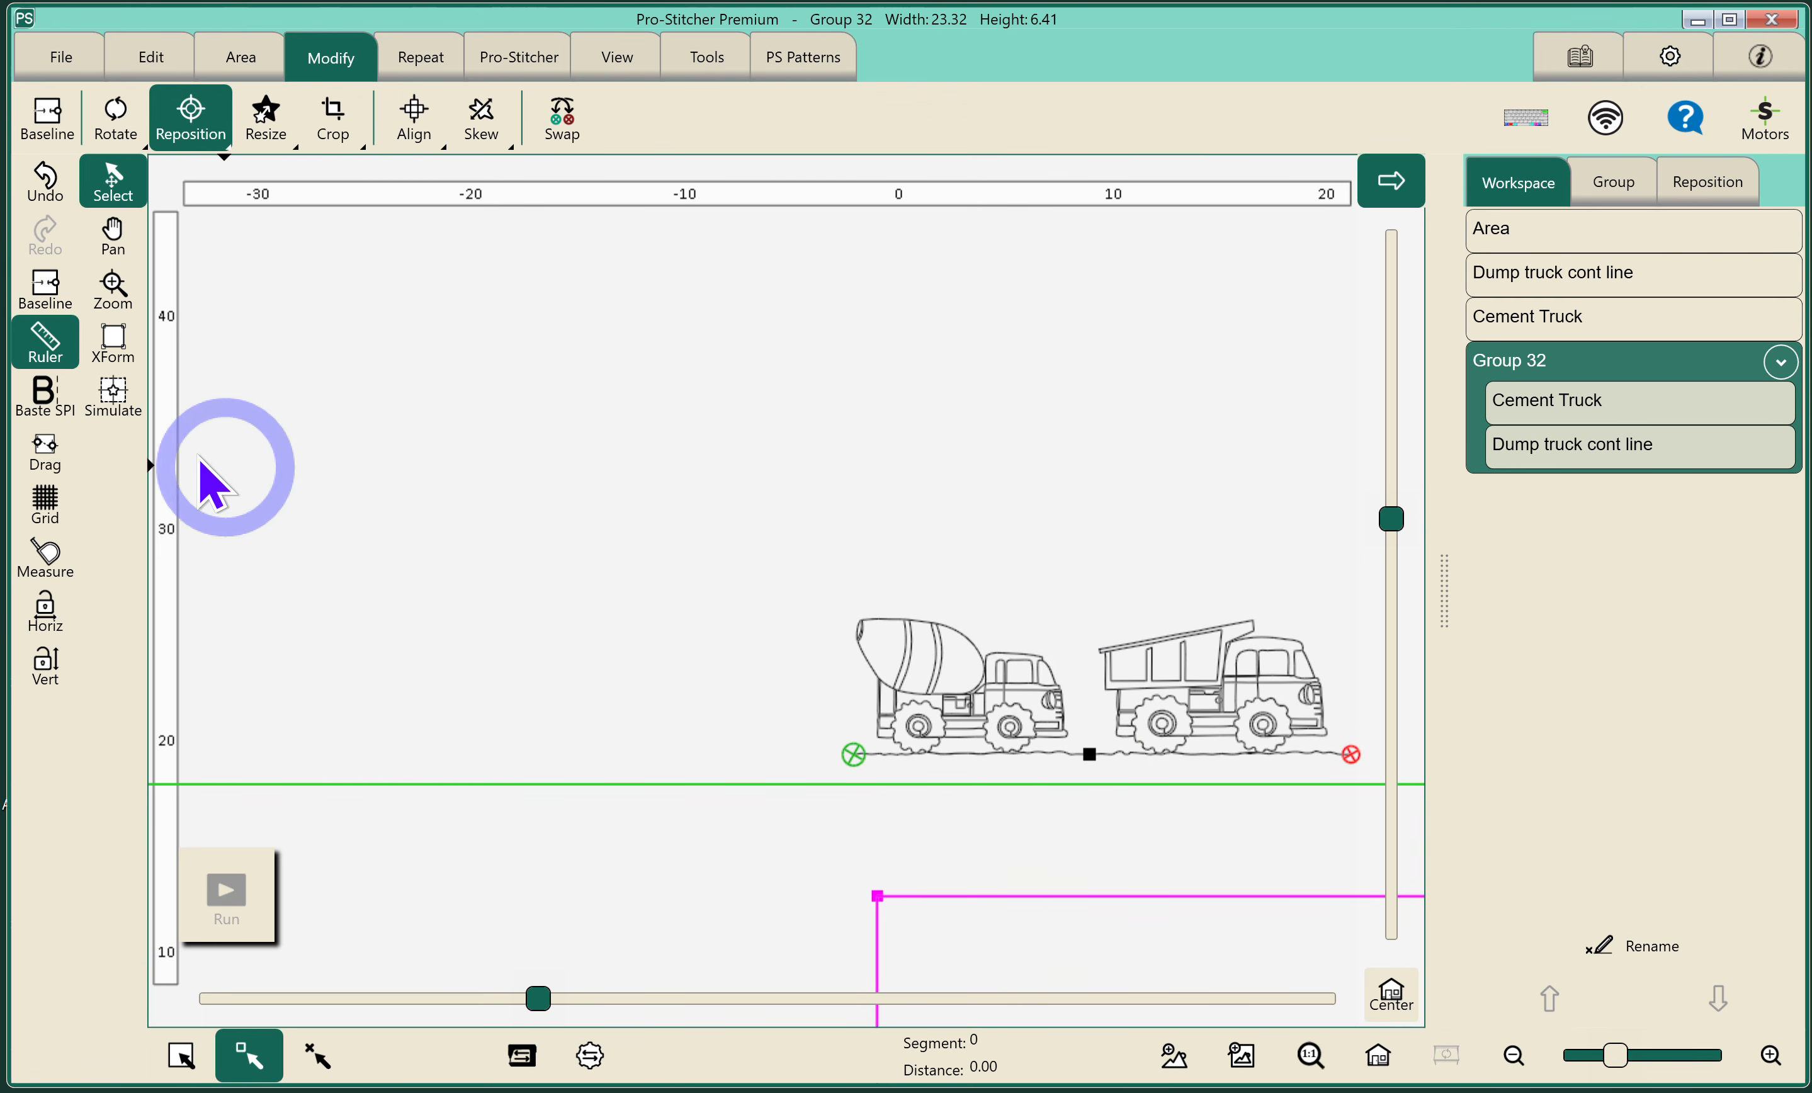
left_click(74, 299)
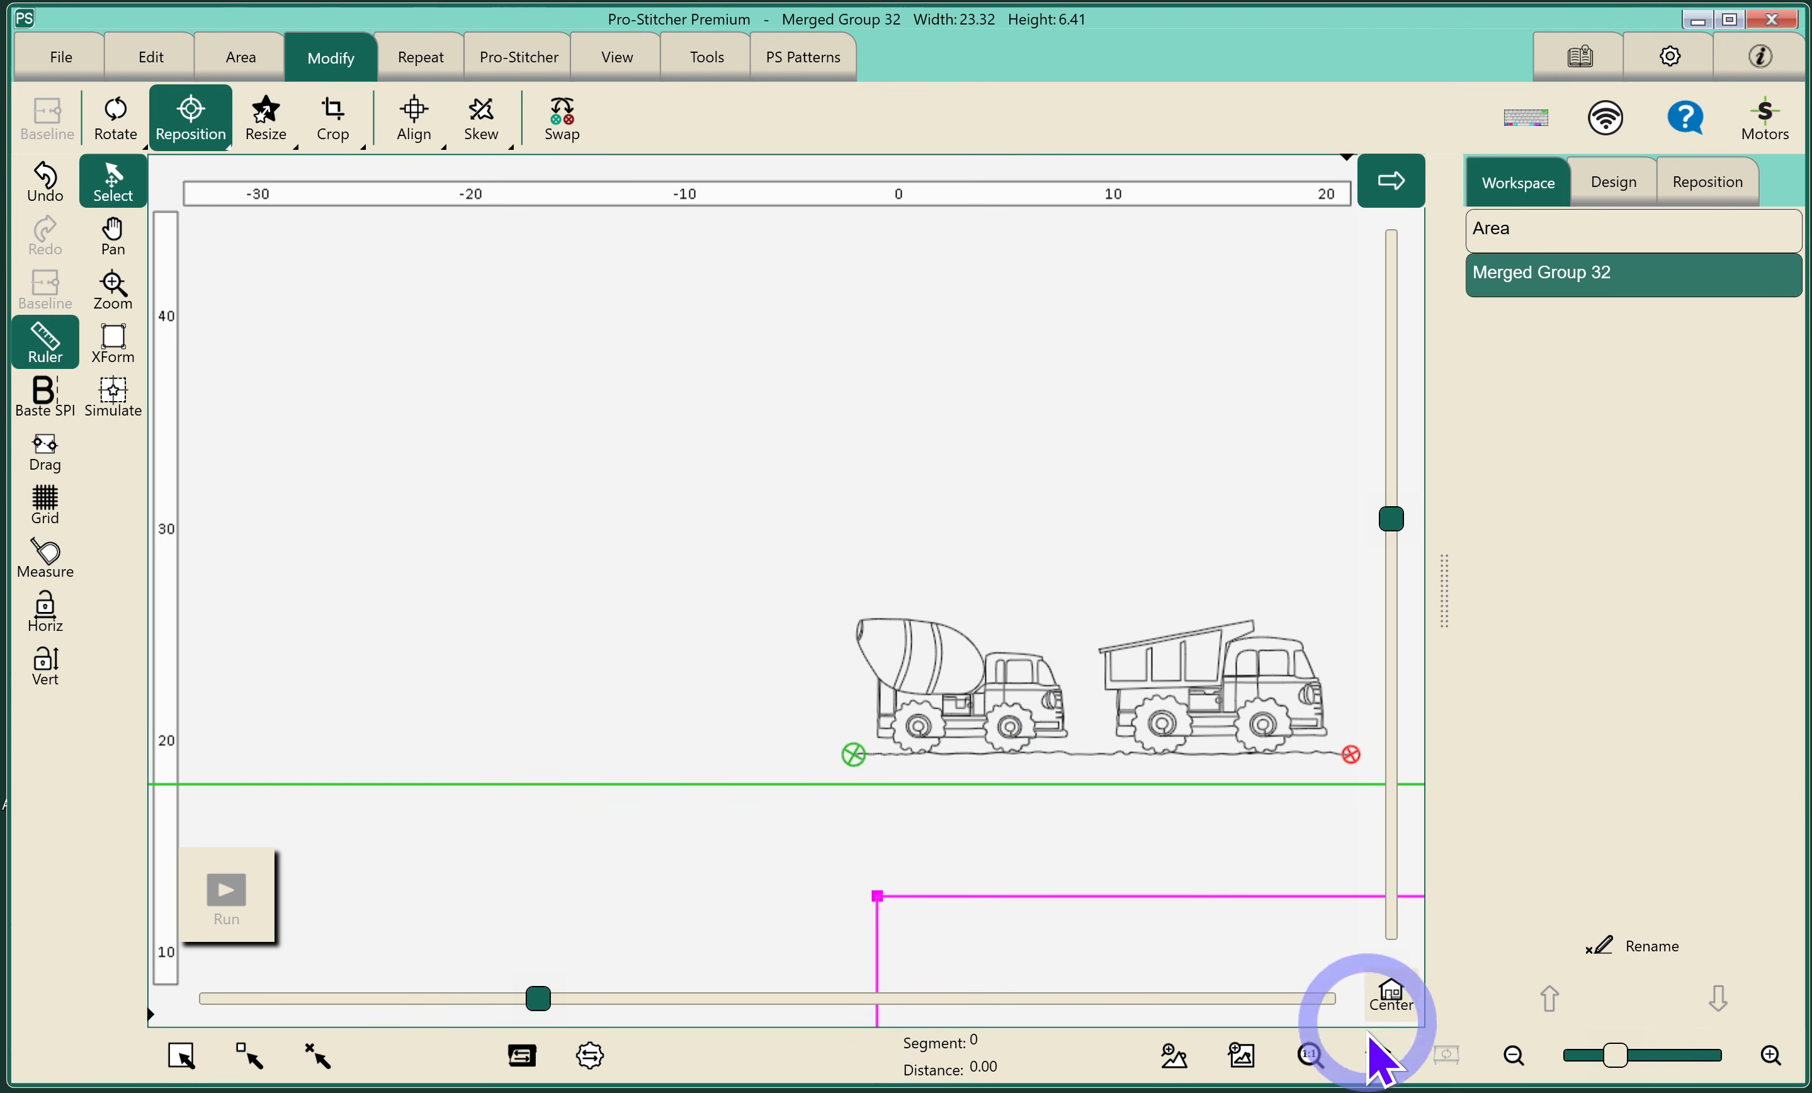
- Deselect the merged trucks and place the simulated crosshairs just beyond the dump truck's end, above the area
left_click(1377, 1057)
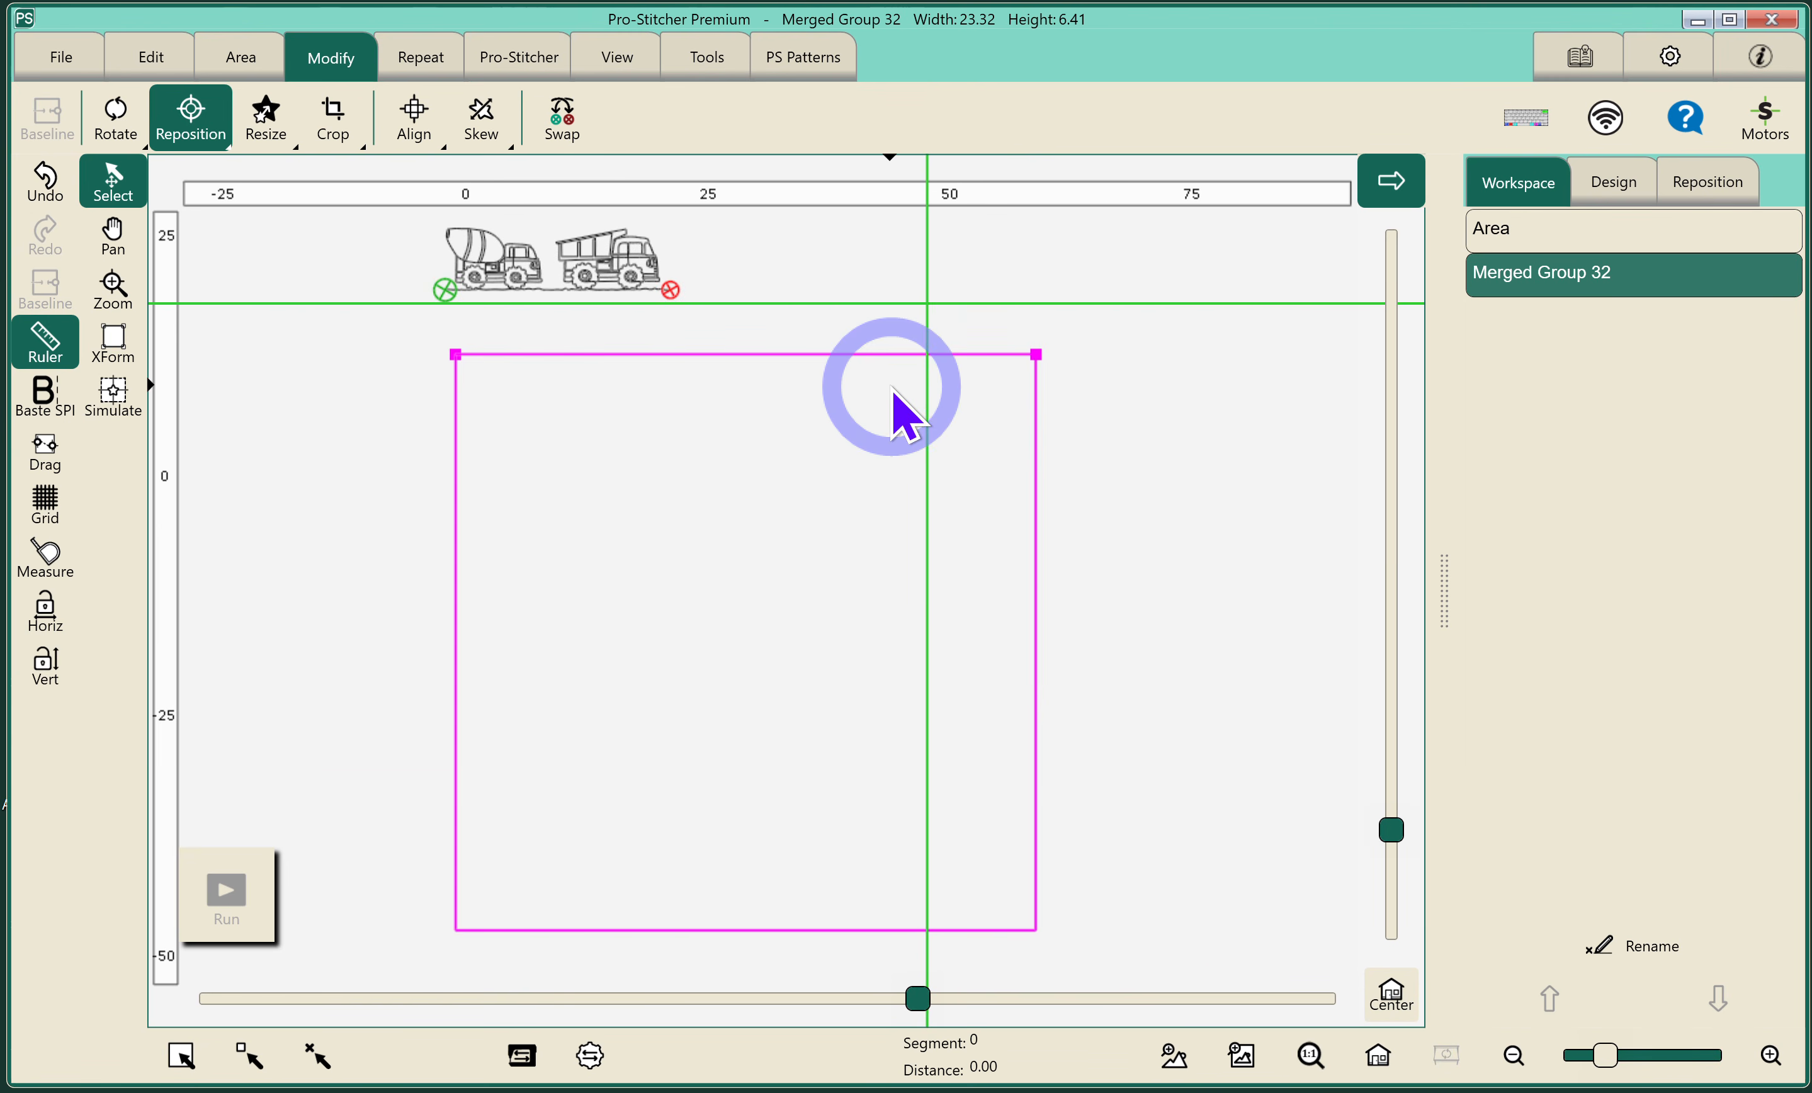
left_click_drag(922, 268, 750, 294)
left_click(114, 401)
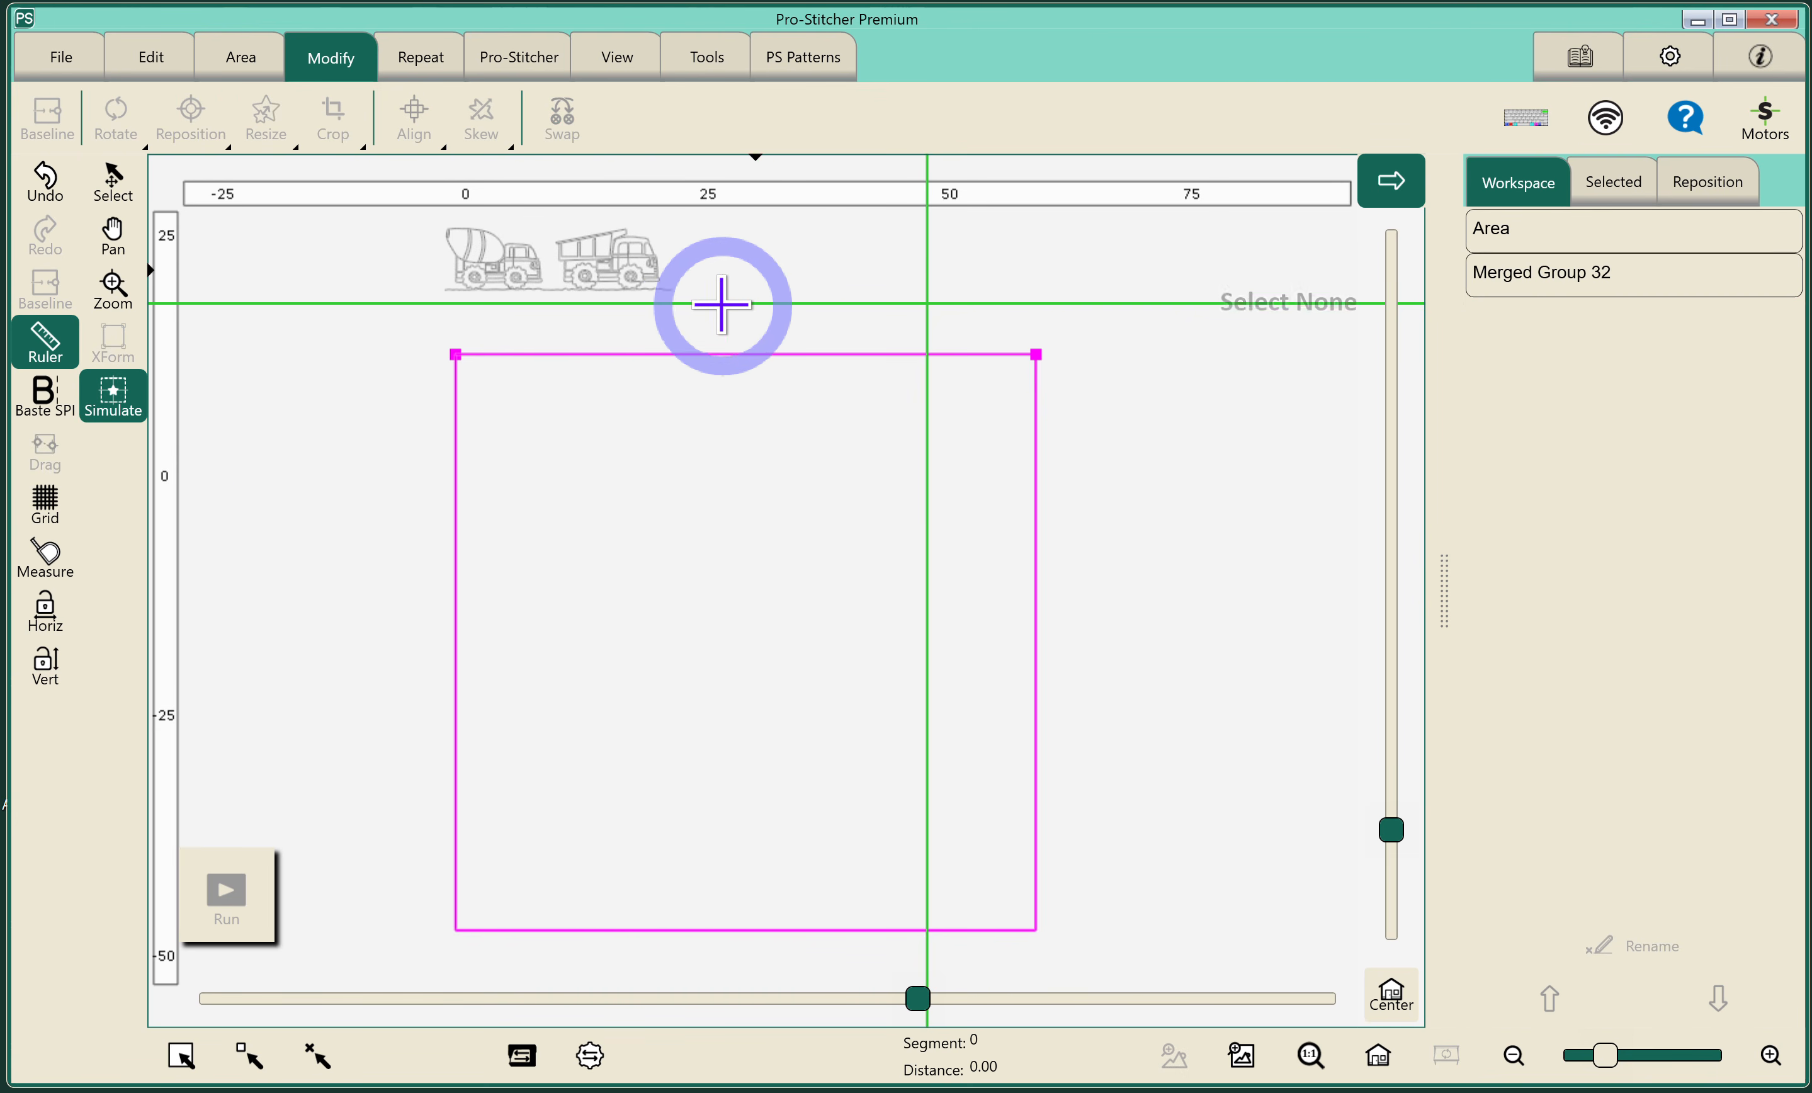
left_click(734, 298)
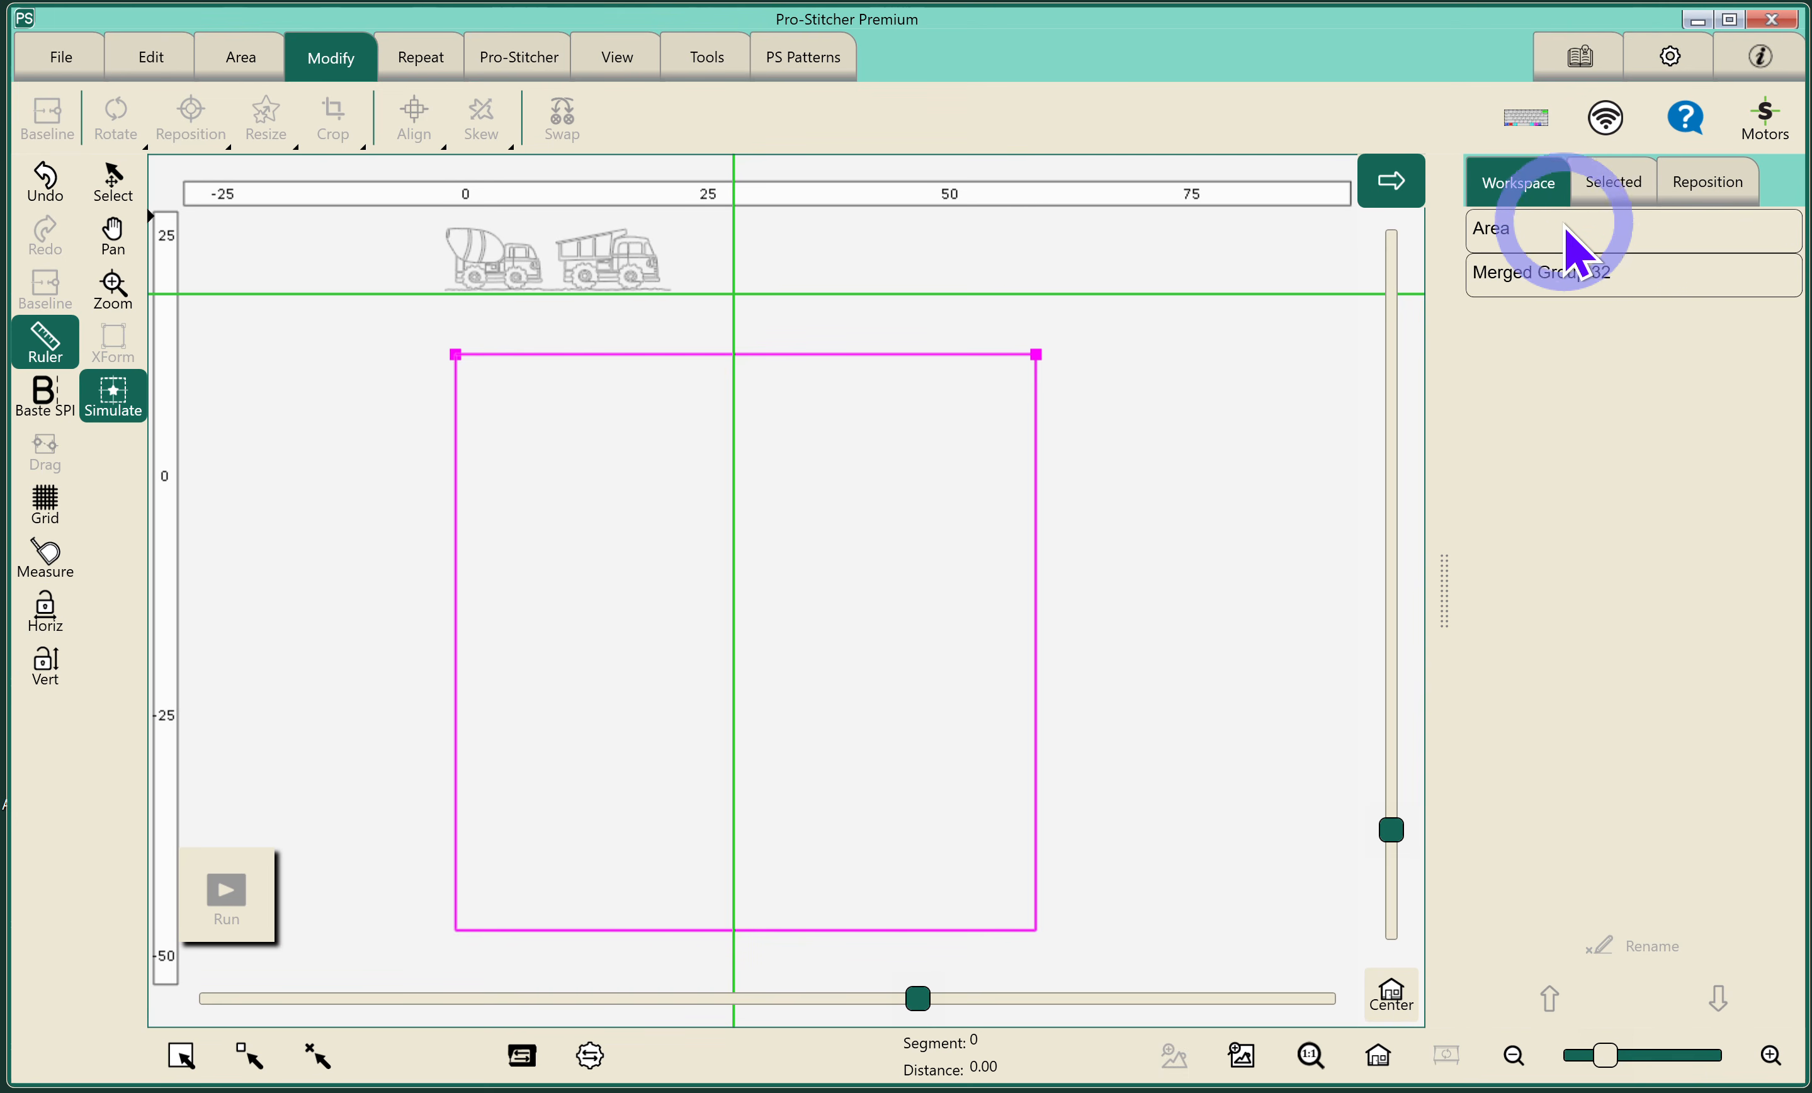
- Select the merged cement and dump trucks, reposition their end point to the crosshairs, and baseline the result
left_click(1534, 293)
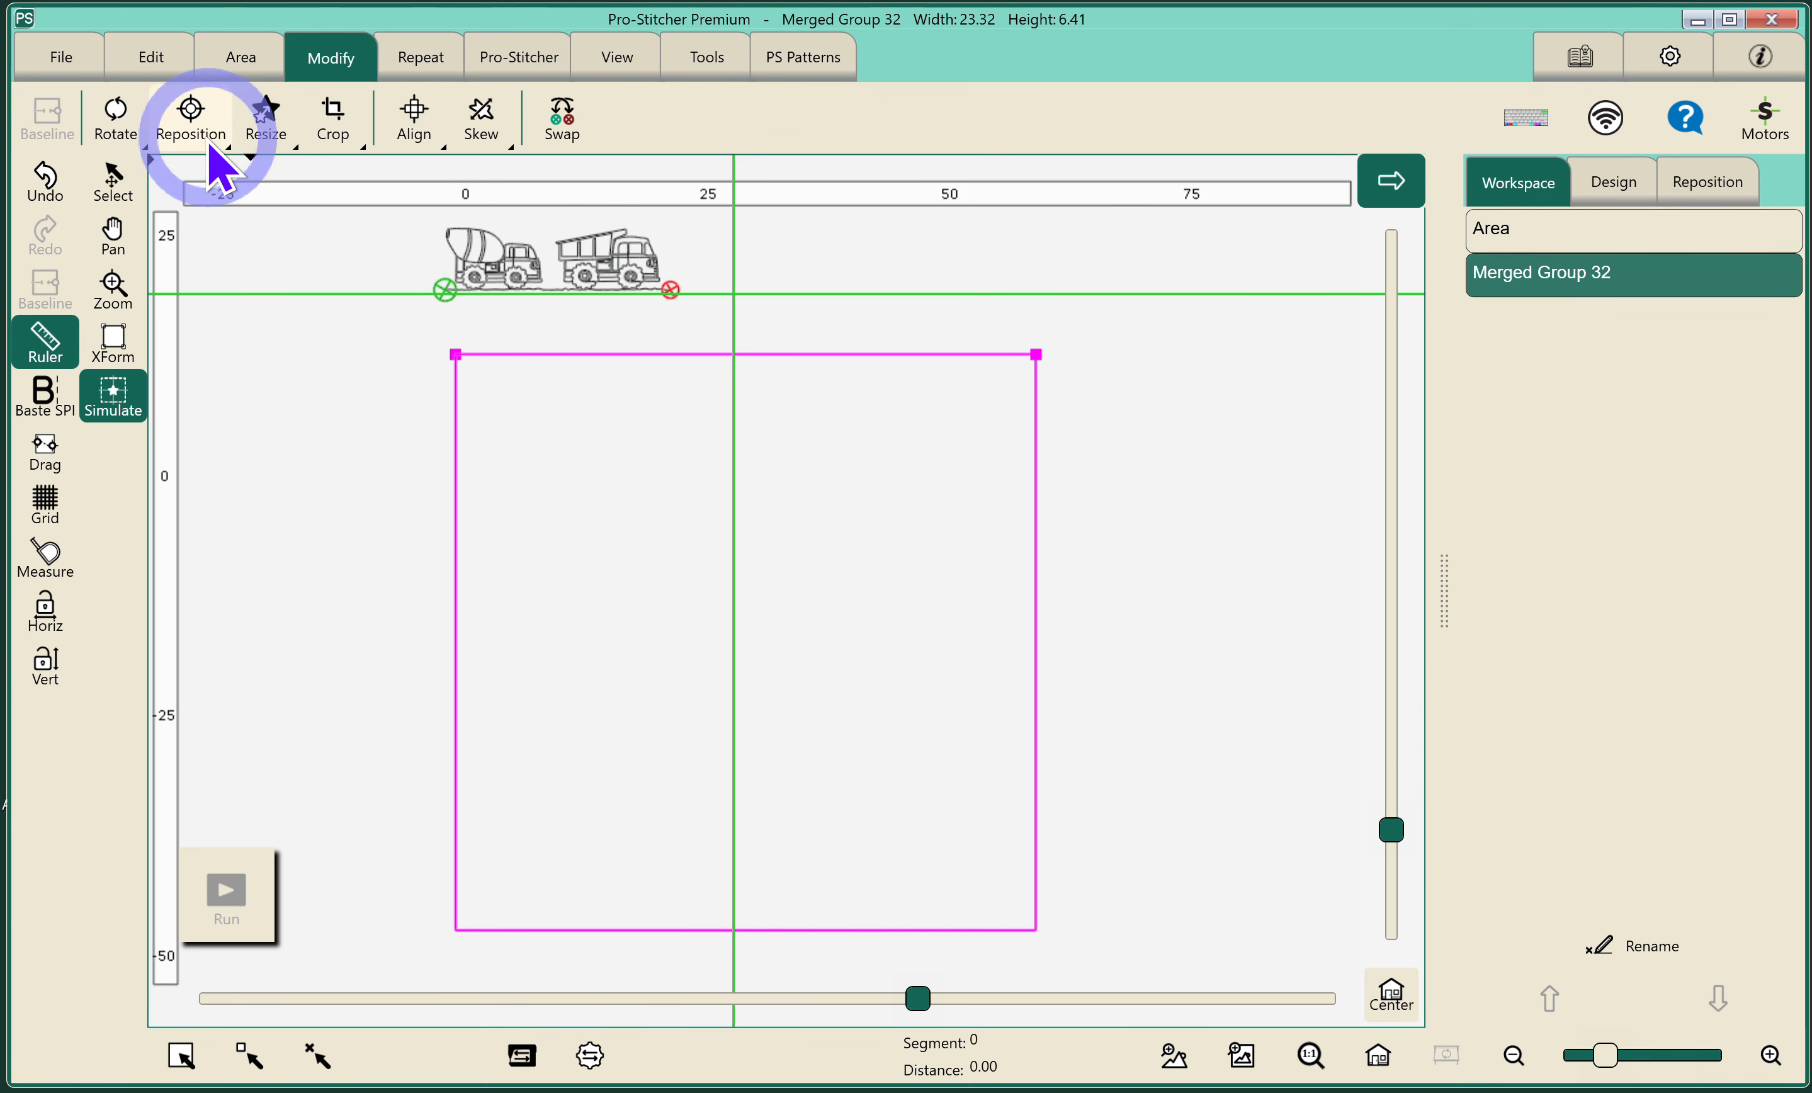
left_click(190, 118)
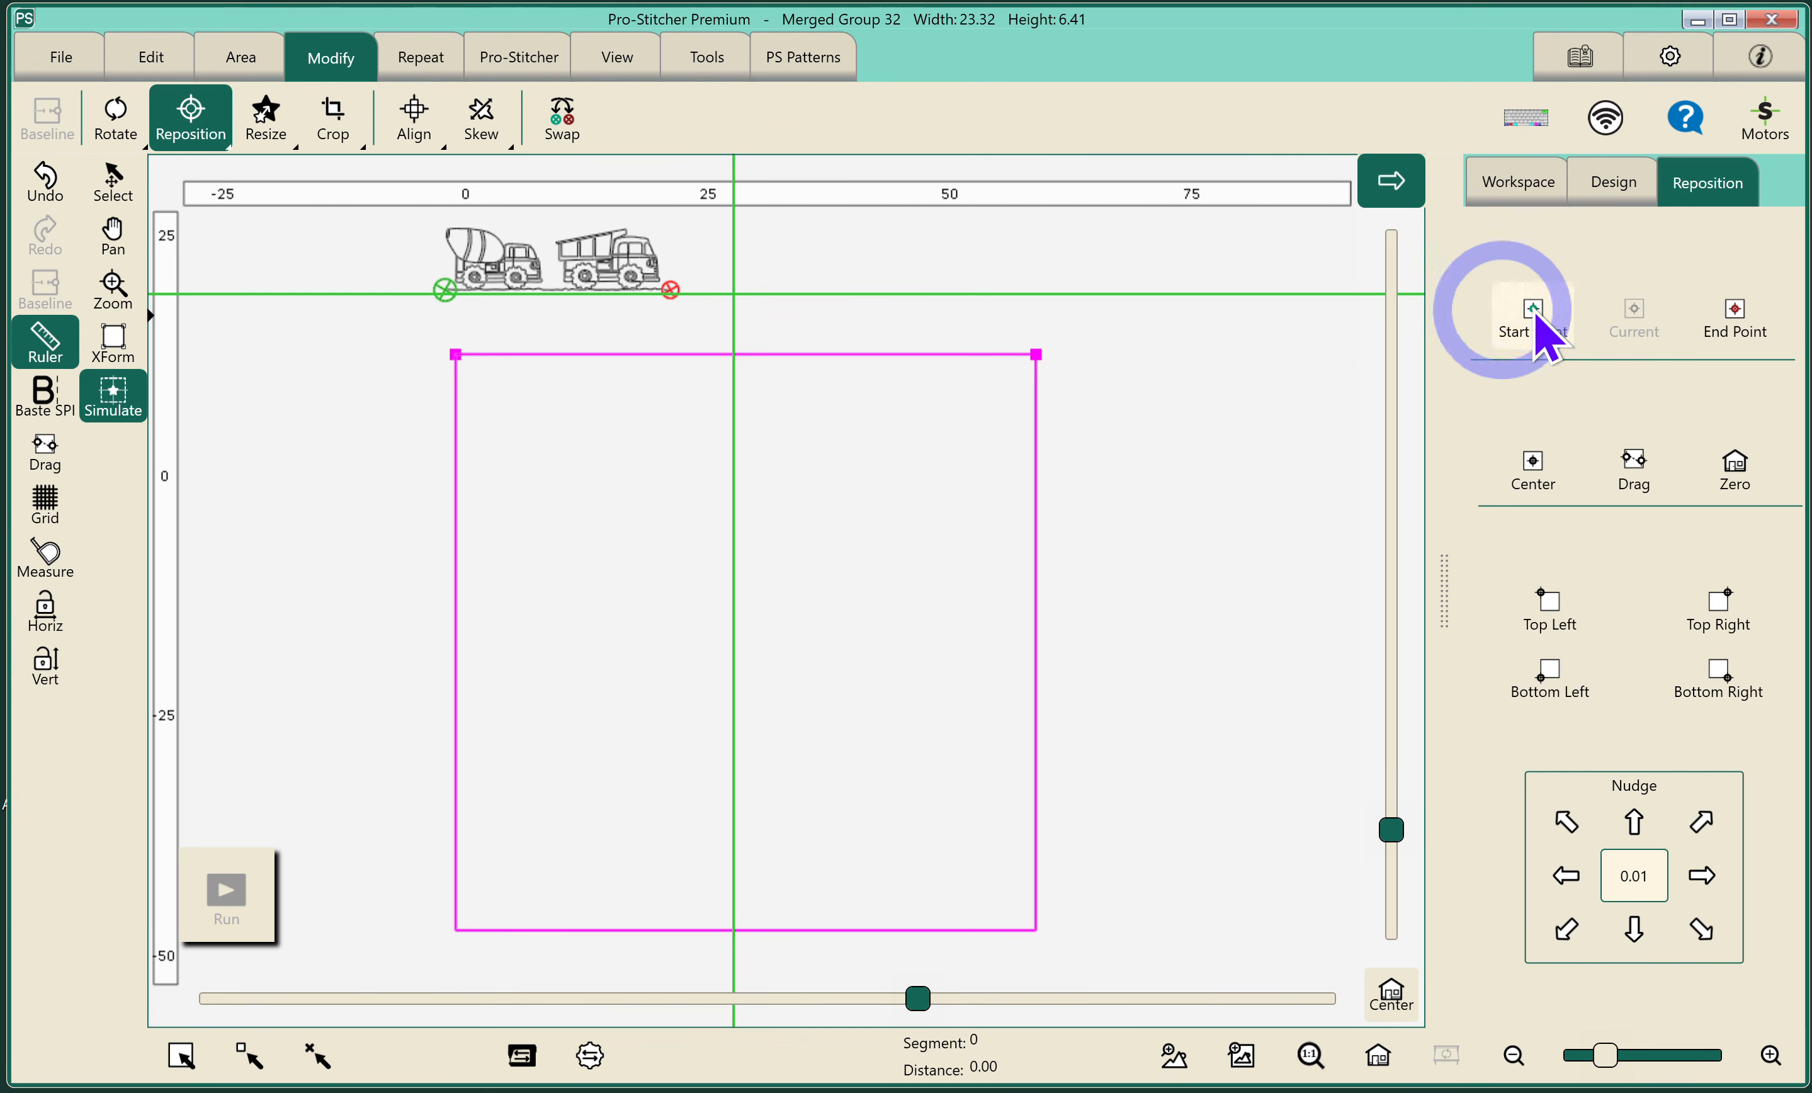
left_click(1737, 317)
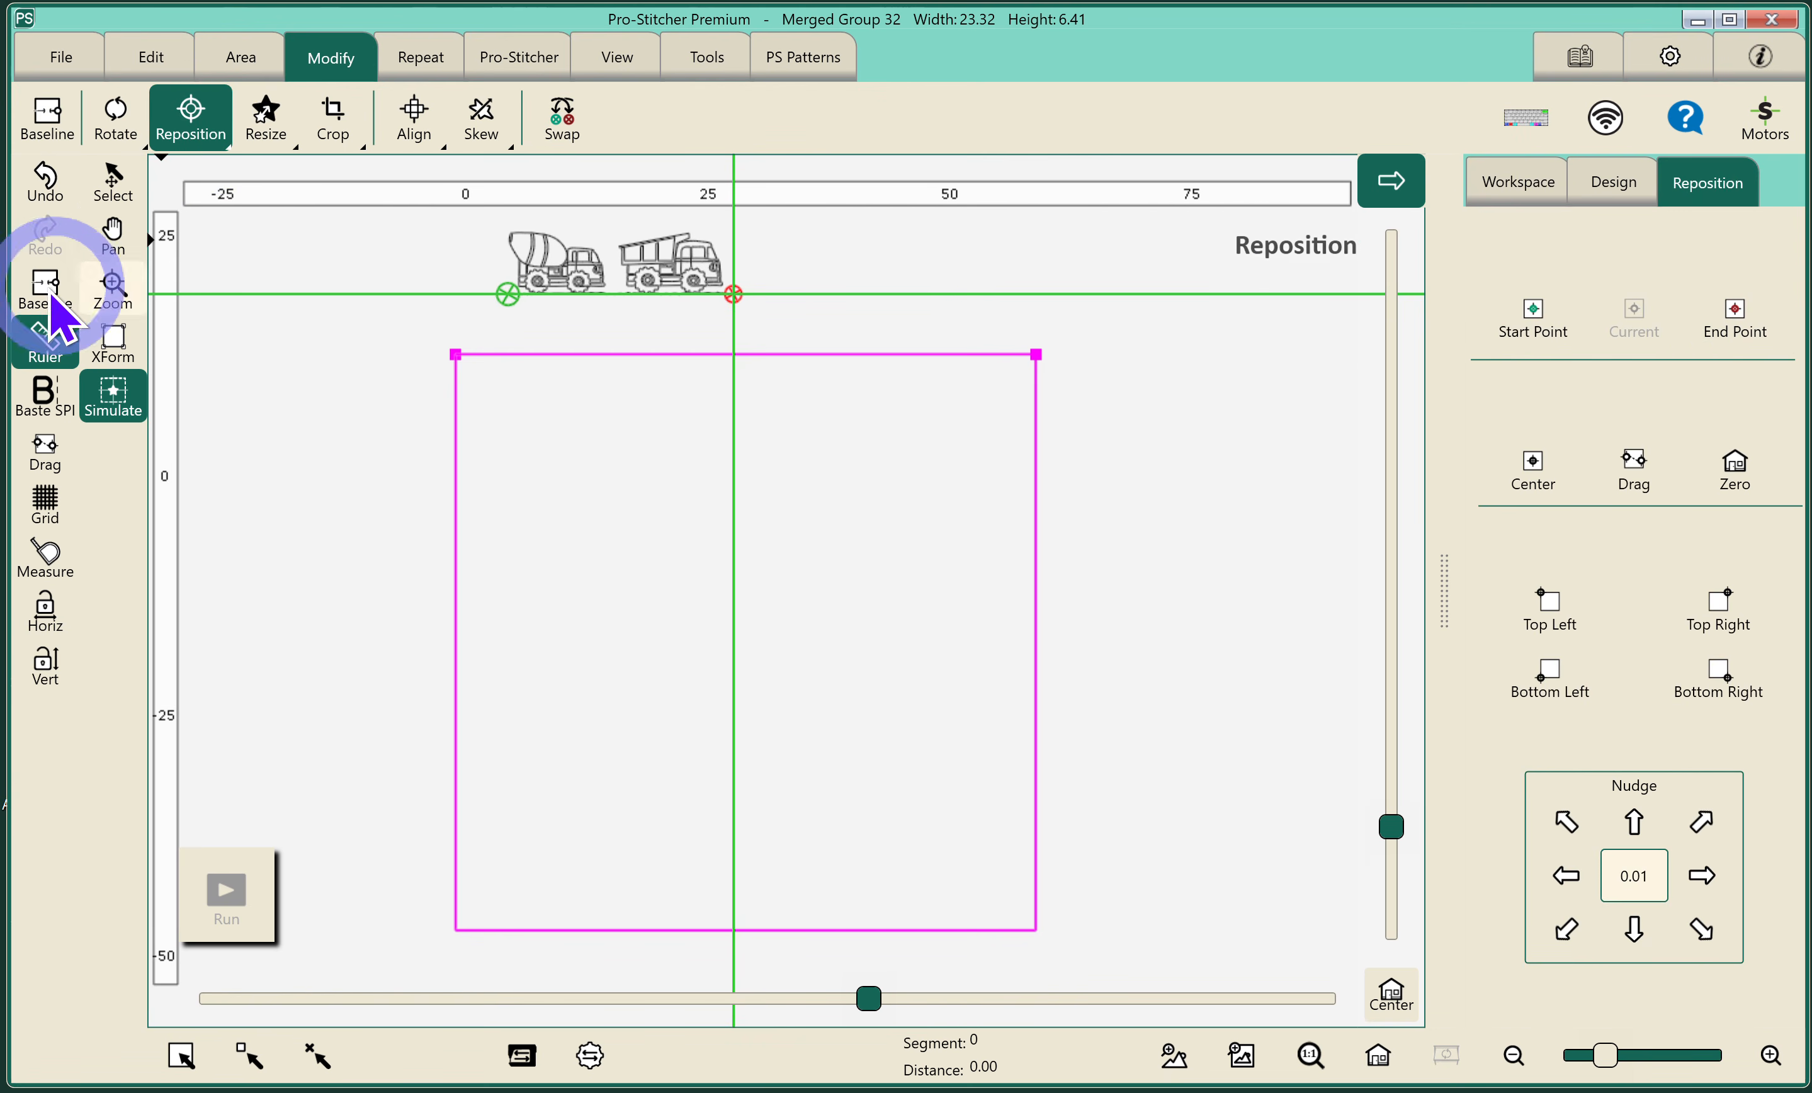
left_click(126, 109)
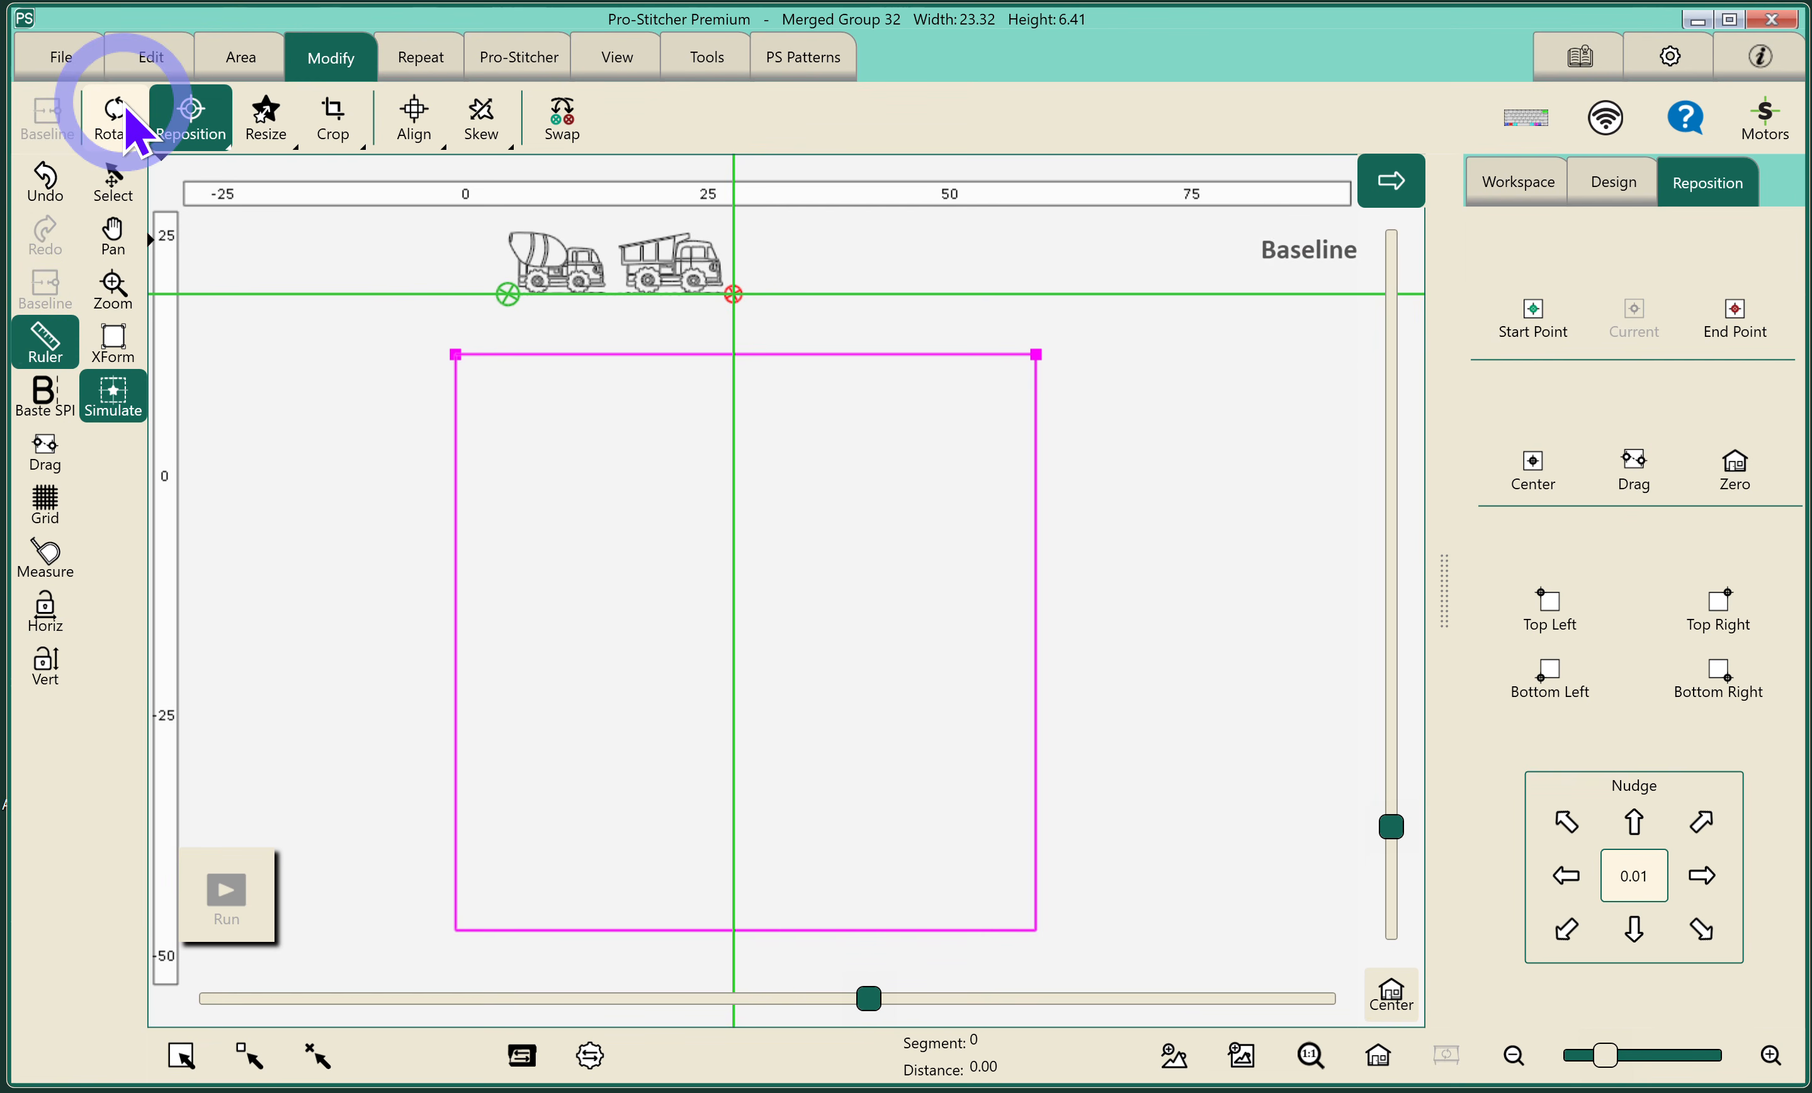
left_click(1525, 187)
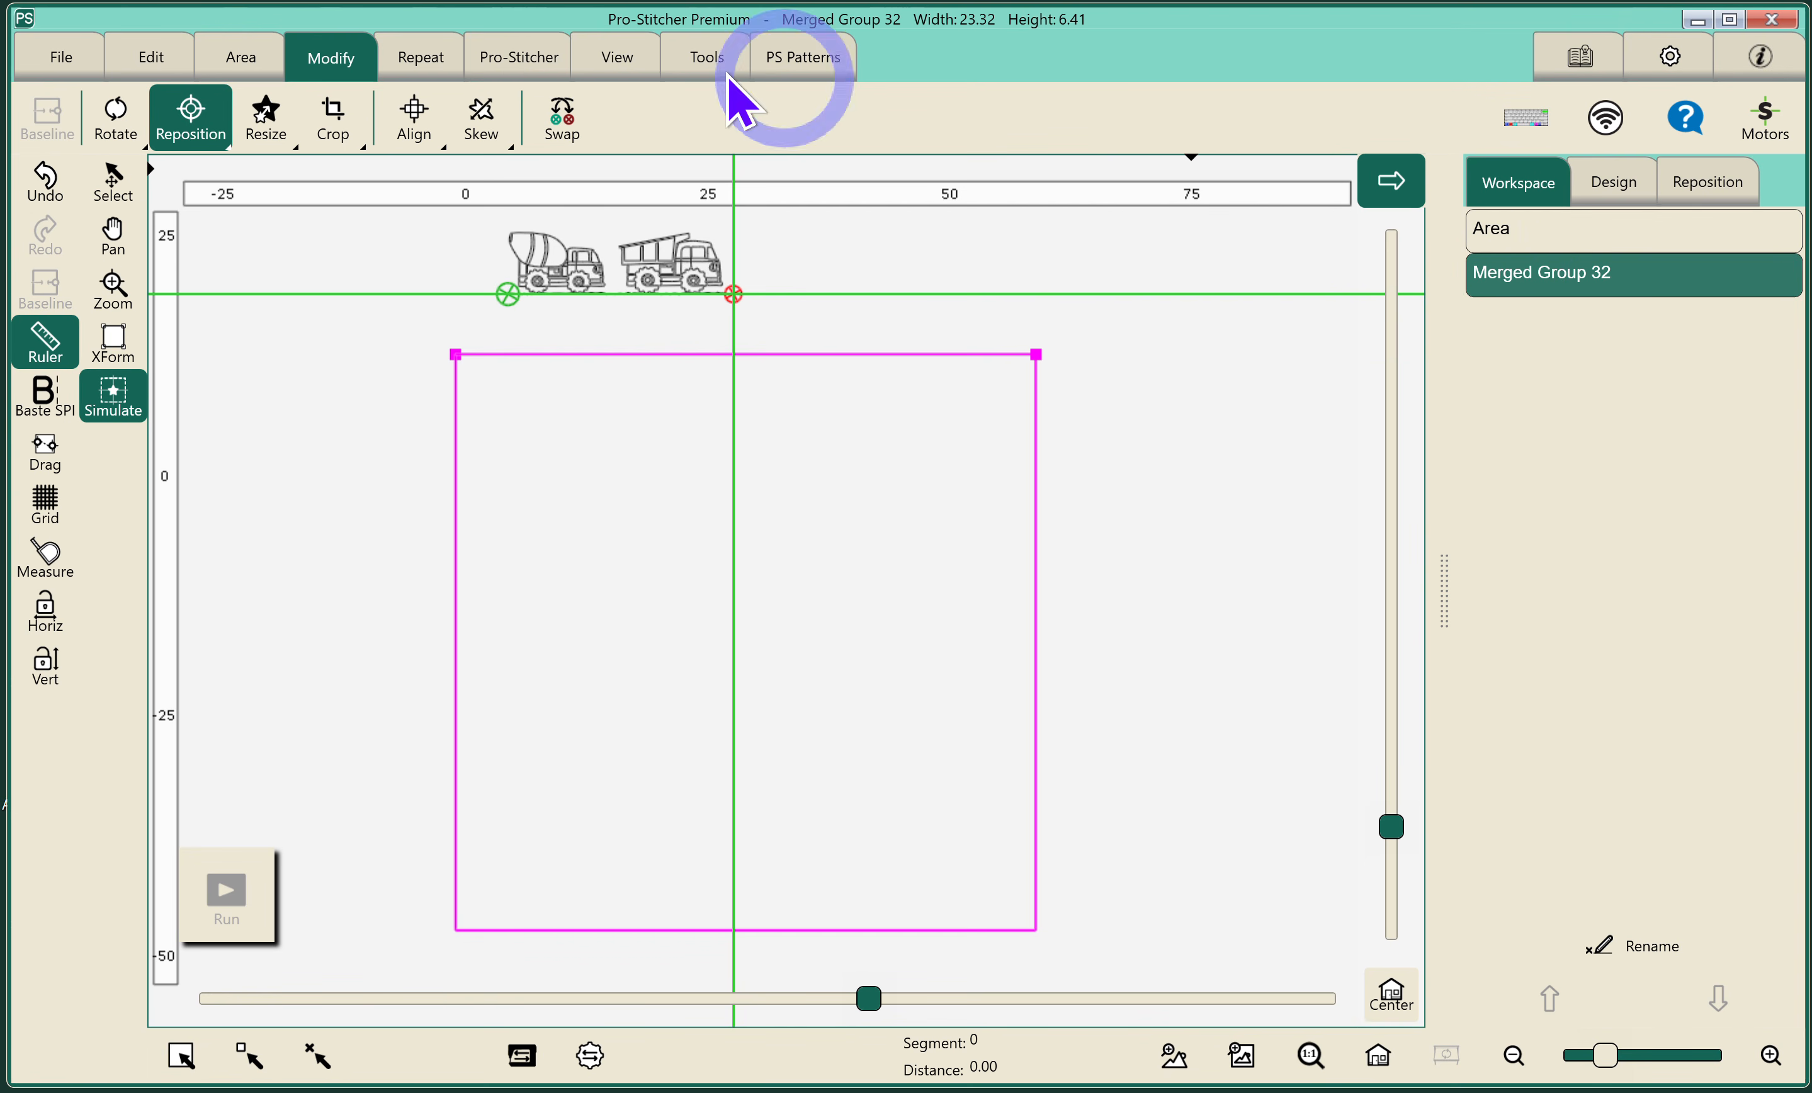
- Load the Fire Engine Cont Line design at the crosshairs and group it with the merged trucks, baselining them into one design
left_click(51, 59)
left_click(49, 118)
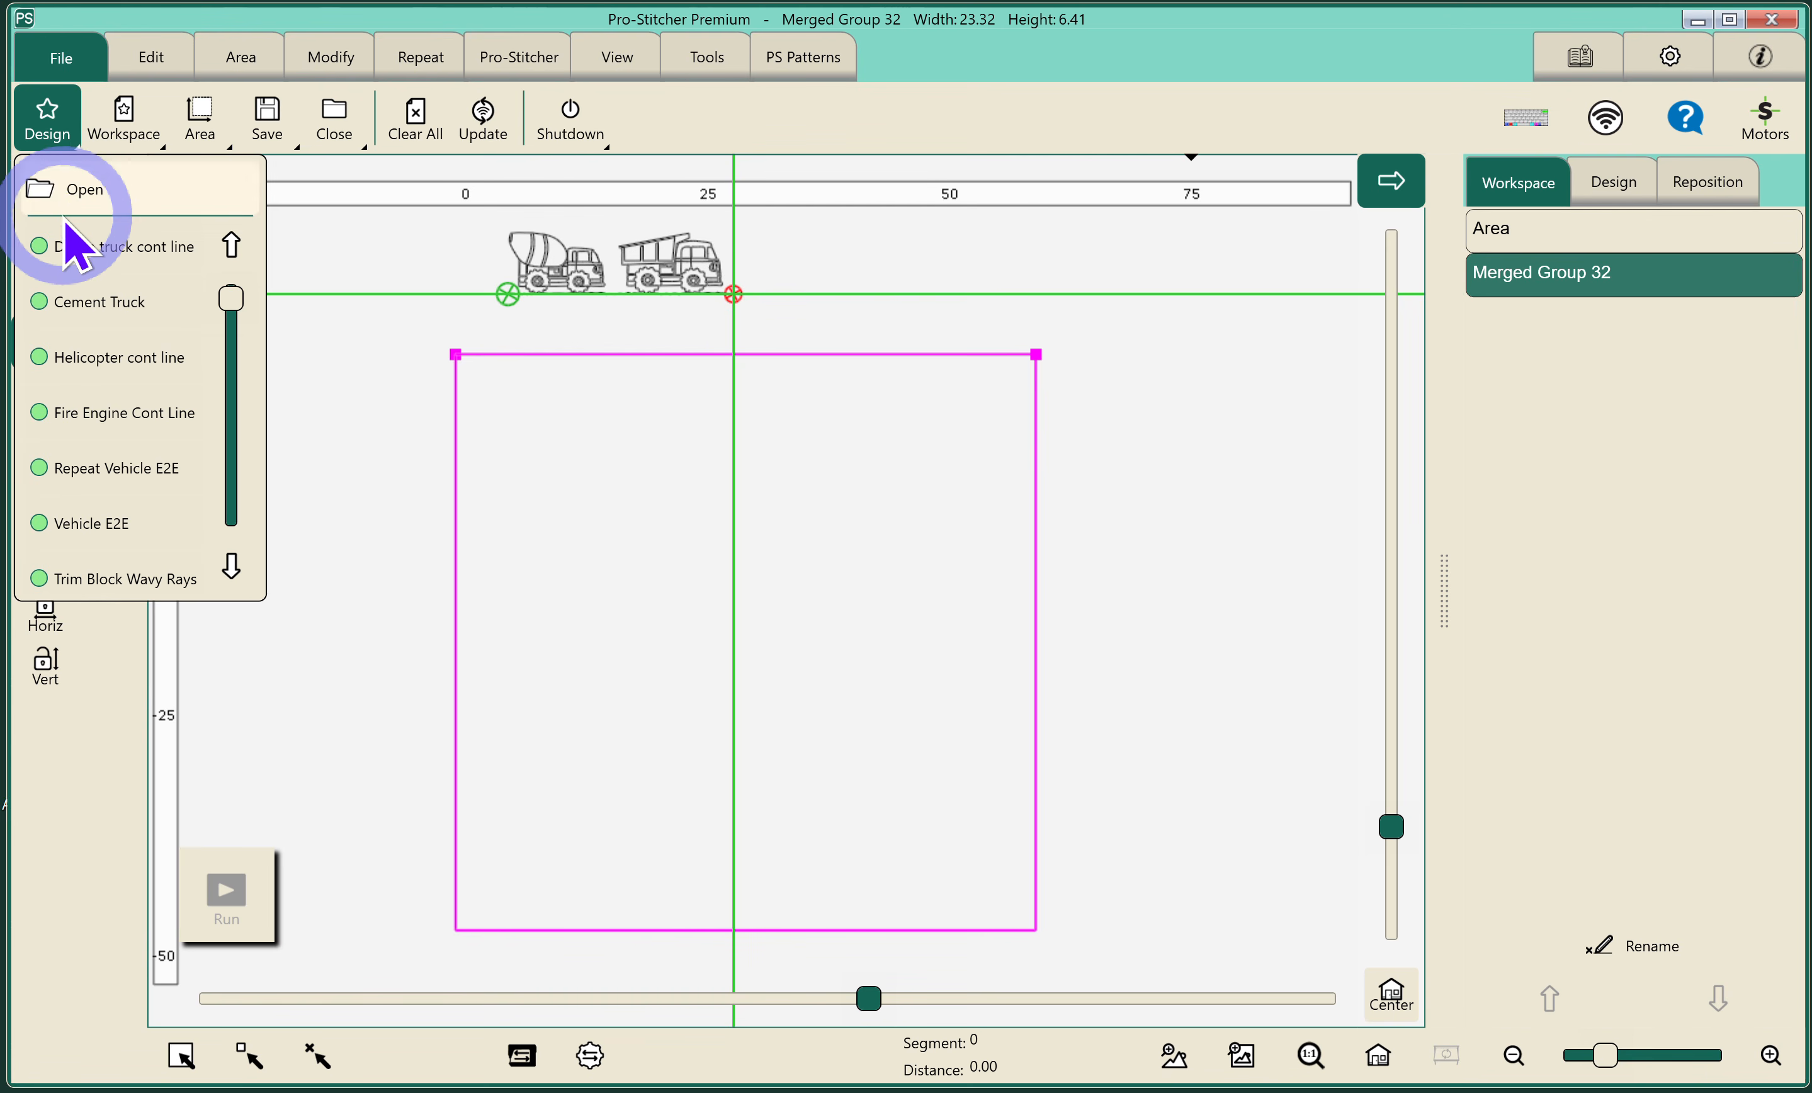
left_click(95, 418)
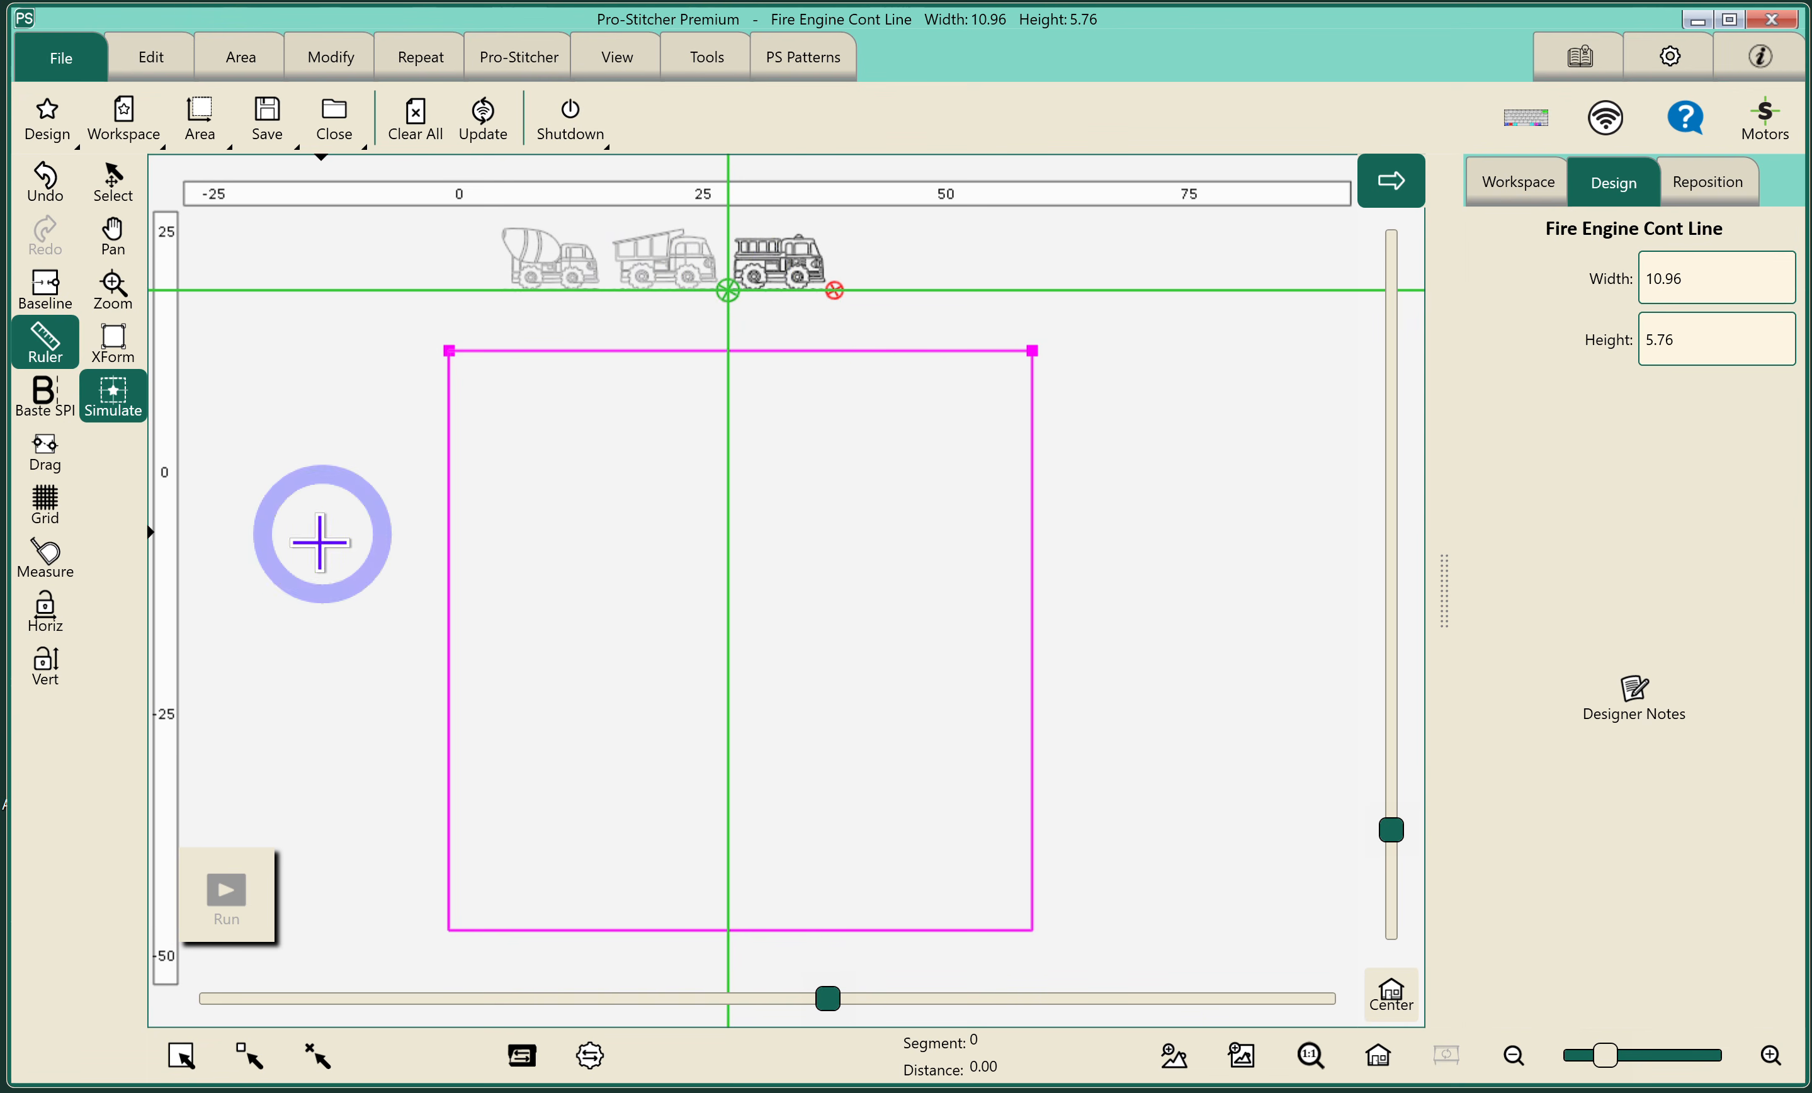
left_click(317, 1059)
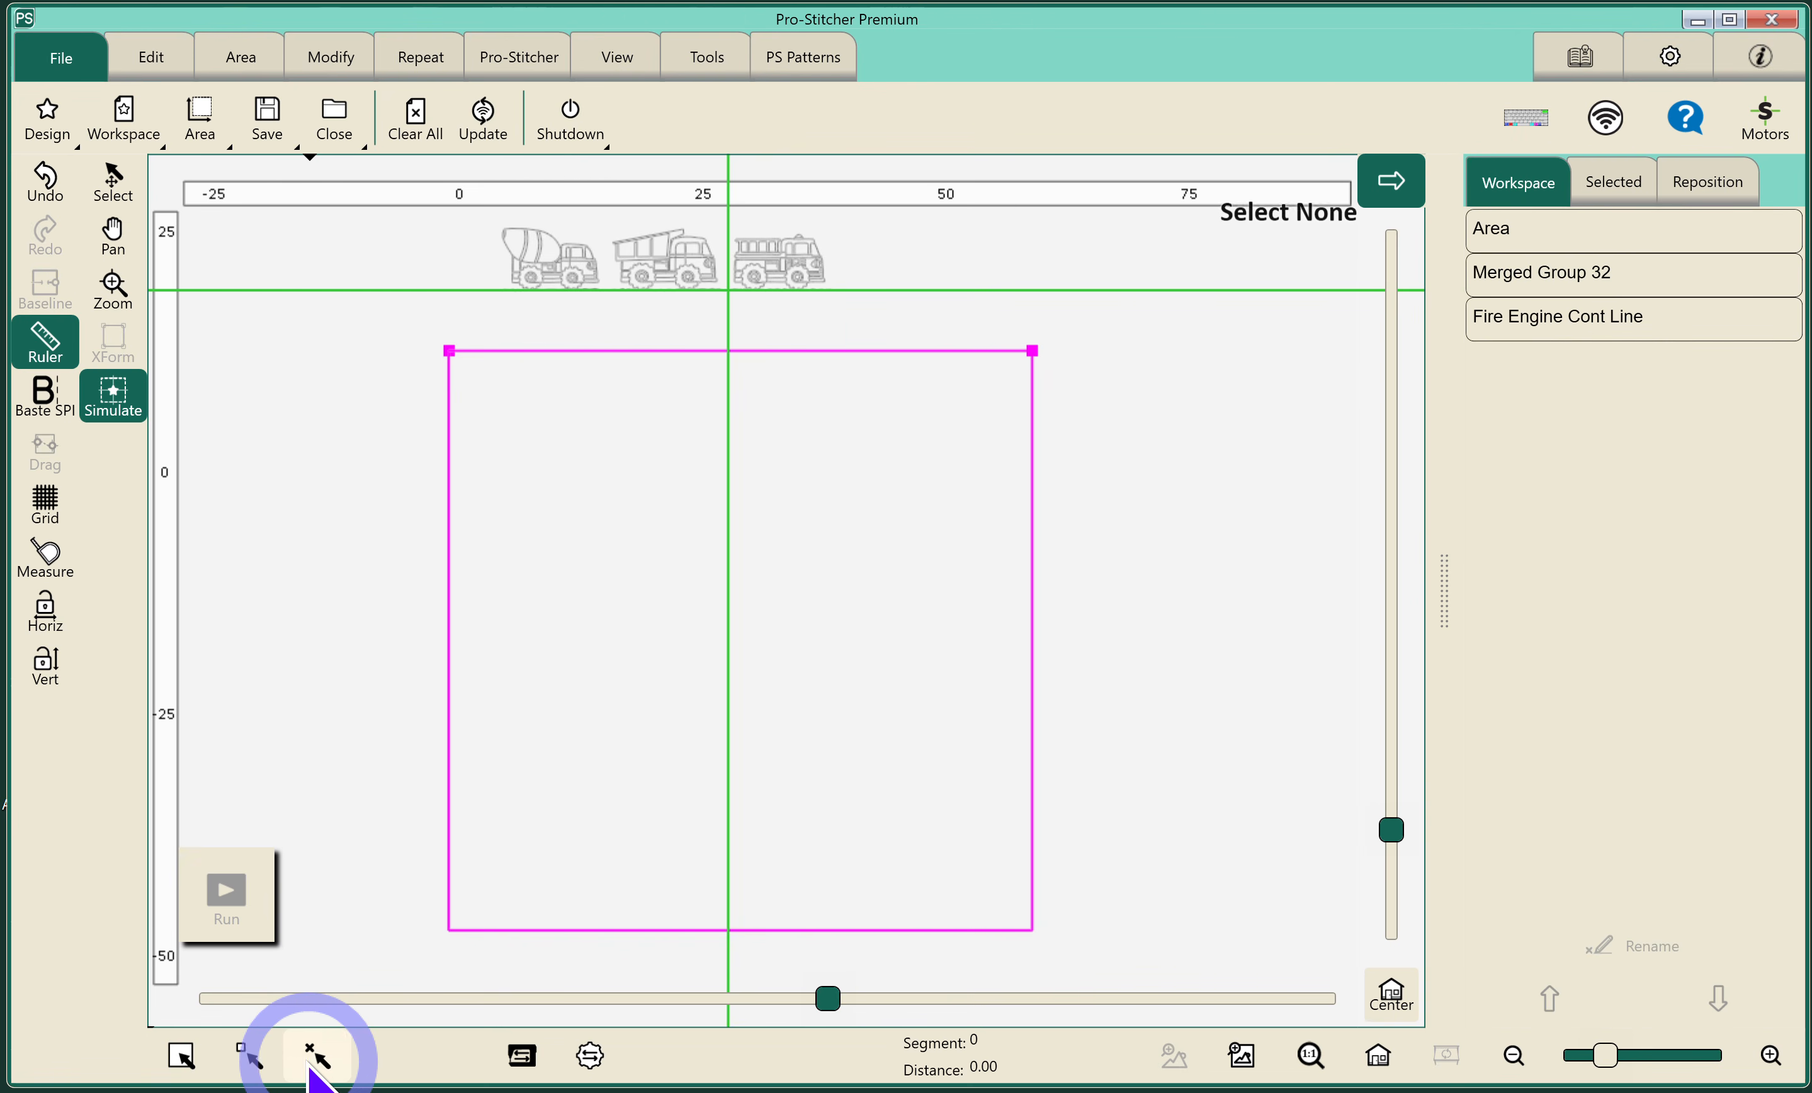
left_click(181, 1054)
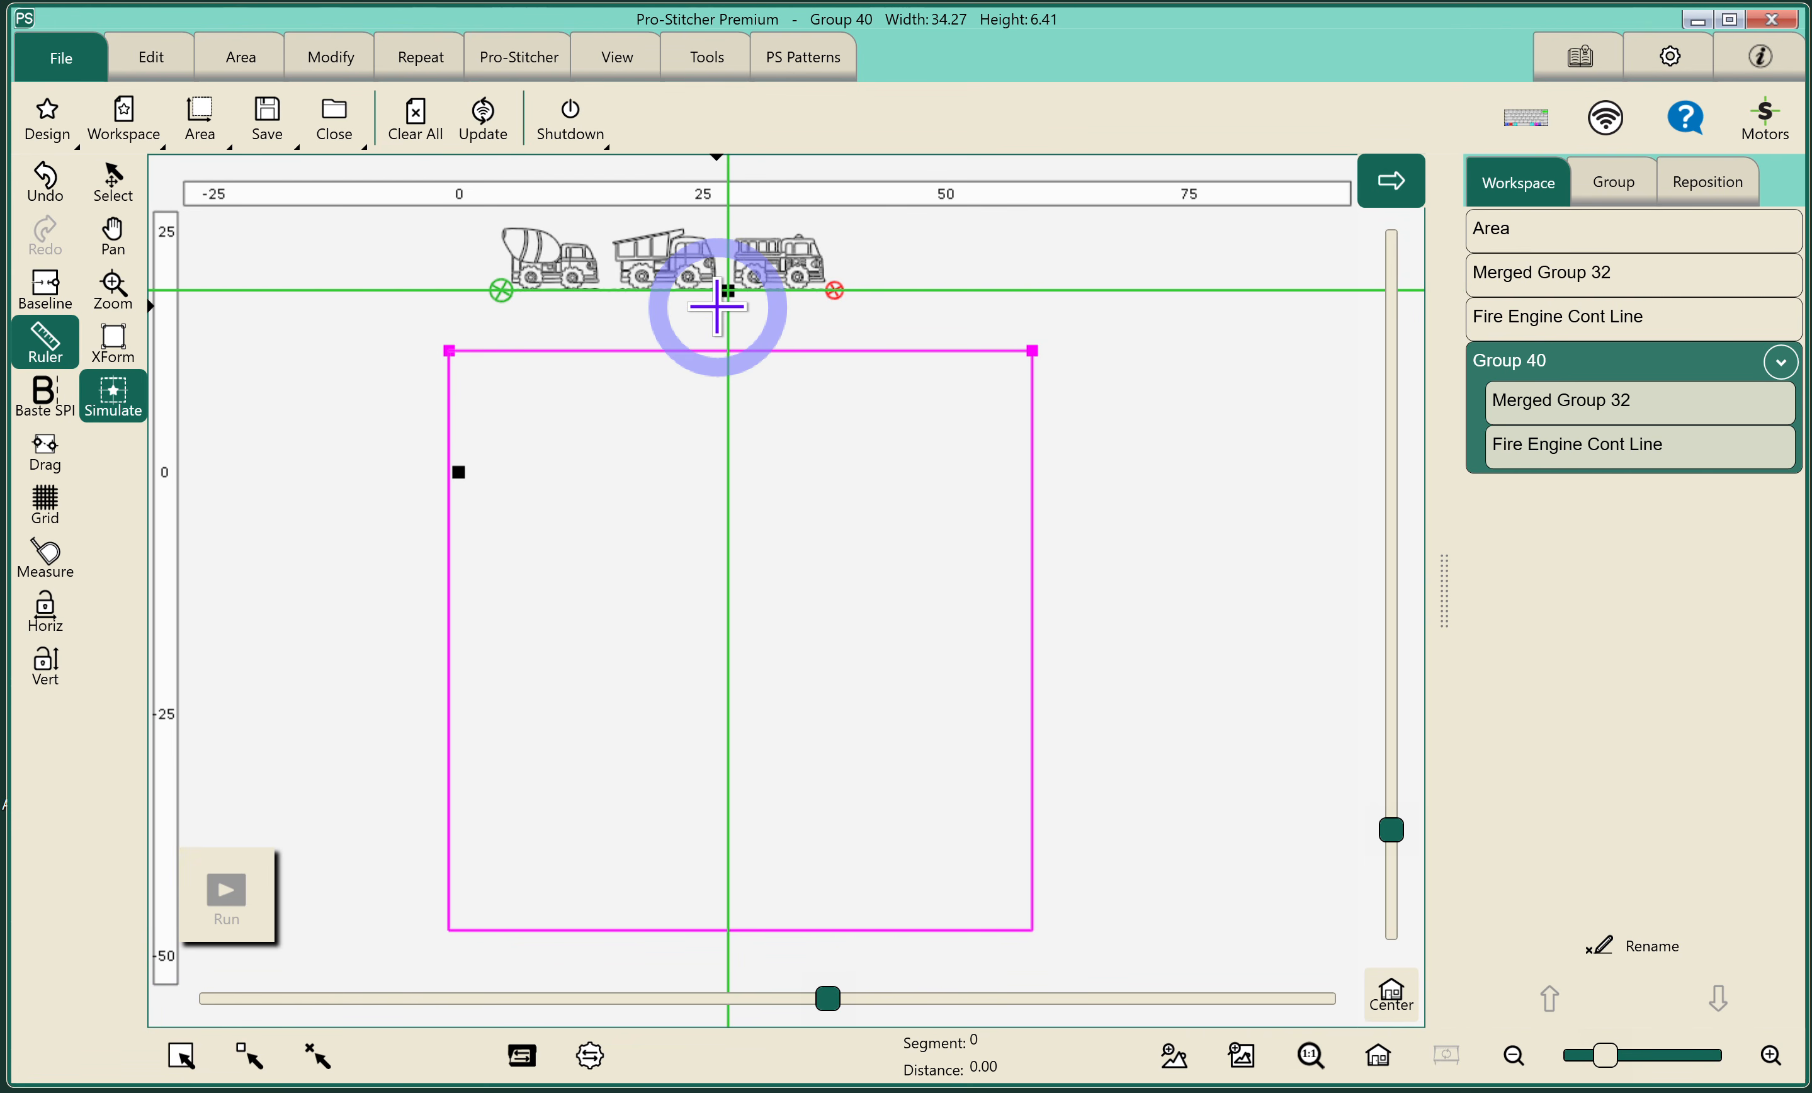
left_click(46, 286)
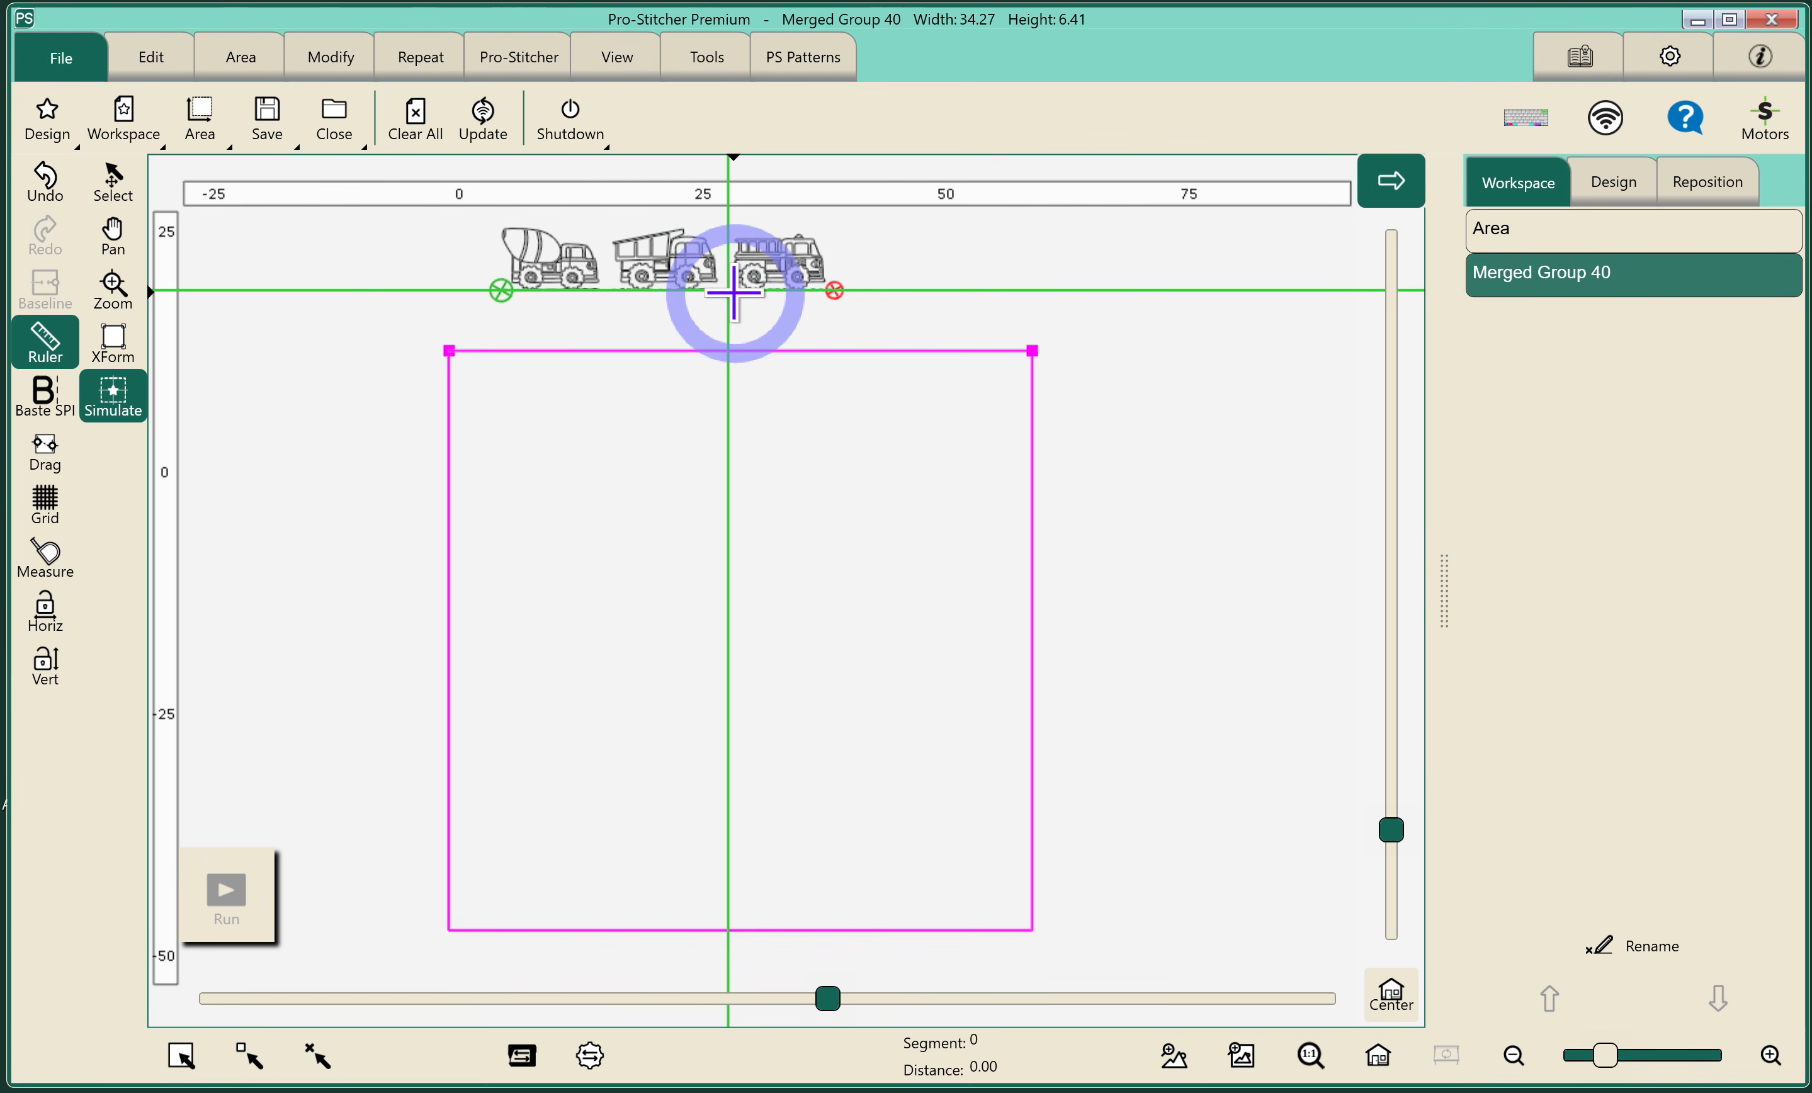
- Reposition the end point of the merged three-truck design to the crosshairs
left_click(331, 57)
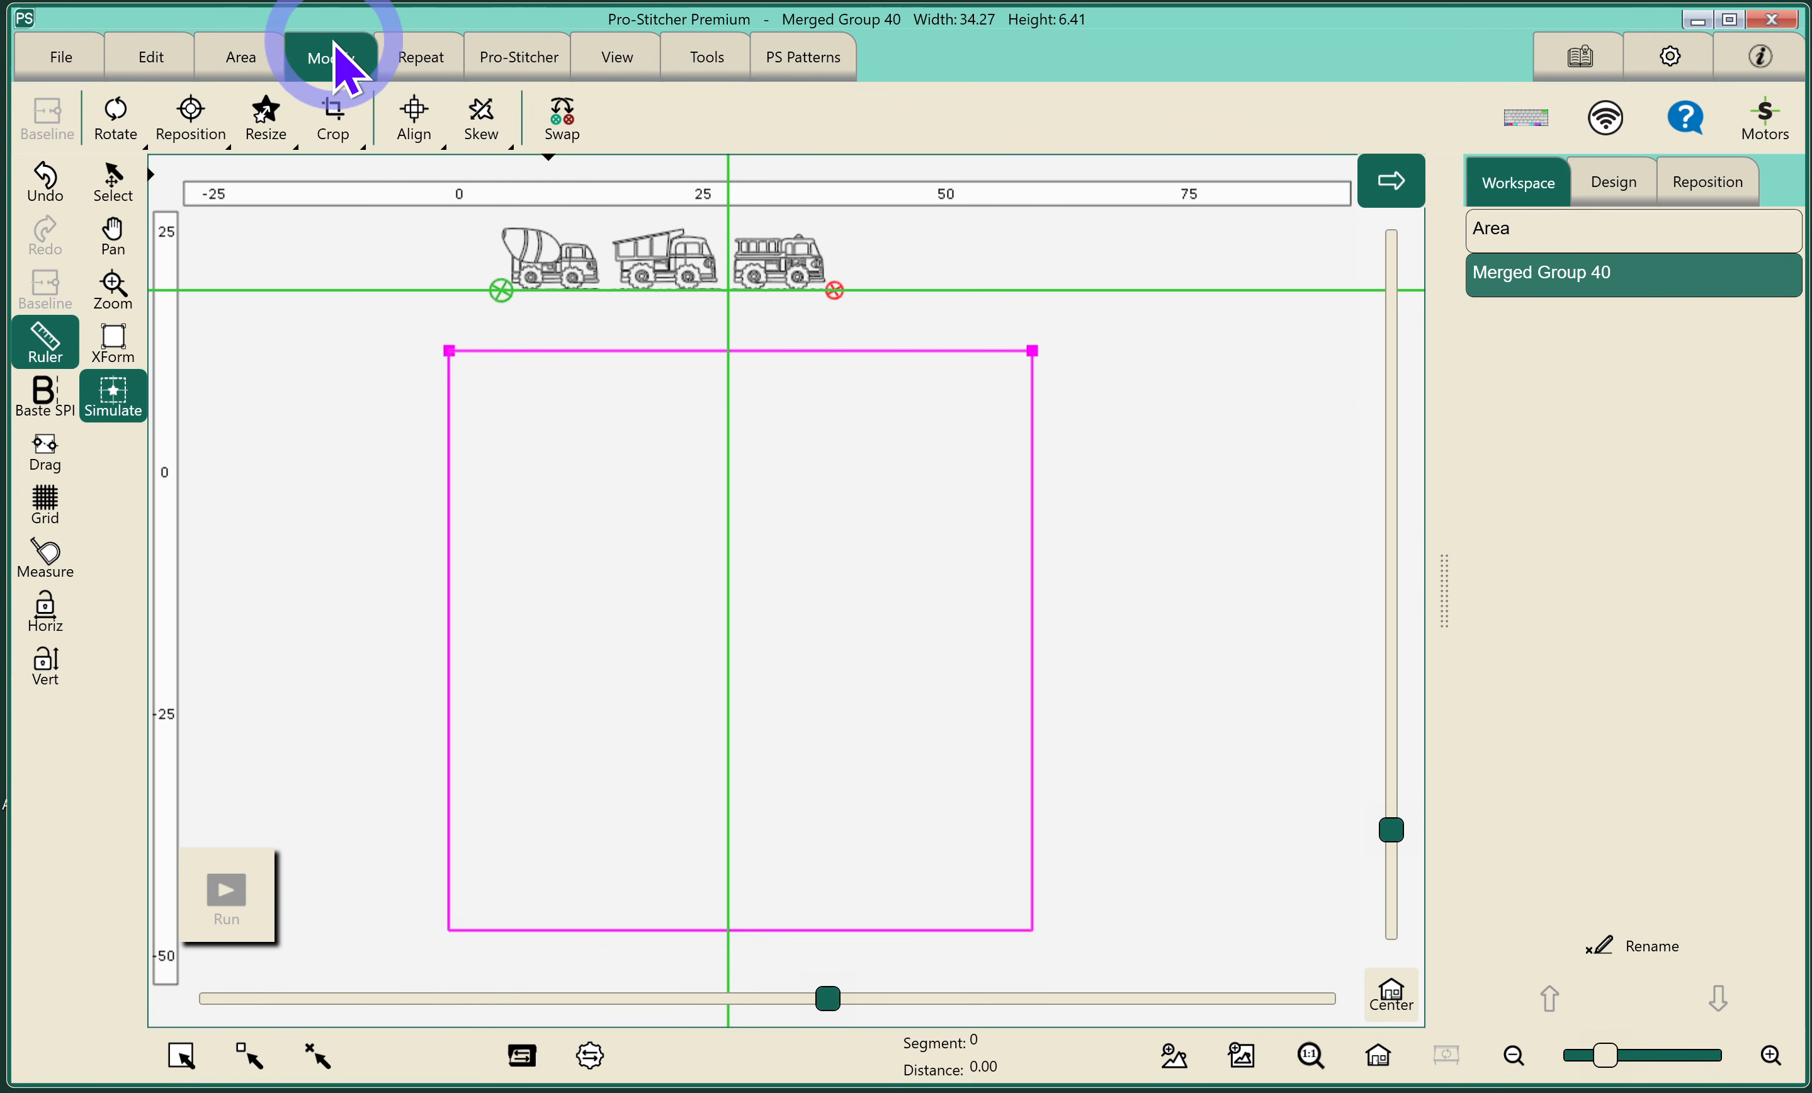
left_click(191, 118)
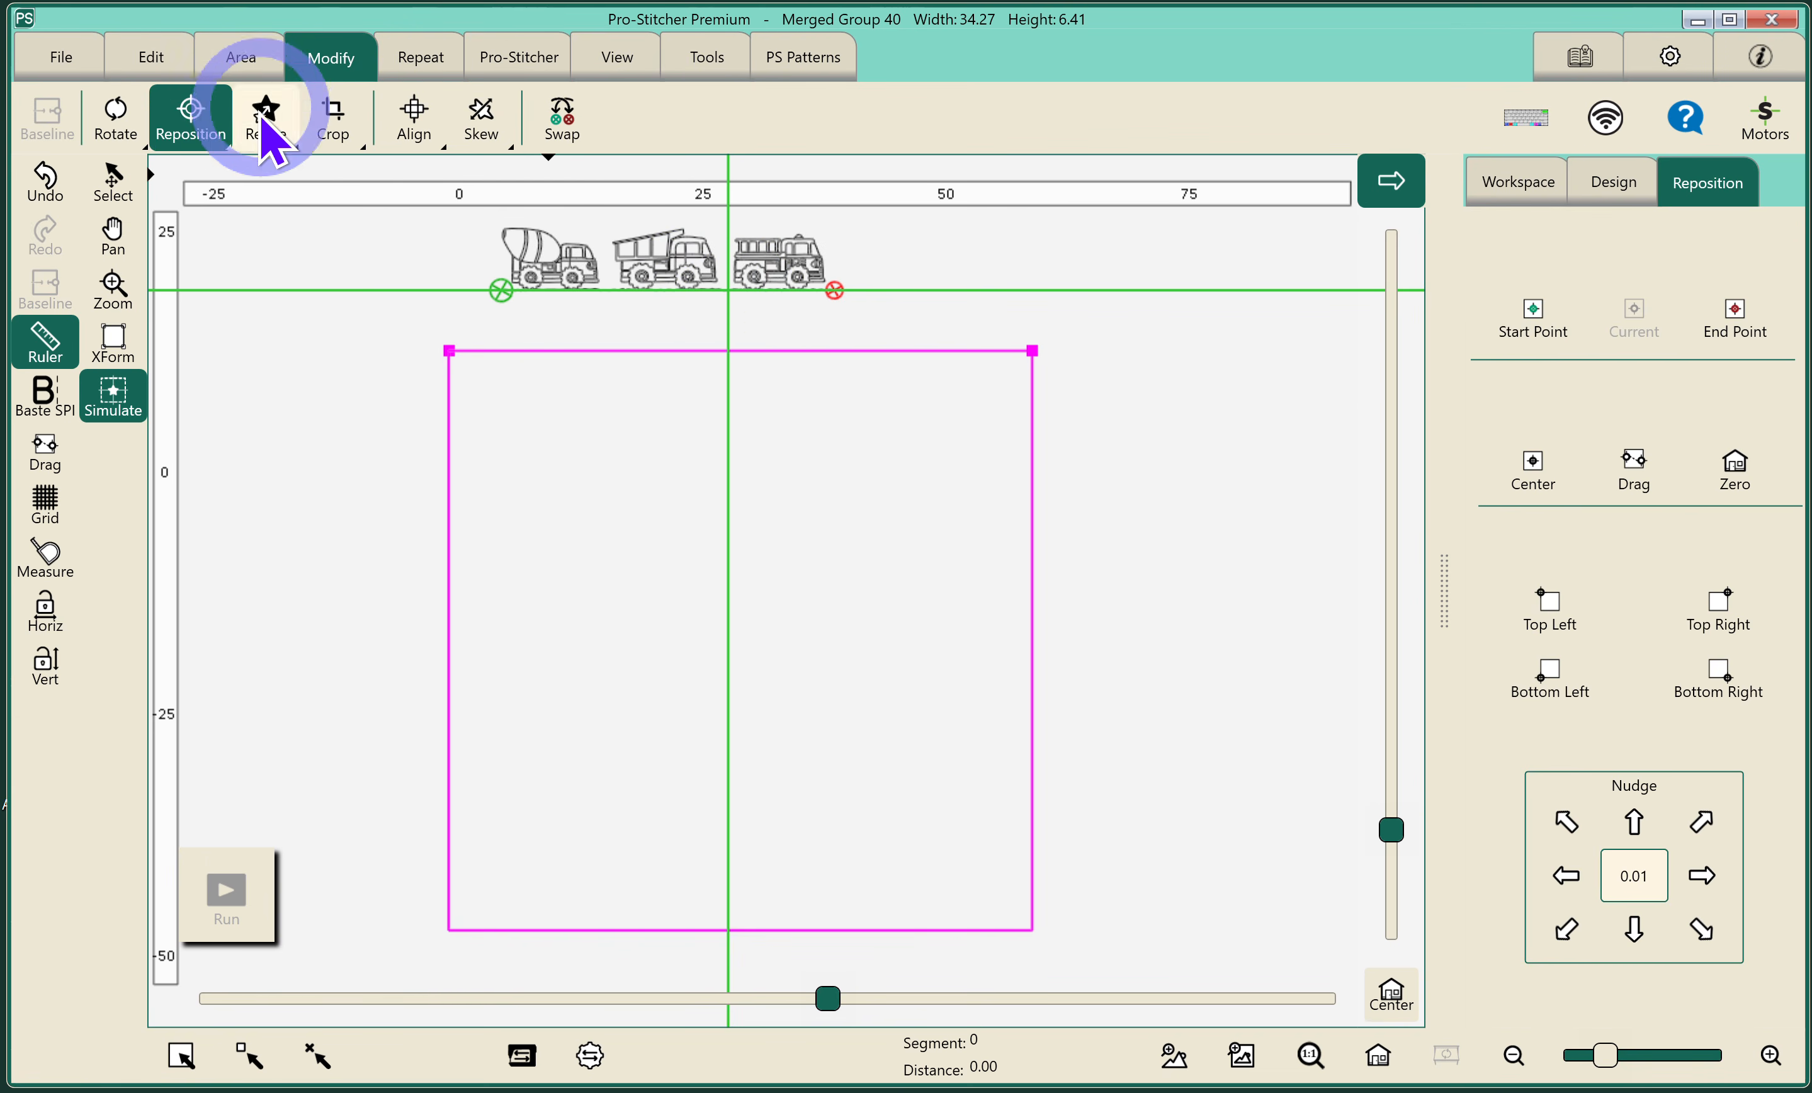
left_click(1733, 317)
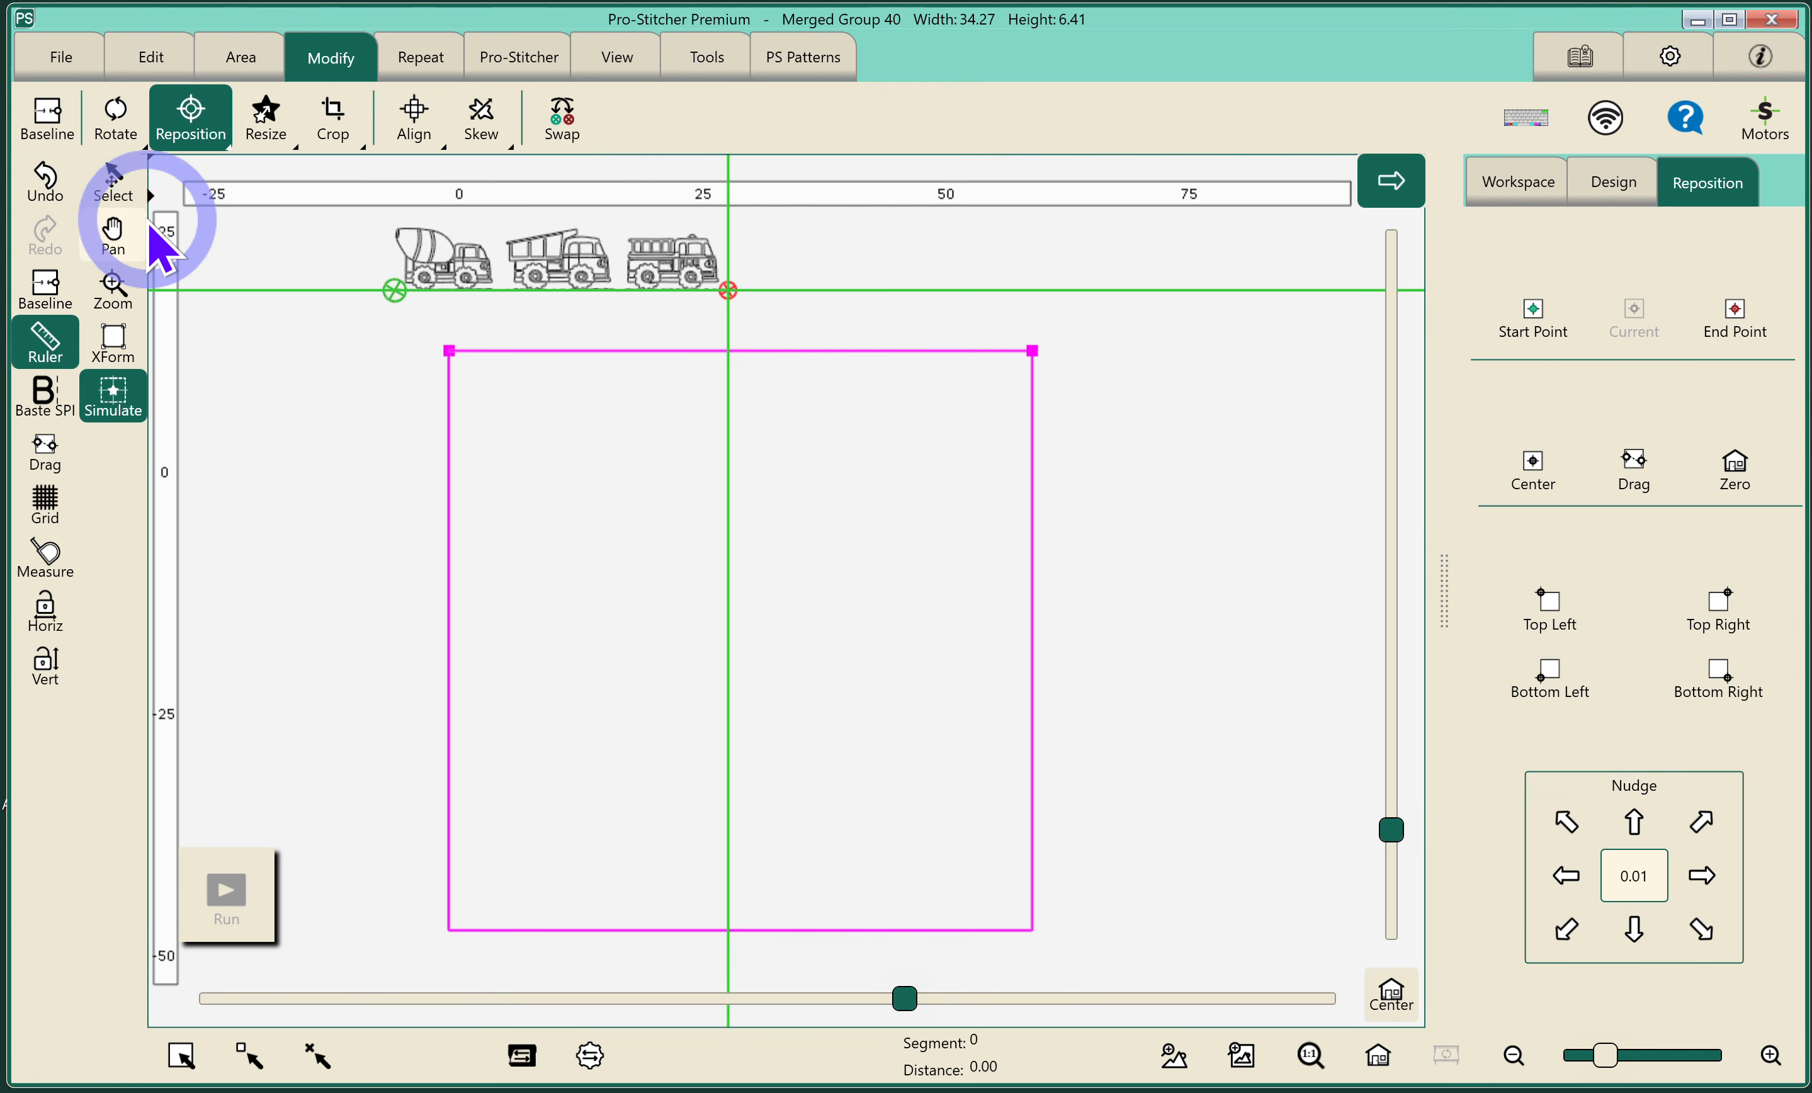
- Load the Helicopter cont line design at the crosshairs and group it with the three merged trucks, baselining them into one design
left_click(62, 59)
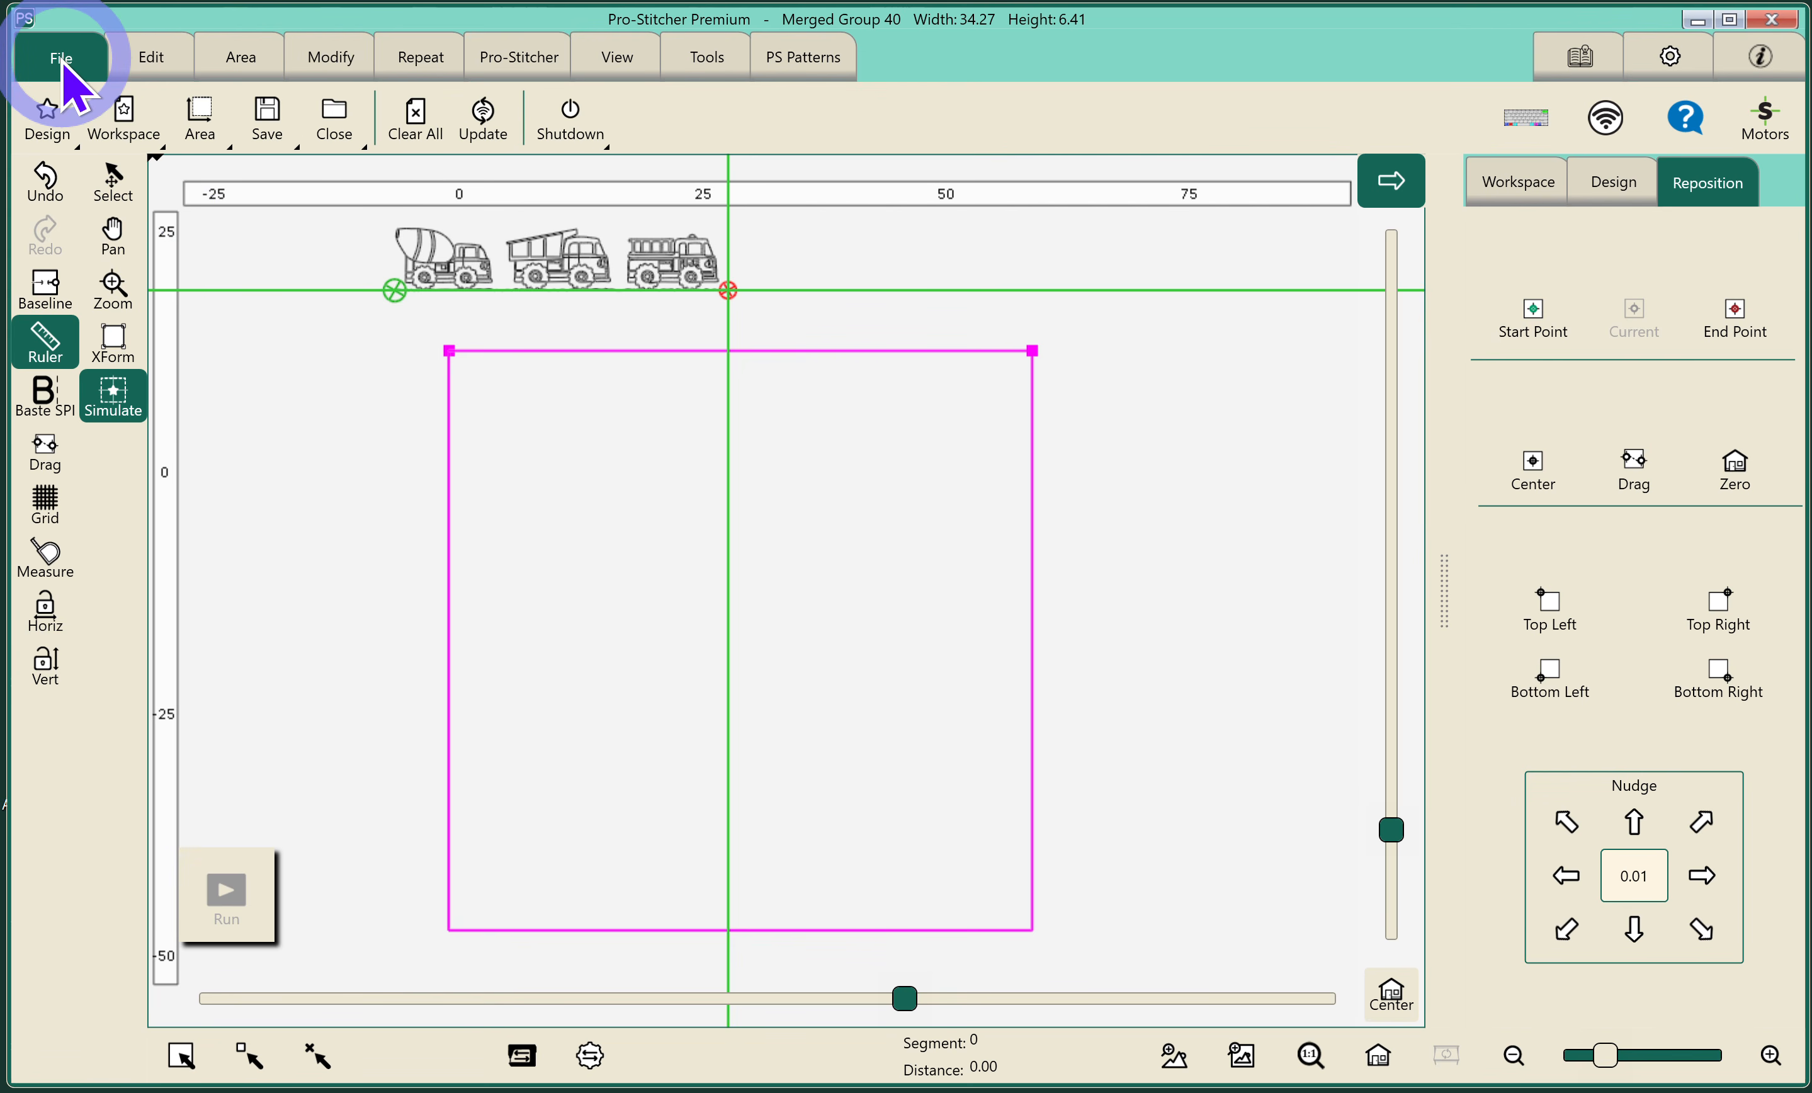
left_click(60, 136)
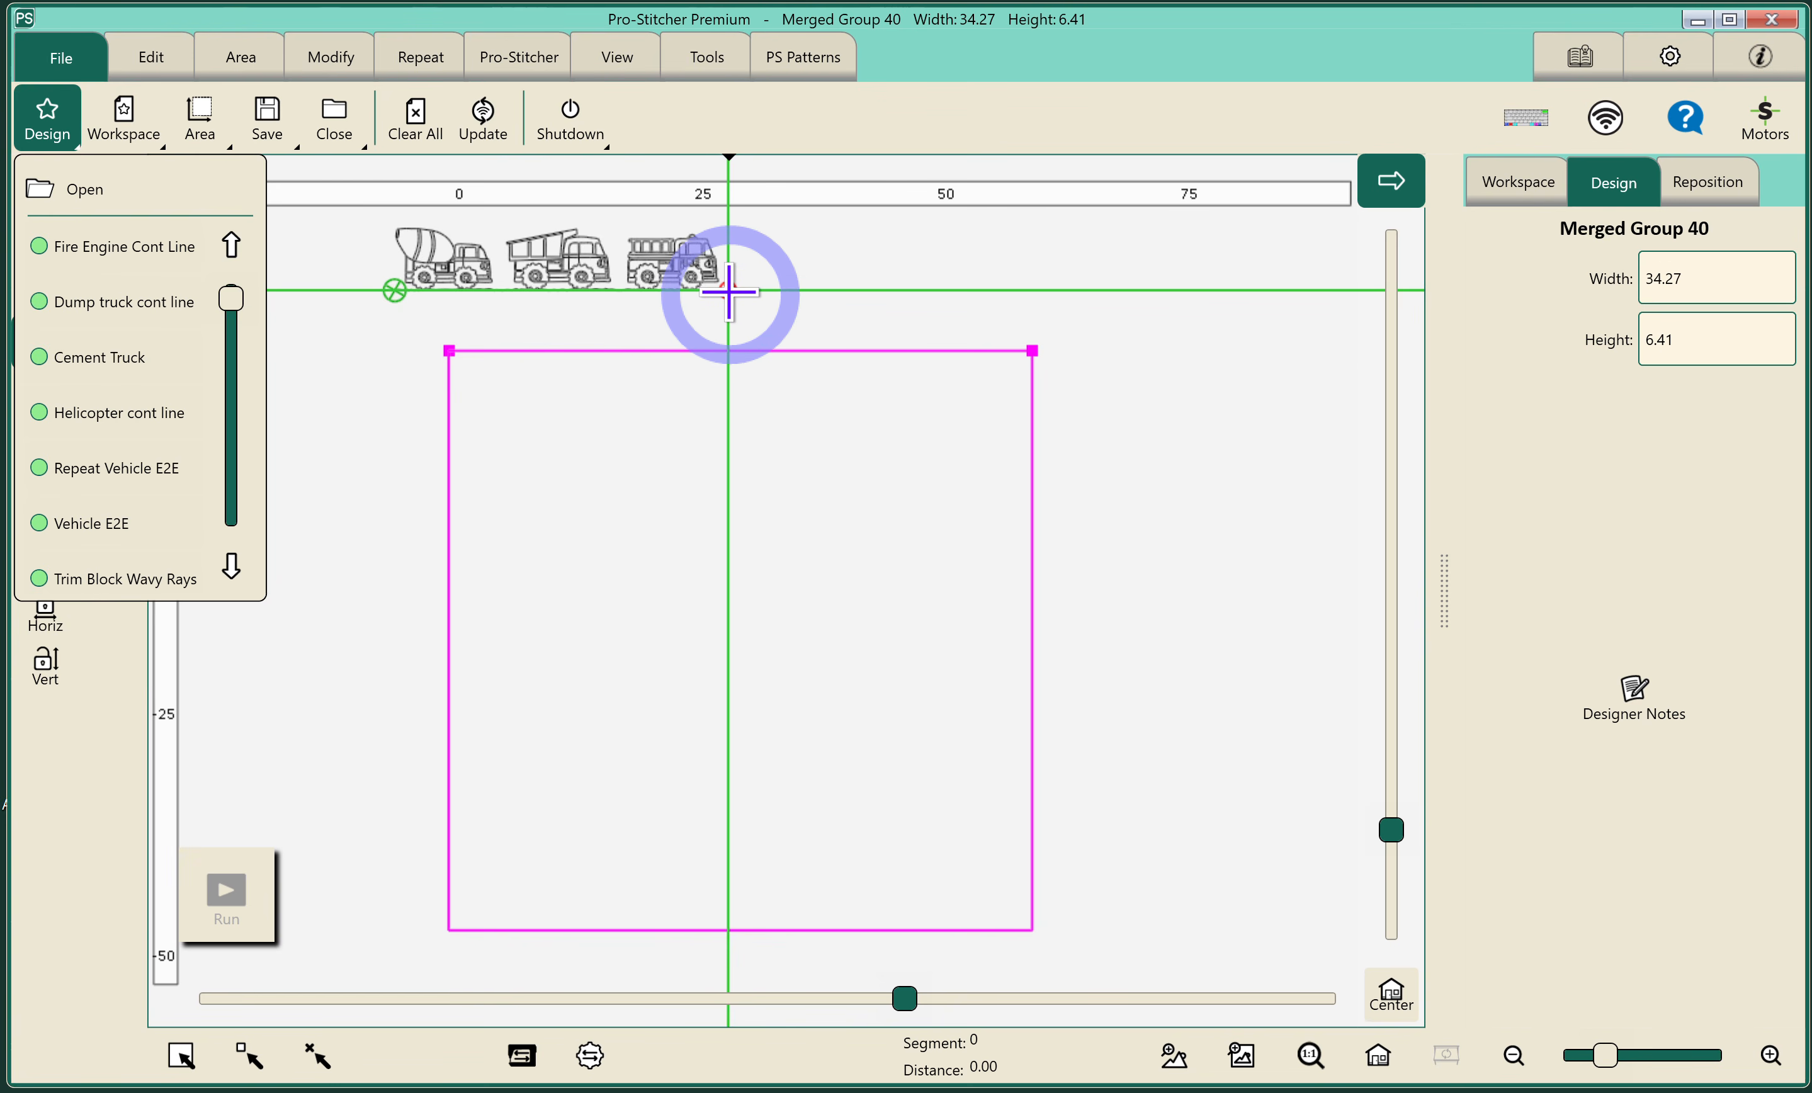
left_click(120, 416)
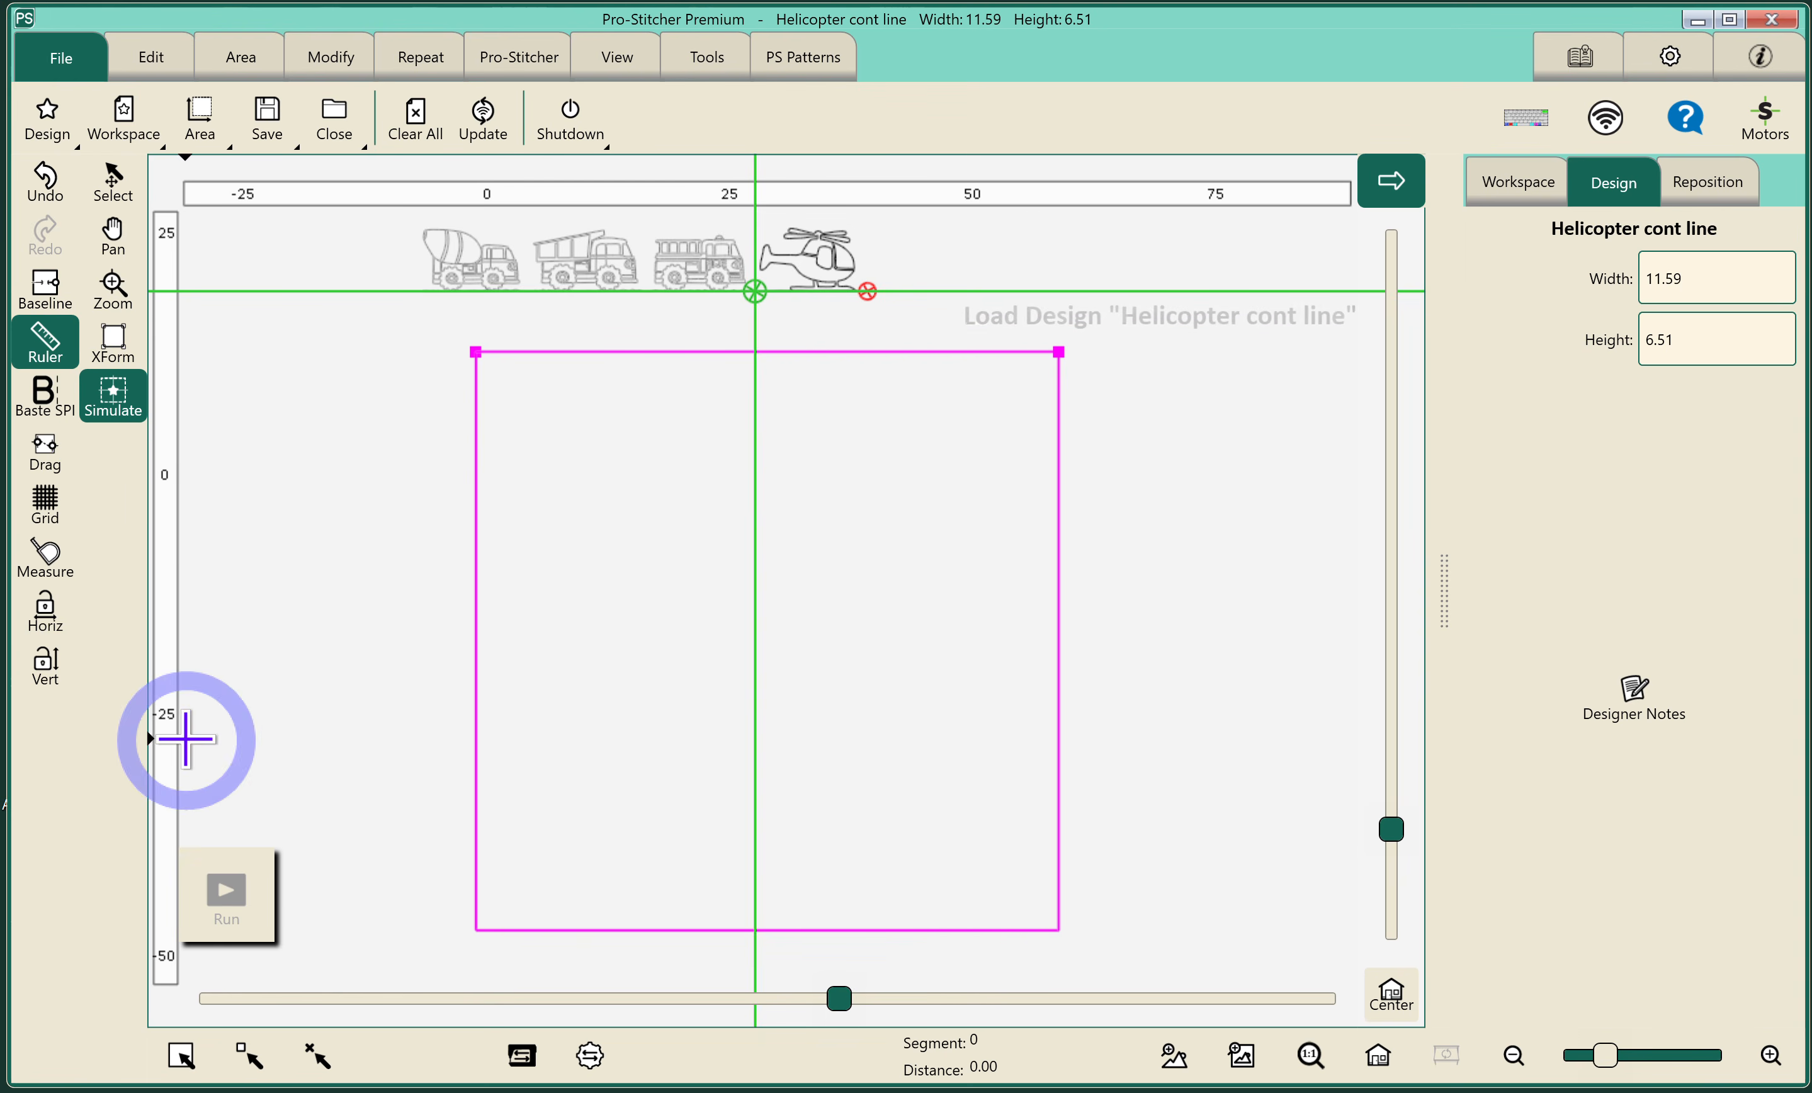
left_click(180, 1054)
left_click(181, 1054)
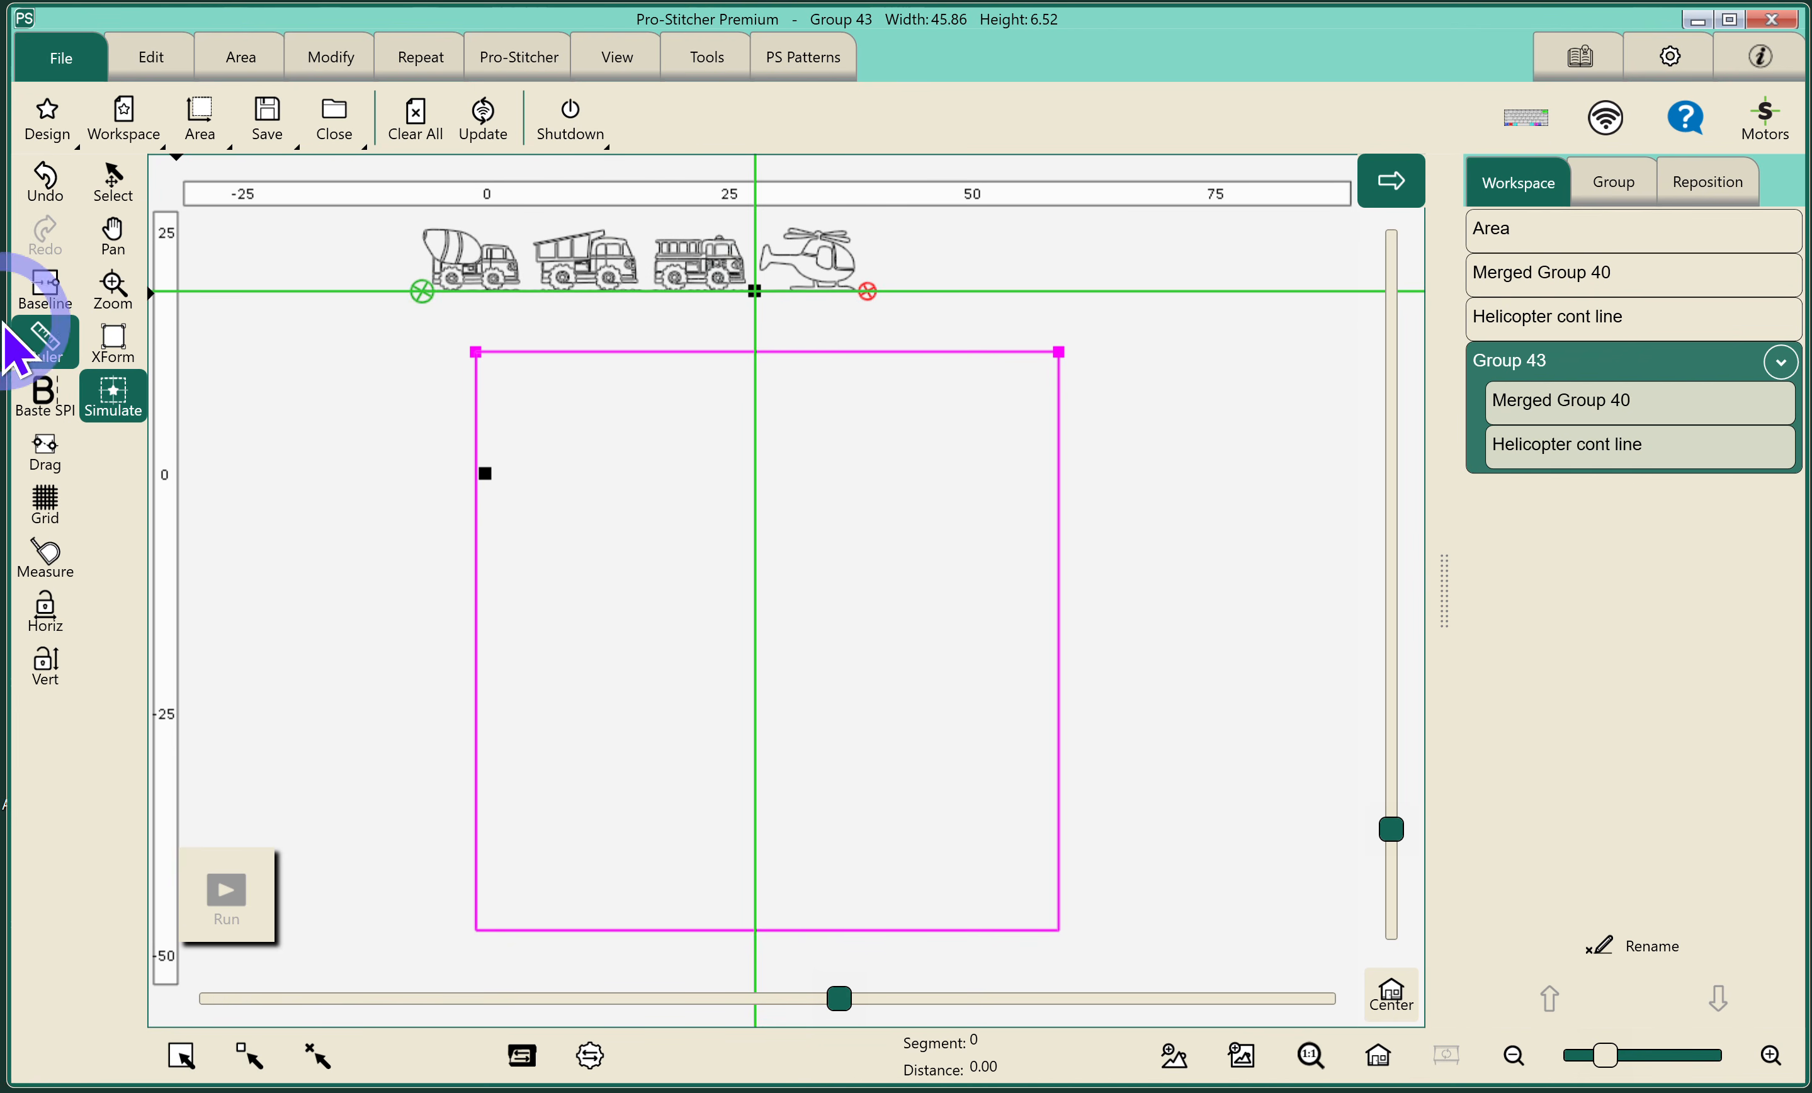
left_click(61, 302)
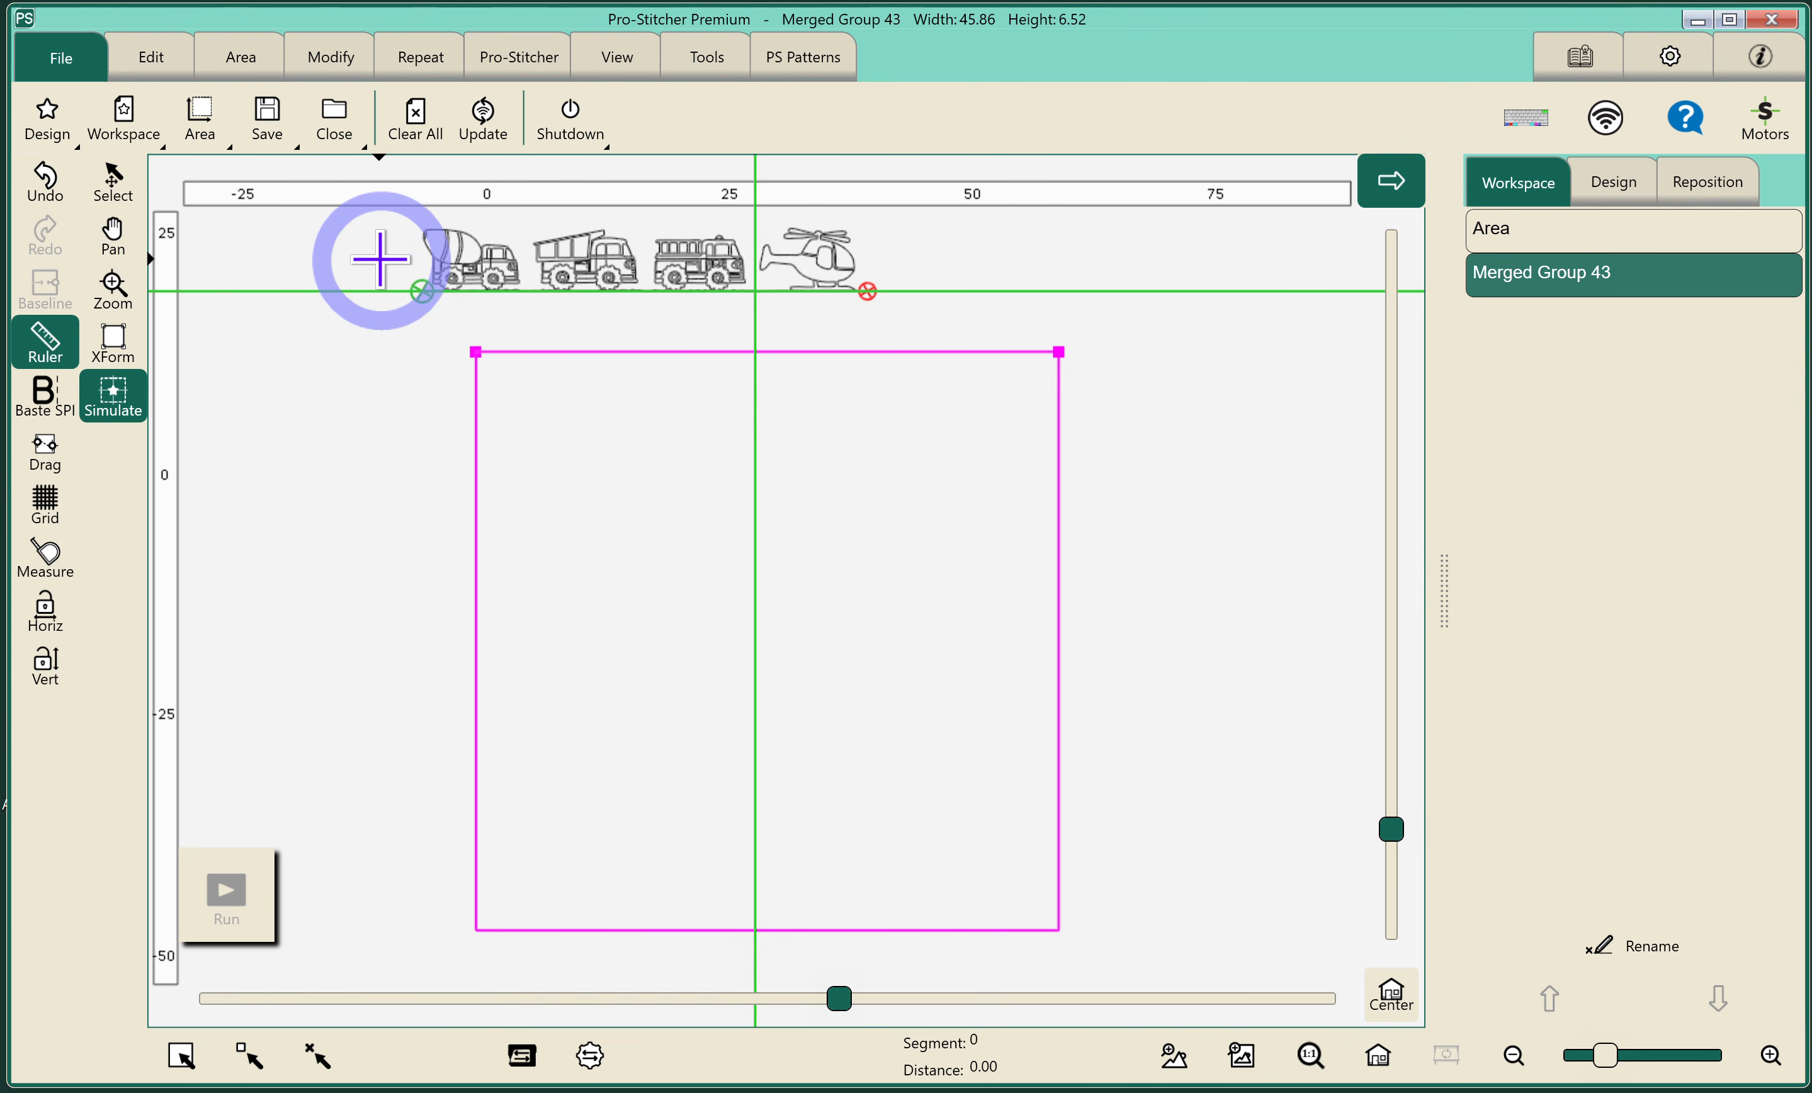
- Fill the area with the merged vehicle row, setting 2 horizontal and 10 vertical repeats
left_click(411, 65)
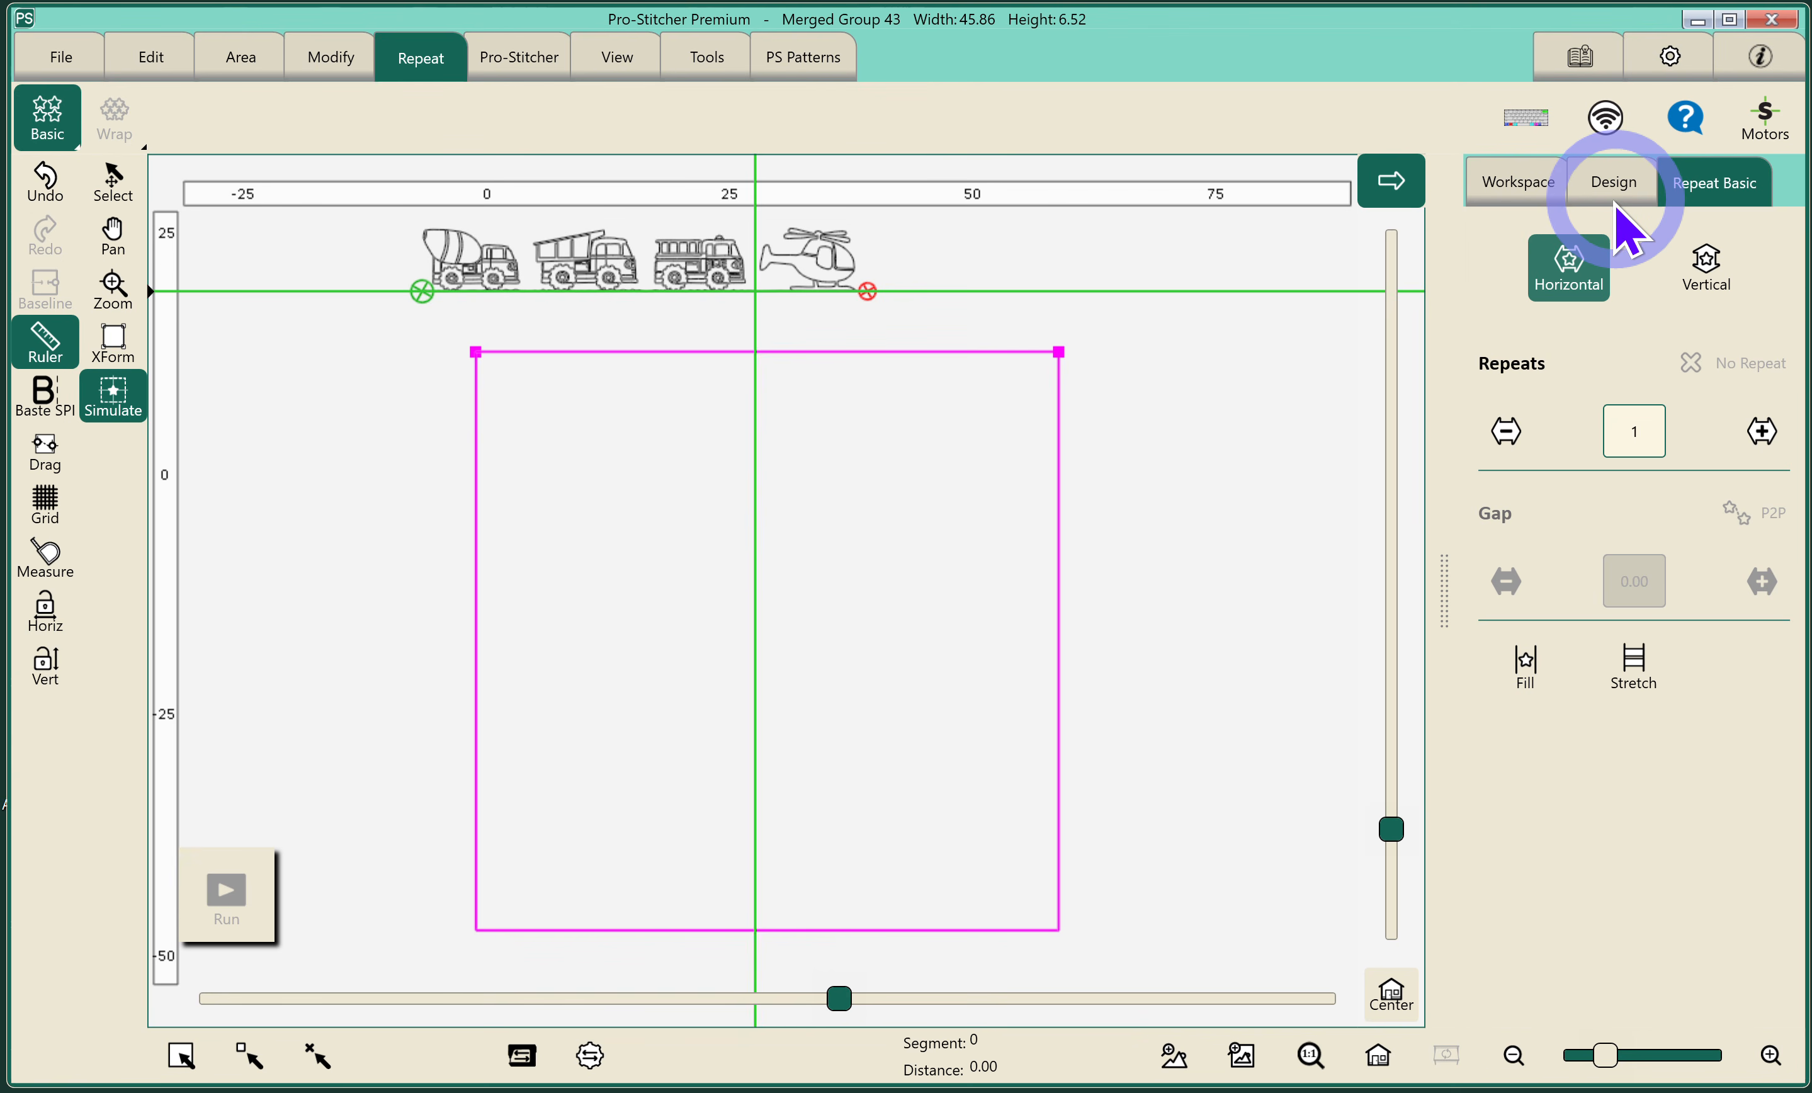
left_click(1526, 667)
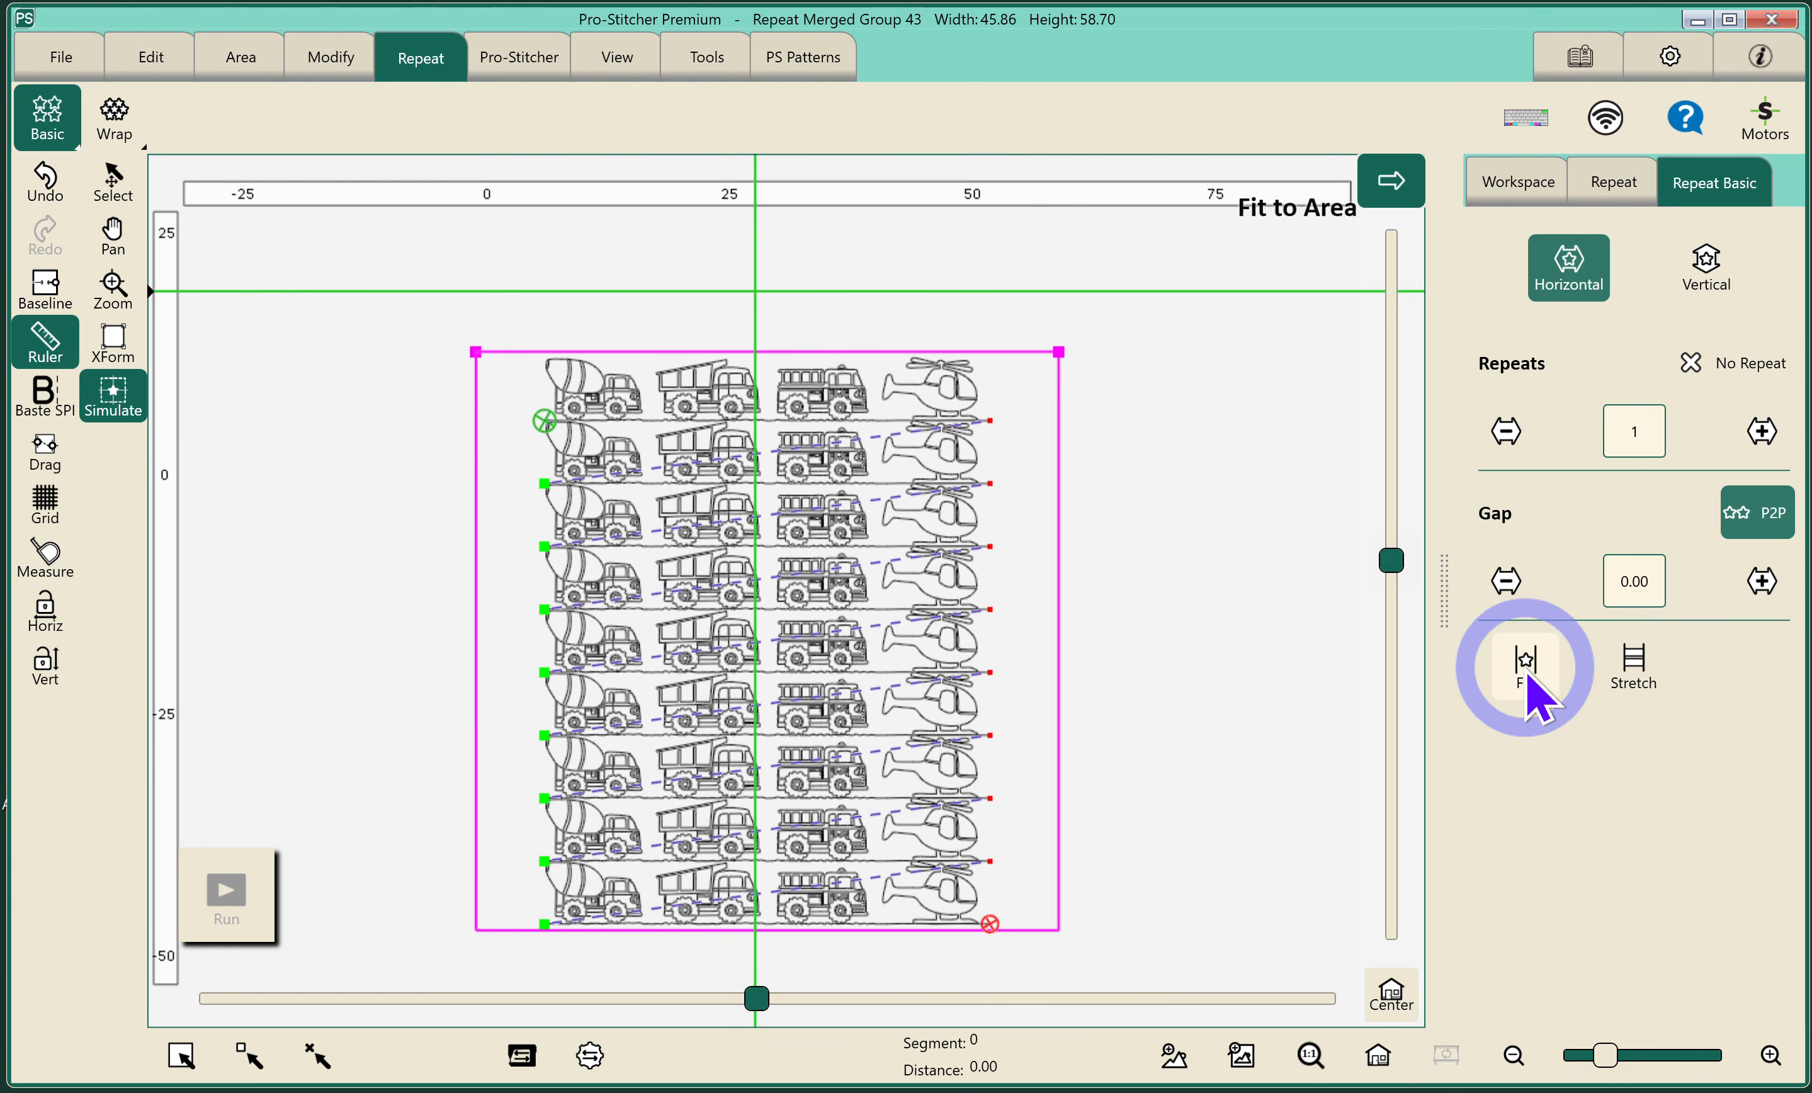
left_click(1761, 431)
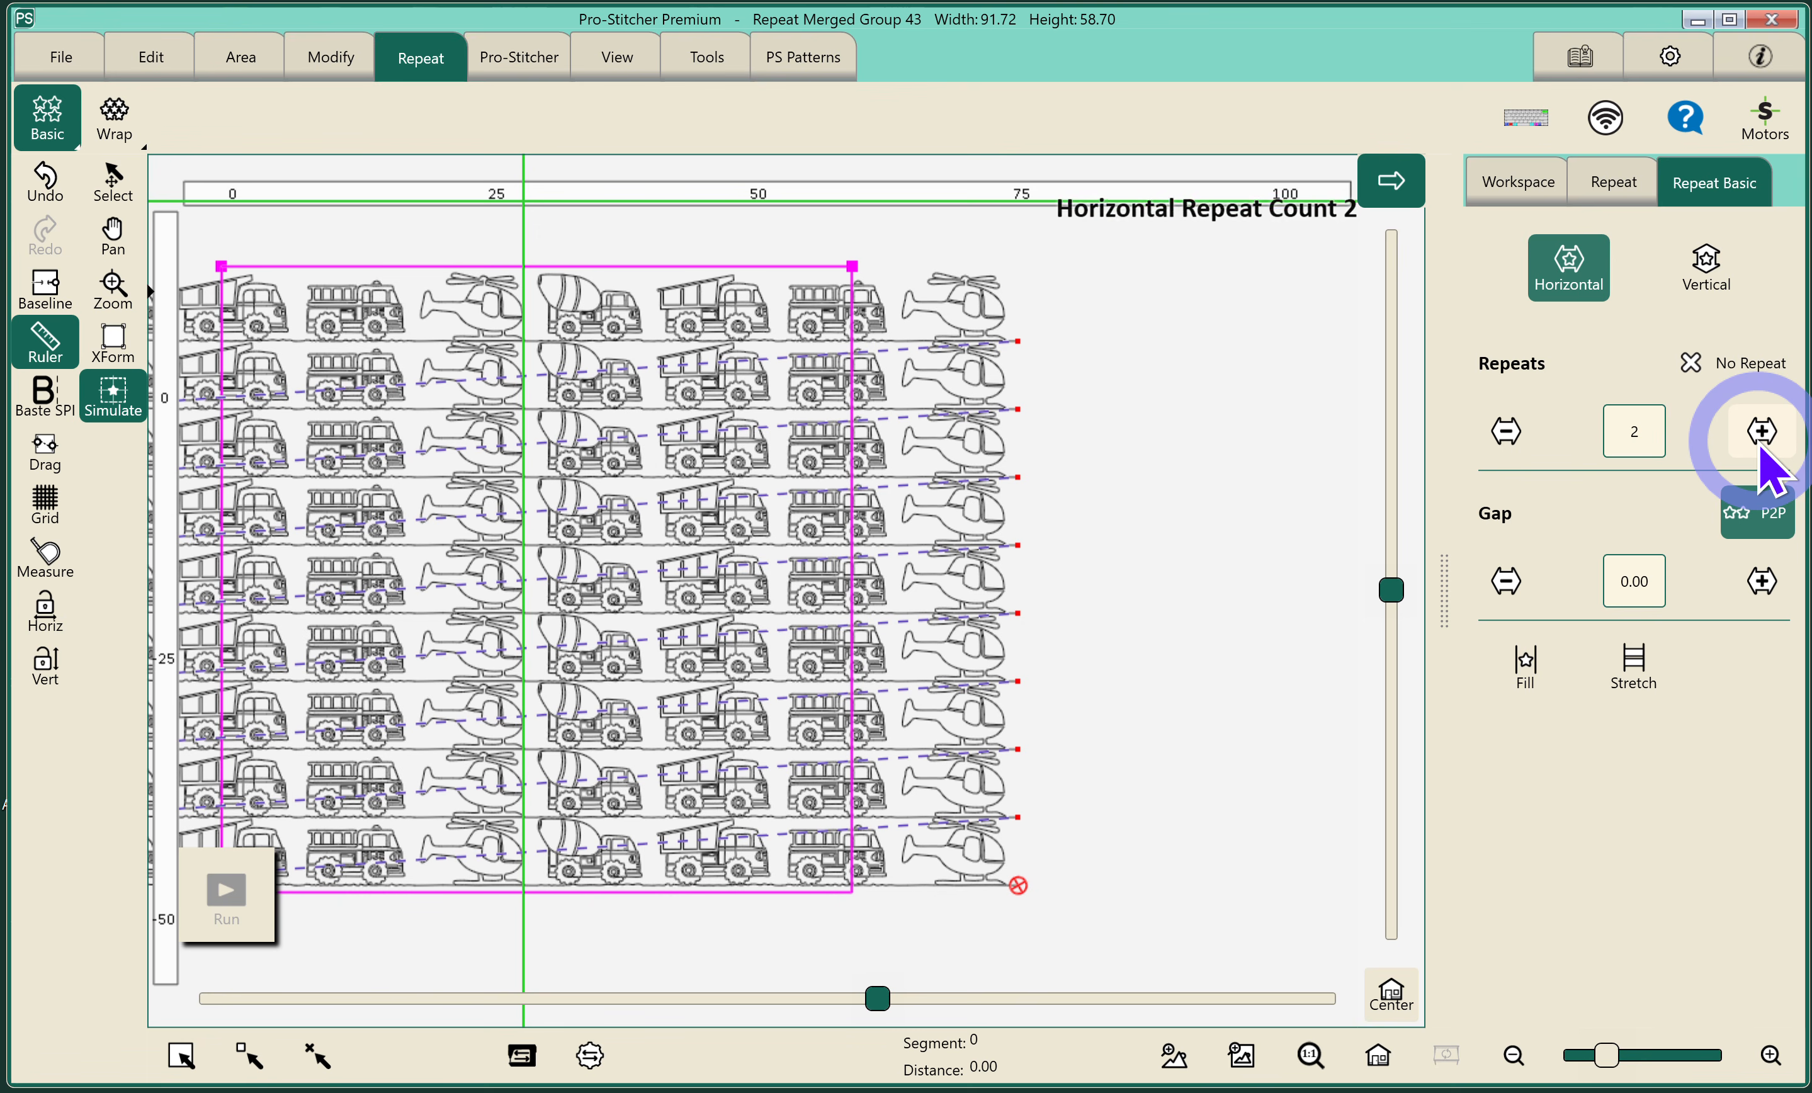
left_click(1706, 265)
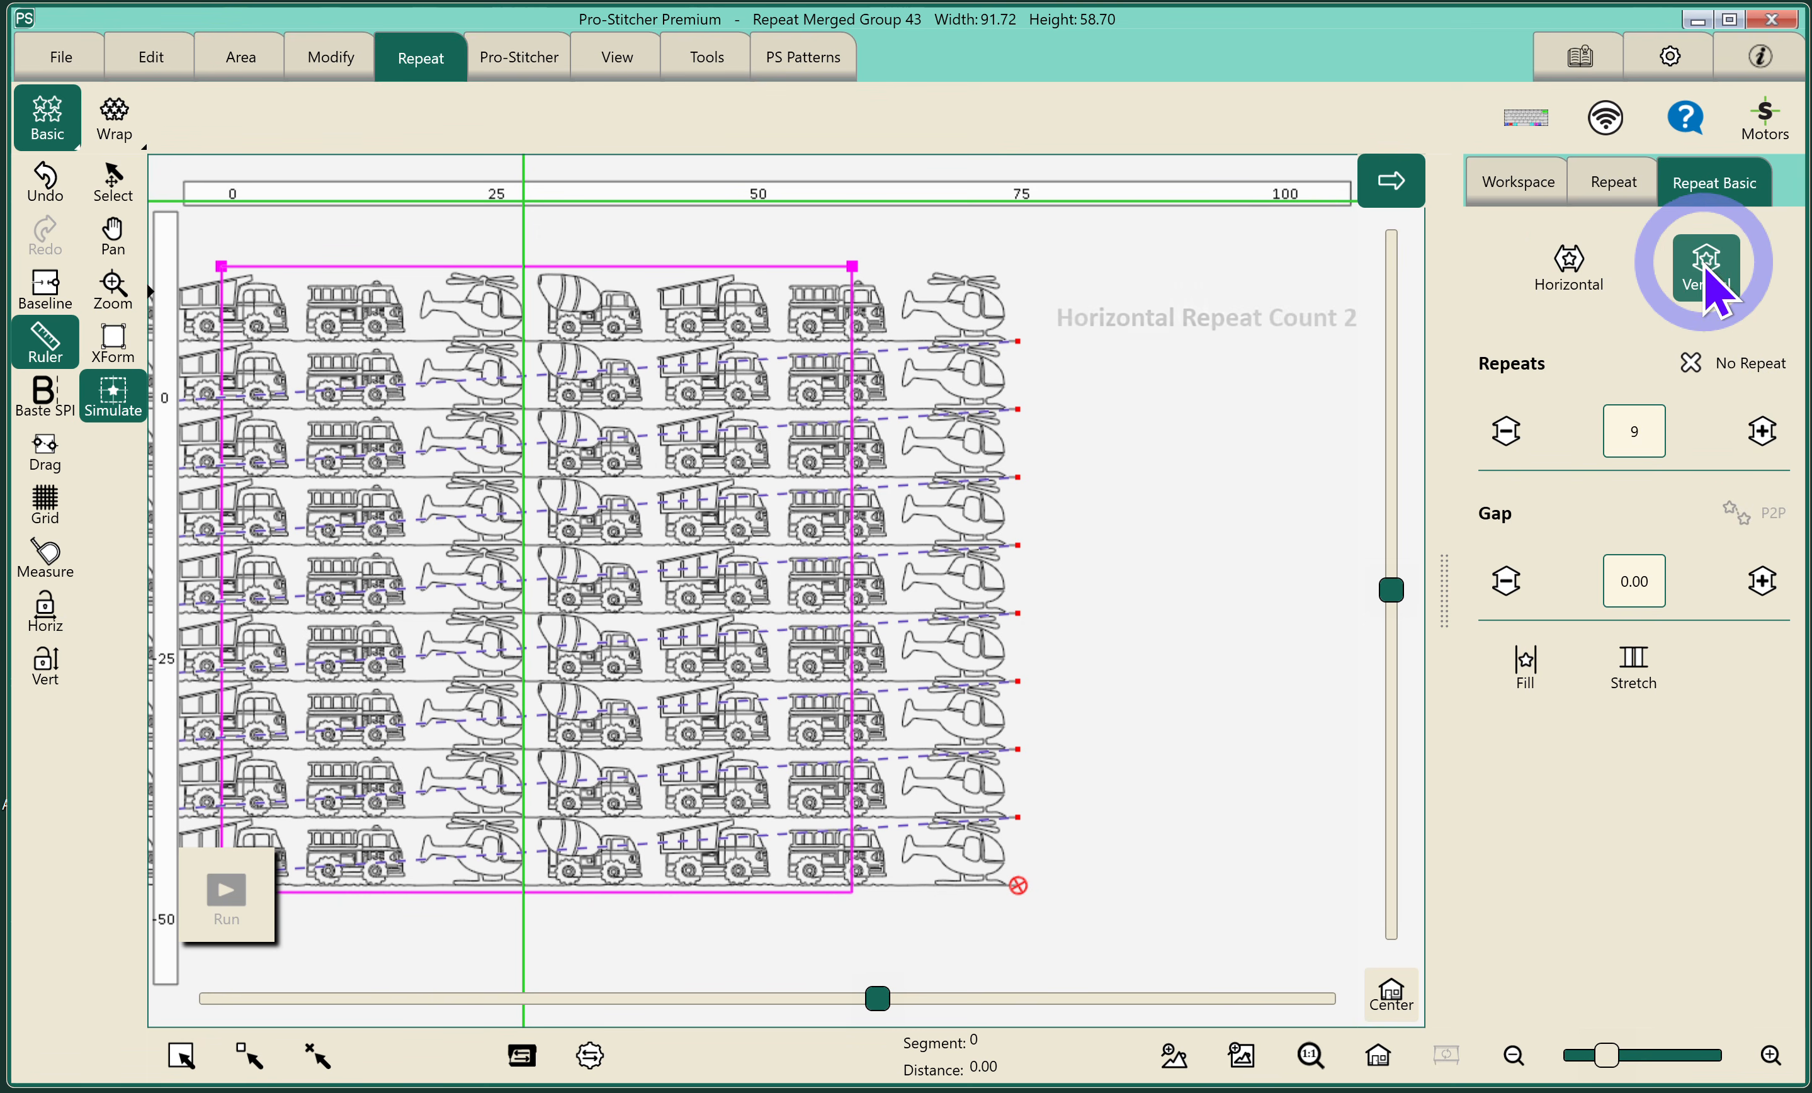
left_click(1761, 430)
left_click(1521, 446)
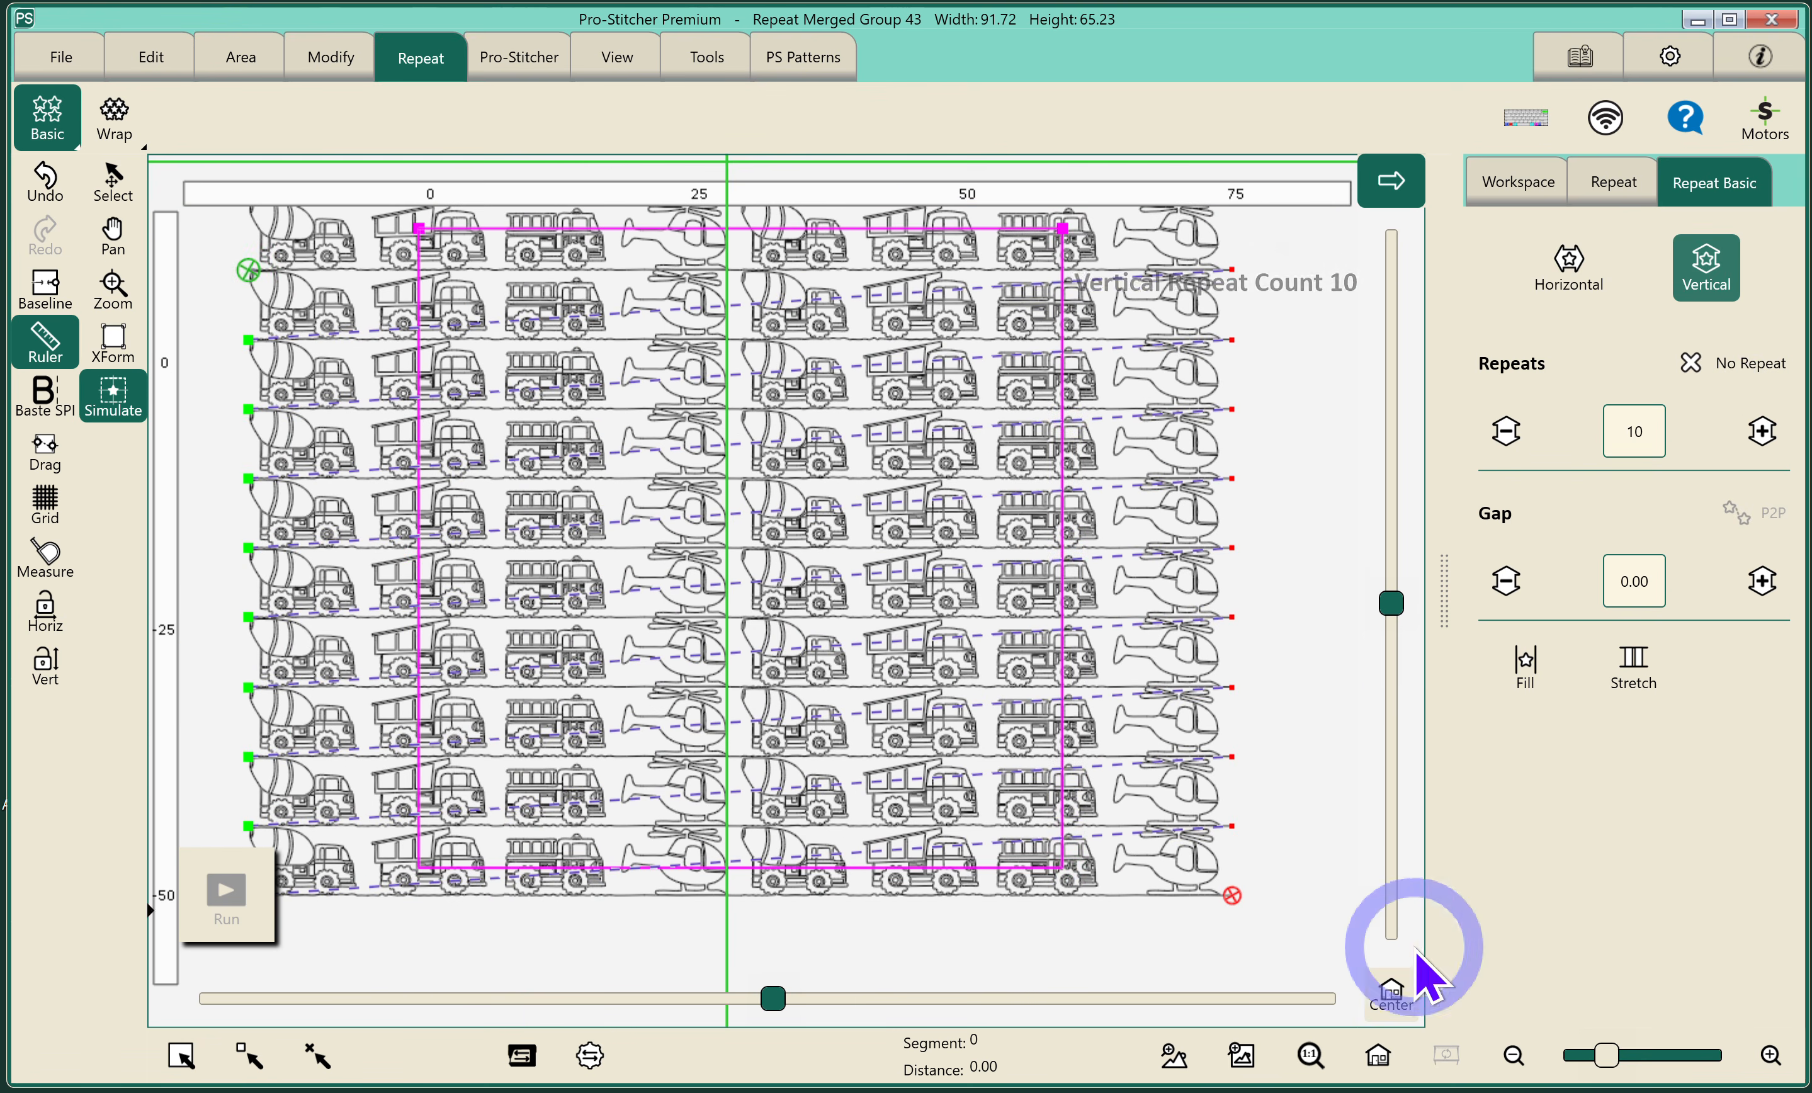
left_click(1377, 1055)
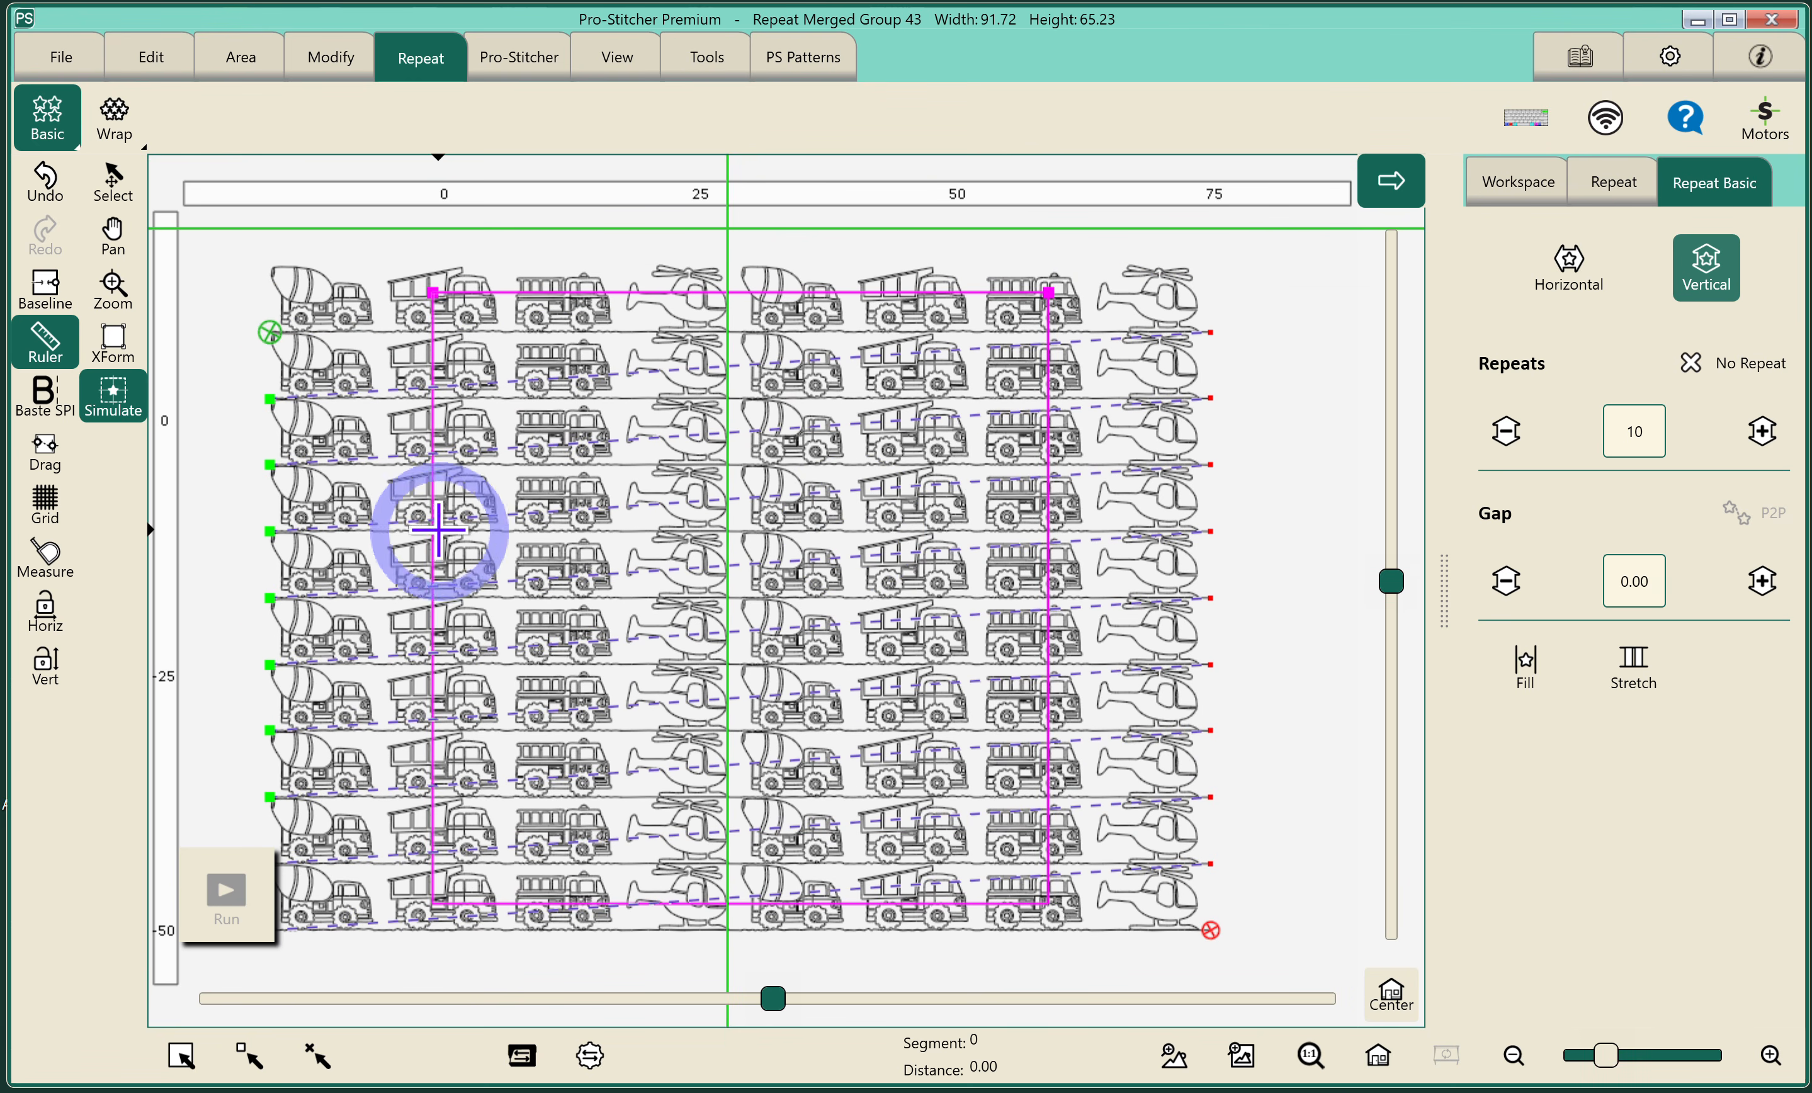
- Wrap the repeated pattern horizontally with a 1/2 row offset and baseline it
left_click(116, 130)
left_click(1392, 178)
left_click(1543, 315)
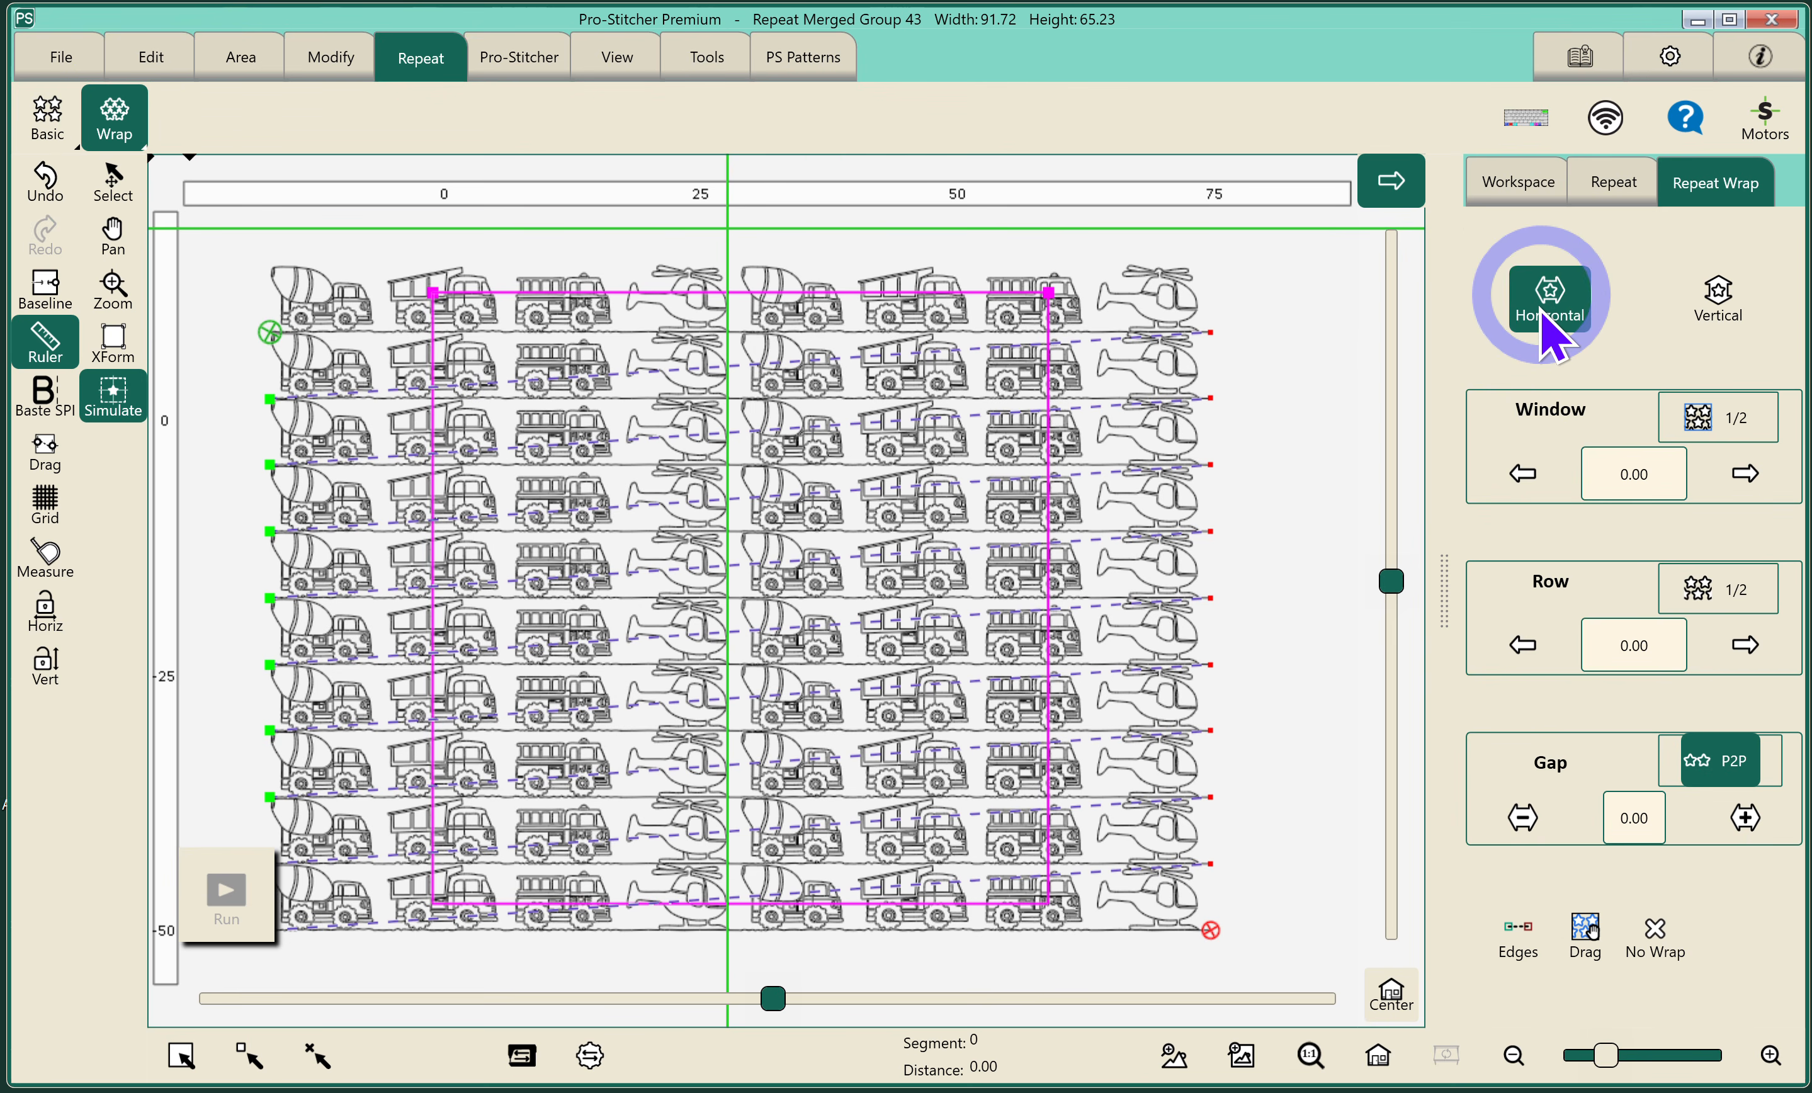
left_click(1699, 588)
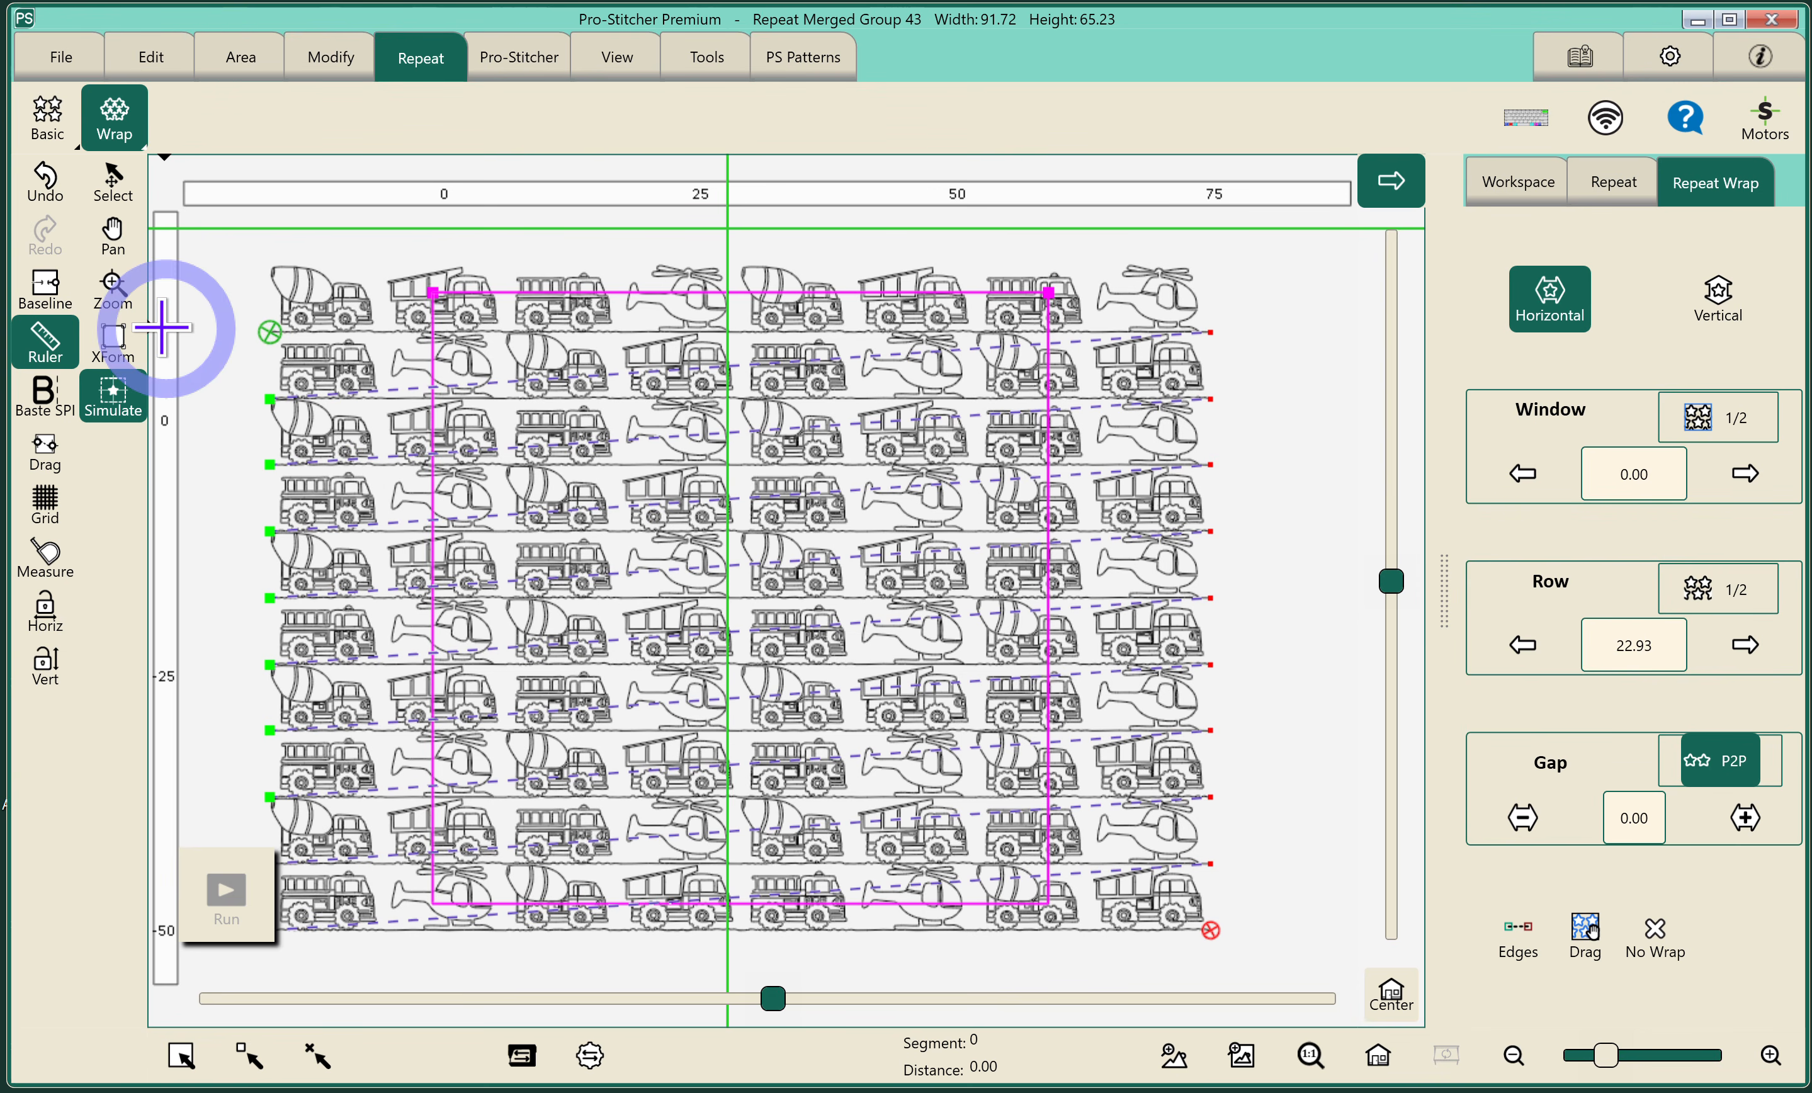
left_click(44, 287)
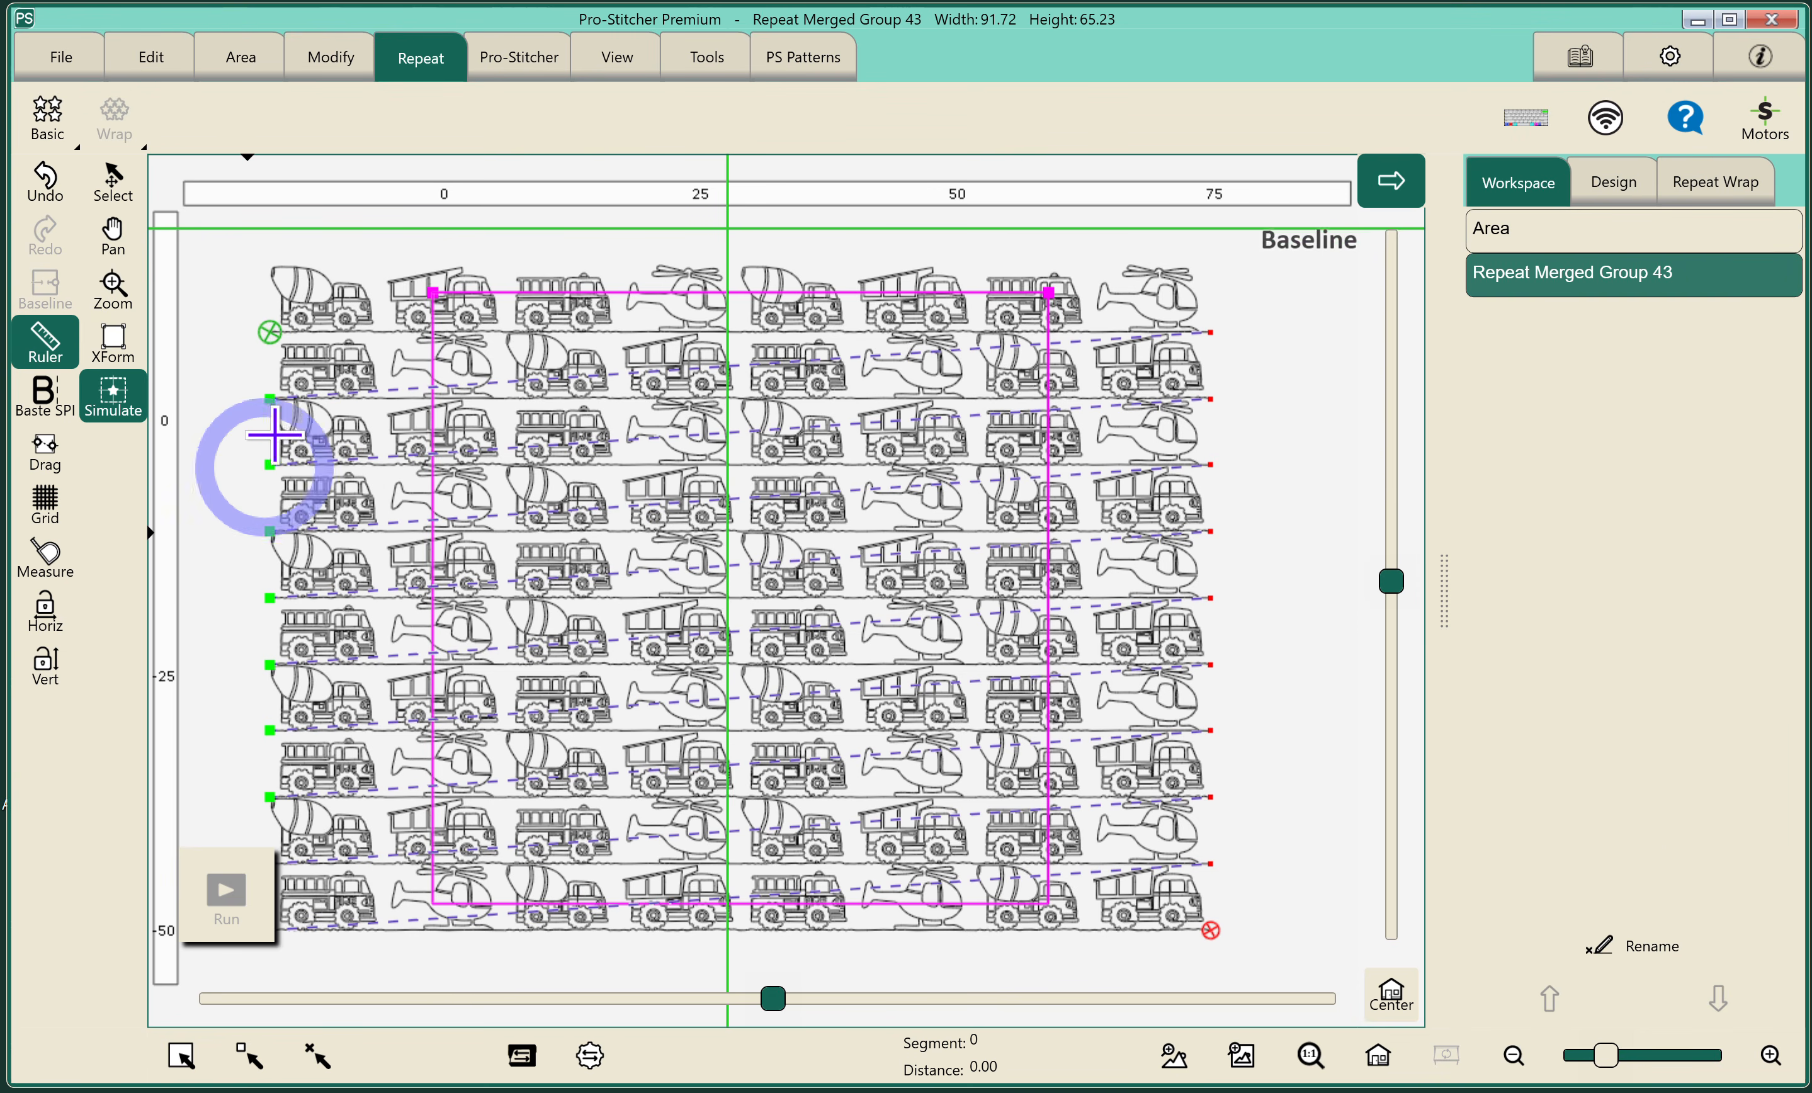
- Crop the repeated pattern outside the area with its edges connected, and baseline the cropped design
left_click(324, 70)
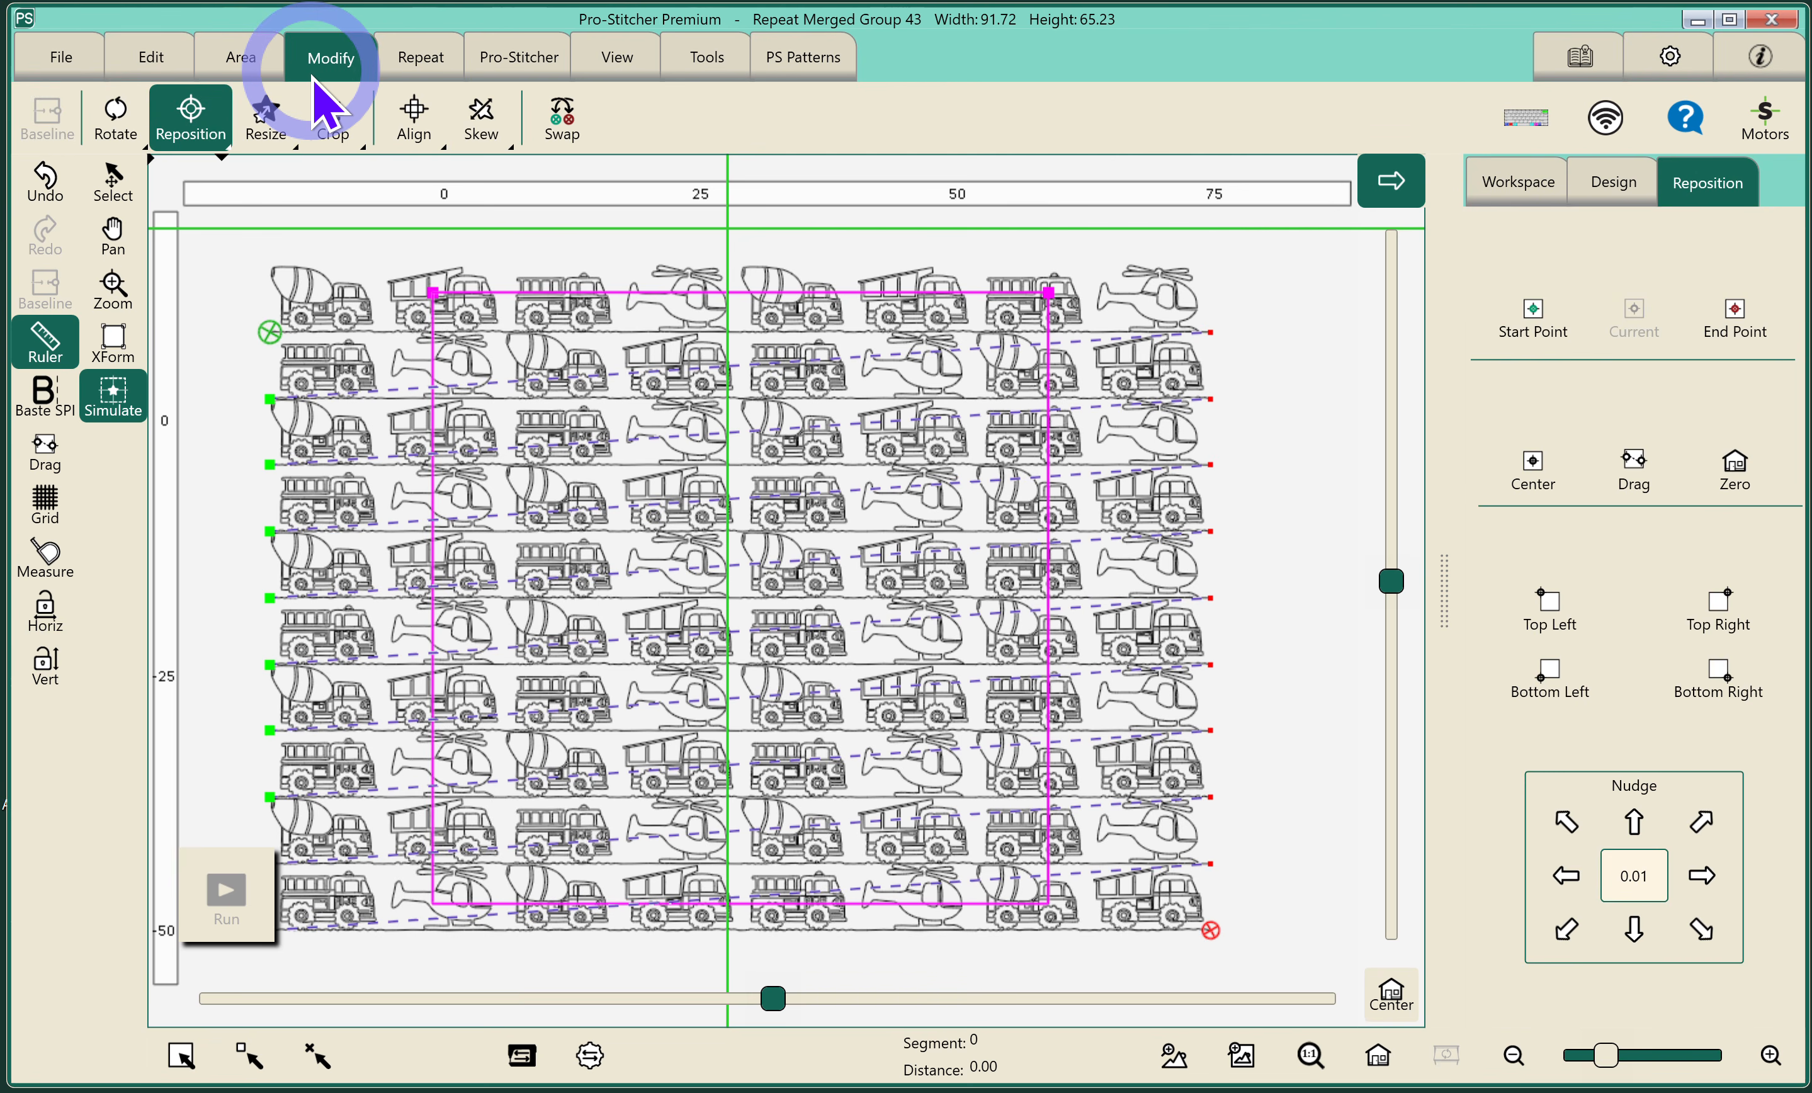
left_click(332, 118)
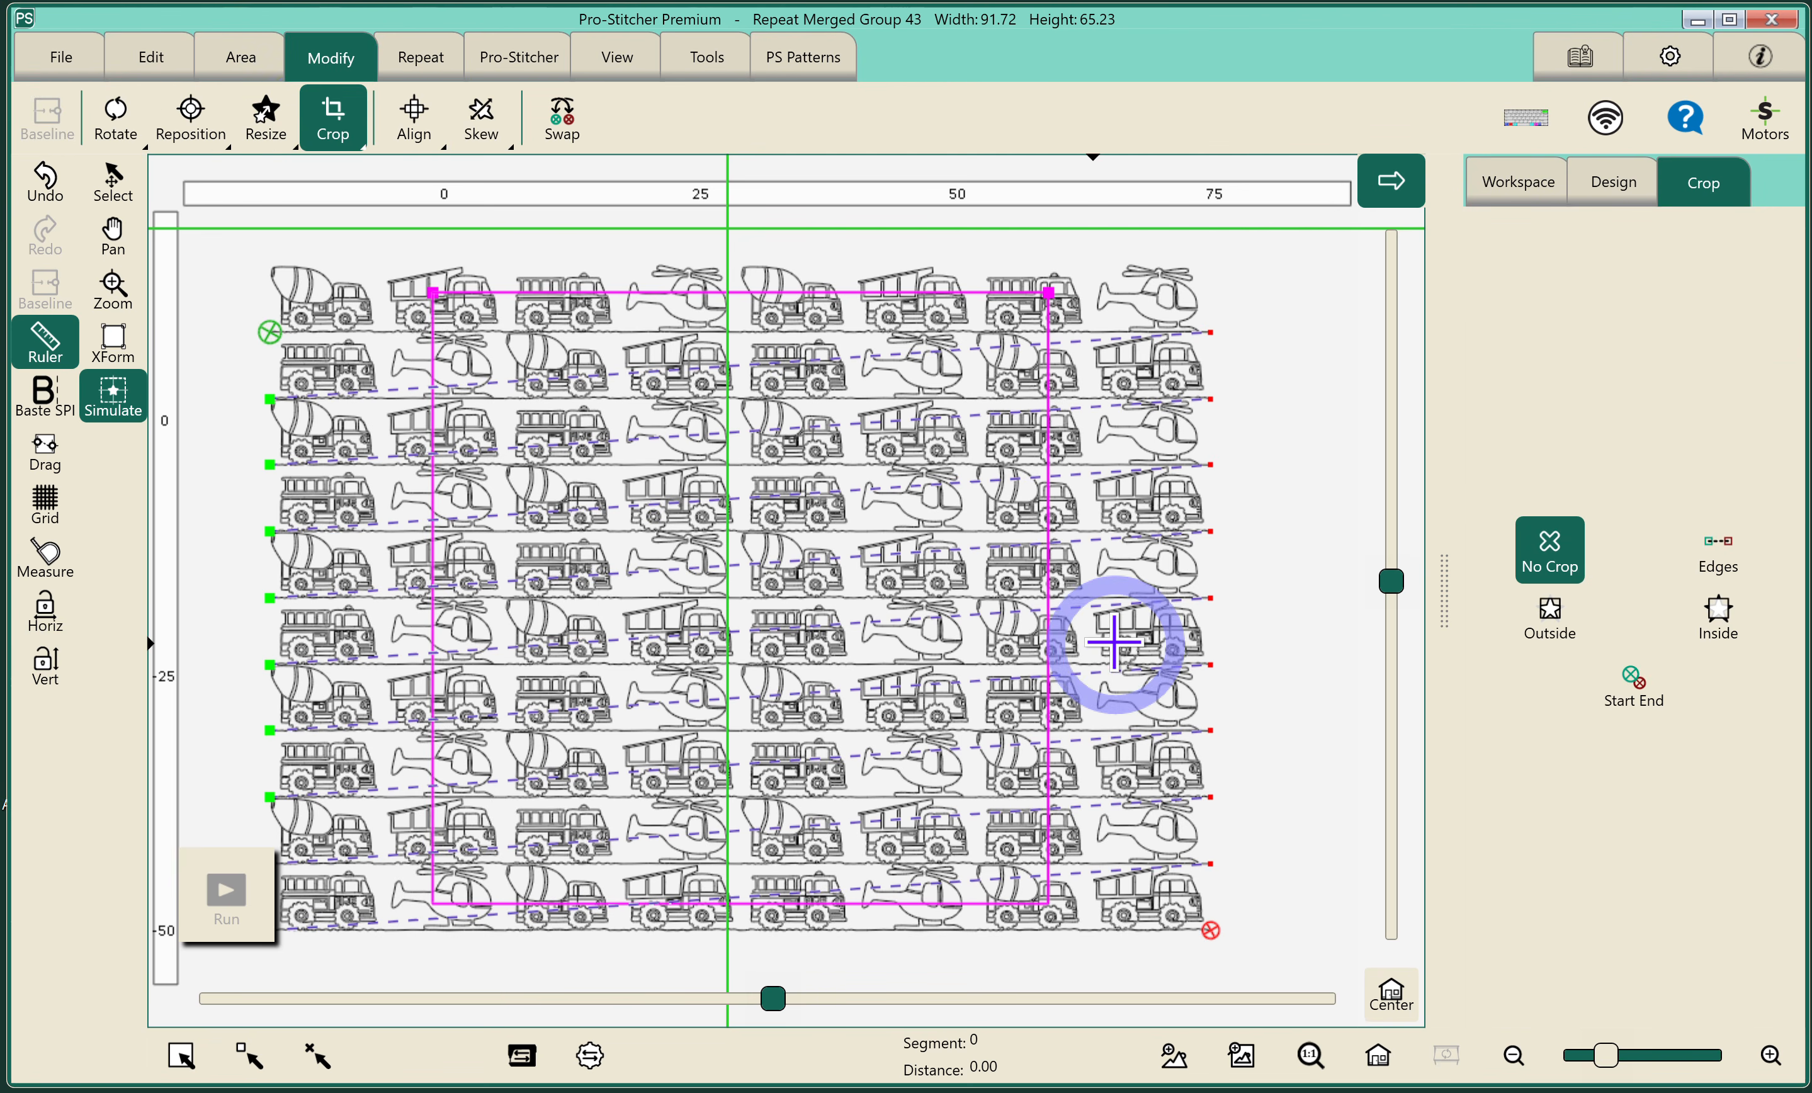
left_click(1550, 617)
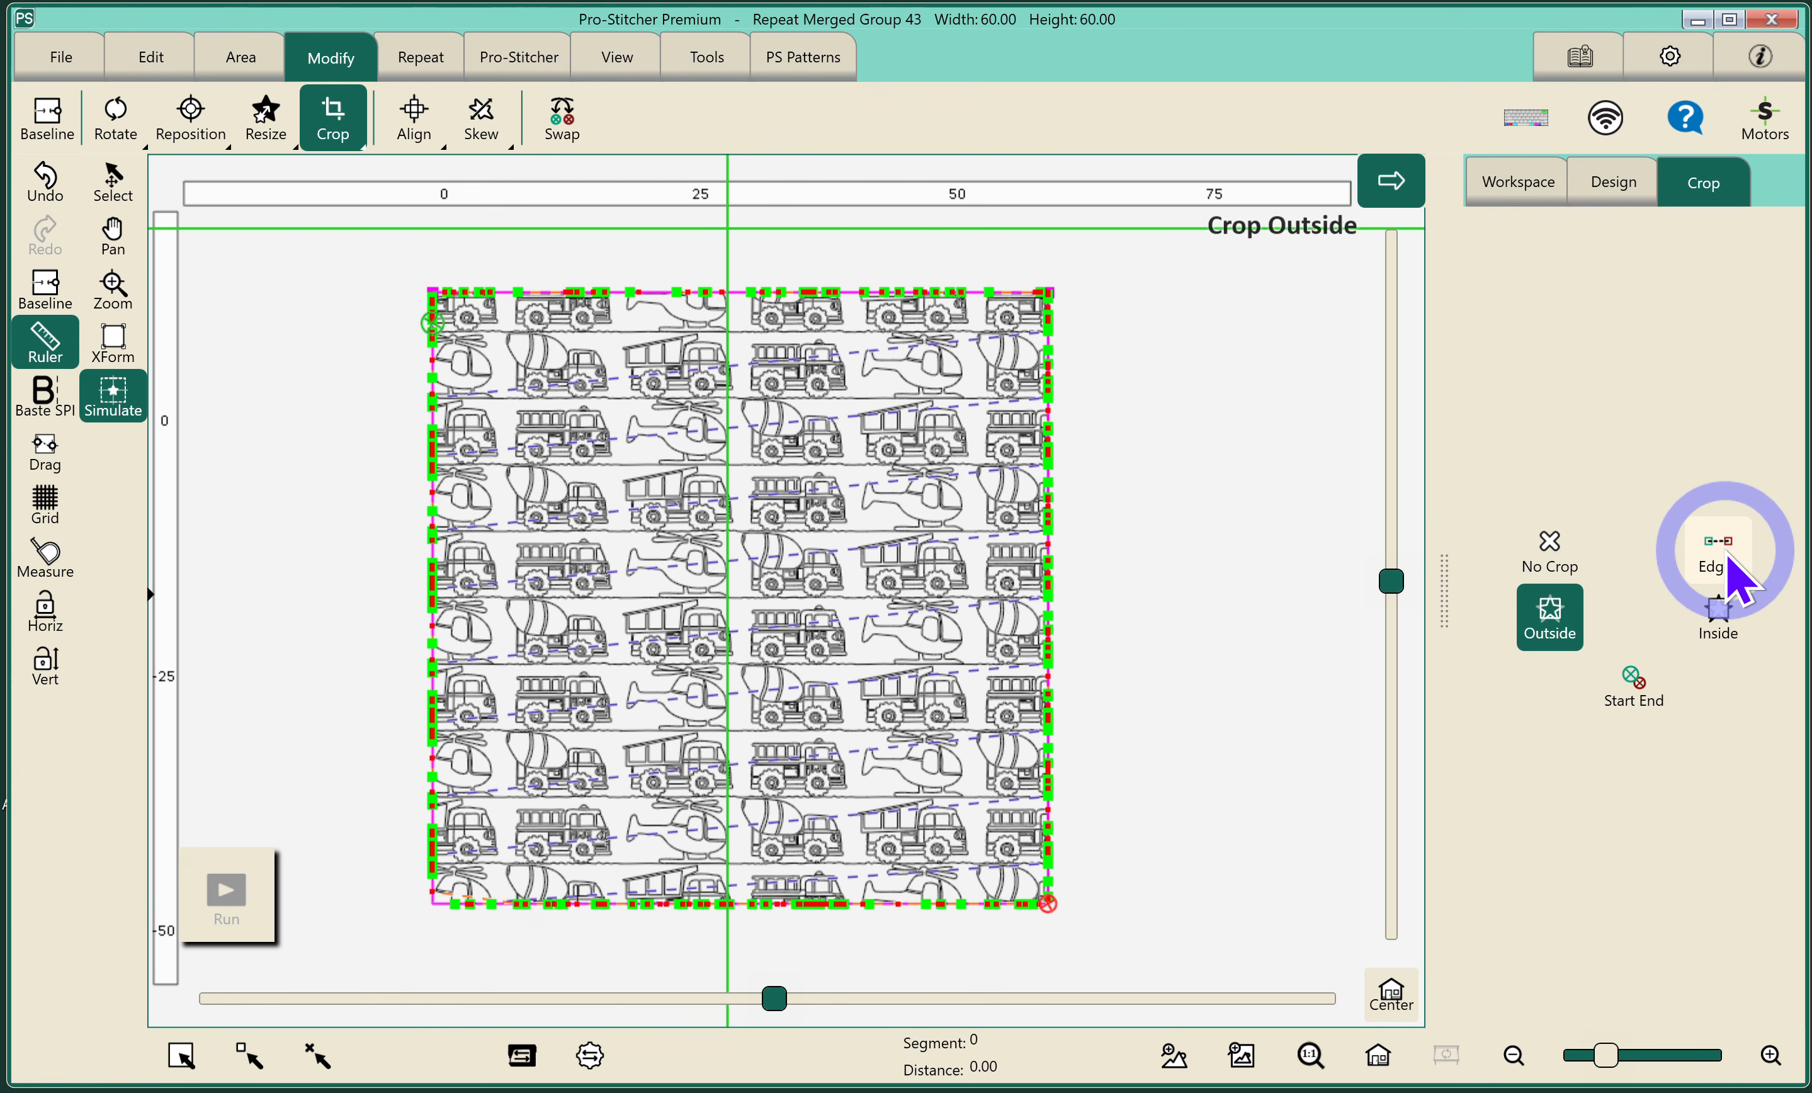
left_click(1724, 563)
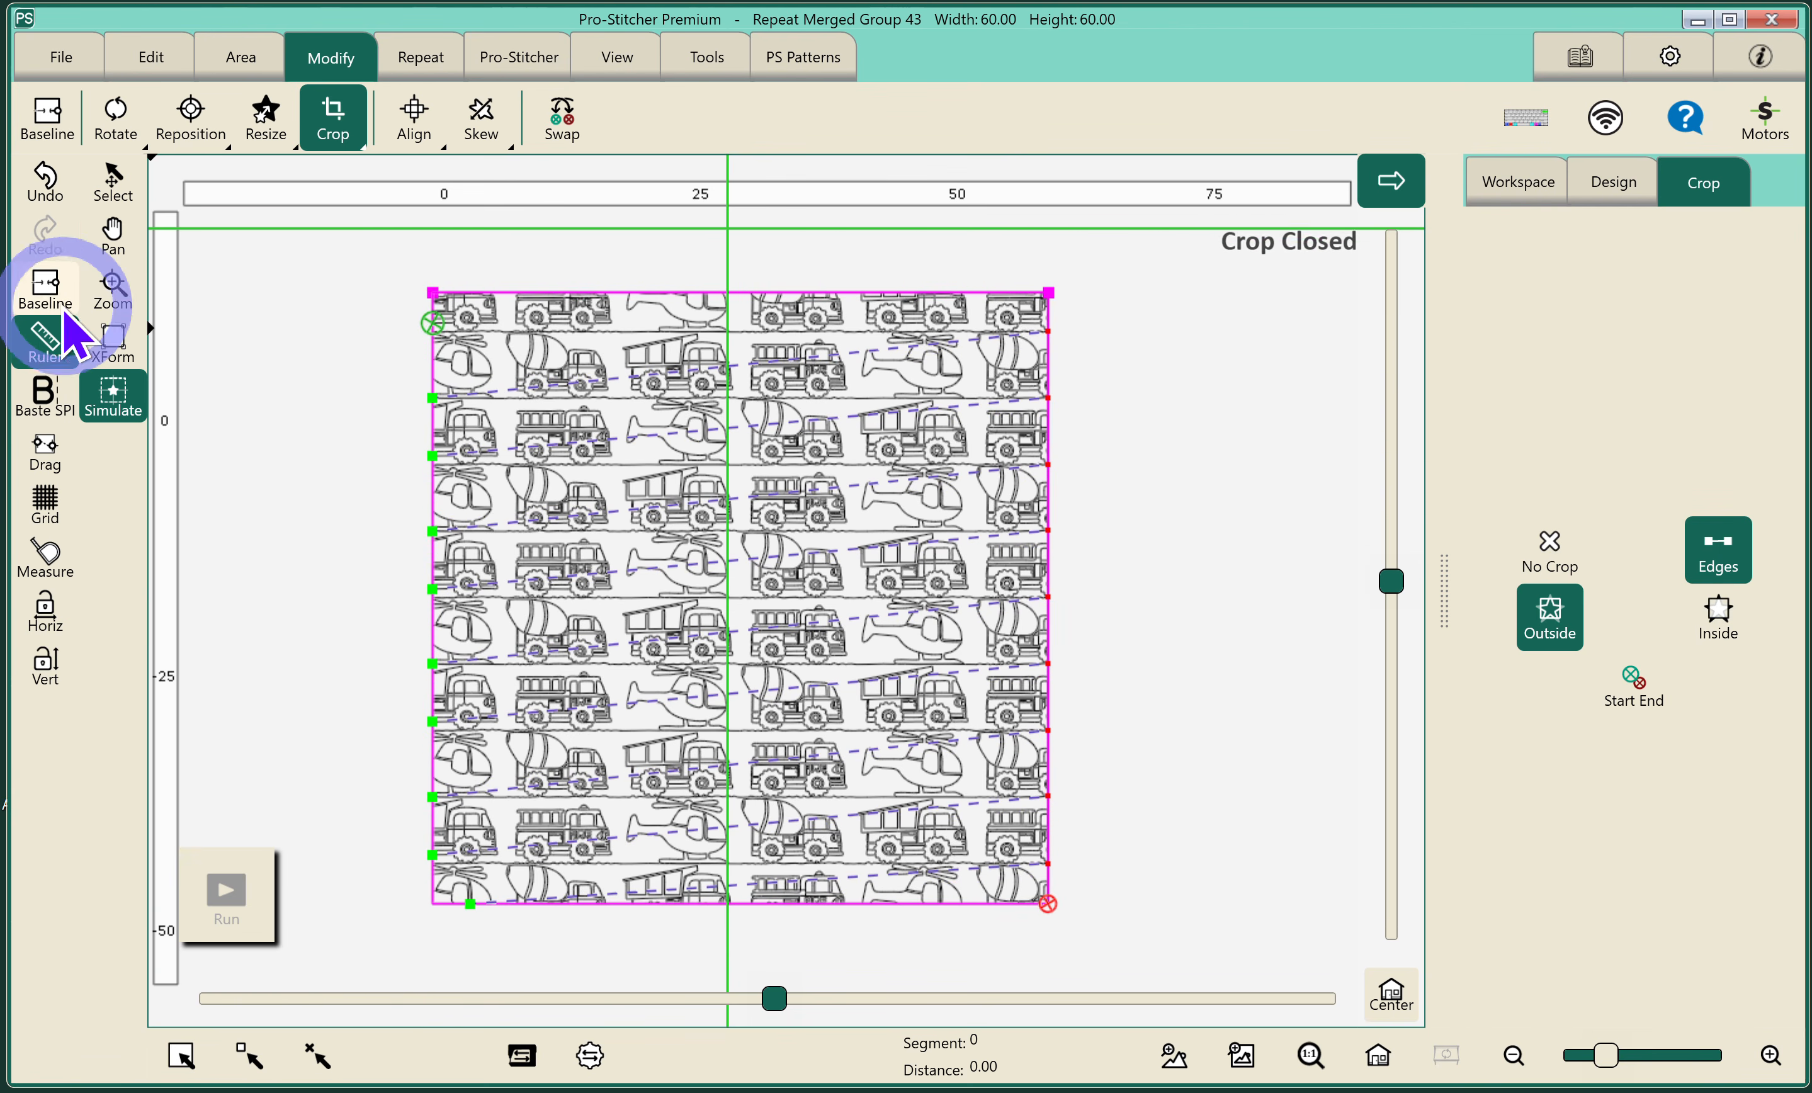
left_click(44, 293)
left_click(62, 59)
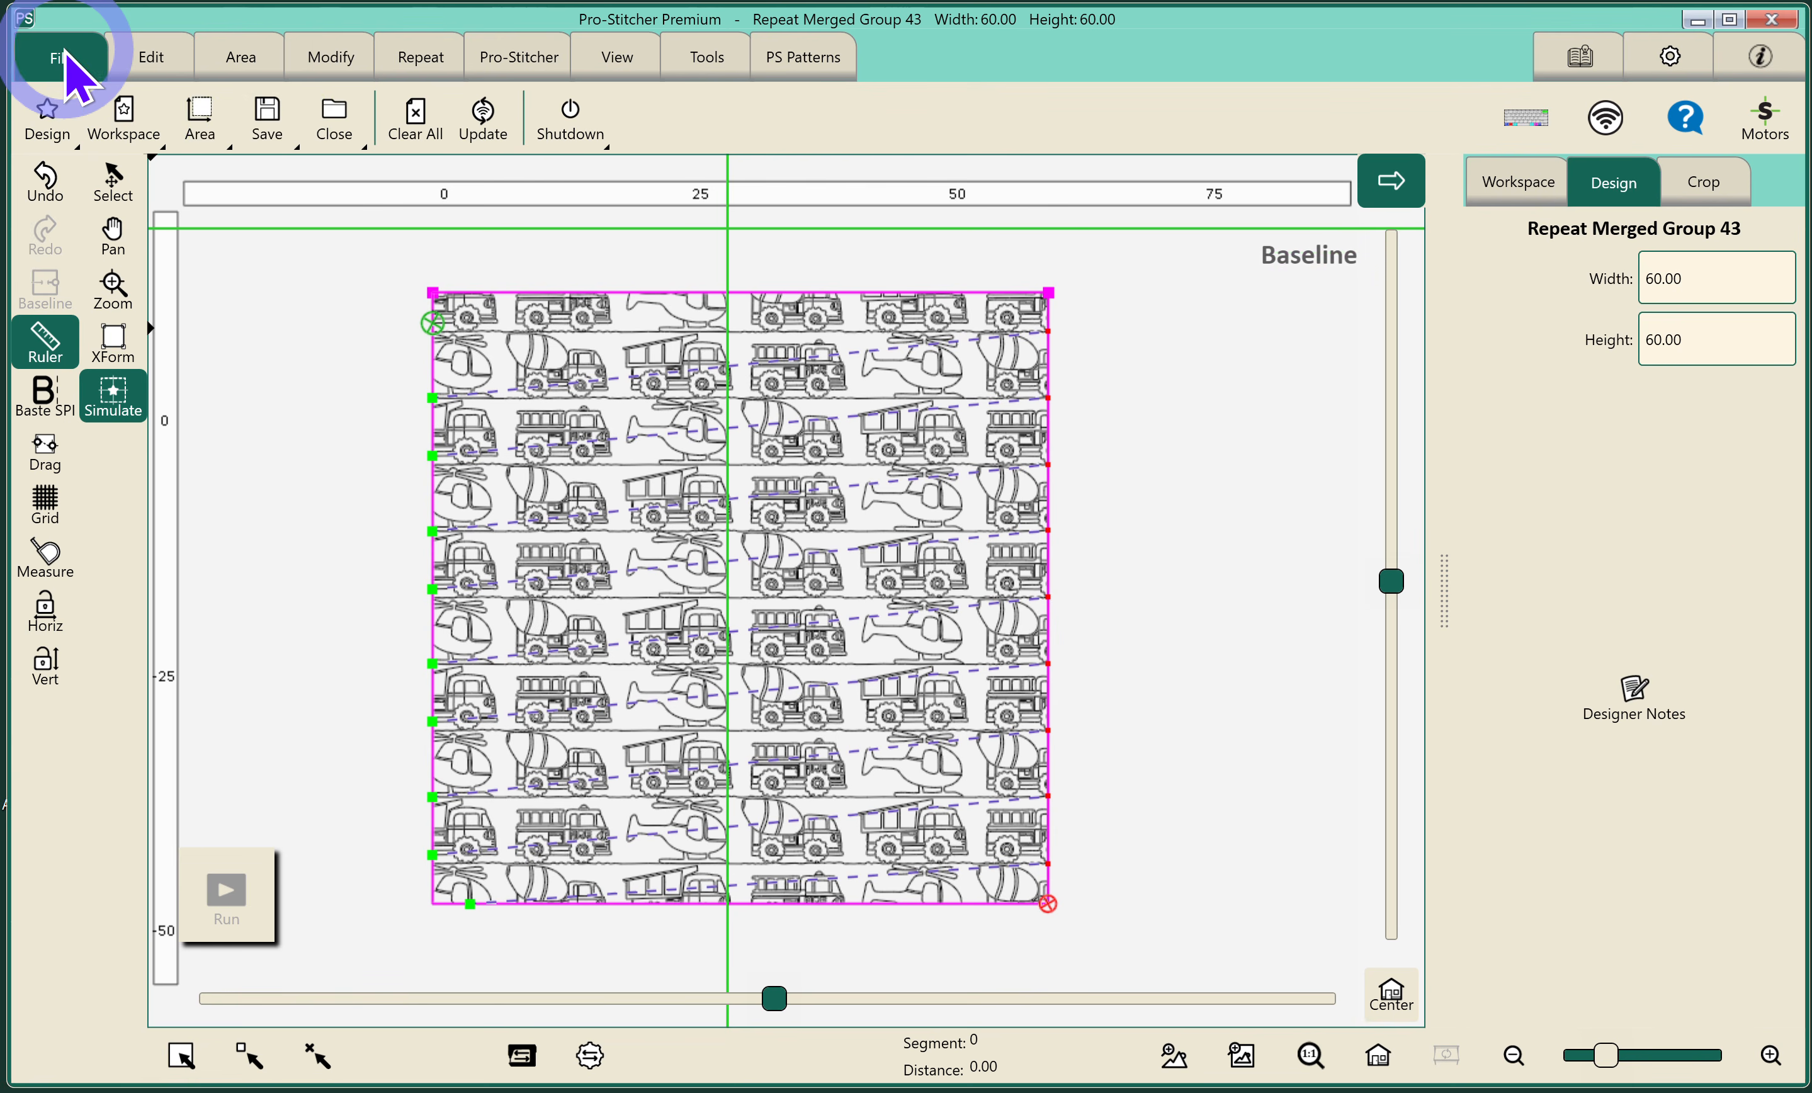
left_click(267, 121)
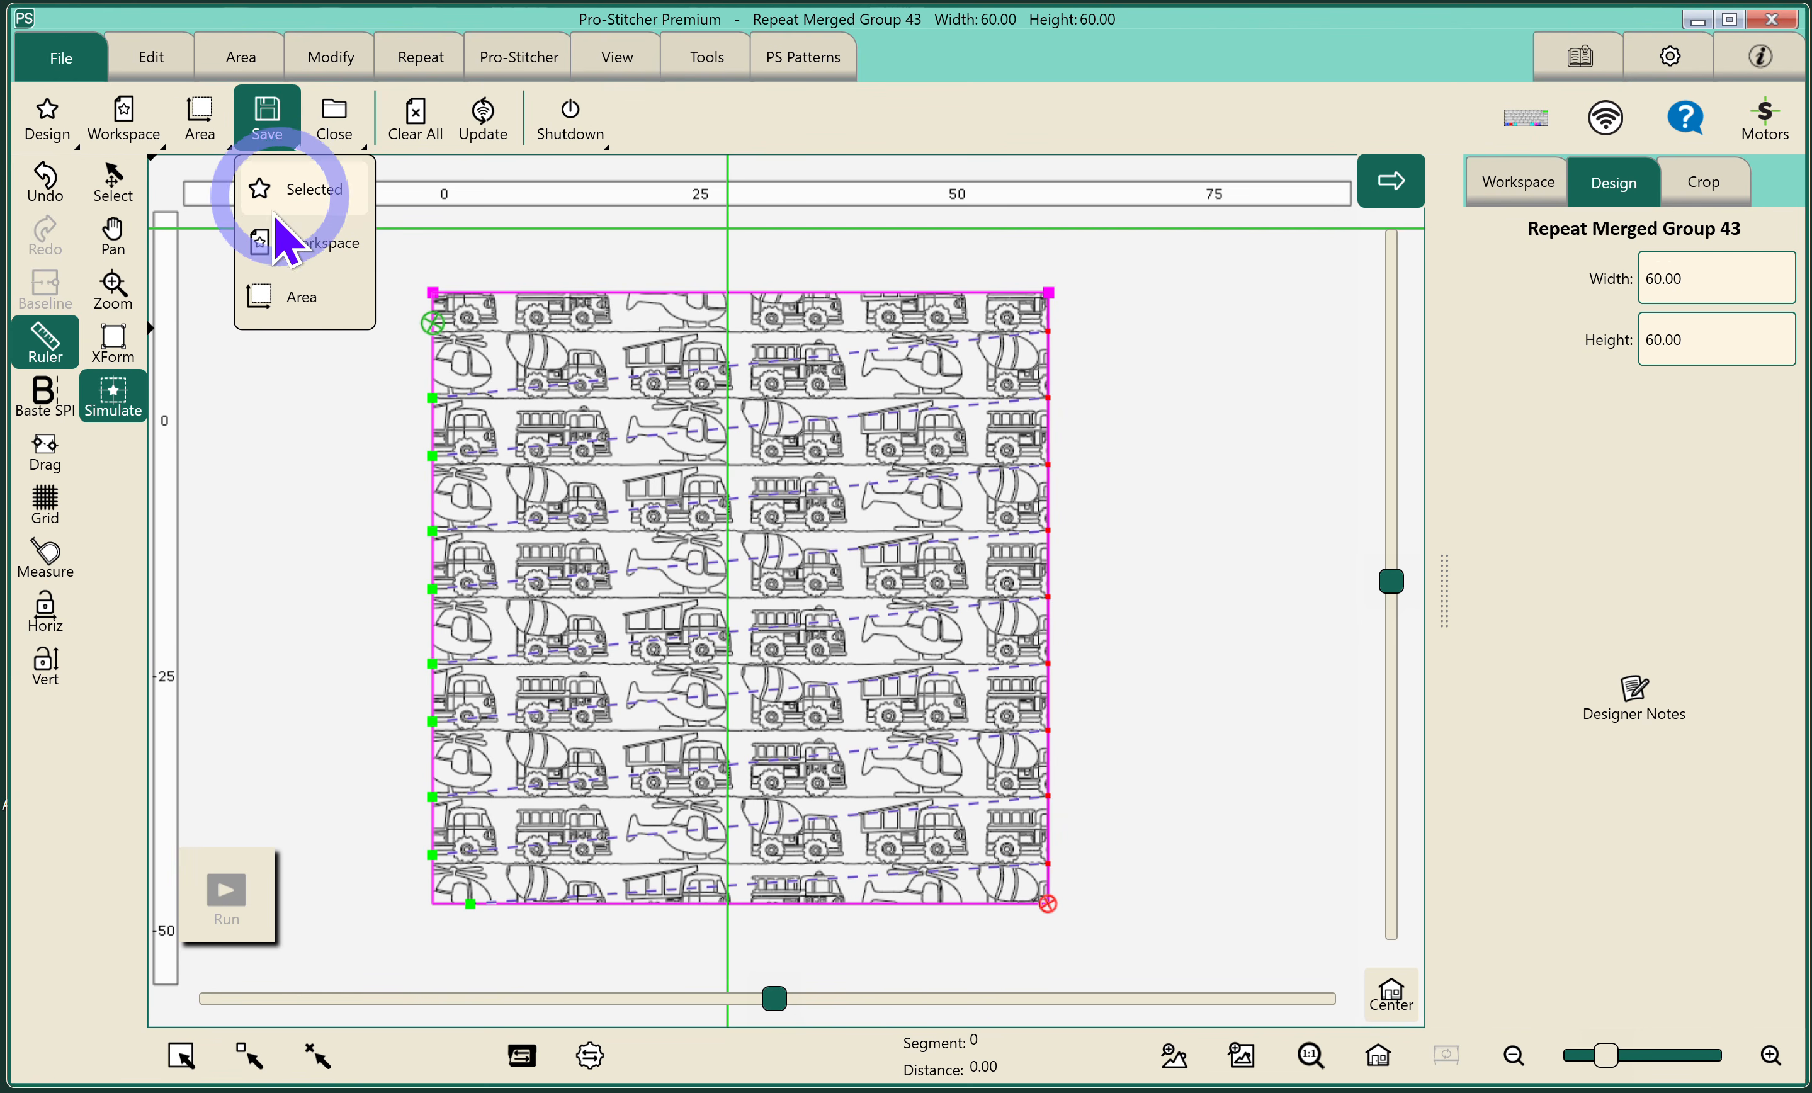
left_click(309, 609)
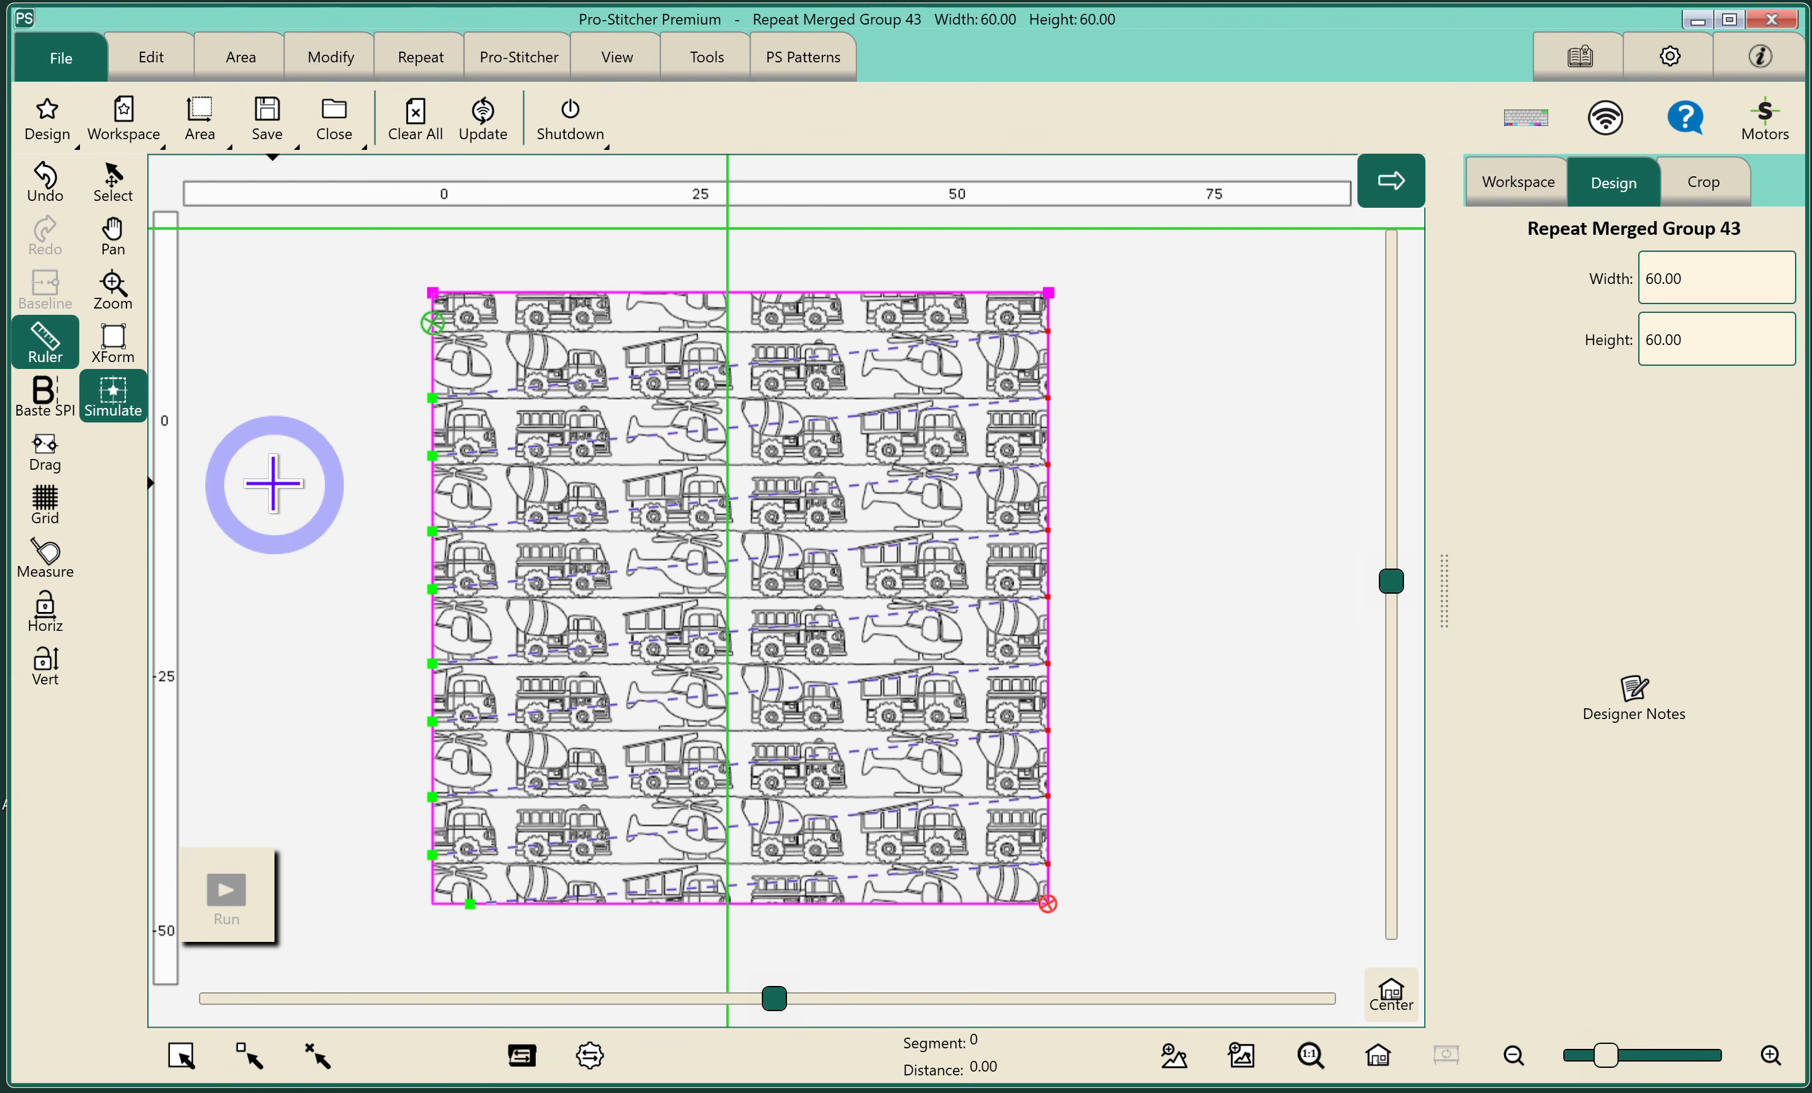